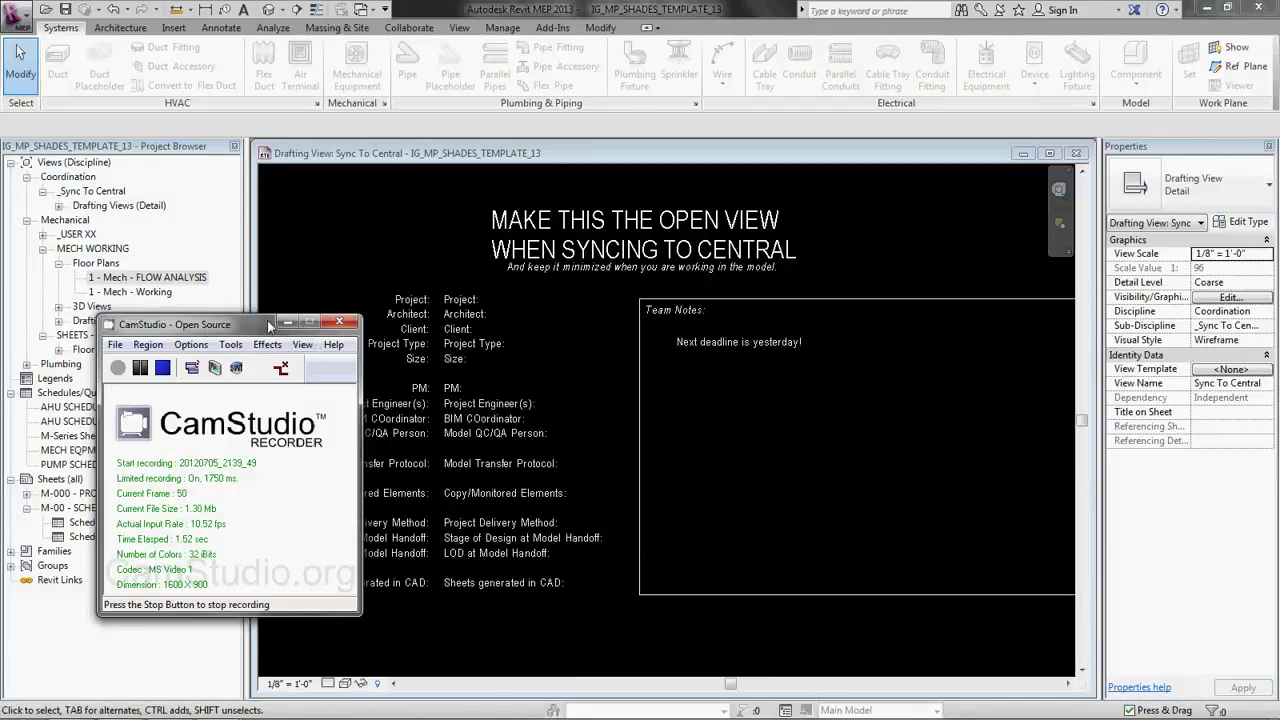
- Review the project information and team notes in the Sync To Central drafting view
{"action": "left_click", "coordinate": [287, 322]}
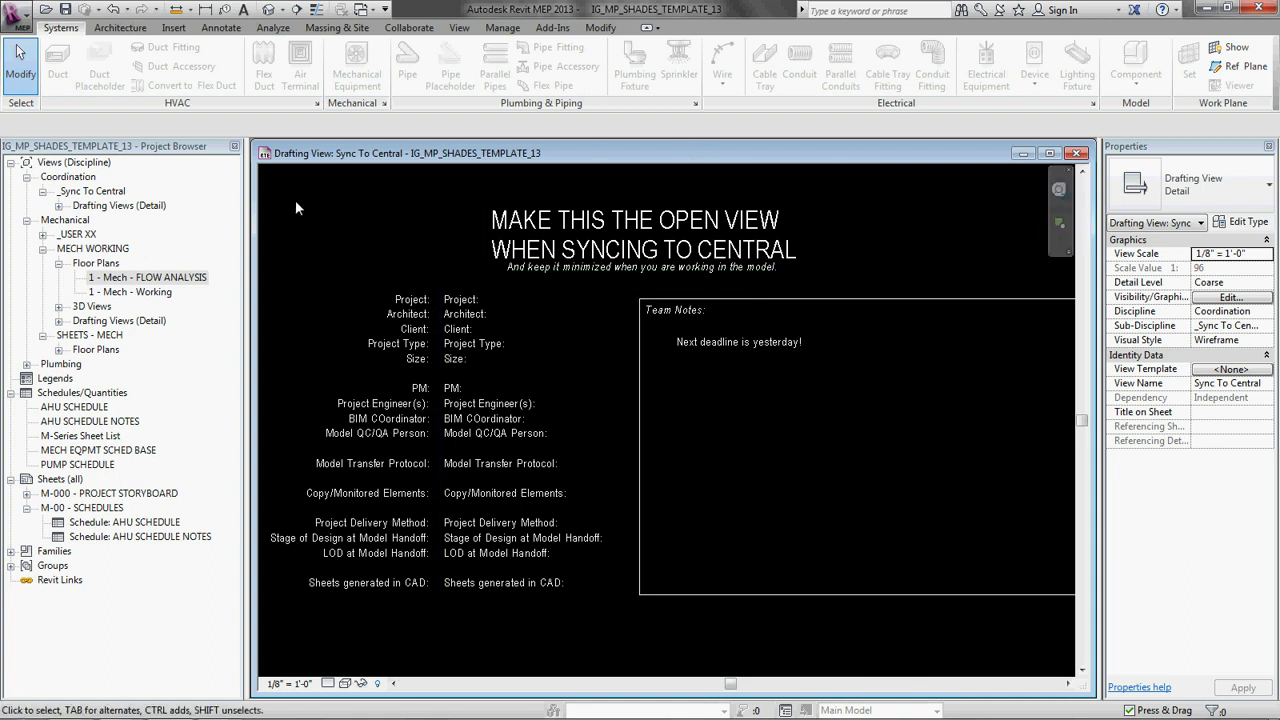
{"action": "scroll", "coordinate": [515, 380], "scroll_direction": "down", "scroll_amount": 2}
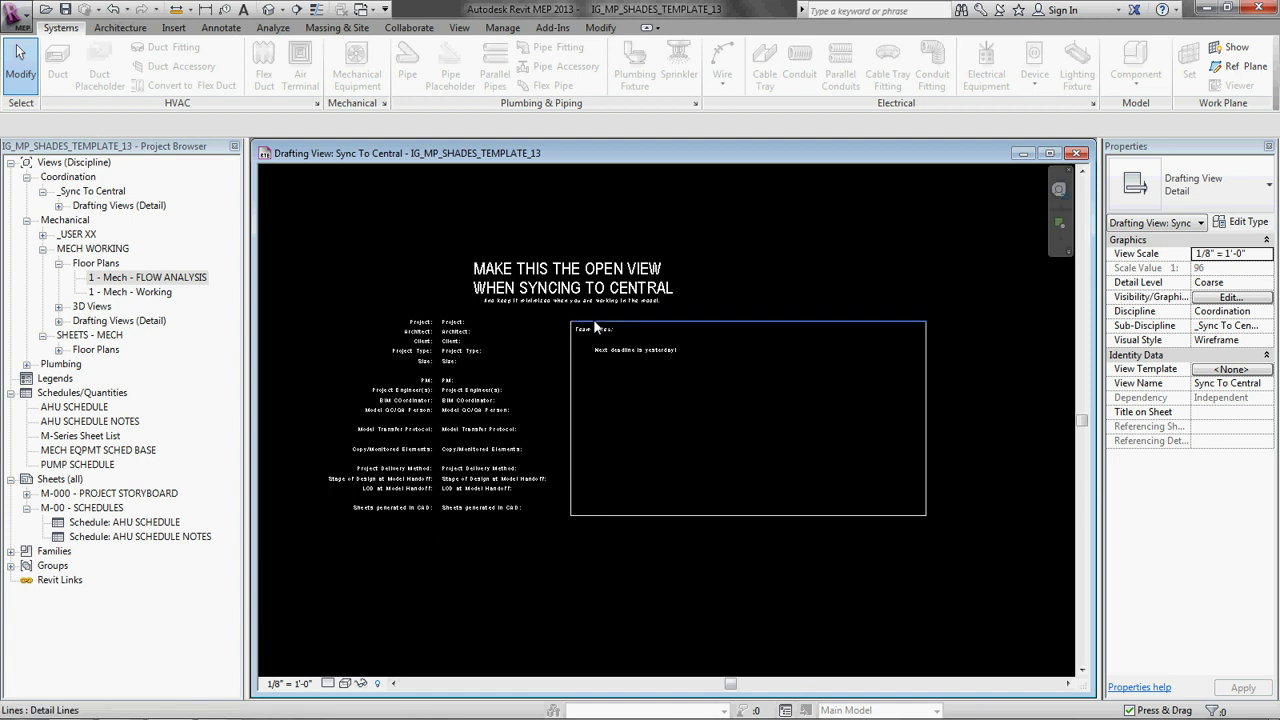
{"action": "middle_click_drag", "start_coordinate": [595, 322], "coordinate": [617, 350]}
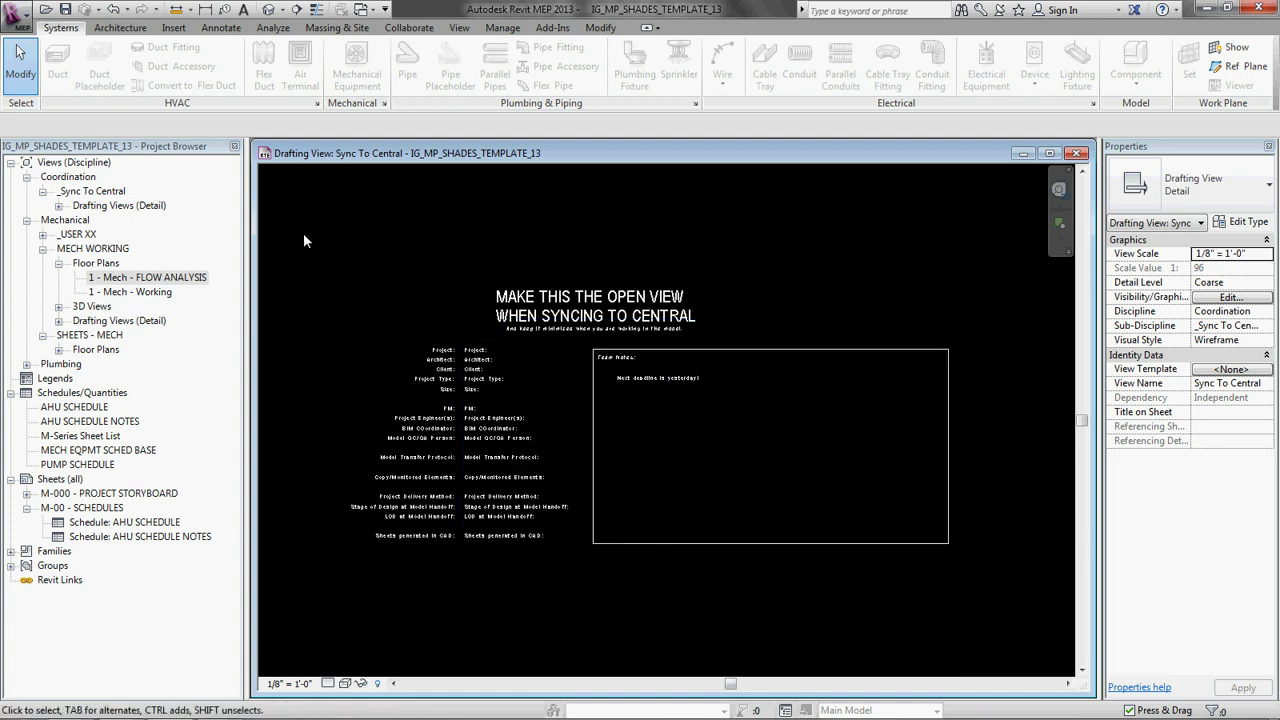
{"action": "left_click_drag", "start_coordinate": [295, 239], "coordinate": [1003, 658]}
{"action": "key", "text": "Escape"}
{"action": "scroll", "coordinate": [645, 381], "scroll_direction": "up", "scroll_amount": 5}
{"action": "scroll", "coordinate": [752, 384], "scroll_direction": "down", "scroll_amount": 2}
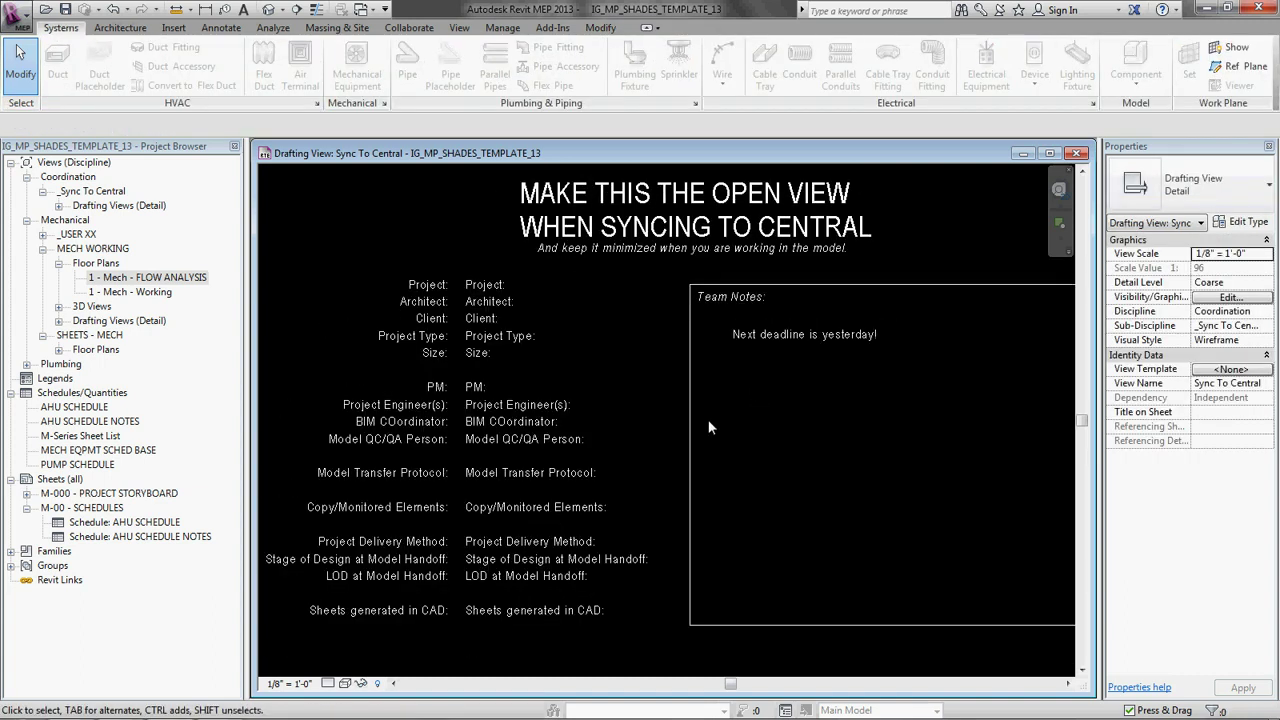
{"action": "scroll", "coordinate": [430, 239], "scroll_direction": "down", "scroll_amount": 2}
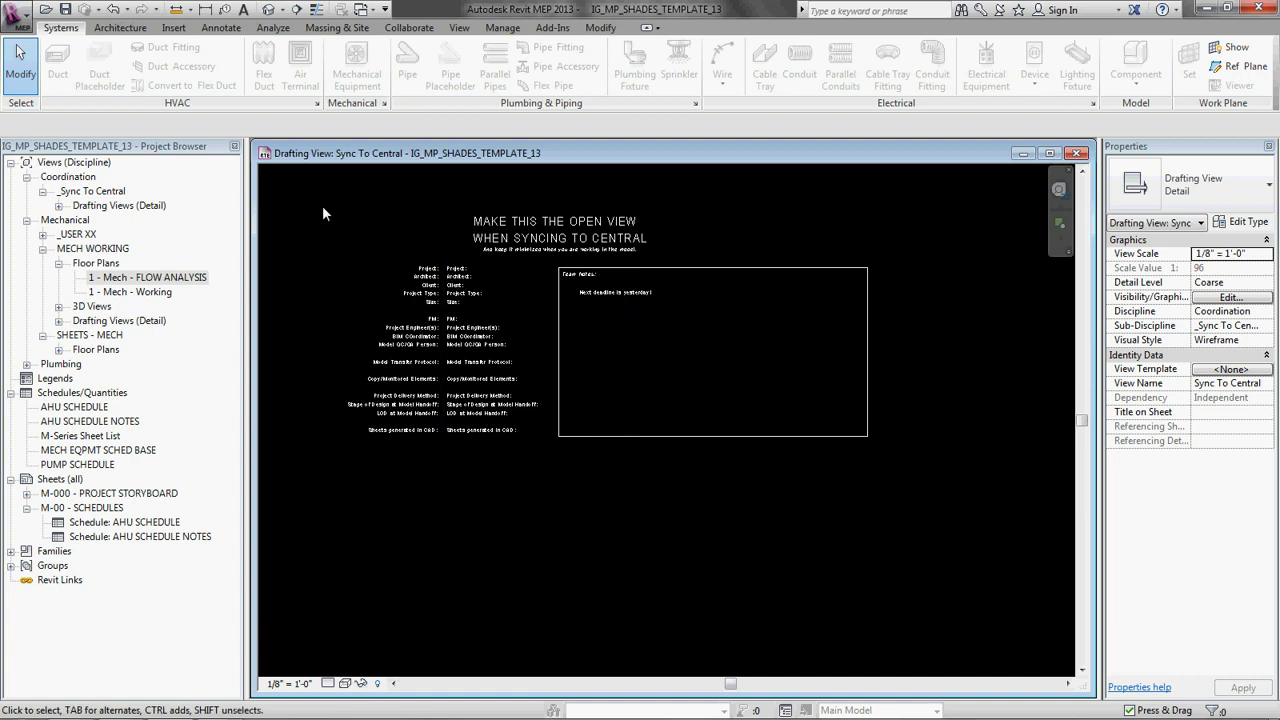
- Open the 1 - Mech - Working floor plan in a maximized view window and delete its color scheme legend
{"action": "left_click_drag", "start_coordinate": [299, 163], "coordinate": [367, 190]}
{"action": "double_click", "coordinate": [352, 182]}
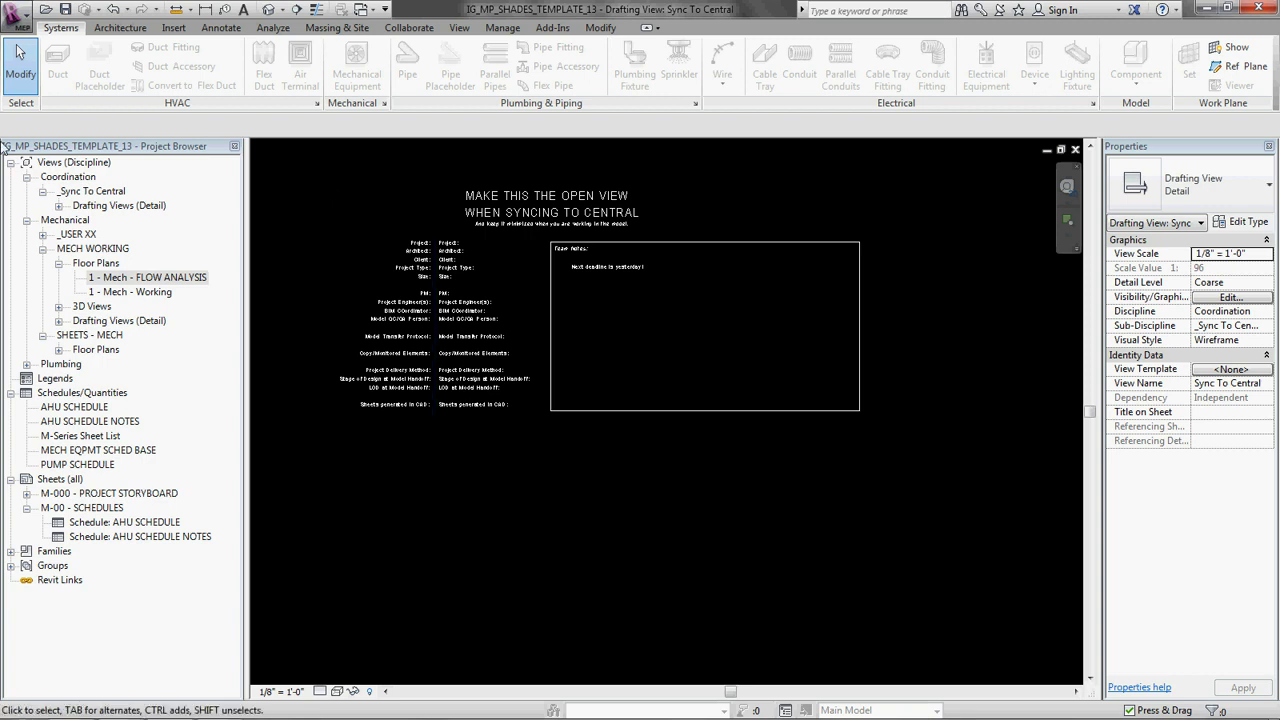
{"action": "left_click", "coordinate": [148, 293]}
{"action": "double_click", "coordinate": [117, 293]}
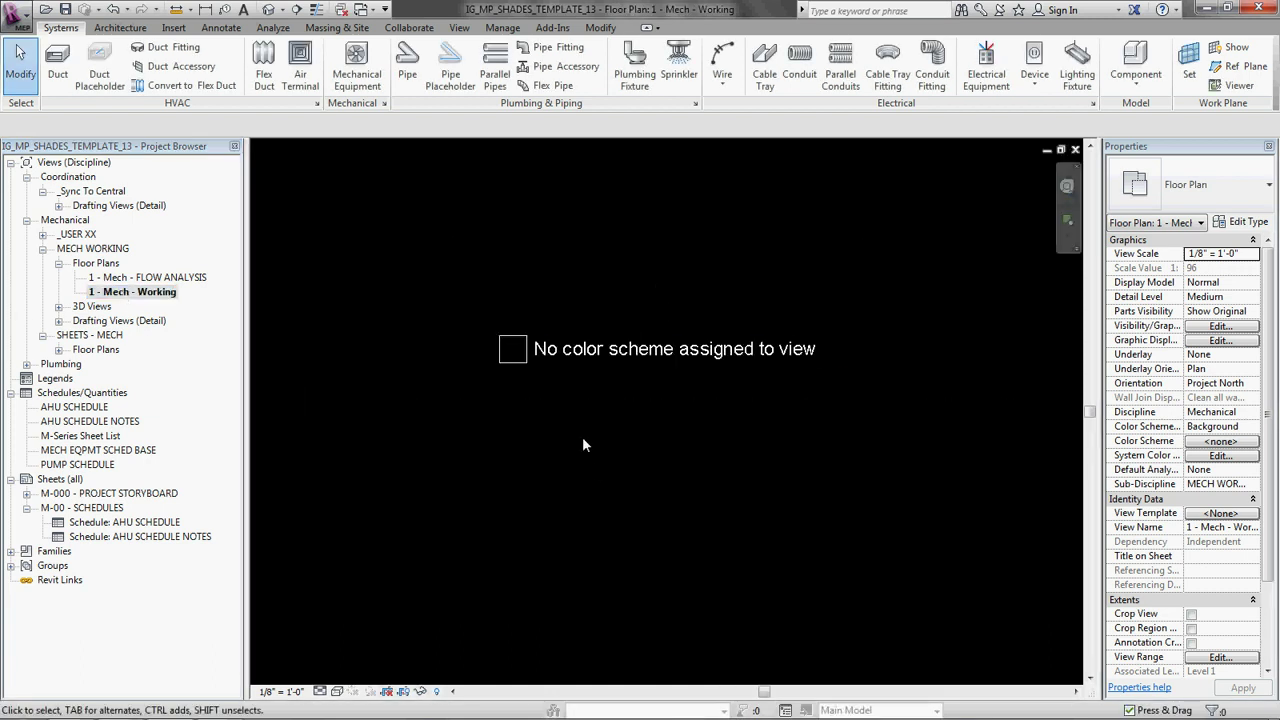
{"action": "left_click", "coordinate": [527, 345]}
{"action": "key", "text": "Delete"}
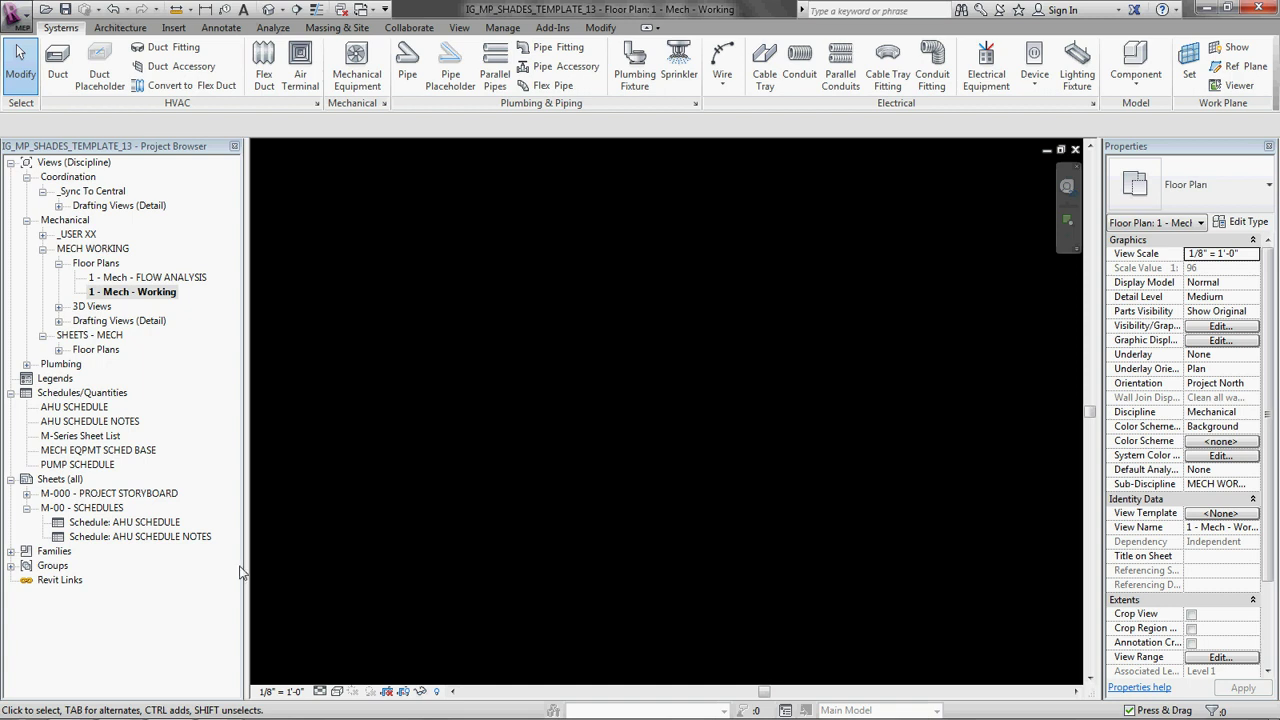
- Place three Sup Ceiling Diffuser - Round air terminals of type 24"x24" - 12"ø in a vertical column on the floor plan
{"action": "left_click", "coordinate": [11, 551]}
{"action": "left_click", "coordinate": [77, 283]}
{"action": "scroll", "coordinate": [80, 290], "scroll_direction": "up", "scroll_amount": 2}
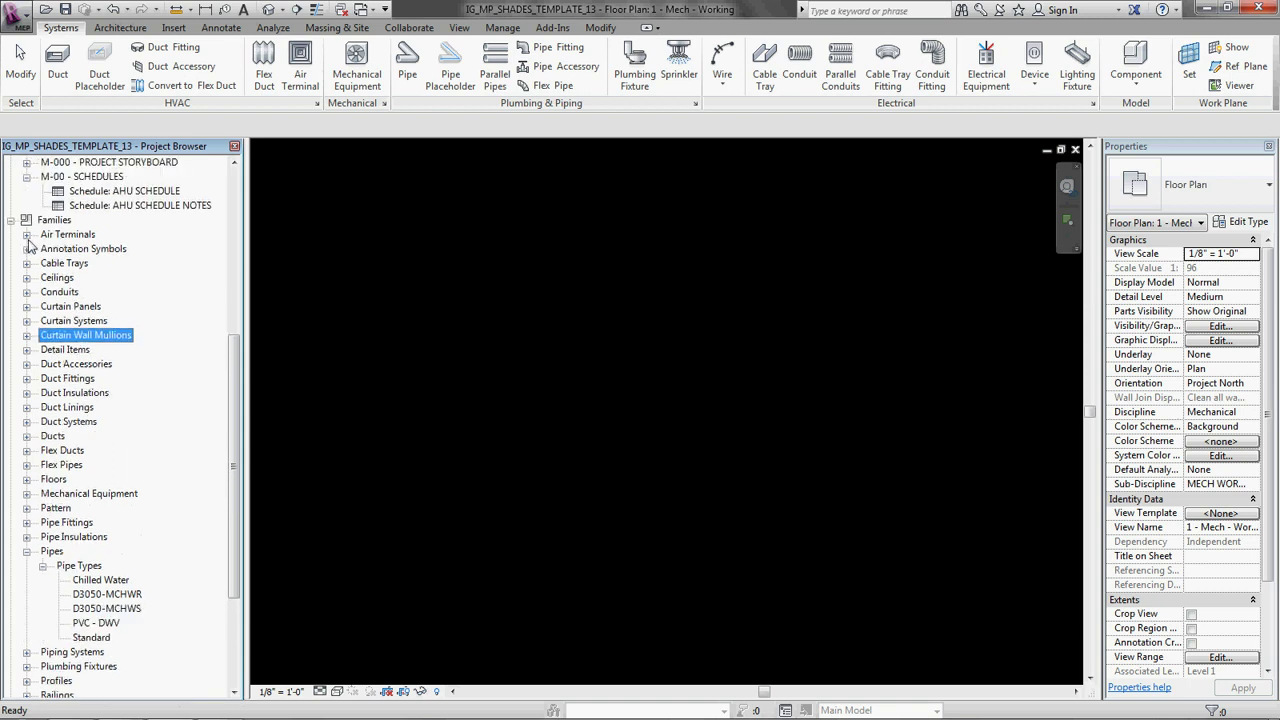
{"action": "left_click", "coordinate": [27, 234]}
{"action": "left_click", "coordinate": [42, 278]}
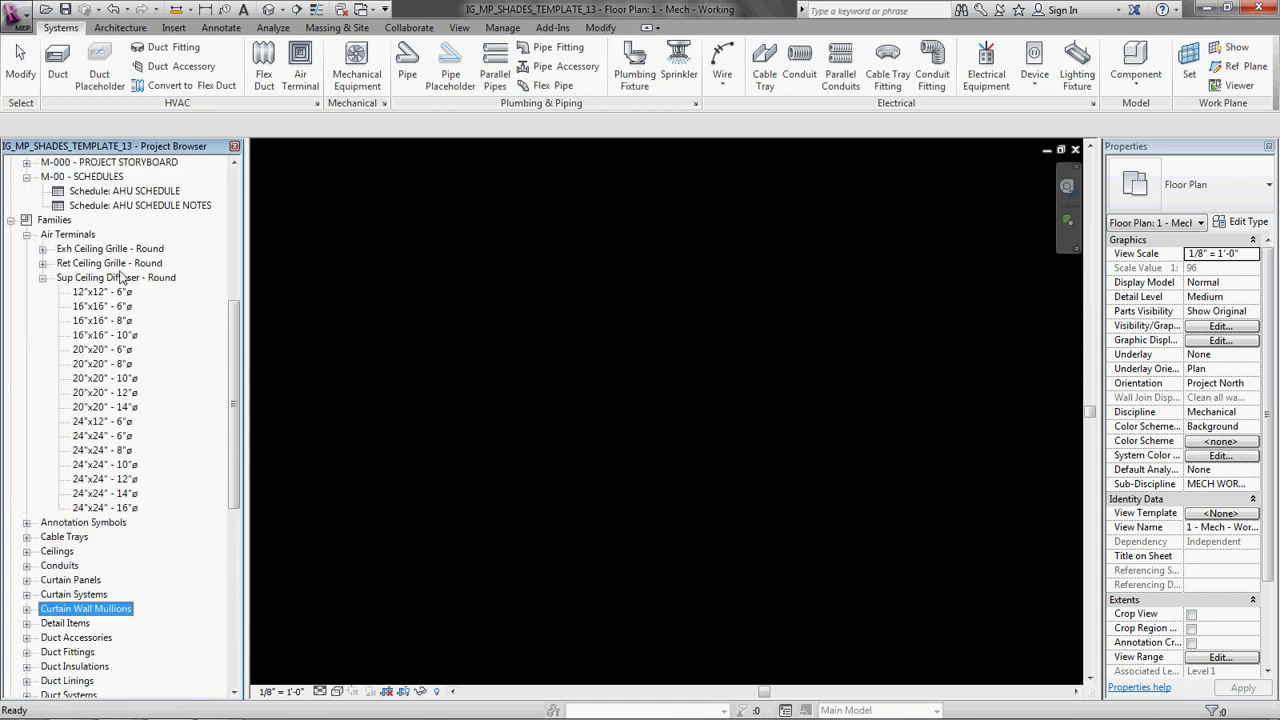
{"action": "left_click", "coordinate": [122, 480]}
{"action": "left_click_drag", "start_coordinate": [122, 480], "coordinate": [663, 329]}
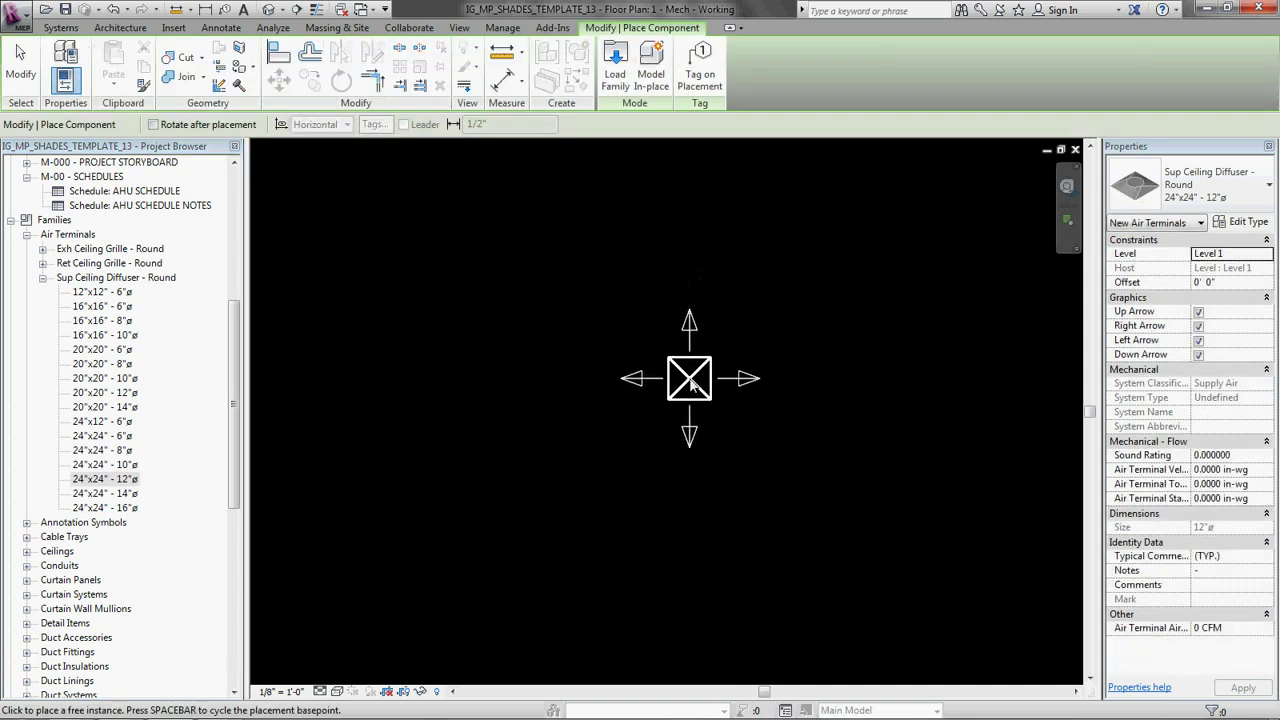
{"action": "left_click", "coordinate": [698, 338]}
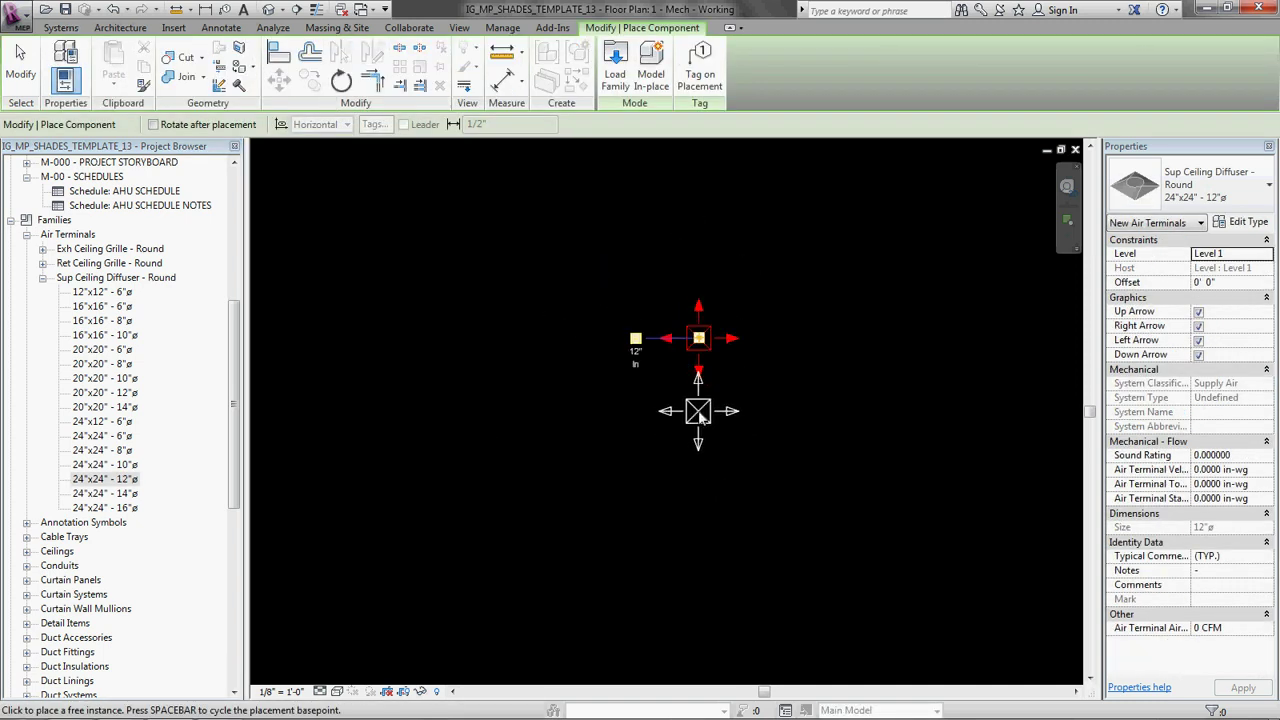
{"action": "left_click", "coordinate": [698, 411]}
{"action": "scroll", "coordinate": [708, 430], "scroll_direction": "down", "scroll_amount": 1}
{"action": "middle_click_drag", "start_coordinate": [723, 453], "coordinate": [738, 298]}
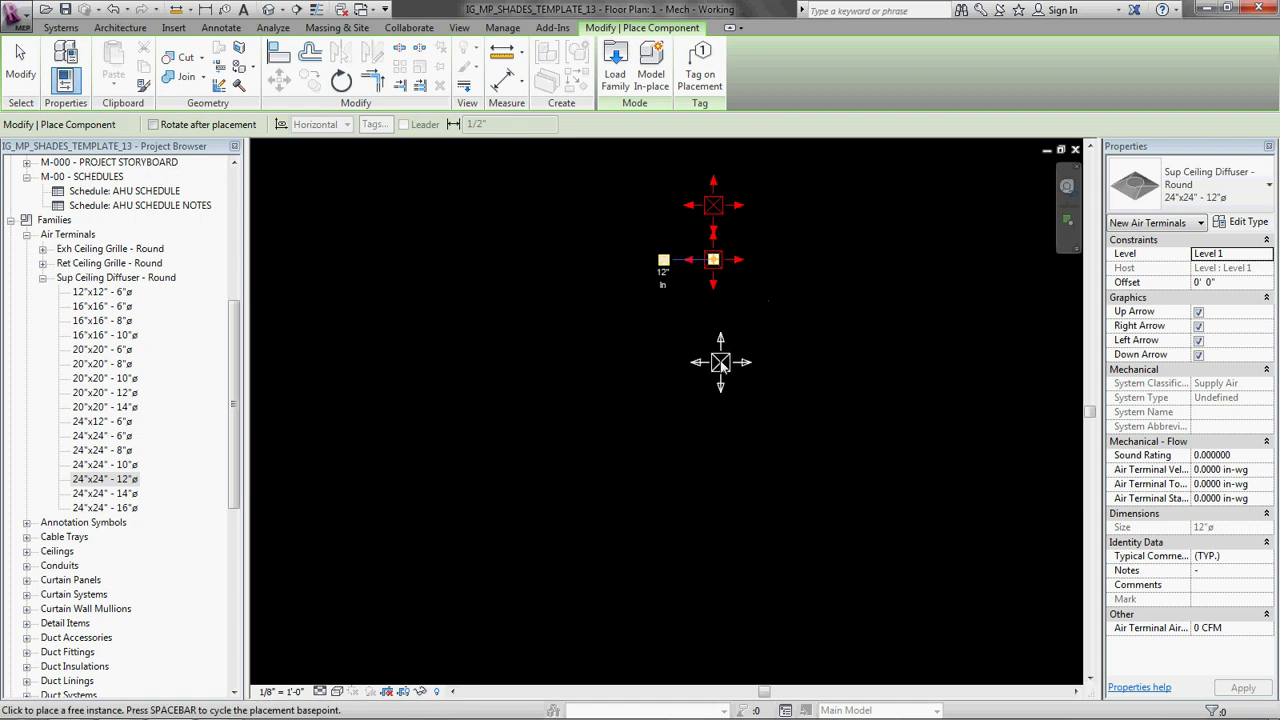
{"action": "left_click", "coordinate": [720, 449]}
- Place three more 24"x24" - 12"ø supply diffusers in a second column, to the left of the first one
{"action": "scroll", "coordinate": [766, 343], "scroll_direction": "down", "scroll_amount": 2}
{"action": "middle_click_drag", "start_coordinate": [680, 376], "coordinate": [886, 500]}
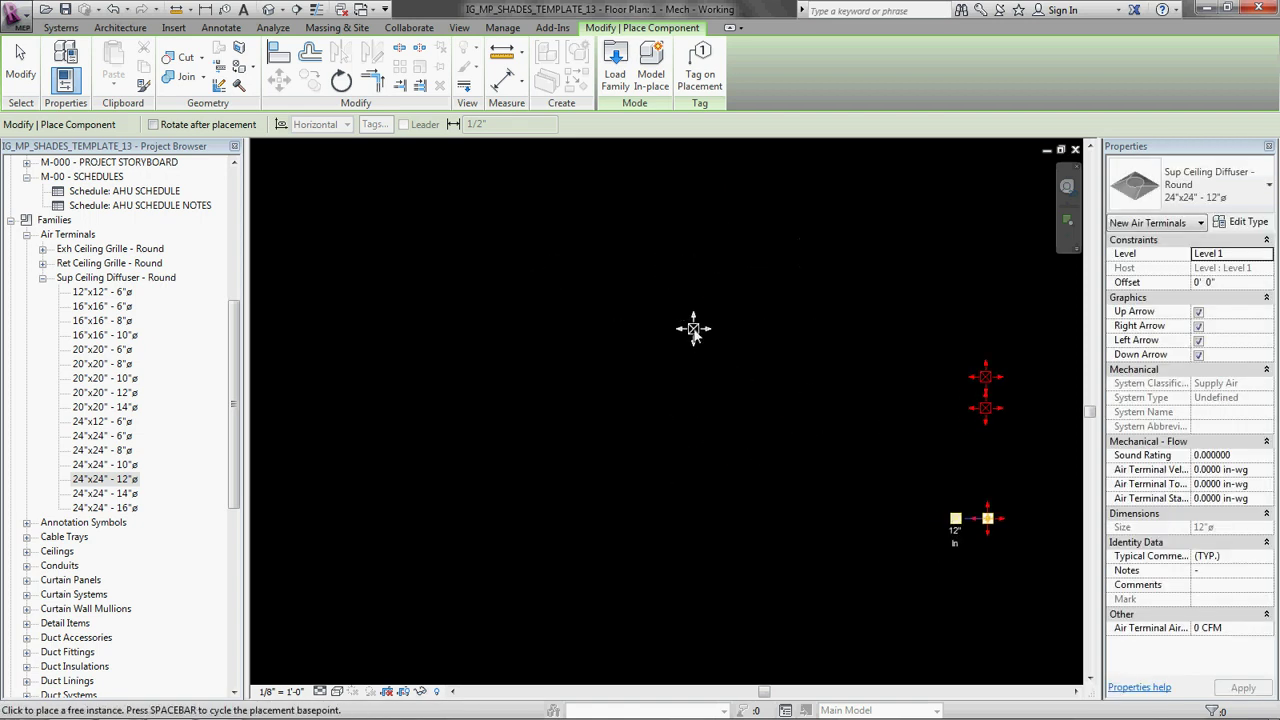
{"action": "left_click", "coordinate": [623, 365]}
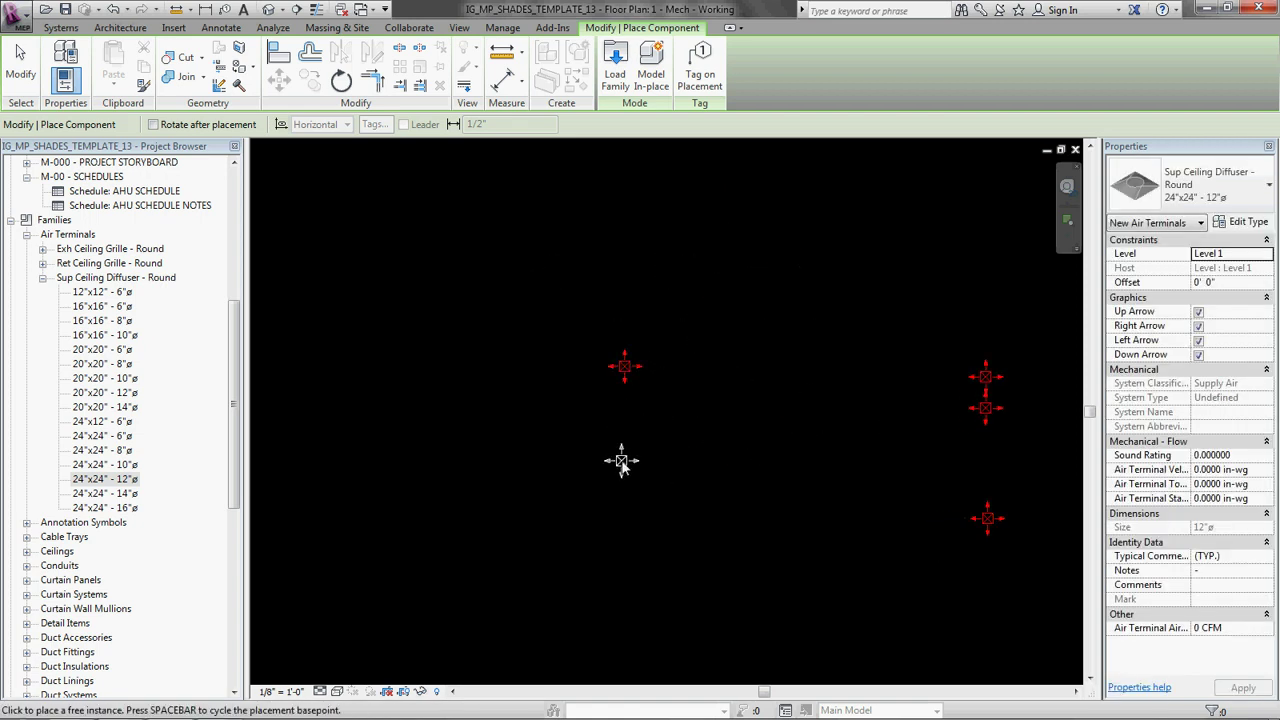
{"action": "left_click", "coordinate": [621, 460]}
{"action": "left_click", "coordinate": [630, 523]}
{"action": "key", "text": "Escape"}
- Move the middle diffuser of the right column straight down to space out the column
{"action": "middle_click_drag", "start_coordinate": [821, 430], "coordinate": [582, 352]}
{"action": "scroll", "coordinate": [793, 395], "scroll_direction": "up", "scroll_amount": 2}
{"action": "left_click", "coordinate": [720, 301]}
{"action": "left_click_drag", "start_coordinate": [725, 306], "coordinate": [725, 377]}
{"action": "left_click", "coordinate": [817, 414]}
{"action": "scroll", "coordinate": [870, 395], "scroll_direction": "down", "scroll_amount": 2}
{"action": "middle_click_drag", "start_coordinate": [723, 401], "coordinate": [776, 429]}
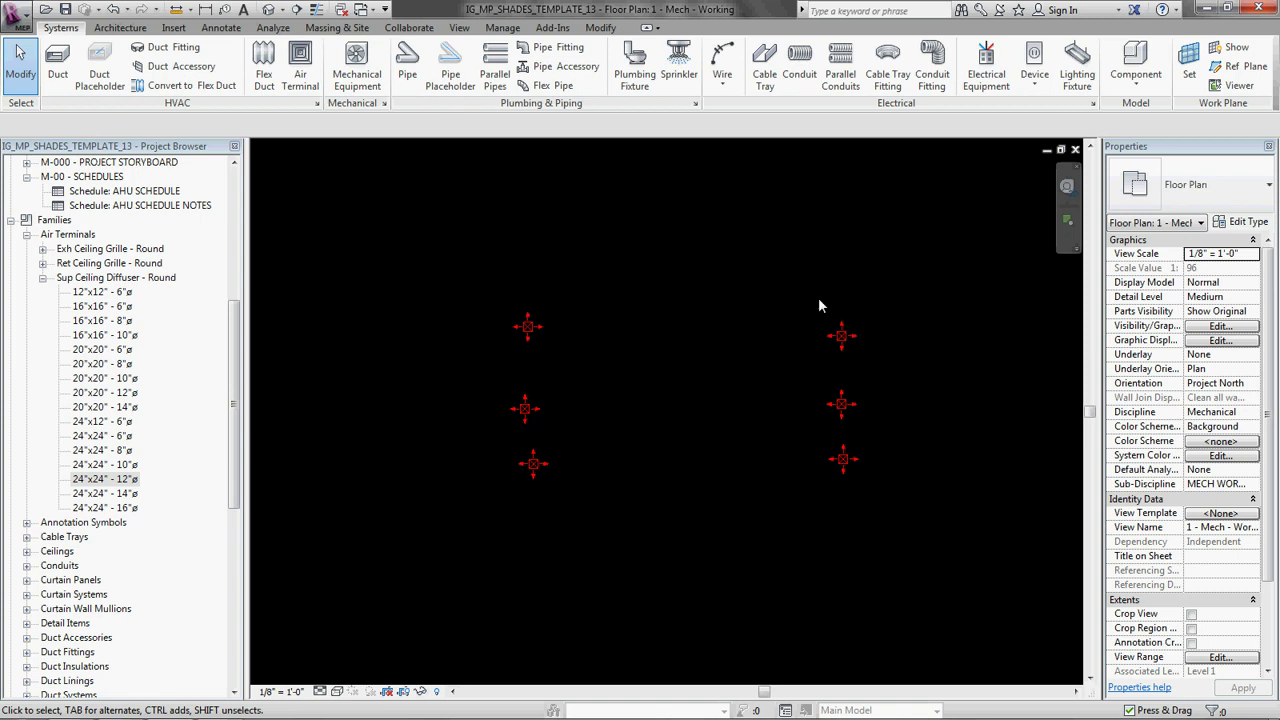
- Move the middle and bottom diffusers of the left column so the three line up with even spacing
{"action": "scroll", "coordinate": [470, 400], "scroll_direction": "up", "scroll_amount": 2}
{"action": "left_click", "coordinate": [561, 424]}
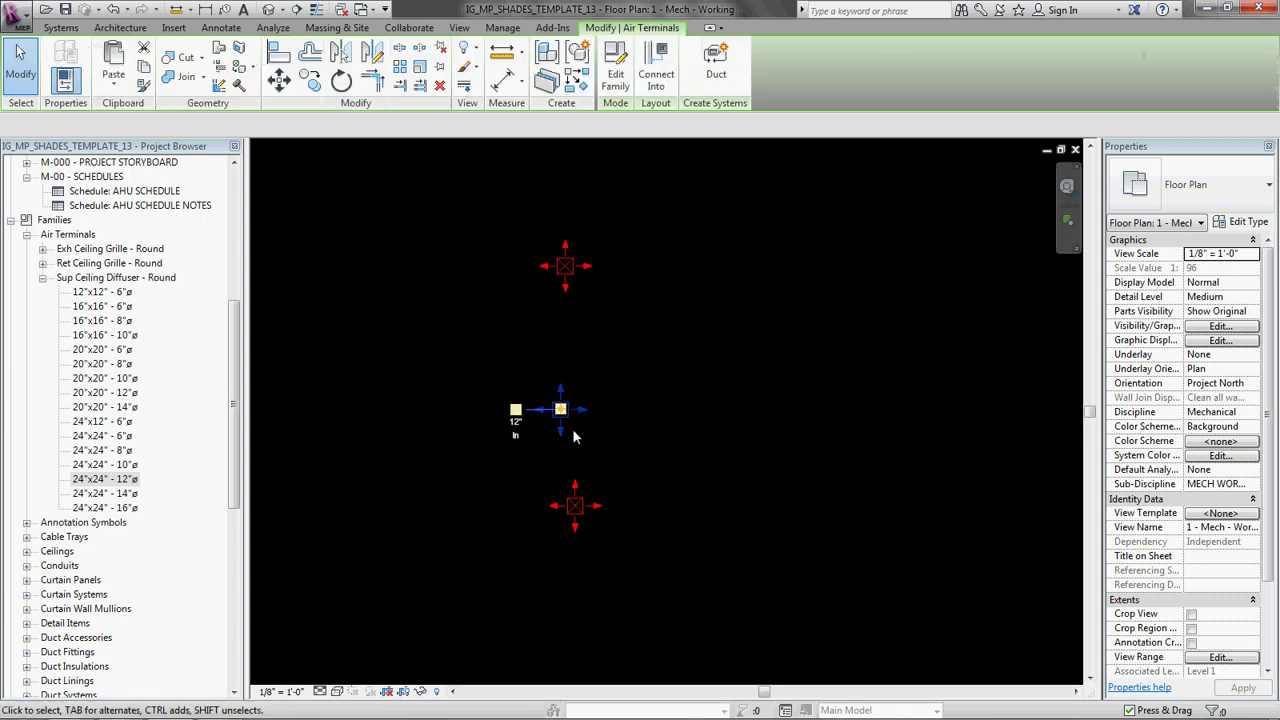
{"action": "left_click_drag", "start_coordinate": [564, 413], "coordinate": [568, 392]}
{"action": "left_click", "coordinate": [577, 507]}
{"action": "left_click_drag", "start_coordinate": [575, 512], "coordinate": [567, 508]}
{"action": "left_click", "coordinate": [619, 406]}
- Collapse the Sup Ceiling Diffuser - Round, Air Terminals and Pipes branches of the family list
{"action": "scroll", "coordinate": [613, 370], "scroll_direction": "down", "scroll_amount": 2}
{"action": "middle_click_drag", "start_coordinate": [734, 388], "coordinate": [654, 451]}
{"action": "scroll", "coordinate": [612, 509], "scroll_direction": "down", "scroll_amount": 1}
{"action": "scroll", "coordinate": [652, 453], "scroll_direction": "up", "scroll_amount": 2}
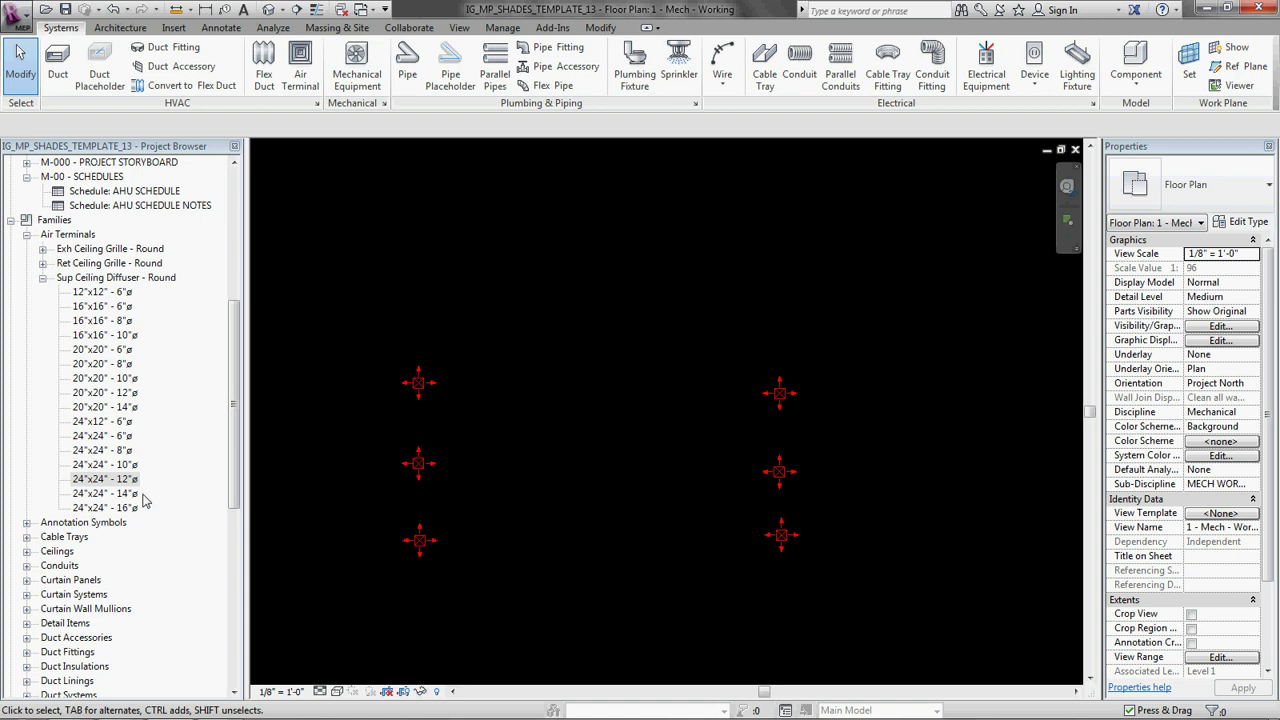
{"action": "left_click", "coordinate": [42, 277]}
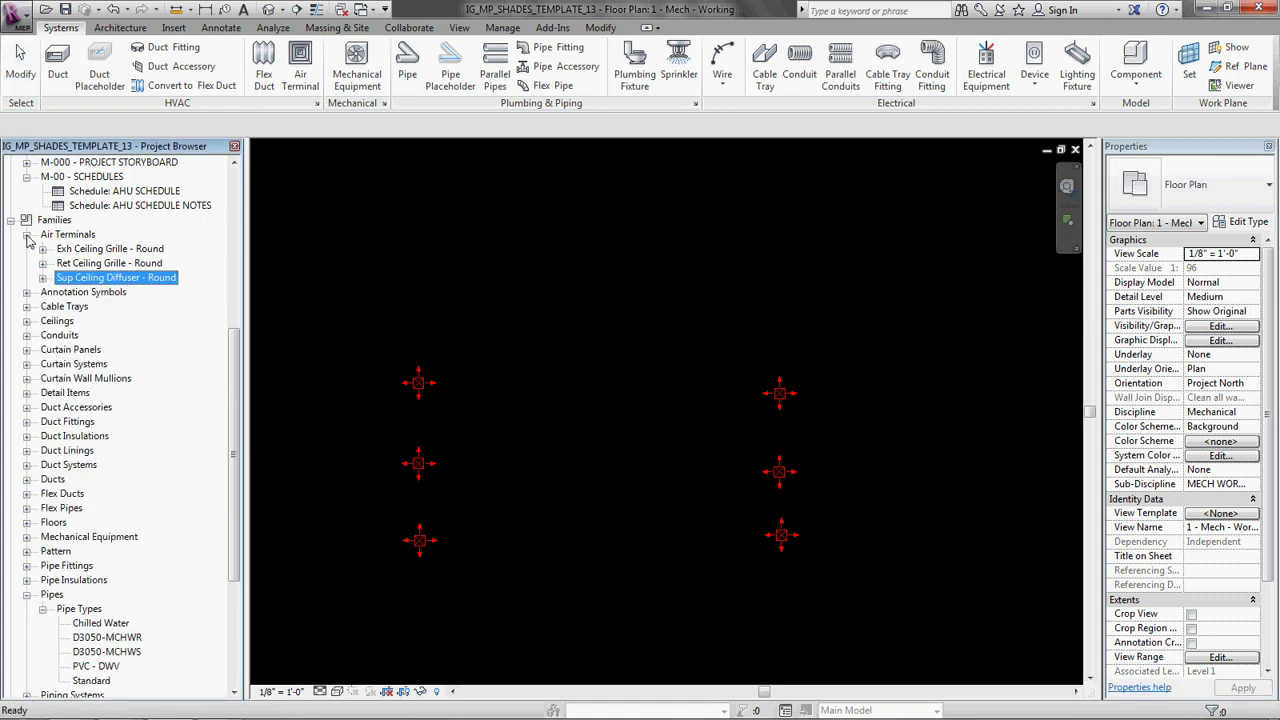
{"action": "left_click", "coordinate": [26, 234]}
{"action": "left_click", "coordinate": [26, 551]}
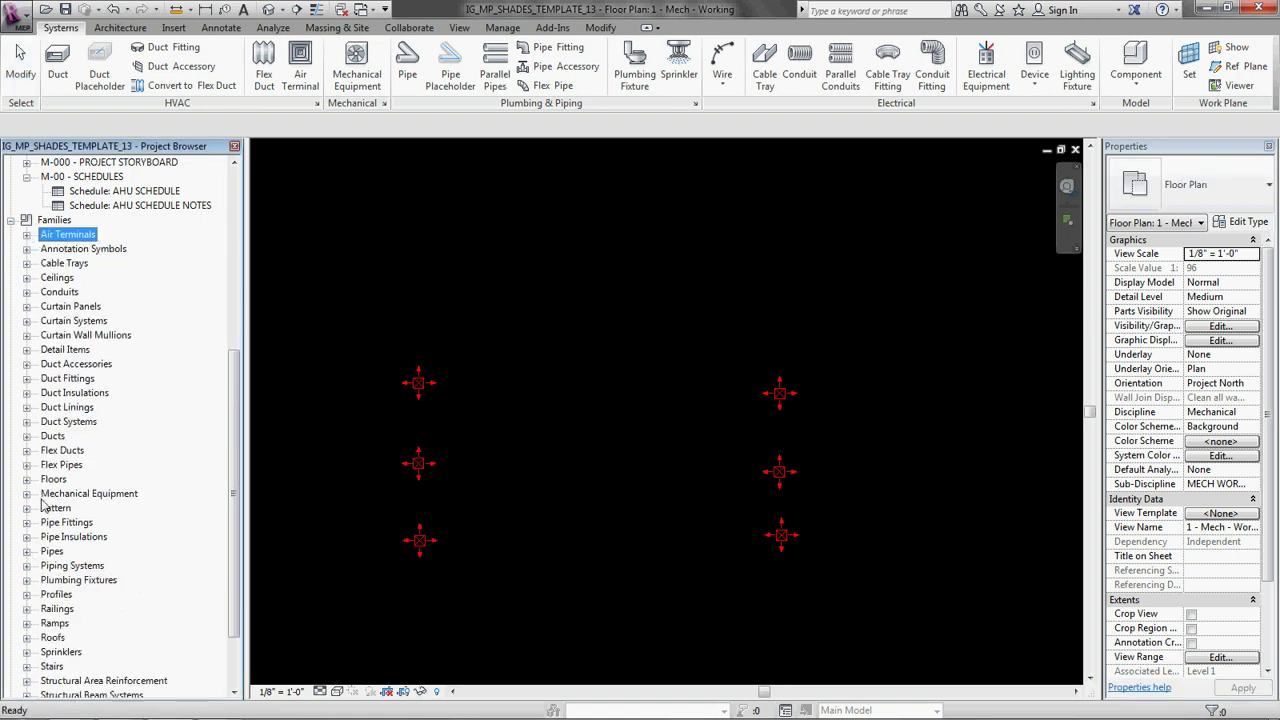
- Place two Titus_DESV_RH-10in mechanical equipment units side by side above the two diffuser columns
{"action": "left_click", "coordinate": [26, 493]}
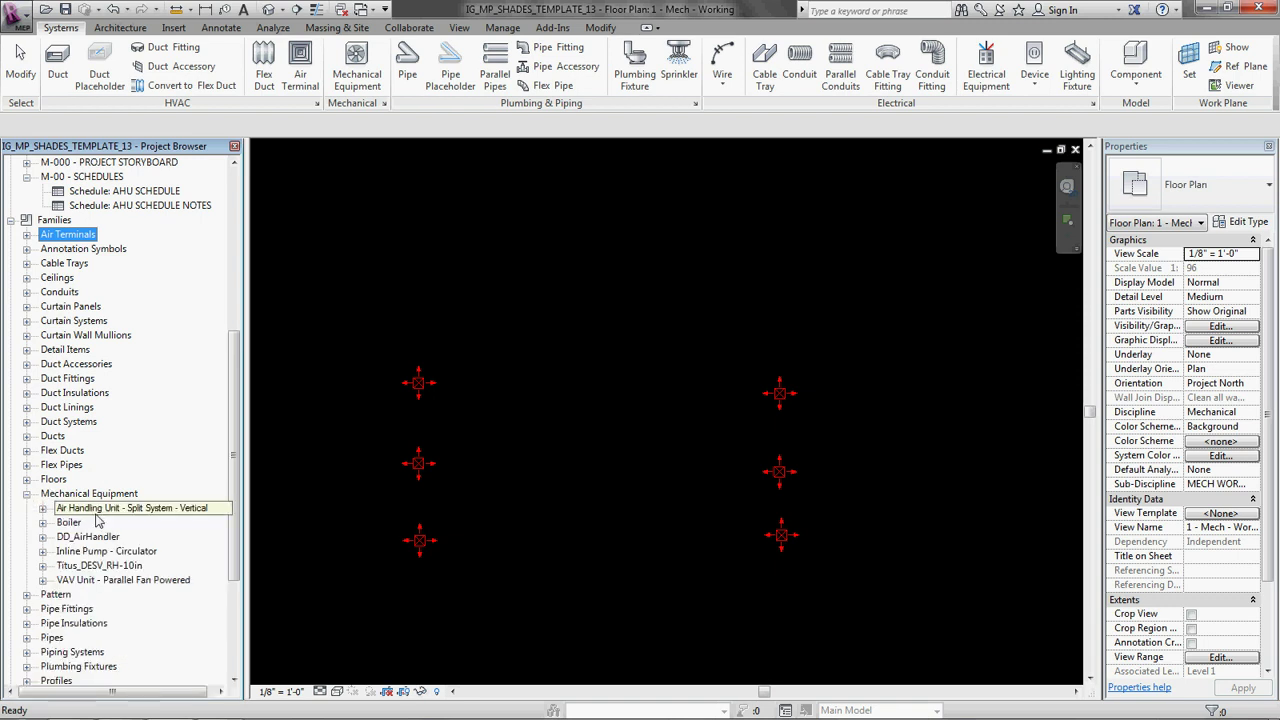
{"action": "left_click", "coordinate": [42, 566]}
{"action": "left_click", "coordinate": [105, 580]}
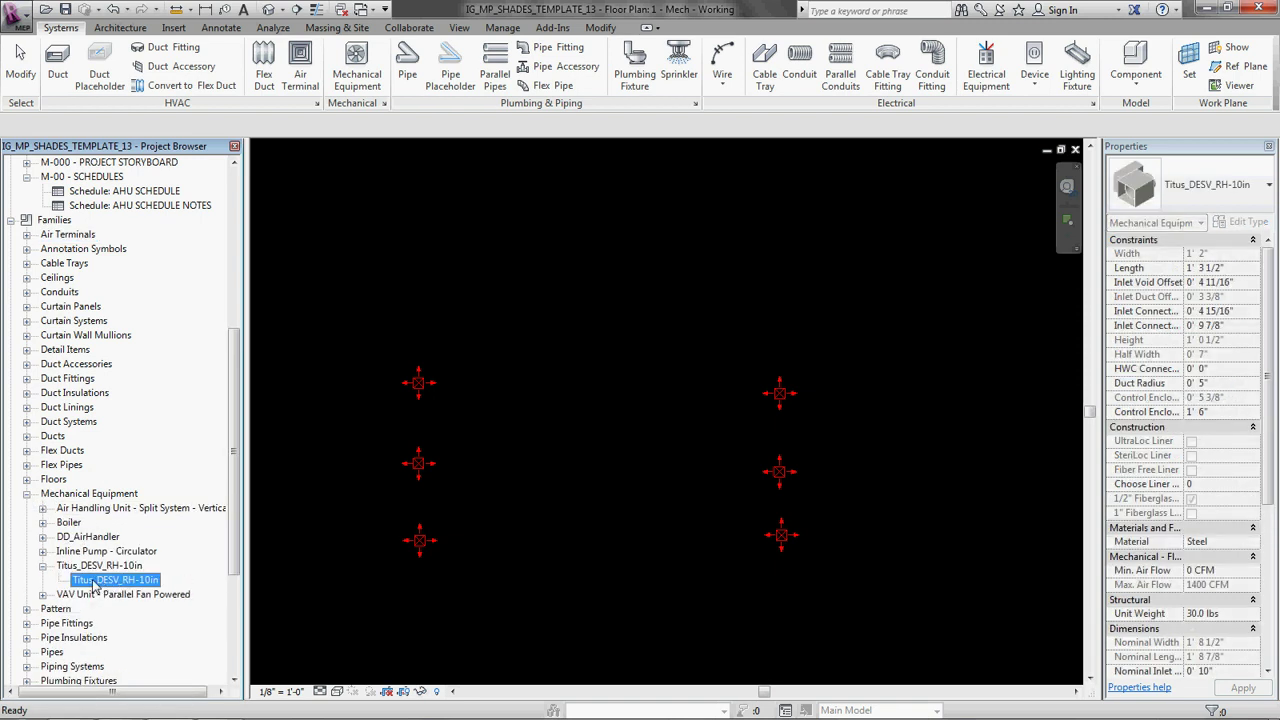
{"action": "left_click_drag", "start_coordinate": [105, 580], "coordinate": [589, 383]}
{"action": "middle_click_drag", "start_coordinate": [549, 249], "coordinate": [474, 400]}
{"action": "scroll", "coordinate": [491, 406], "scroll_direction": "up", "scroll_amount": 4}
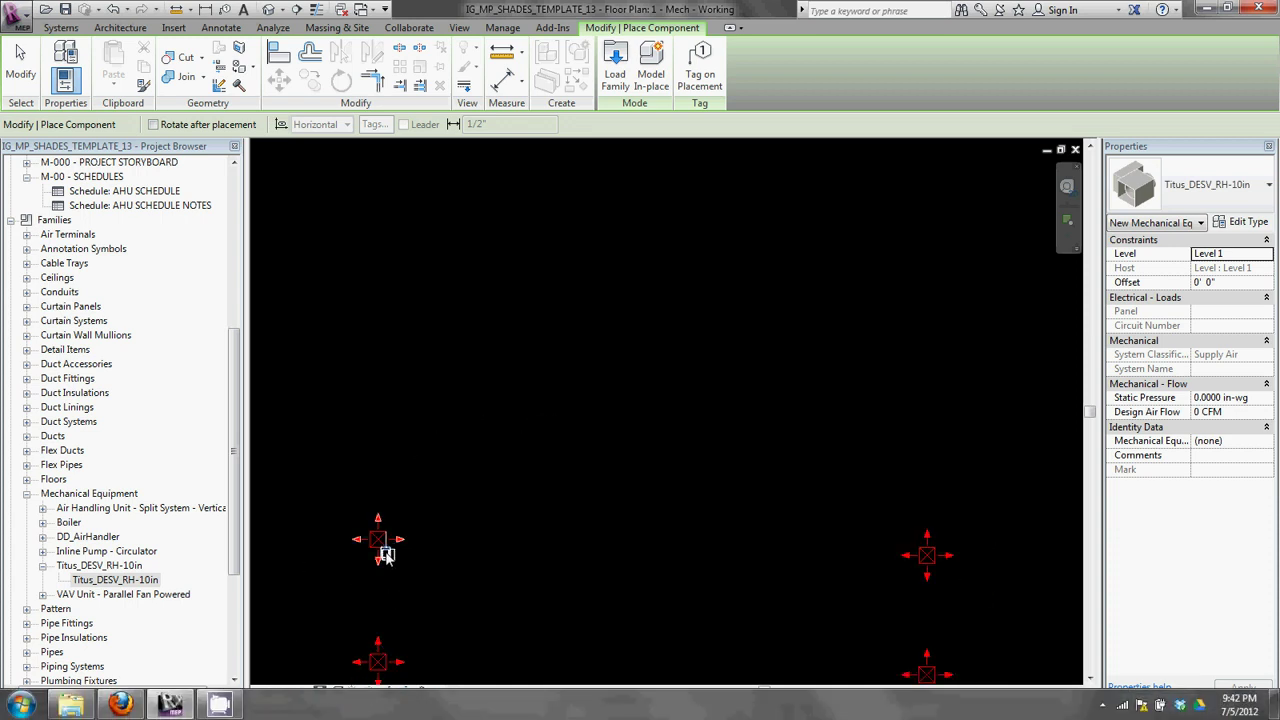
{"action": "scroll", "coordinate": [478, 420], "scroll_direction": "up", "scroll_amount": 2}
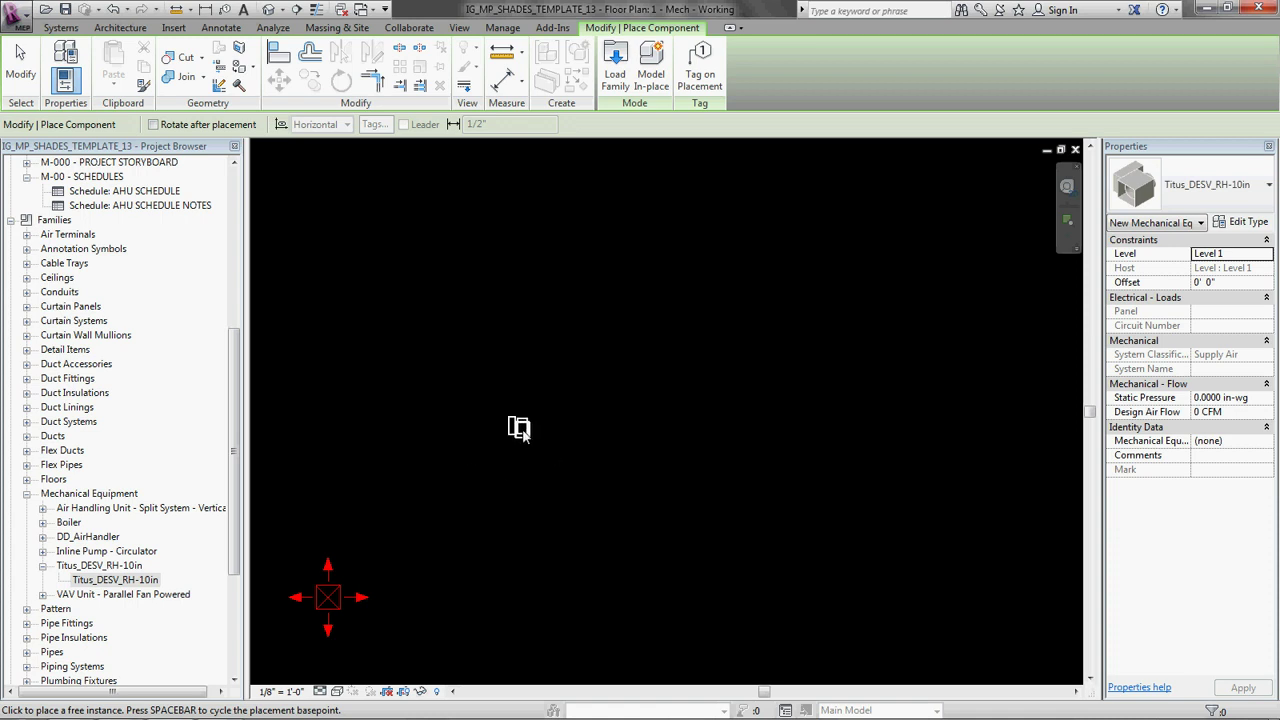
{"action": "scroll", "coordinate": [518, 432], "scroll_direction": "down", "scroll_amount": 2}
{"action": "left_click", "coordinate": [641, 390]}
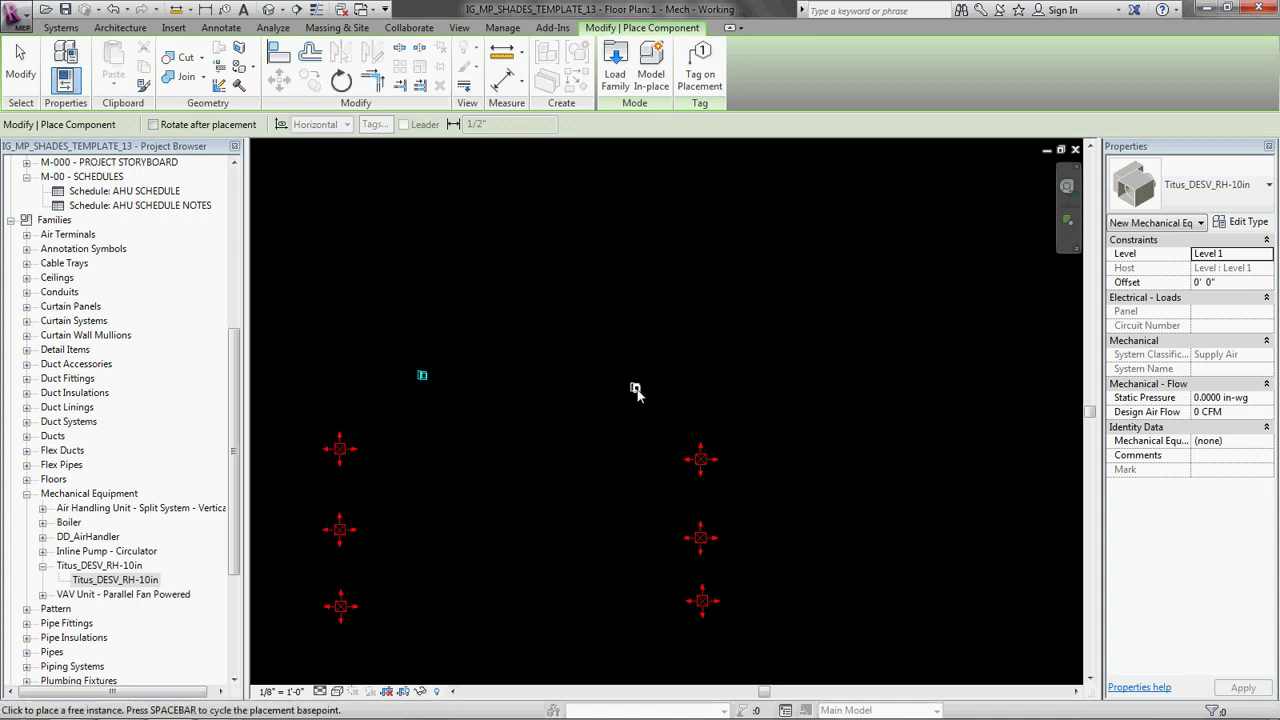
{"action": "key", "text": "Escape"}
{"action": "key", "text": "Escape"}
- Move the right Titus unit slightly up so it is level with the left one
{"action": "left_click", "coordinate": [636, 390]}
{"action": "scroll", "coordinate": [643, 395], "scroll_direction": "up", "scroll_amount": 2}
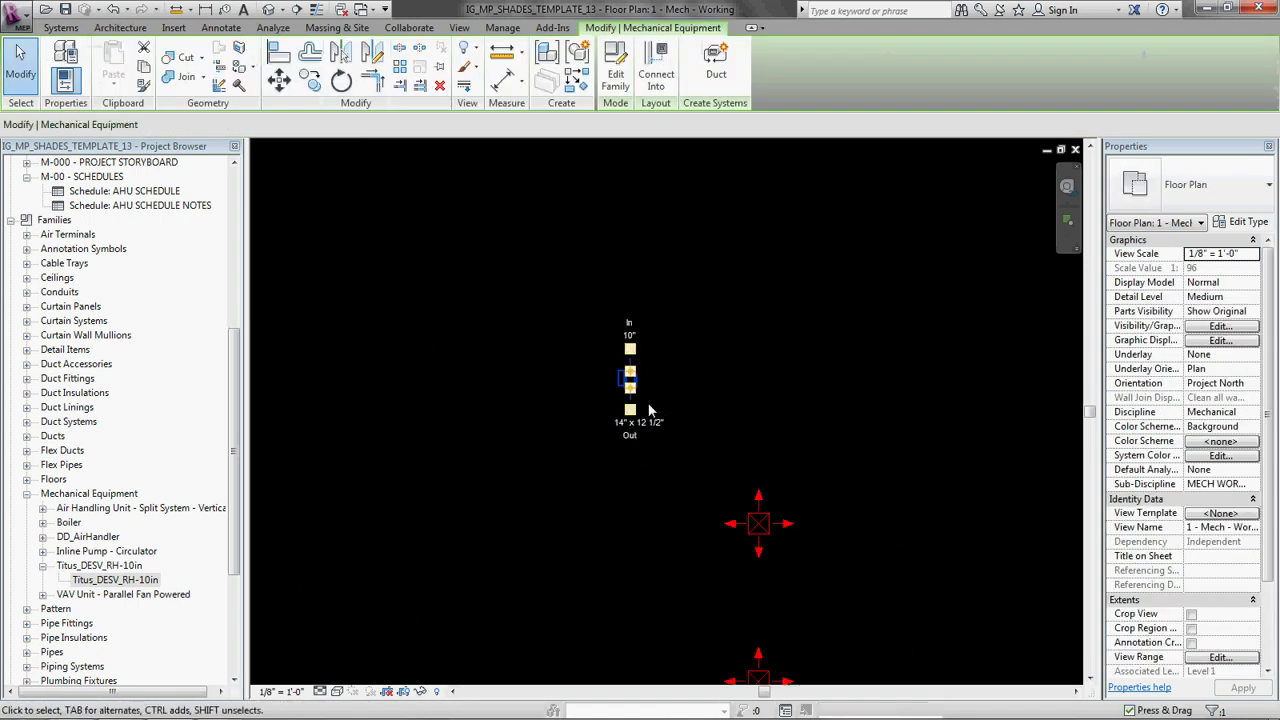
{"action": "middle_click_drag", "start_coordinate": [642, 384], "coordinate": [815, 420]}
{"action": "left_click_drag", "start_coordinate": [790, 415], "coordinate": [789, 391]}
{"action": "left_click", "coordinate": [614, 279]}
{"action": "scroll", "coordinate": [627, 330], "scroll_direction": "down", "scroll_amount": 2}
{"action": "middle_click_drag", "start_coordinate": [589, 398], "coordinate": [663, 411]}
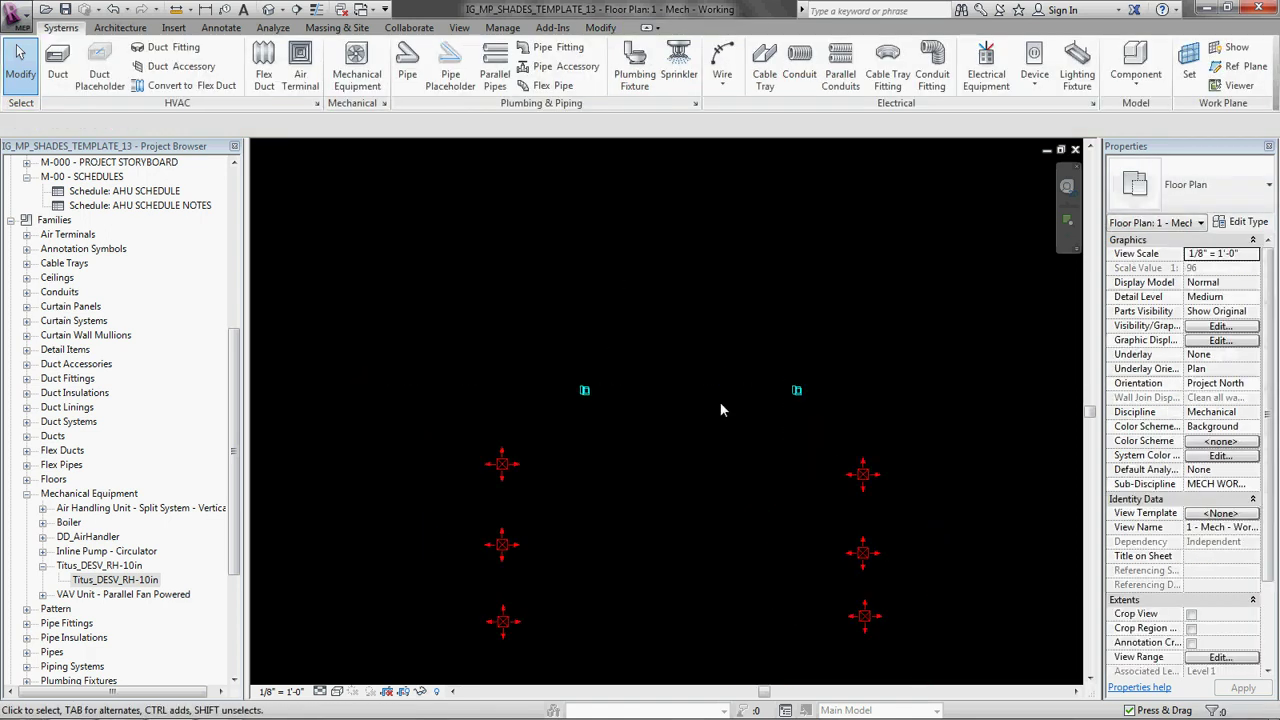
- Place one DD_AirHandler of type 15,000 CFM, rotated 180°, centered above the two Titus units
{"action": "scroll", "coordinate": [700, 537], "scroll_direction": "down", "scroll_amount": 1}
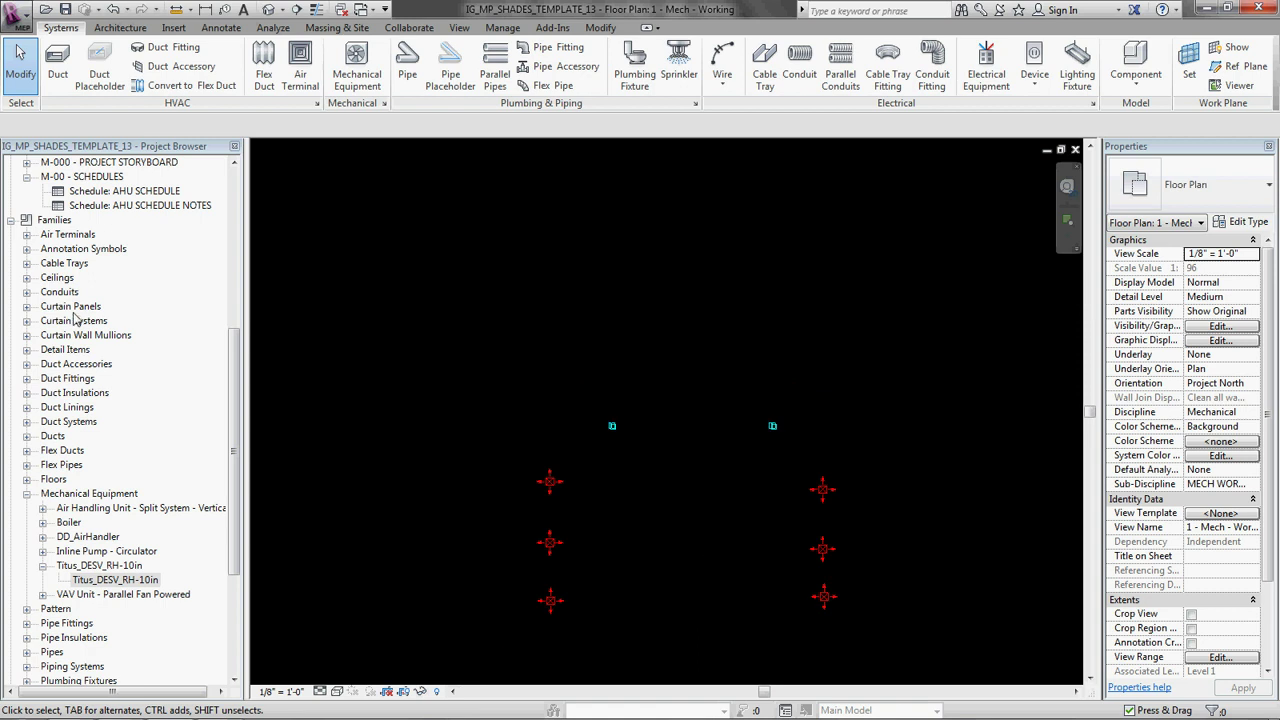
{"action": "double_click", "coordinate": [26, 495]}
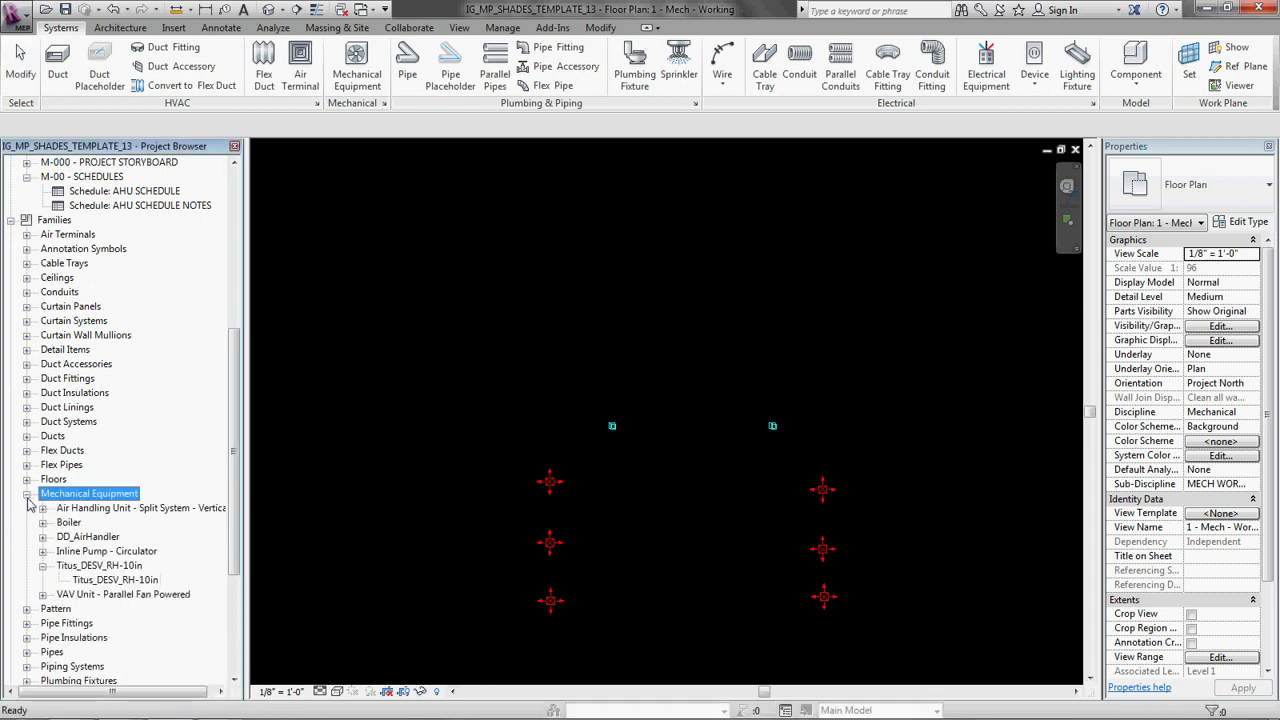
{"action": "left_click", "coordinate": [80, 509]}
{"action": "left_click", "coordinate": [43, 509]}
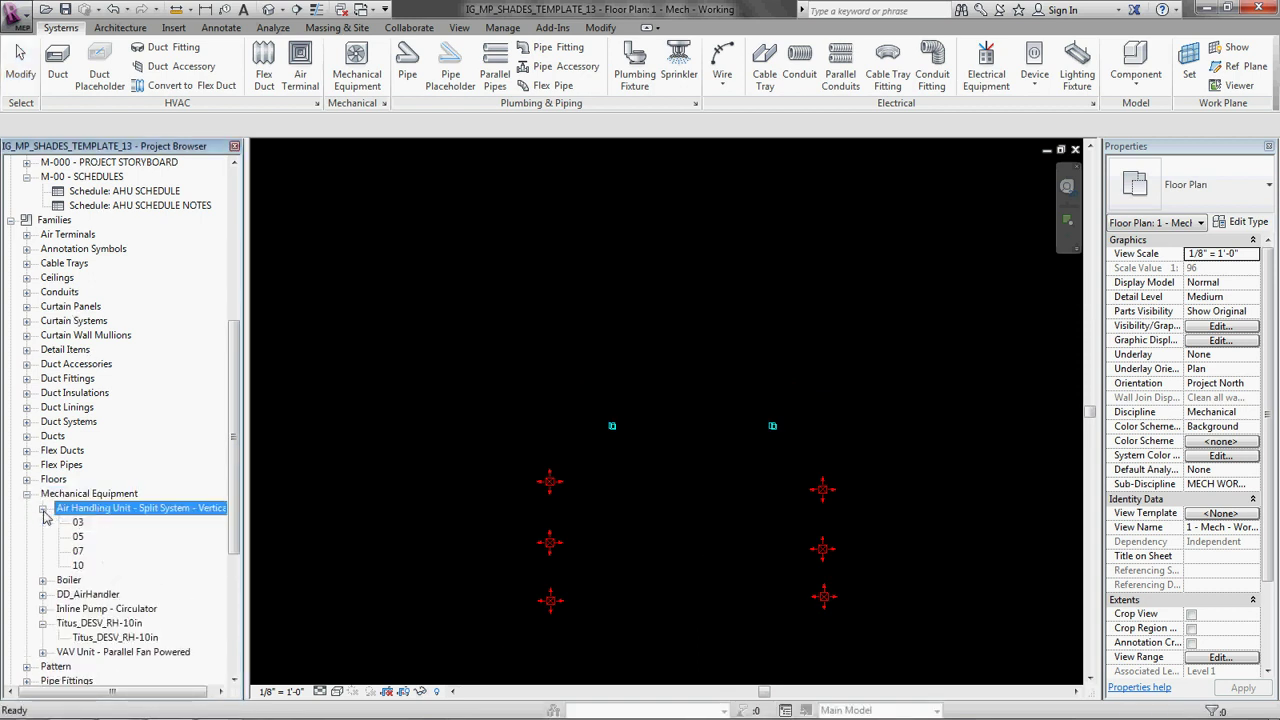
{"action": "left_click", "coordinate": [43, 509]}
{"action": "left_click", "coordinate": [42, 537]}
{"action": "left_click", "coordinate": [88, 551]}
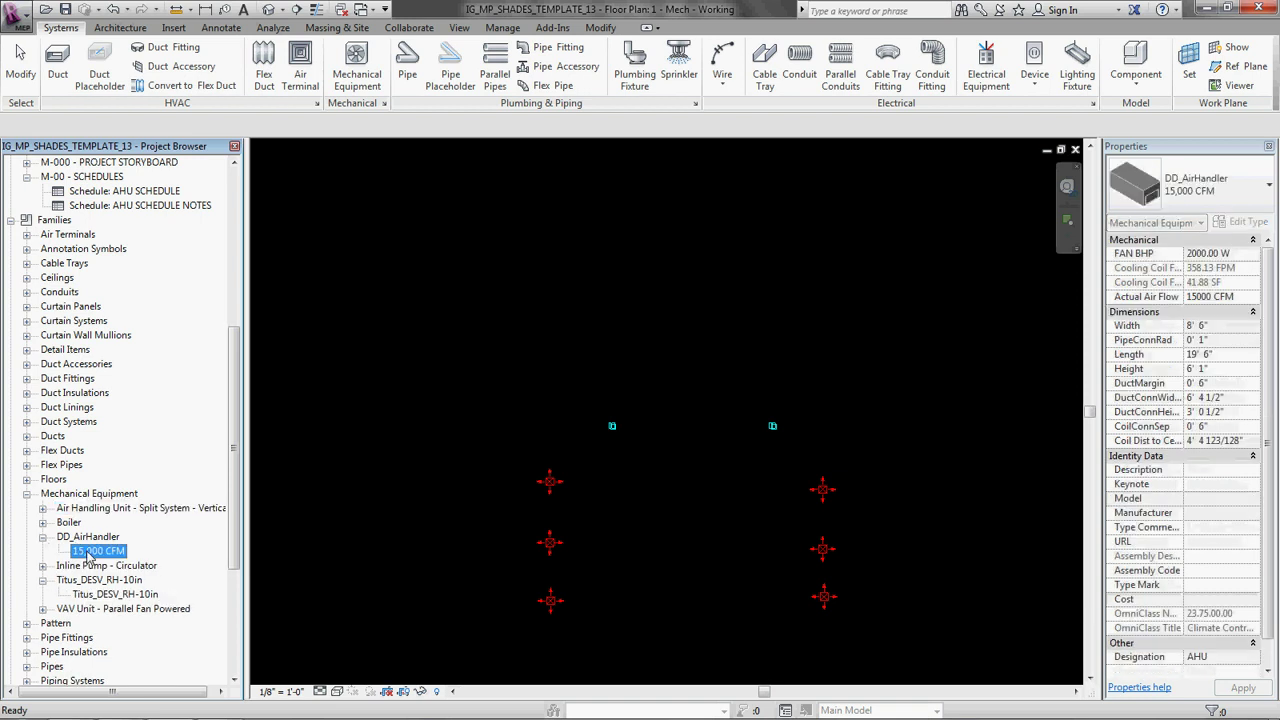
{"action": "left_click_drag", "start_coordinate": [88, 551], "coordinate": [735, 331]}
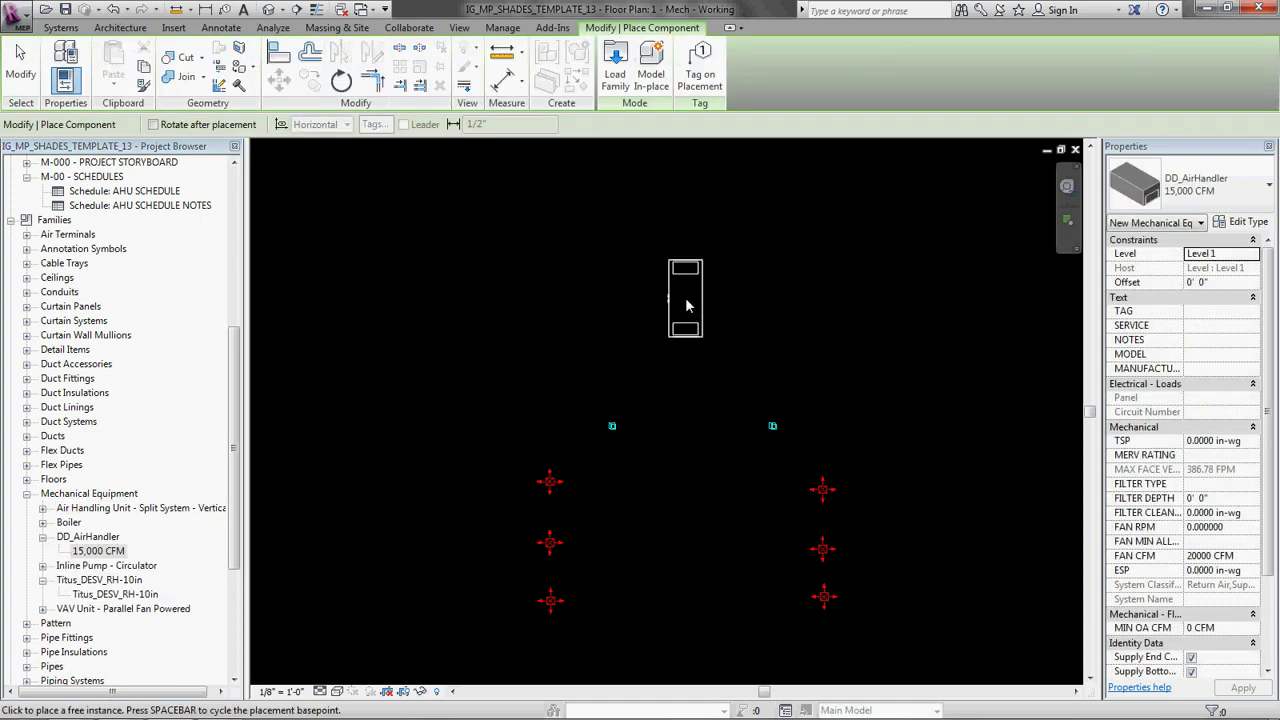
{"action": "key", "text": "space"}
{"action": "key", "text": "space"}
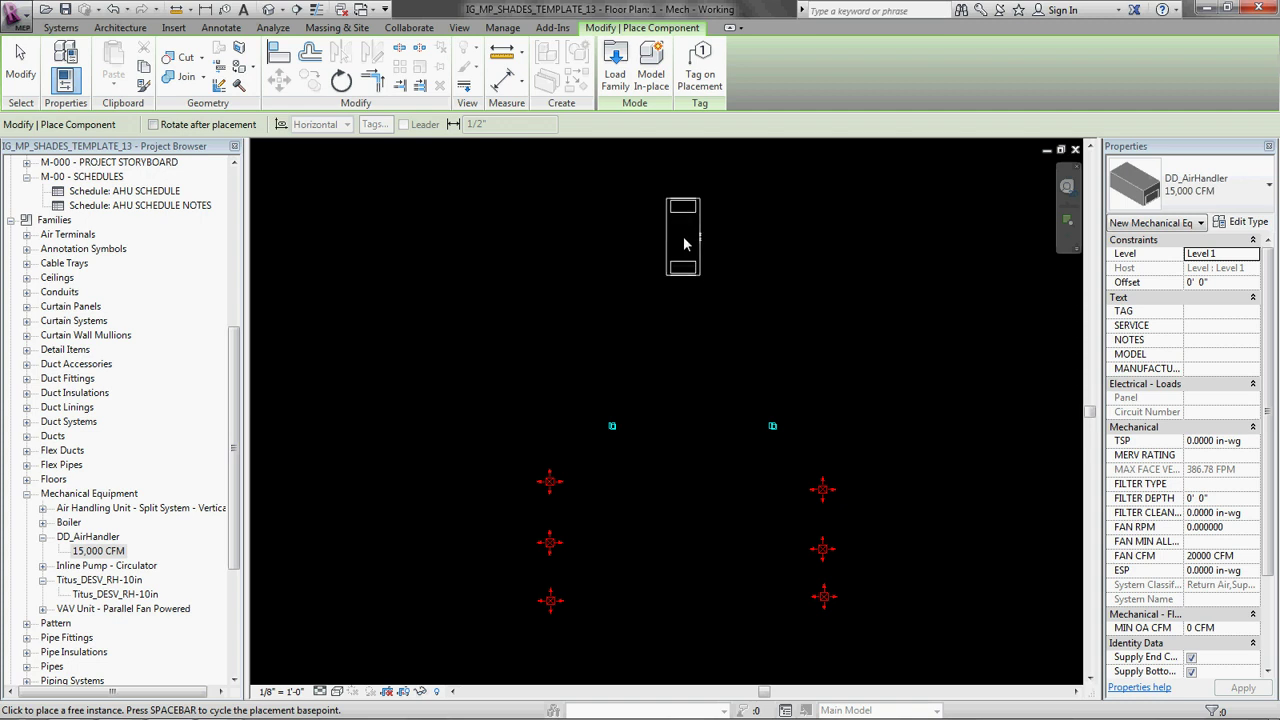
{"action": "left_click", "coordinate": [683, 236]}
{"action": "key", "text": "Escape"}
{"action": "scroll", "coordinate": [654, 296], "scroll_direction": "down", "scroll_amount": 2}
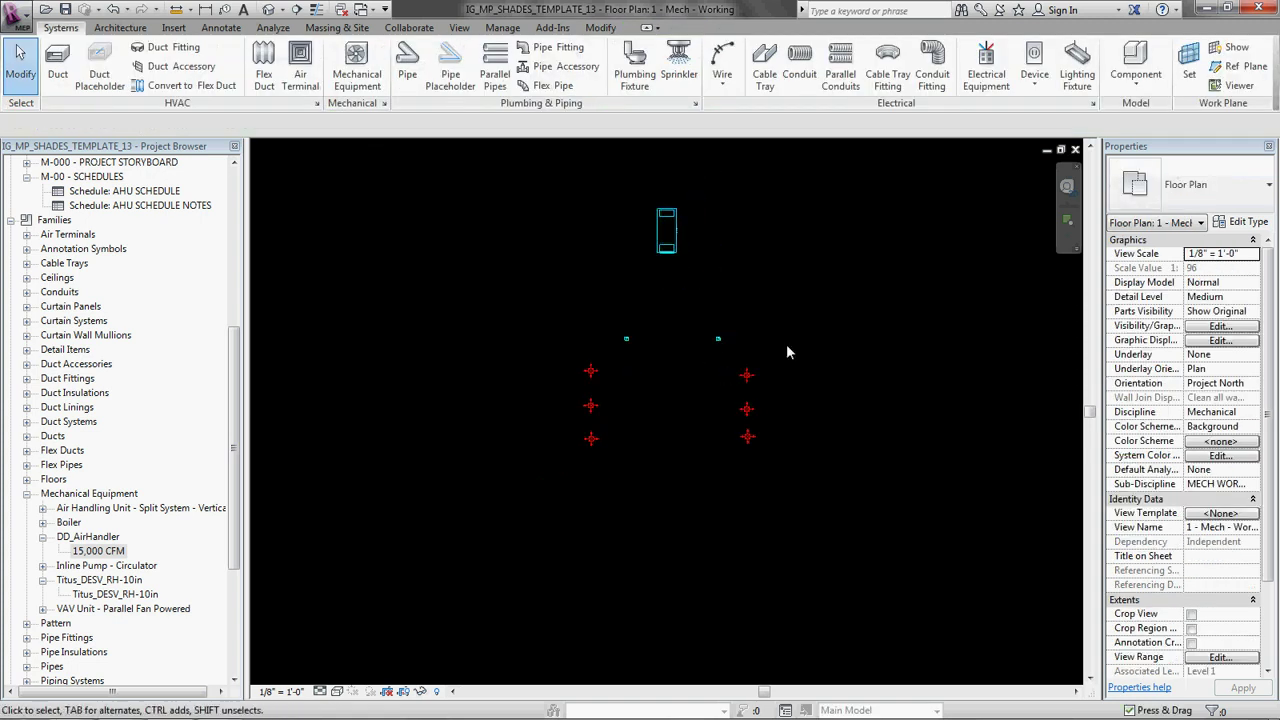
{"action": "left_click_drag", "start_coordinate": [588, 306], "coordinate": [766, 352]}
{"action": "left_click_drag", "start_coordinate": [537, 350], "coordinate": [806, 515]}
{"action": "key", "text": "Escape"}
{"action": "scroll", "coordinate": [782, 384], "scroll_direction": "up", "scroll_amount": 2}
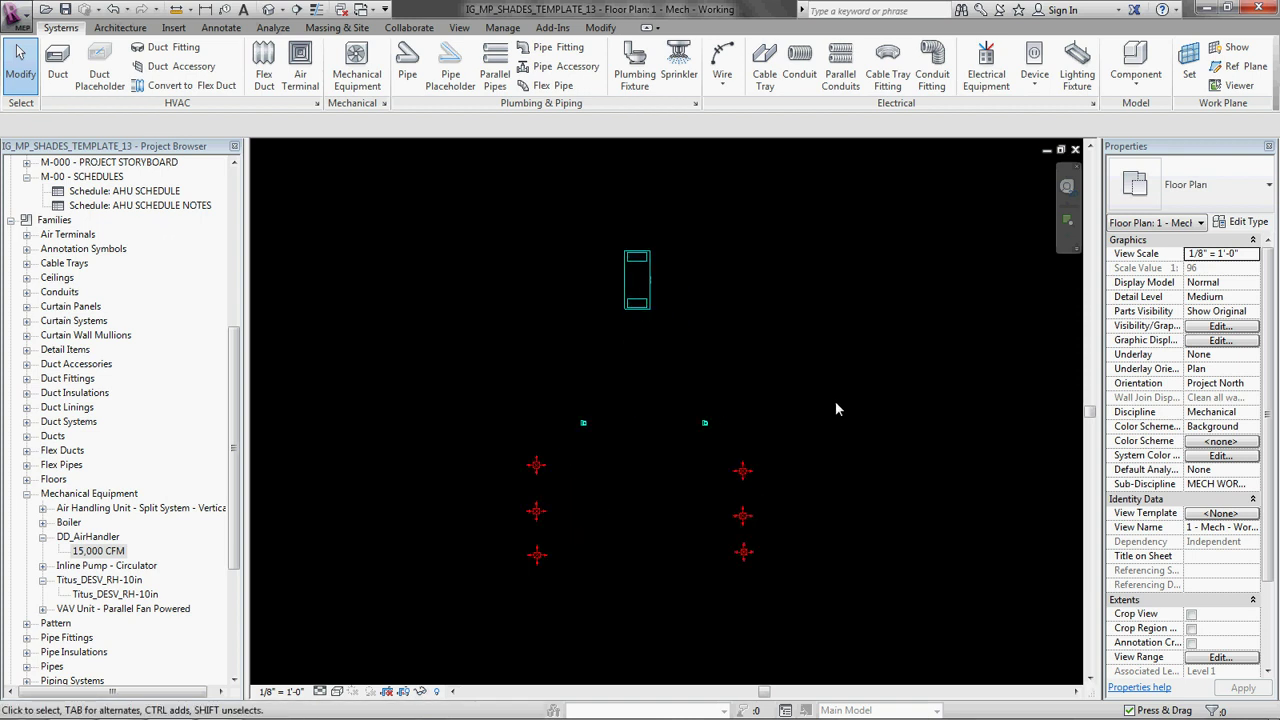
- Select all six ceiling diffusers and check their level offset
{"action": "left_click", "coordinate": [742, 471]}
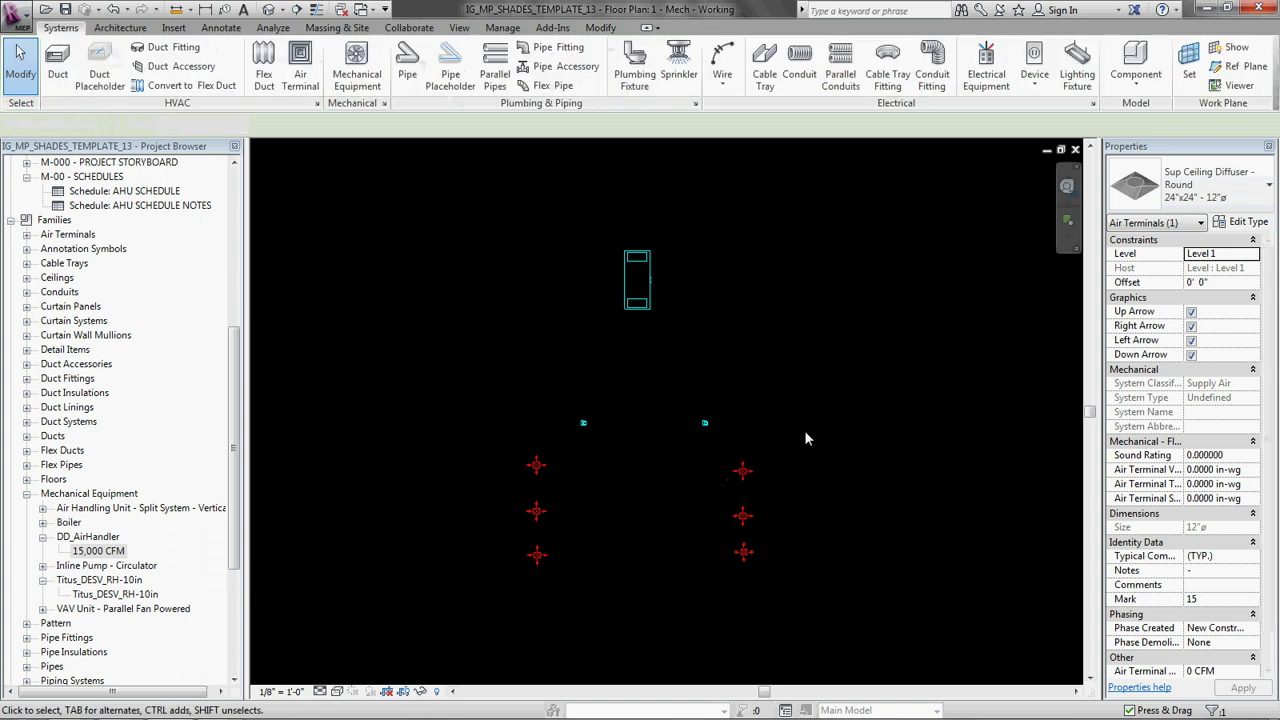
{"action": "left_click_drag", "start_coordinate": [458, 435], "coordinate": [893, 577]}
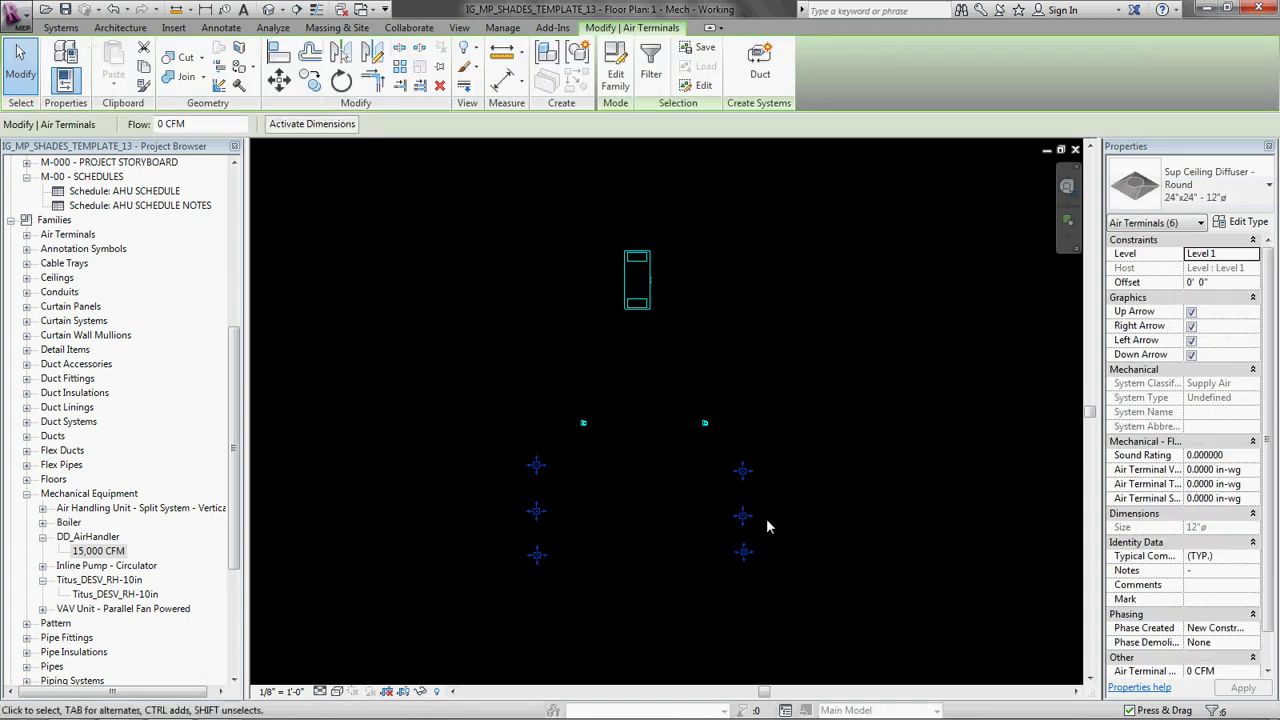
{"action": "left_click", "coordinate": [1229, 288]}
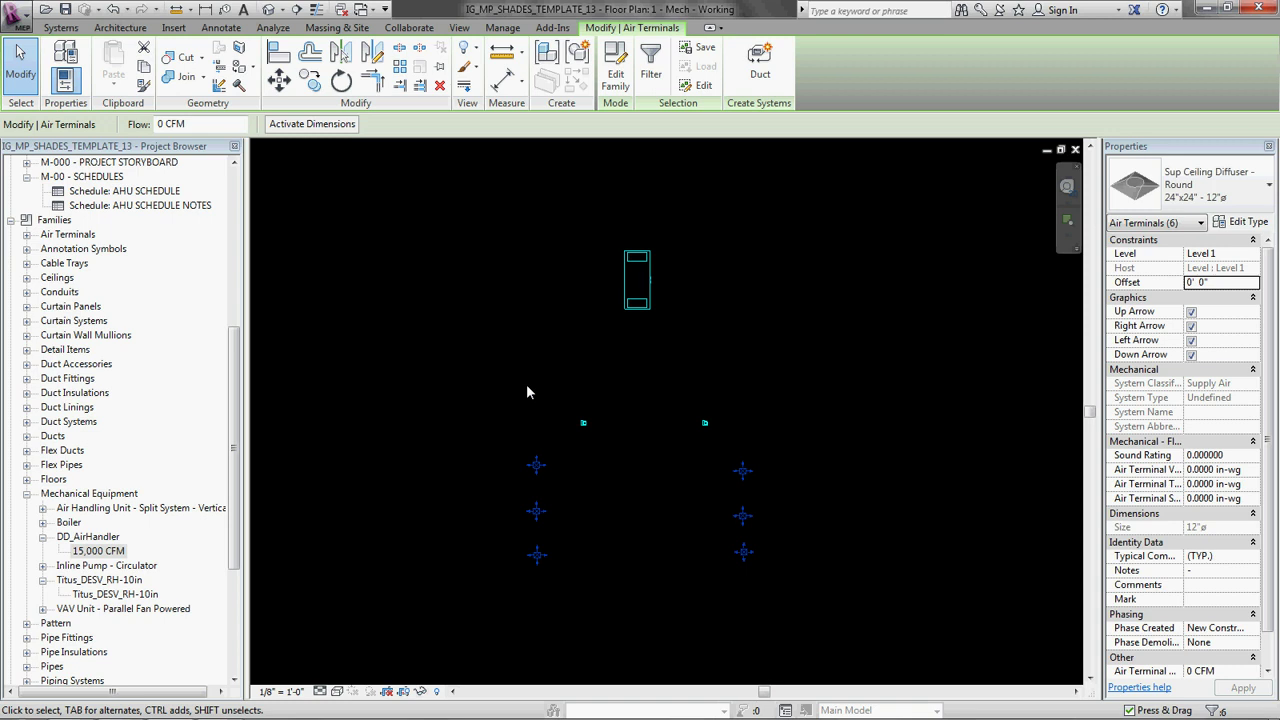
- Set the offset of both Titus_DESV_RH-10in units above Level 1 to 12' 0"
{"action": "left_click_drag", "start_coordinate": [528, 392], "coordinate": [755, 448]}
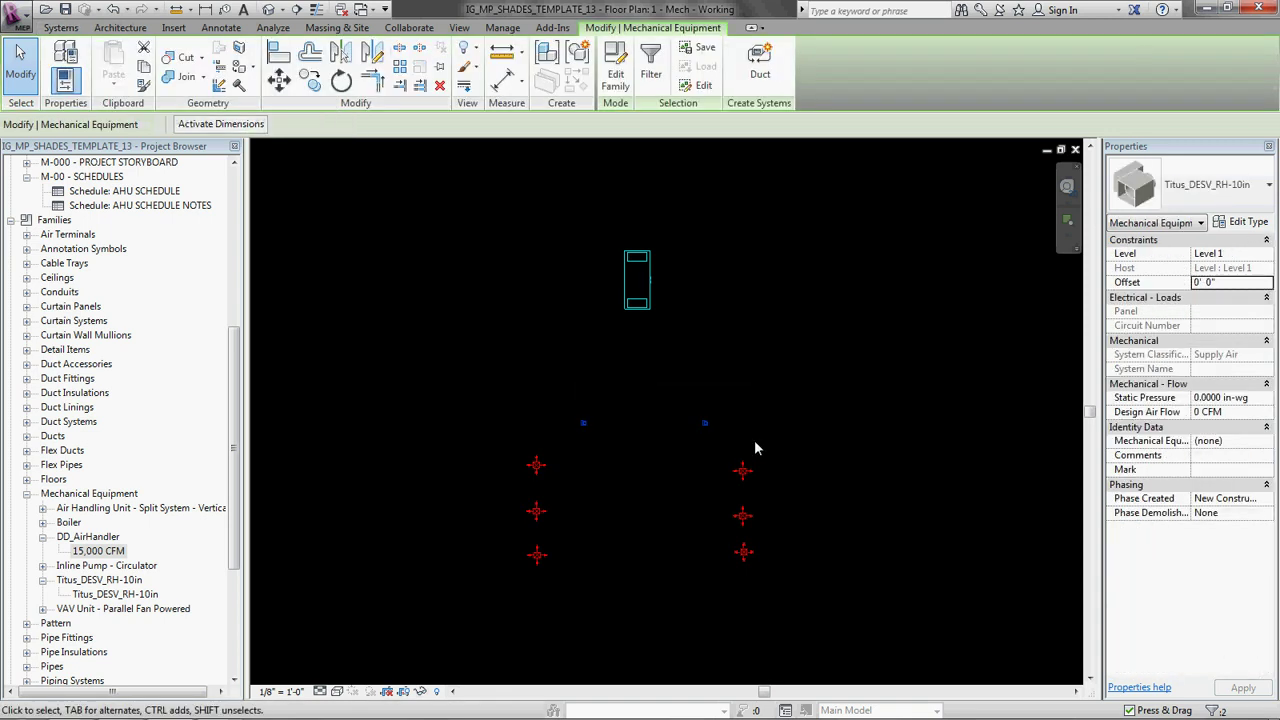
{"action": "left_click", "coordinate": [1228, 285]}
{"action": "type", "text": "12"}
{"action": "key", "text": "Return"}
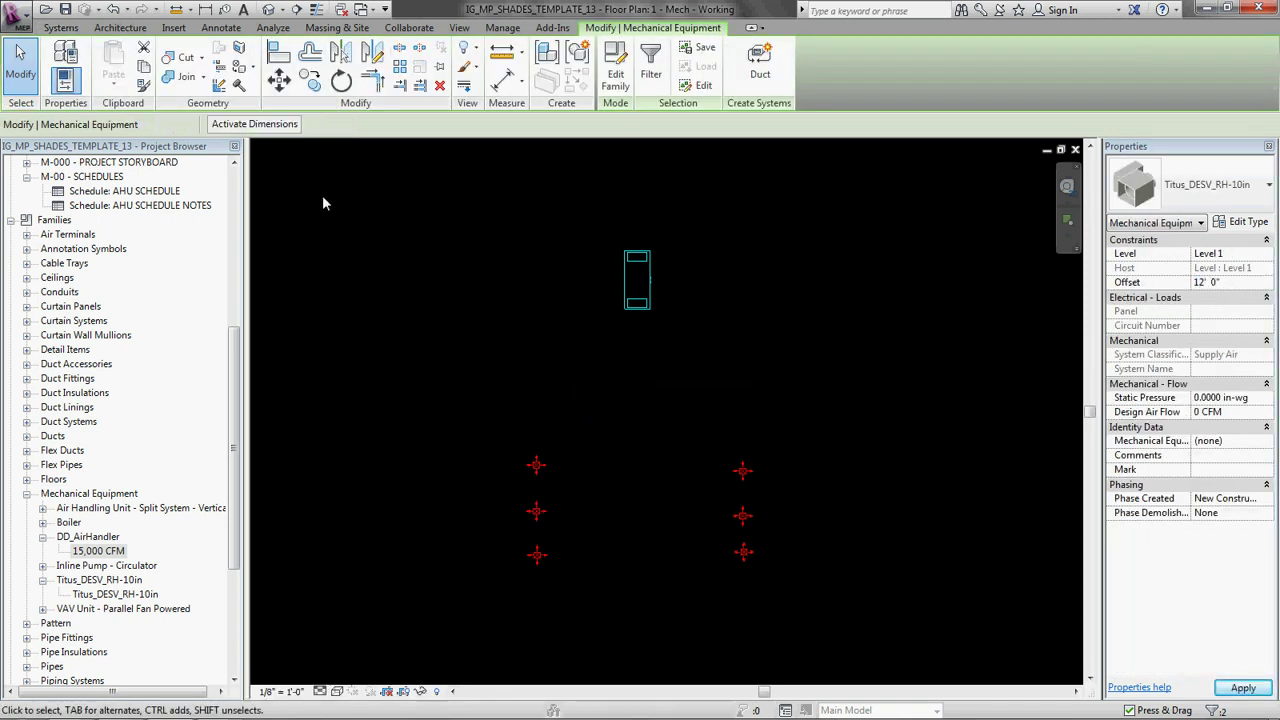
- Set the DD_AirHandler's offset above Level 1 to 20' 0"
{"action": "left_click", "coordinate": [741, 277]}
{"action": "left_click", "coordinate": [655, 283]}
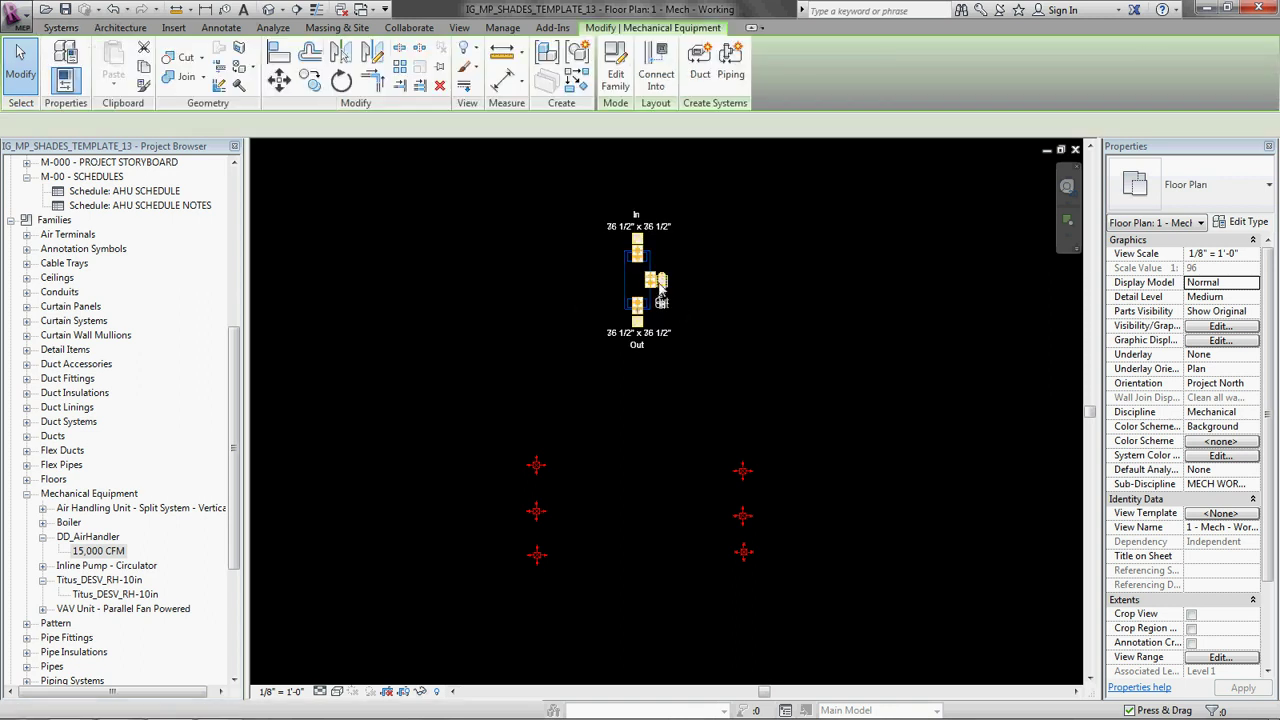
{"action": "left_click", "coordinate": [1228, 285]}
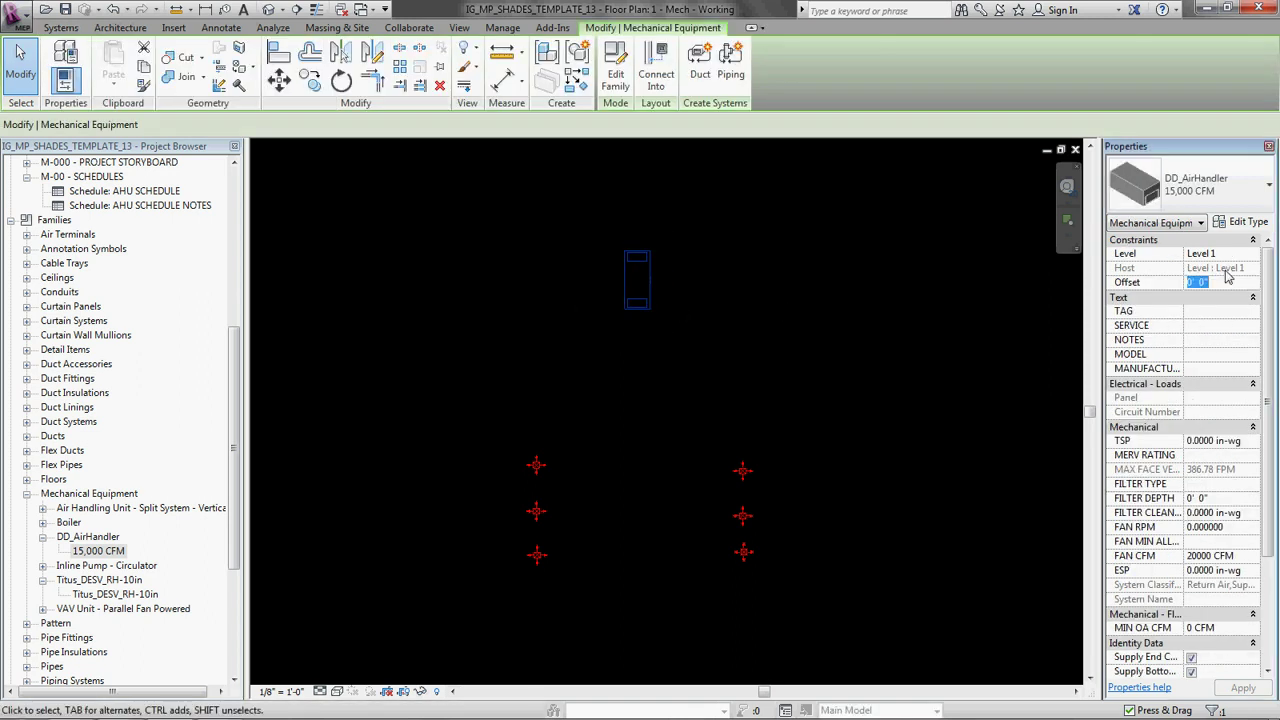
{"action": "type", "text": "20"}
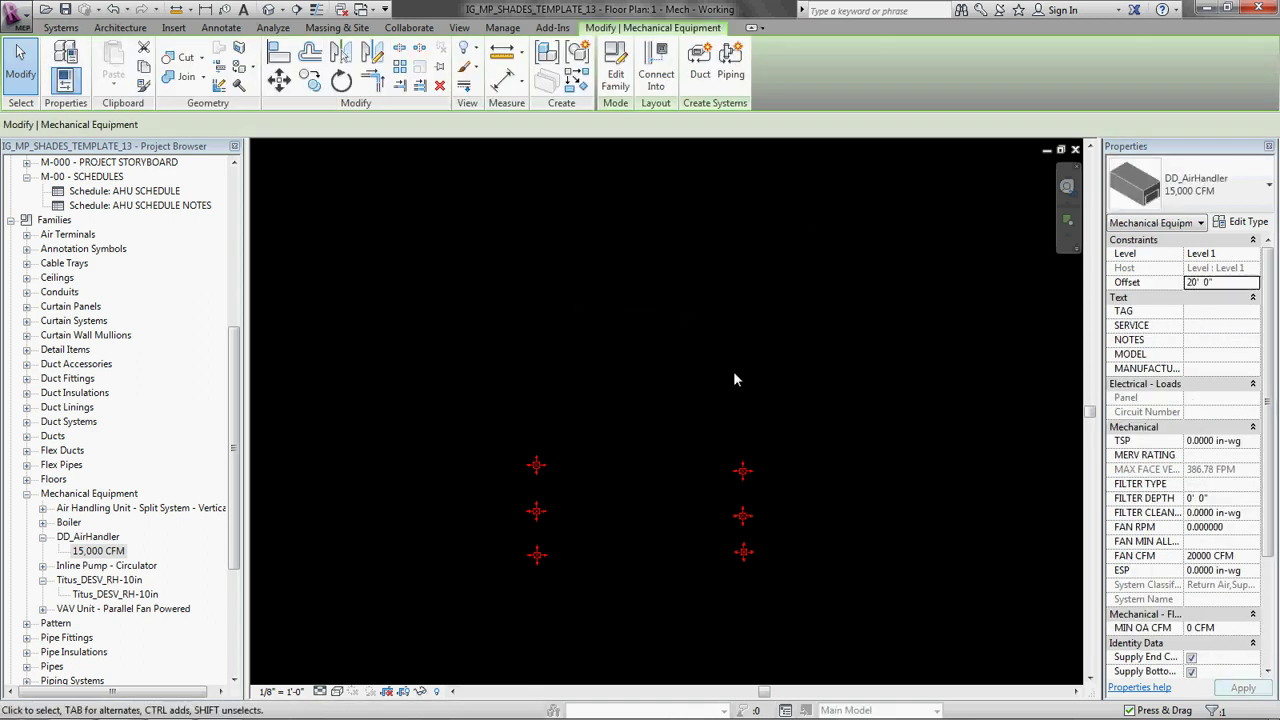
{"action": "left_click", "coordinate": [790, 385]}
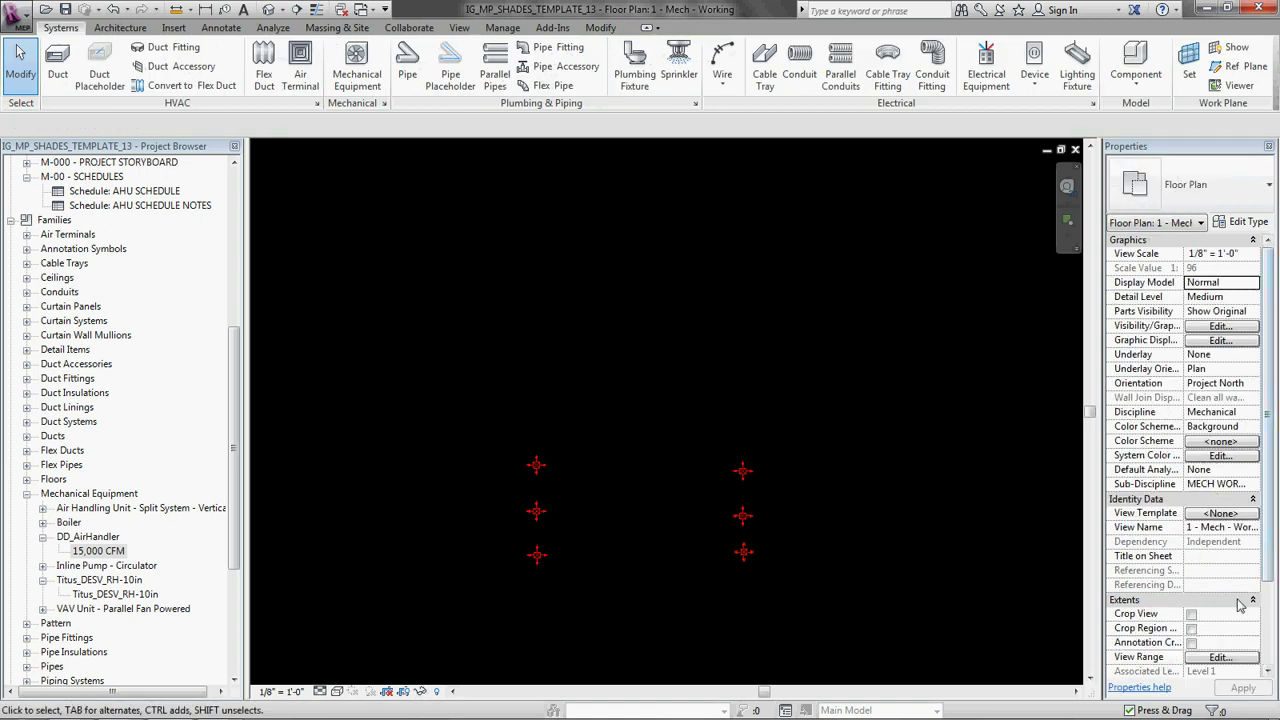
- Raise the floor plan's view range by setting the top offset to 30' above Level 1
{"action": "left_click", "coordinate": [1226, 658]}
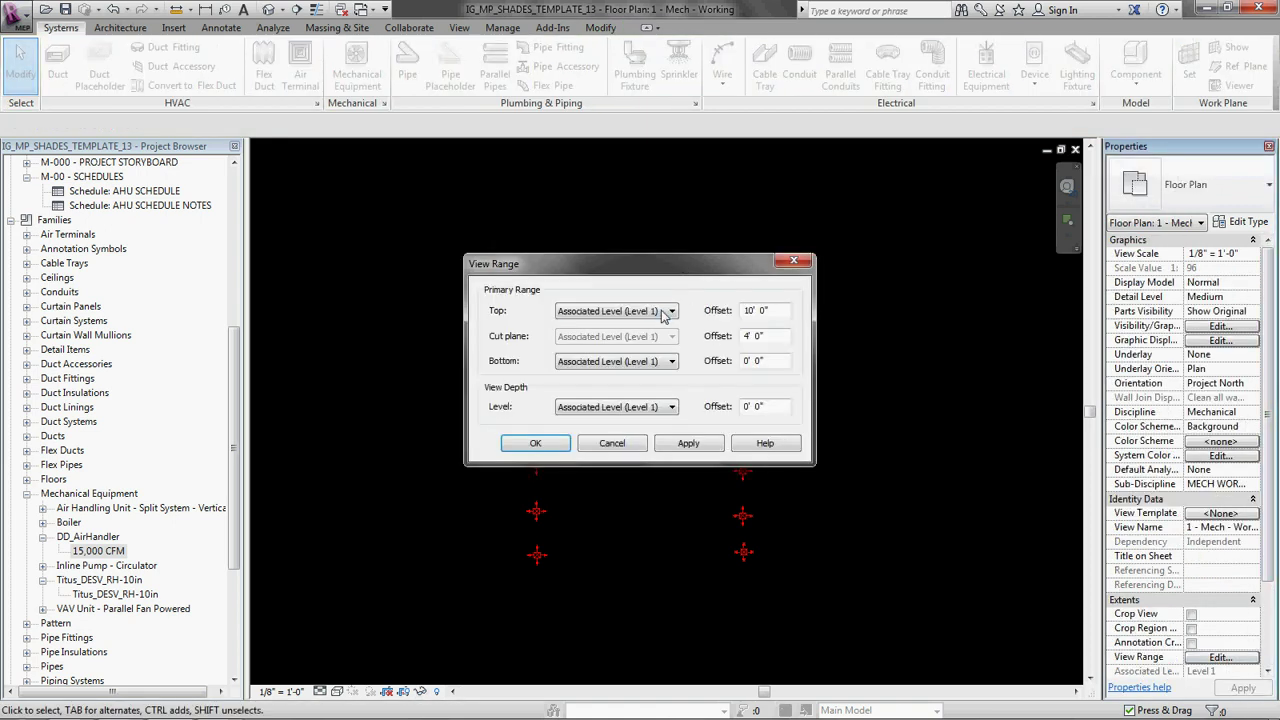
{"action": "key", "text": "Tab"}
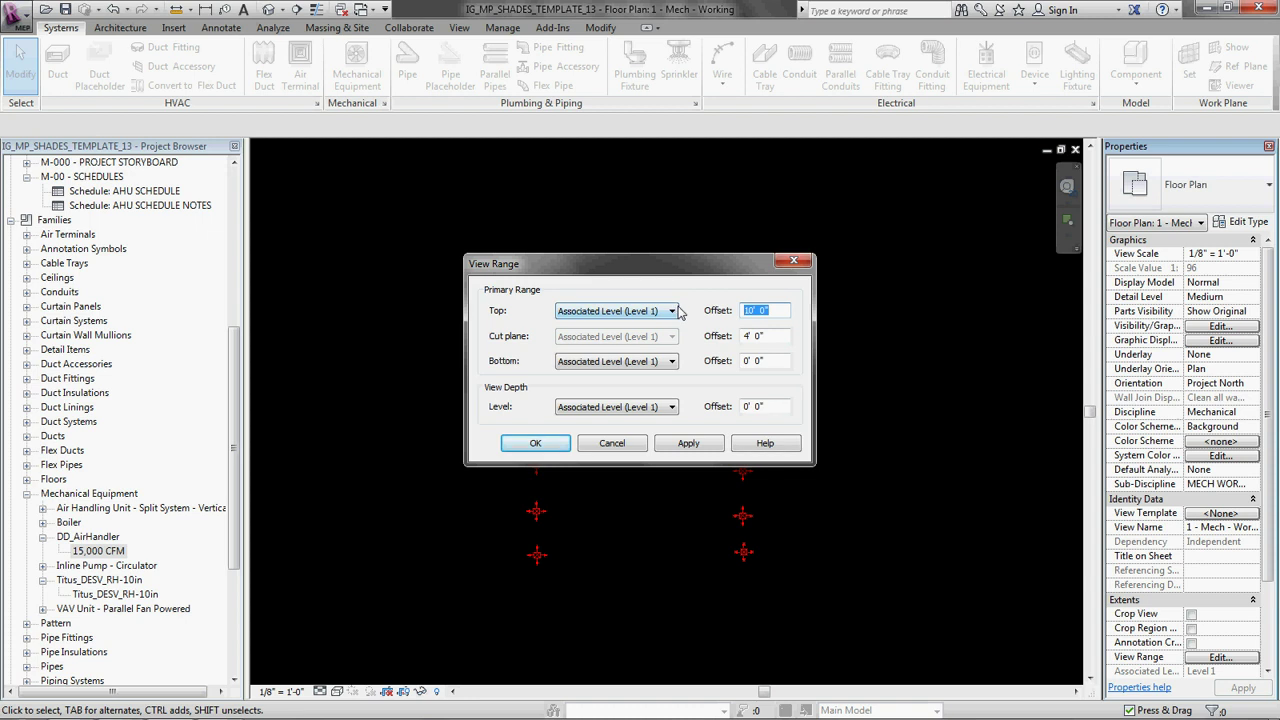
{"action": "type", "text": "30"}
{"action": "left_click", "coordinate": [535, 443]}
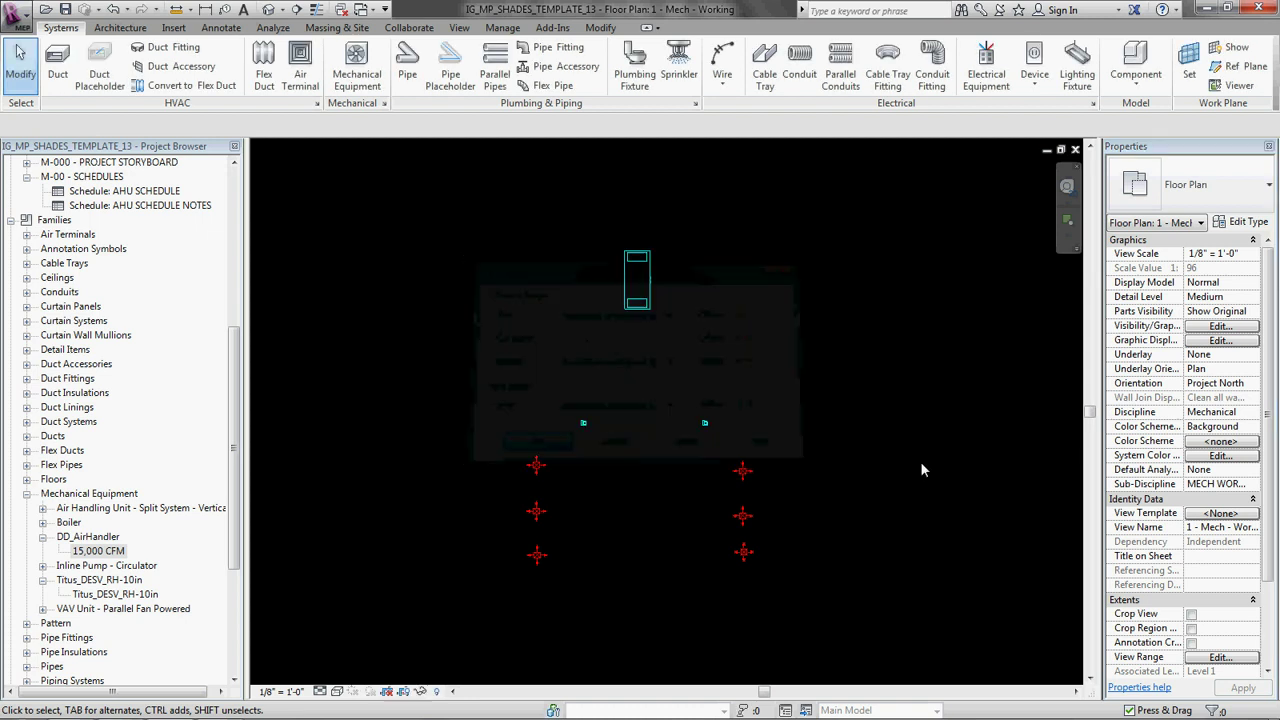
{"action": "scroll", "coordinate": [814, 400], "scroll_direction": "down", "scroll_amount": 1}
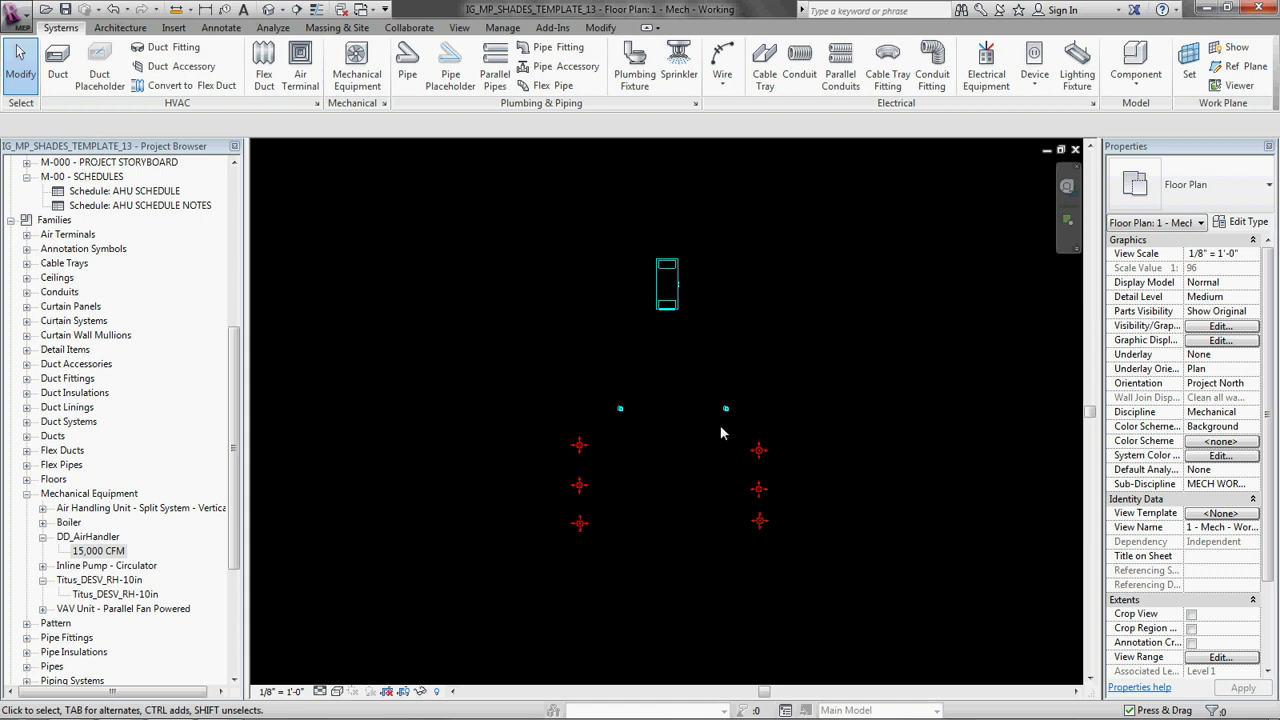
{"action": "middle_click_drag", "start_coordinate": [790, 480], "coordinate": [801, 530]}
{"action": "scroll", "coordinate": [809, 492], "scroll_direction": "up", "scroll_amount": 2}
{"action": "scroll", "coordinate": [801, 530], "scroll_direction": "down", "scroll_amount": 1}
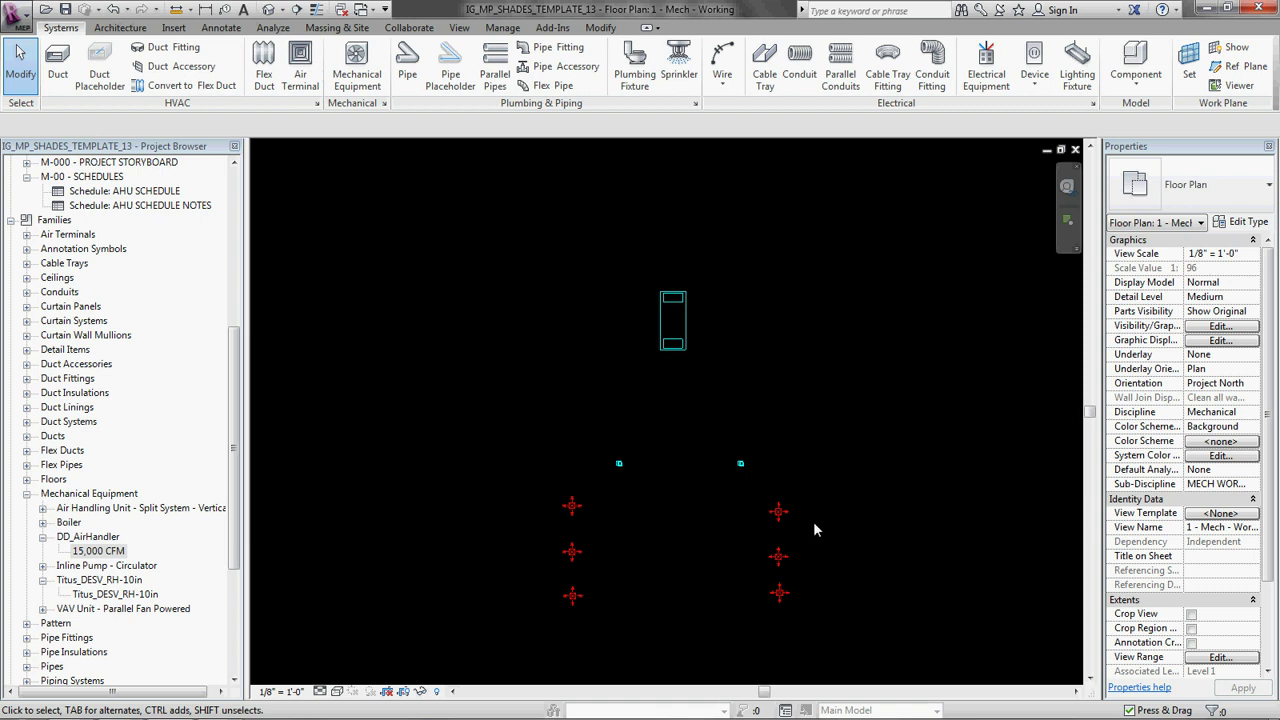
{"action": "middle_click_drag", "start_coordinate": [813, 521], "coordinate": [806, 480]}
{"action": "scroll", "coordinate": [804, 509], "scroll_direction": "up", "scroll_amount": 2}
{"action": "scroll", "coordinate": [783, 481], "scroll_direction": "down", "scroll_amount": 1}
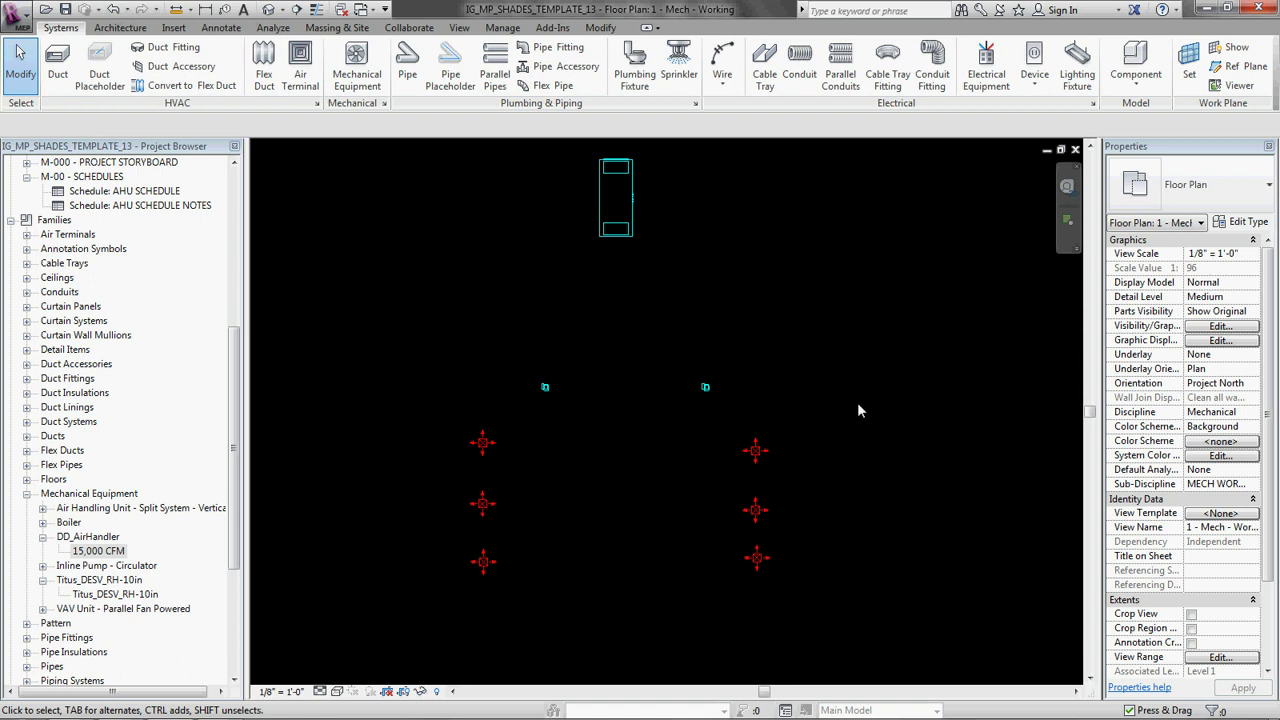
{"action": "middle_click_drag", "start_coordinate": [858, 404], "coordinate": [848, 411]}
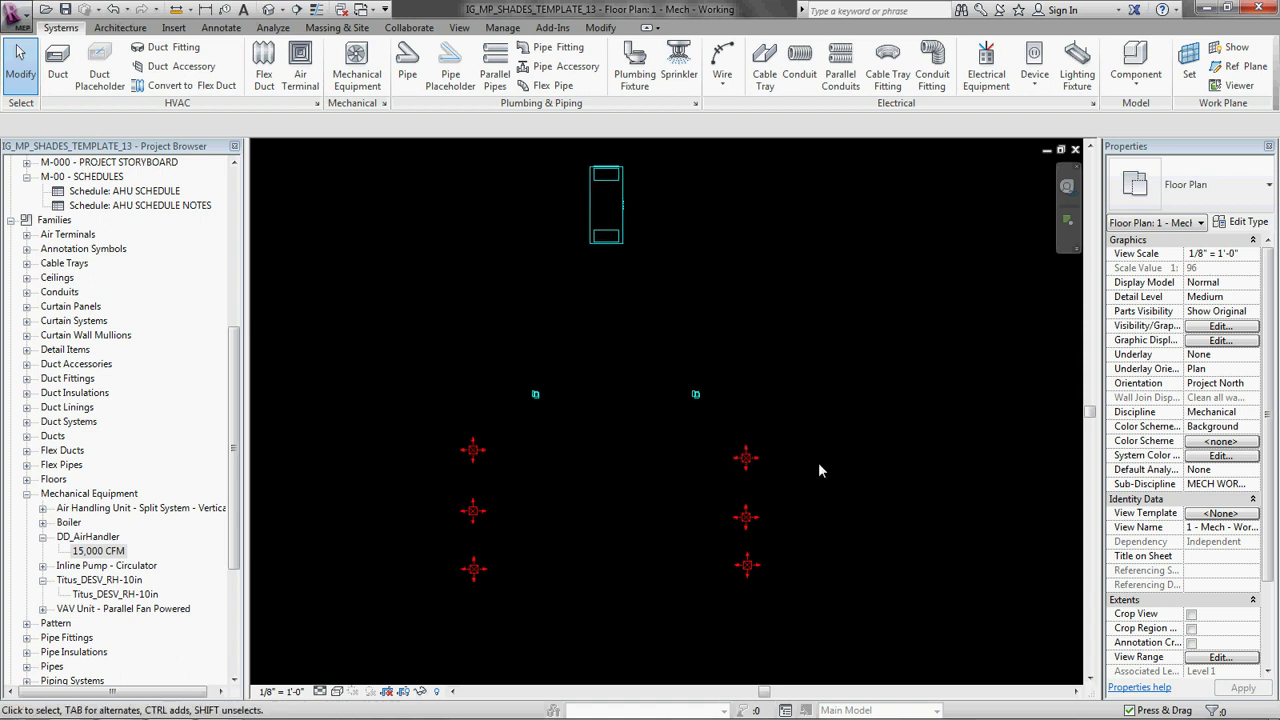
- Create a Supply Air duct system named Right Room Supply from the uppermost diffuser of the right column
{"action": "left_click", "coordinate": [748, 461]}
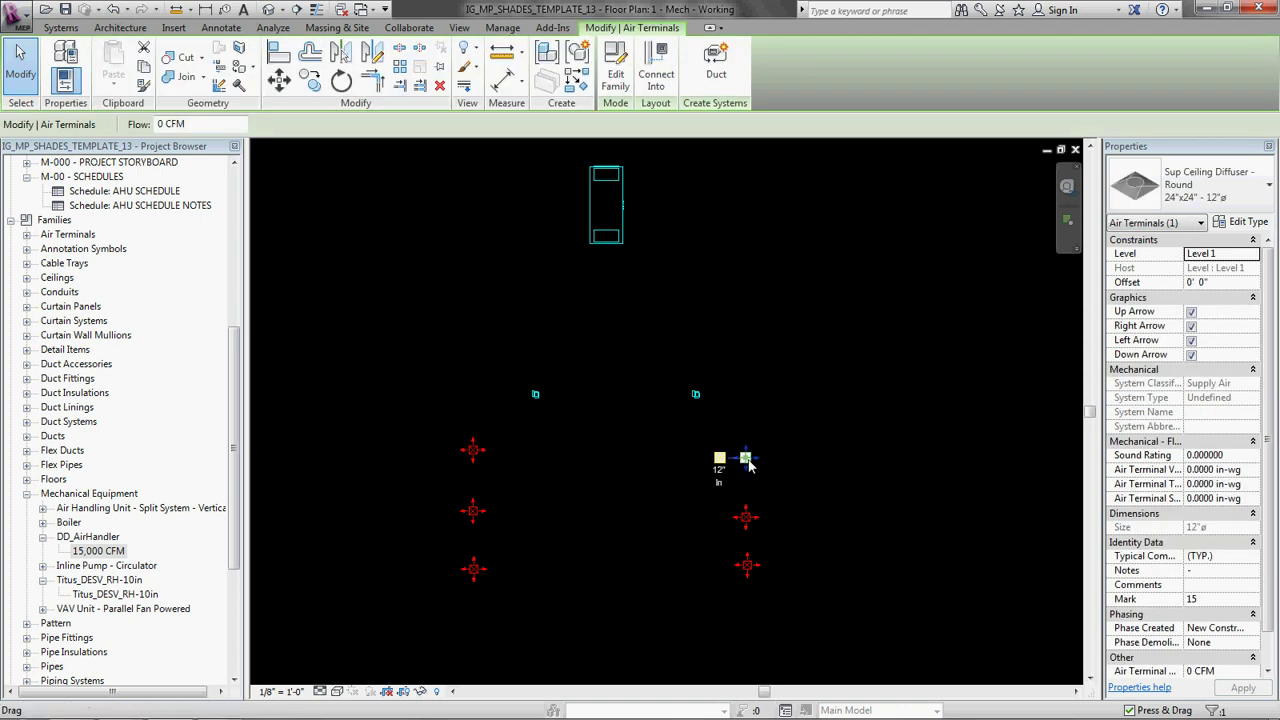
{"action": "left_click", "coordinate": [716, 68]}
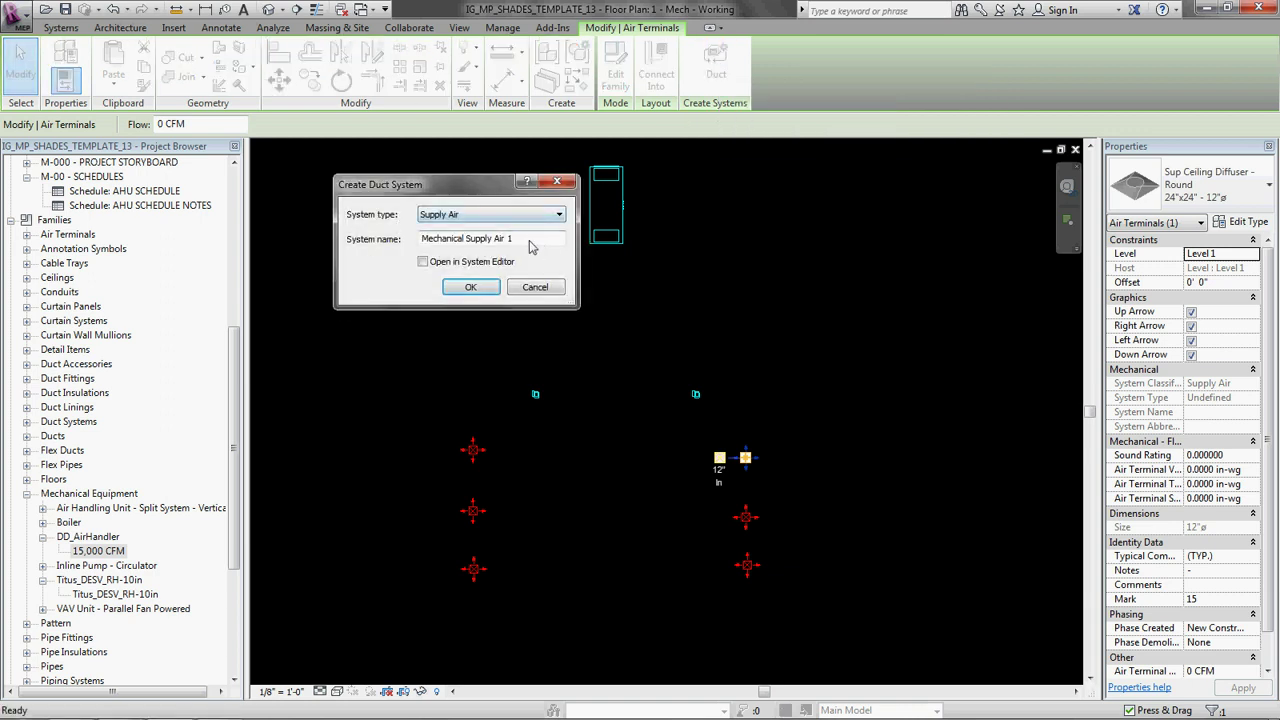
{"action": "left_click_drag", "start_coordinate": [541, 240], "coordinate": [449, 261]}
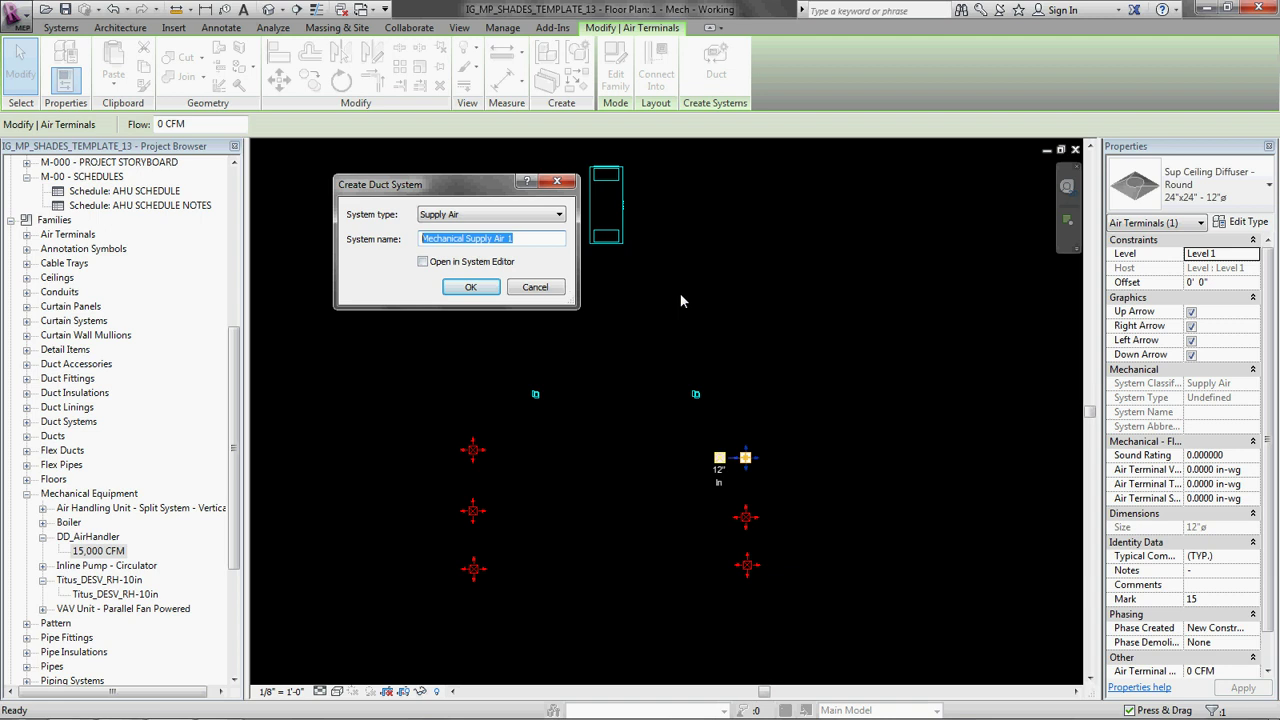
{"action": "type", "text": "Right Room Supply"}
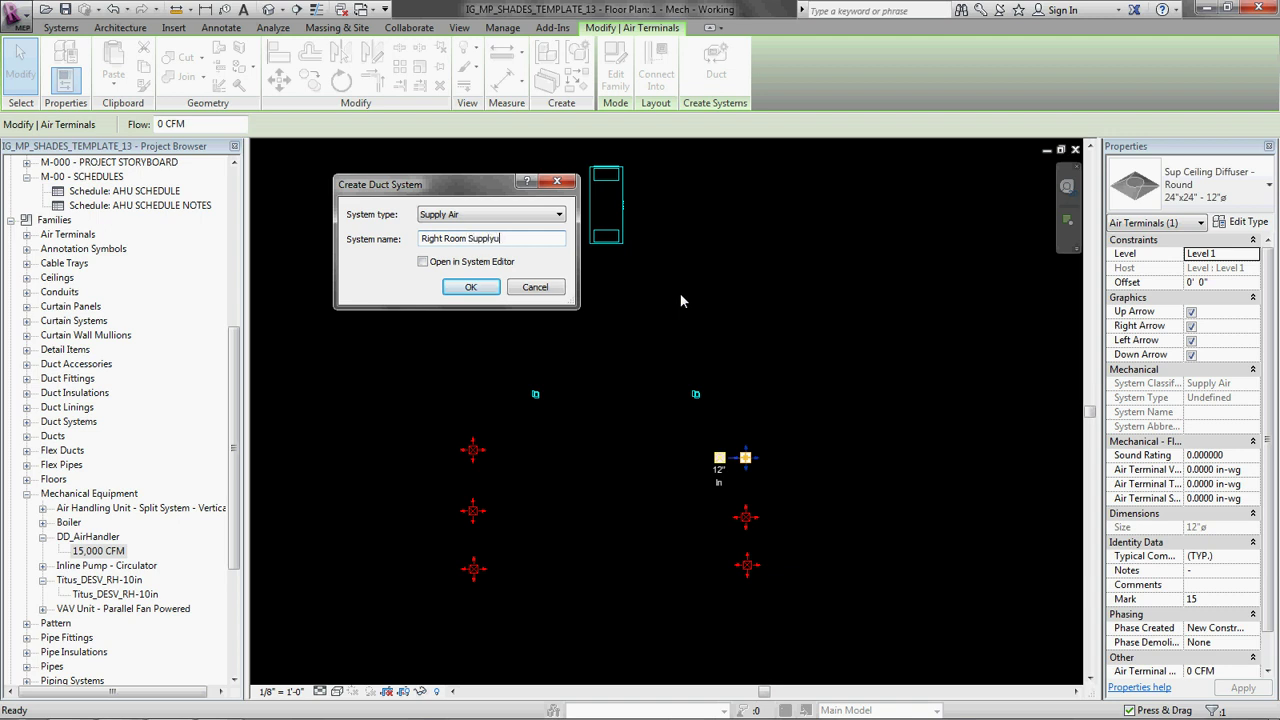
{"action": "key", "text": "Return"}
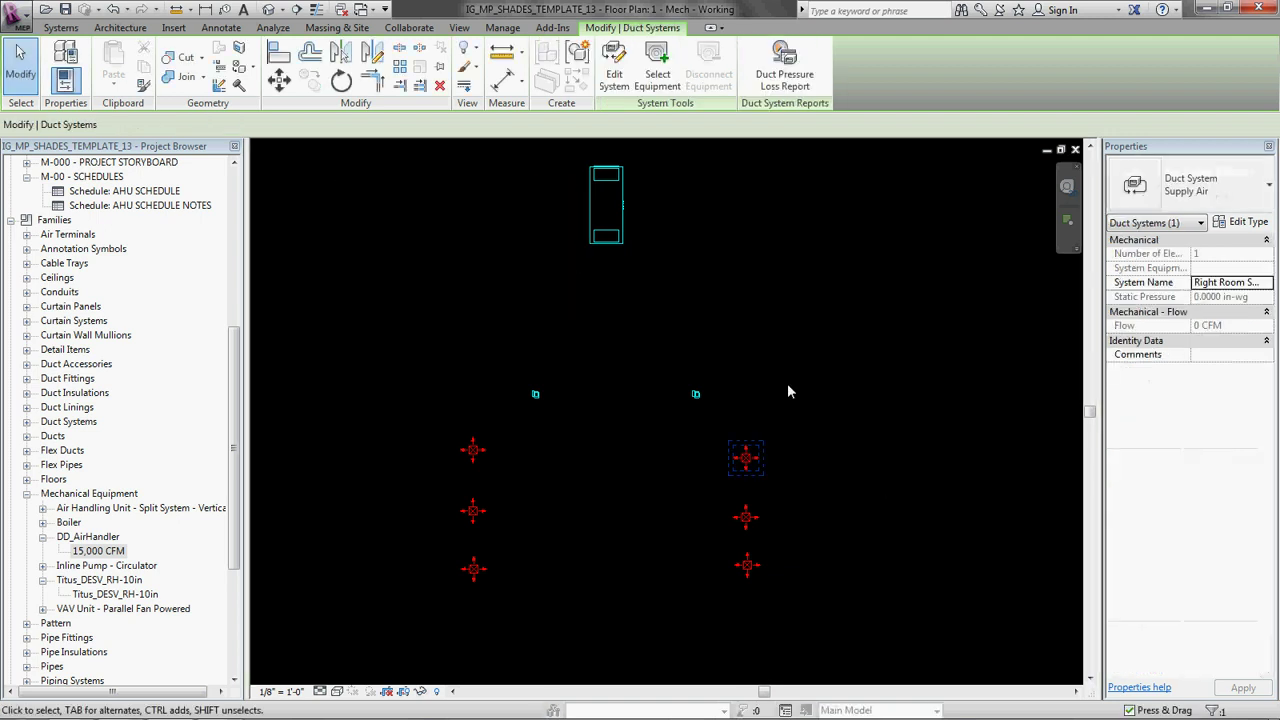
- Edit the Right Room Supply system and add the two lower diffusers of the right column to it
{"action": "left_click", "coordinate": [614, 68]}
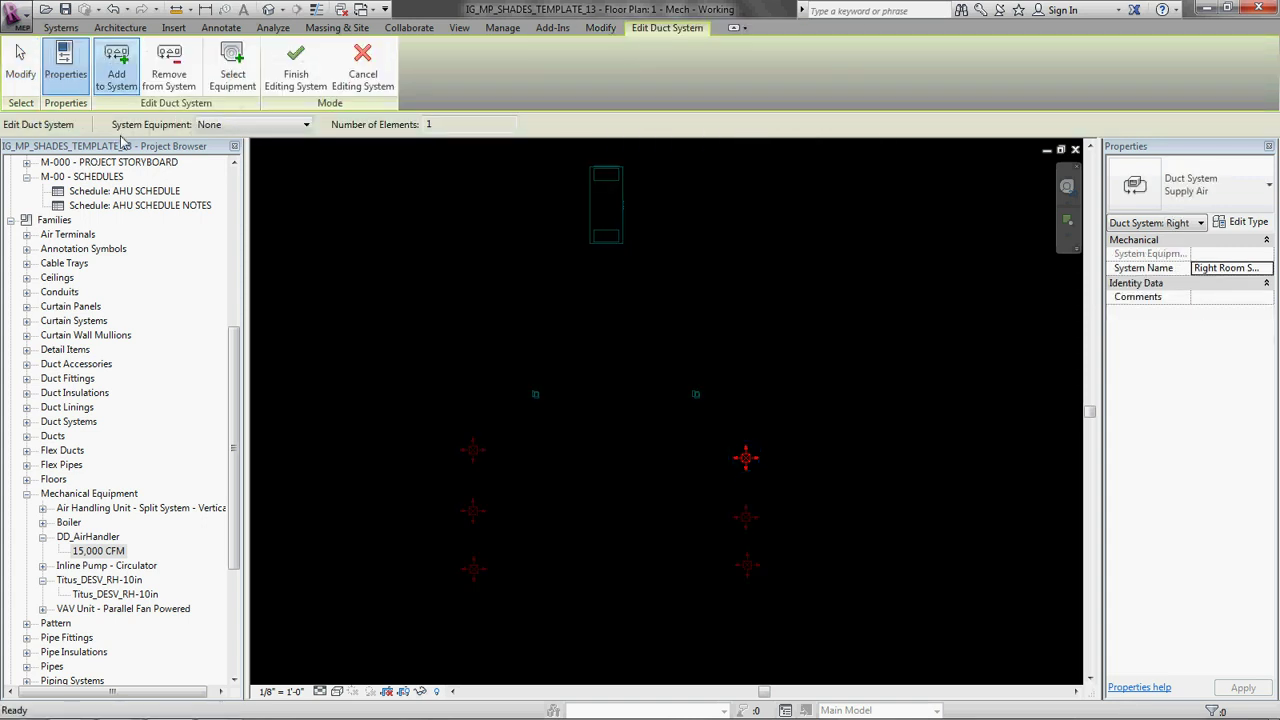
{"action": "left_click", "coordinate": [116, 62]}
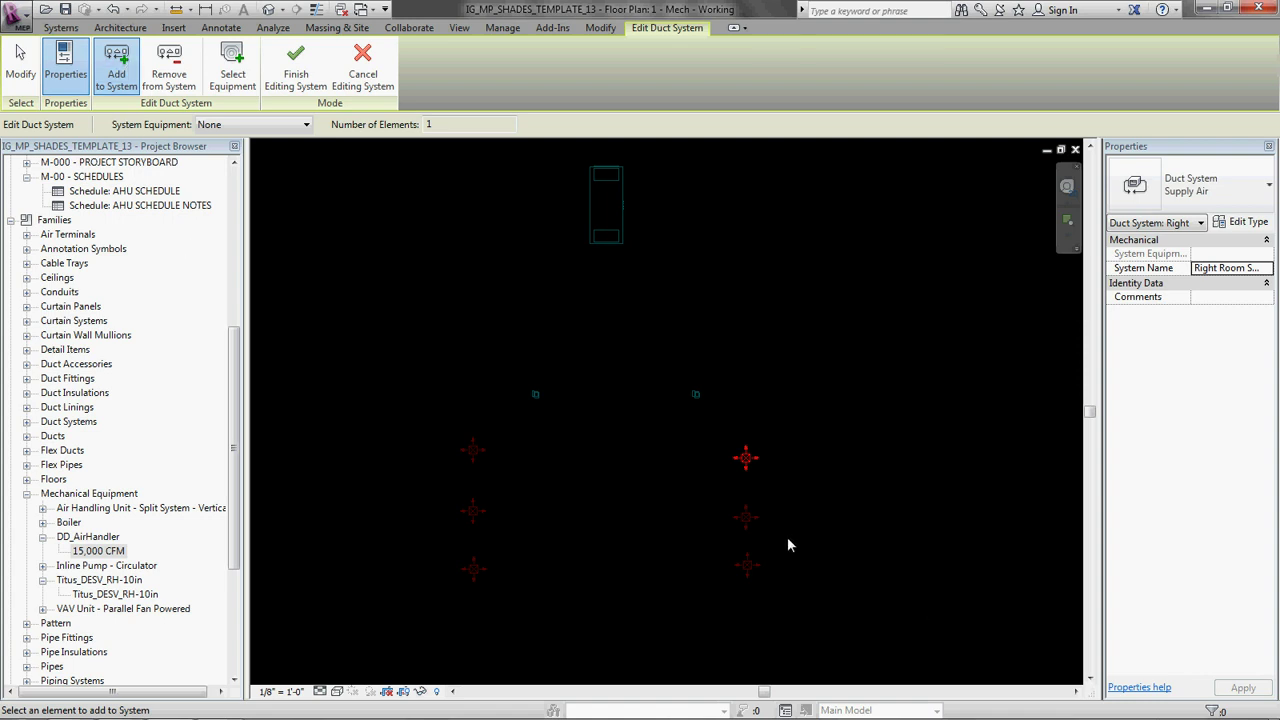
{"action": "left_click", "coordinate": [748, 527]}
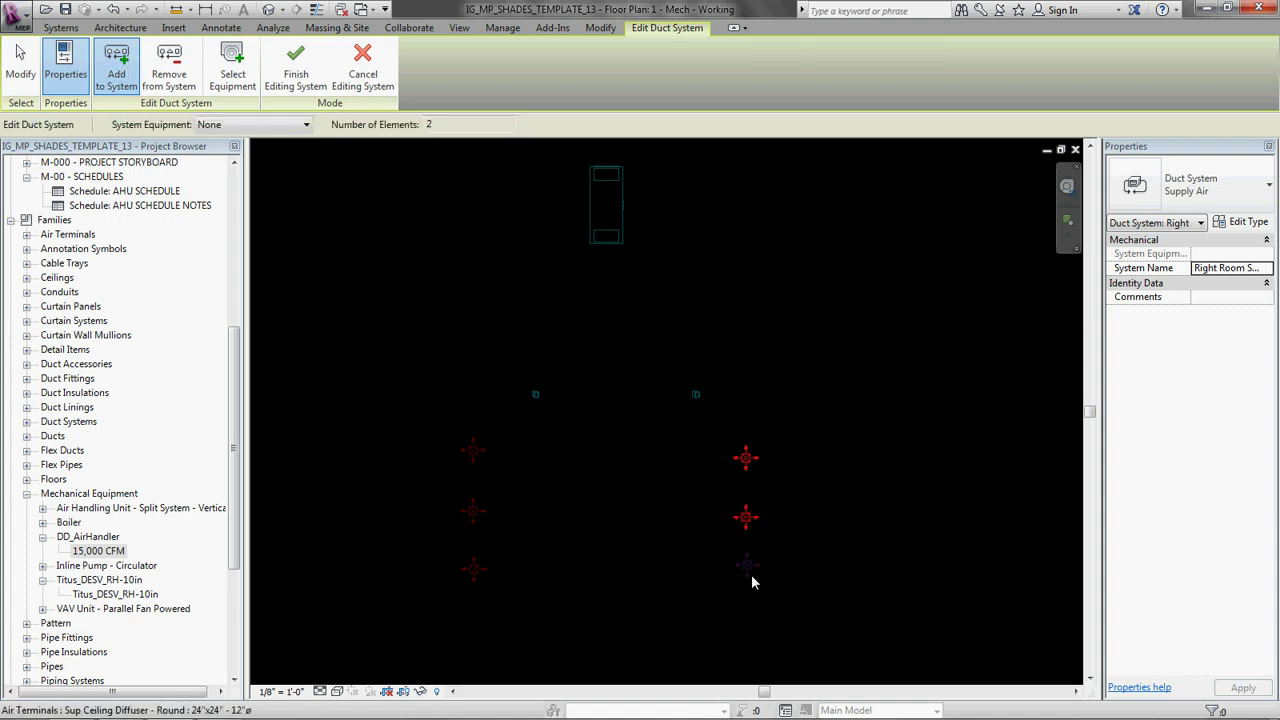
{"action": "left_click", "coordinate": [748, 570]}
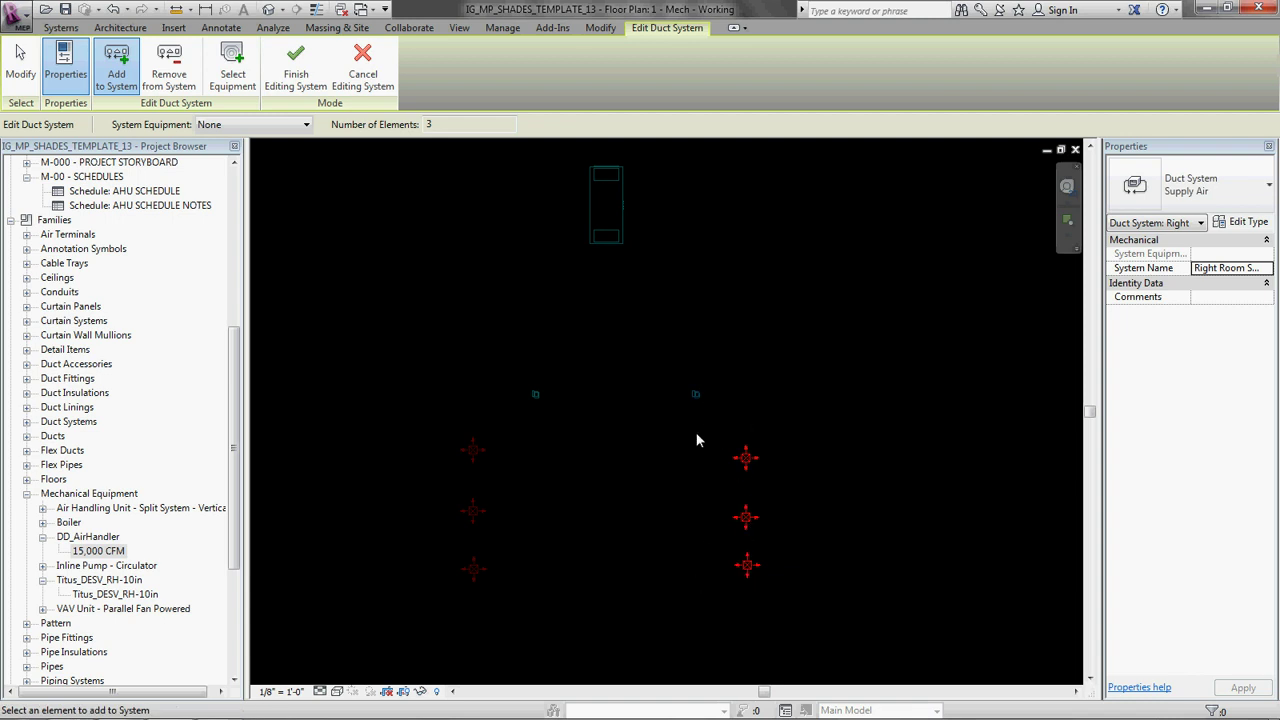
- Assign the right Titus_DESV_RH-10in unit as the equipment serving the Right Room Supply system and finish editing the system
{"action": "scroll", "coordinate": [716, 446], "scroll_direction": "up", "scroll_amount": 2}
{"action": "scroll", "coordinate": [693, 397], "scroll_direction": "up", "scroll_amount": 1}
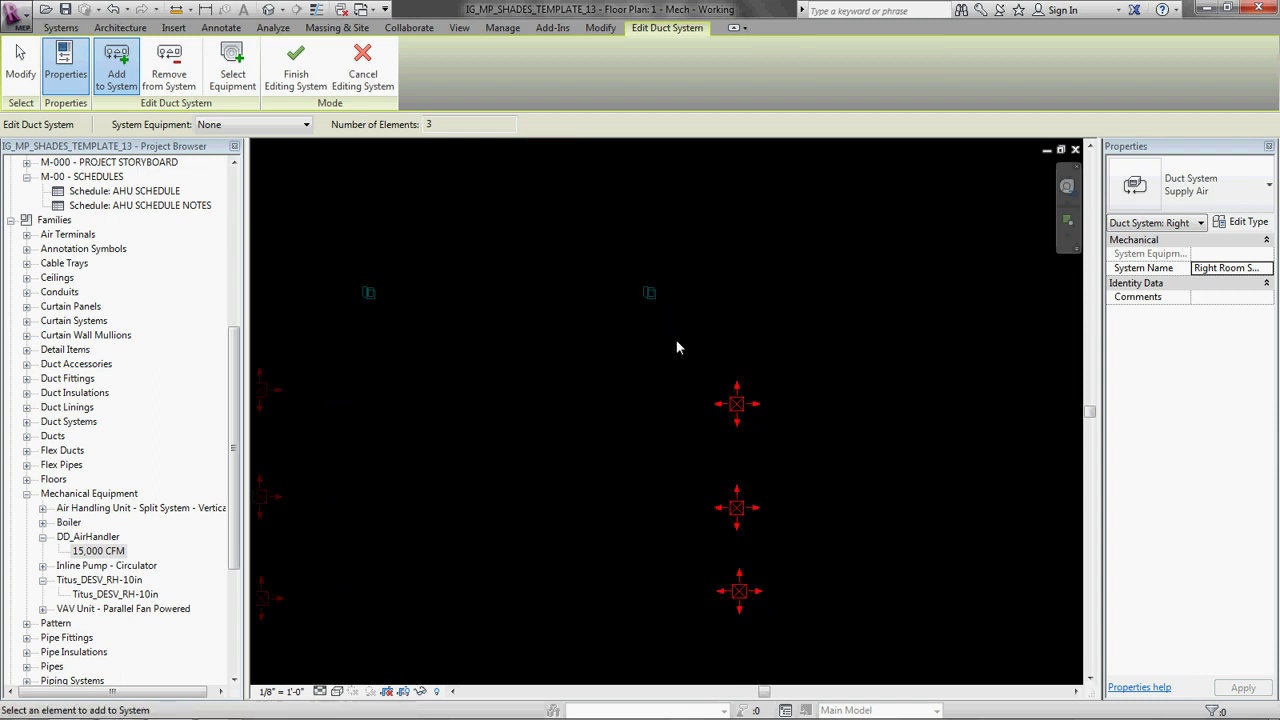
{"action": "scroll", "coordinate": [700, 349], "scroll_direction": "up", "scroll_amount": 1}
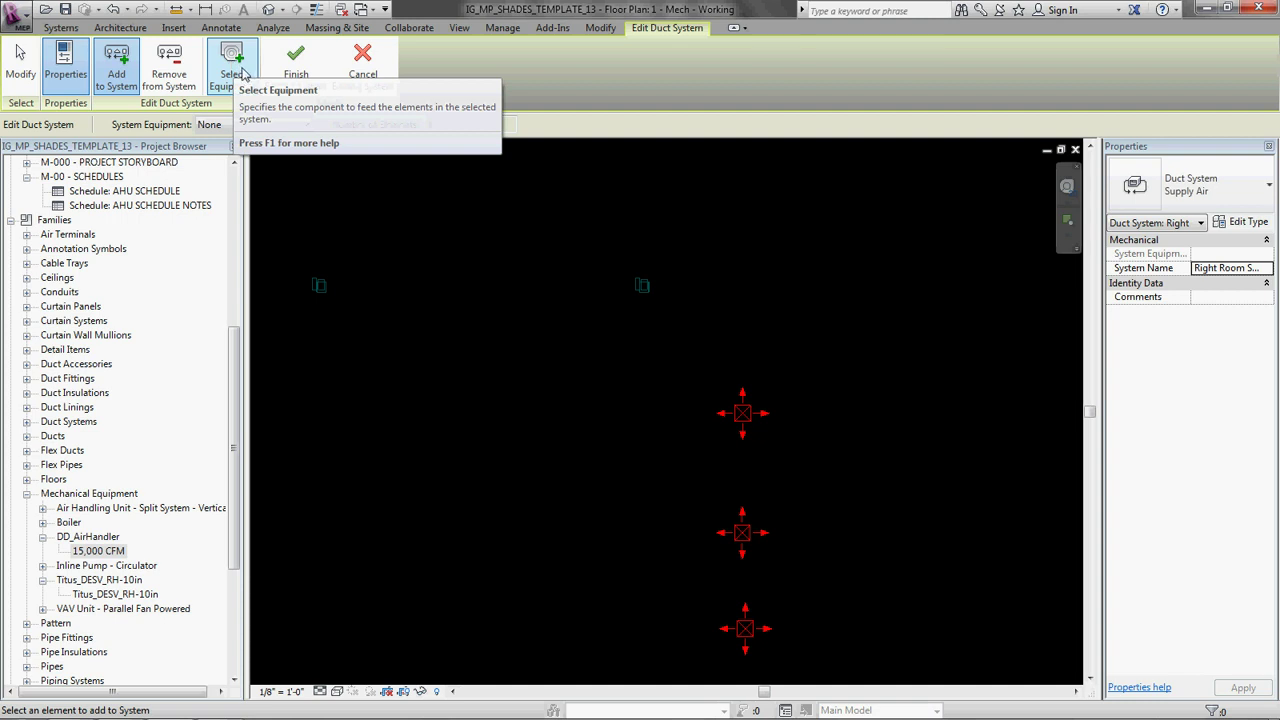
{"action": "left_click", "coordinate": [242, 72]}
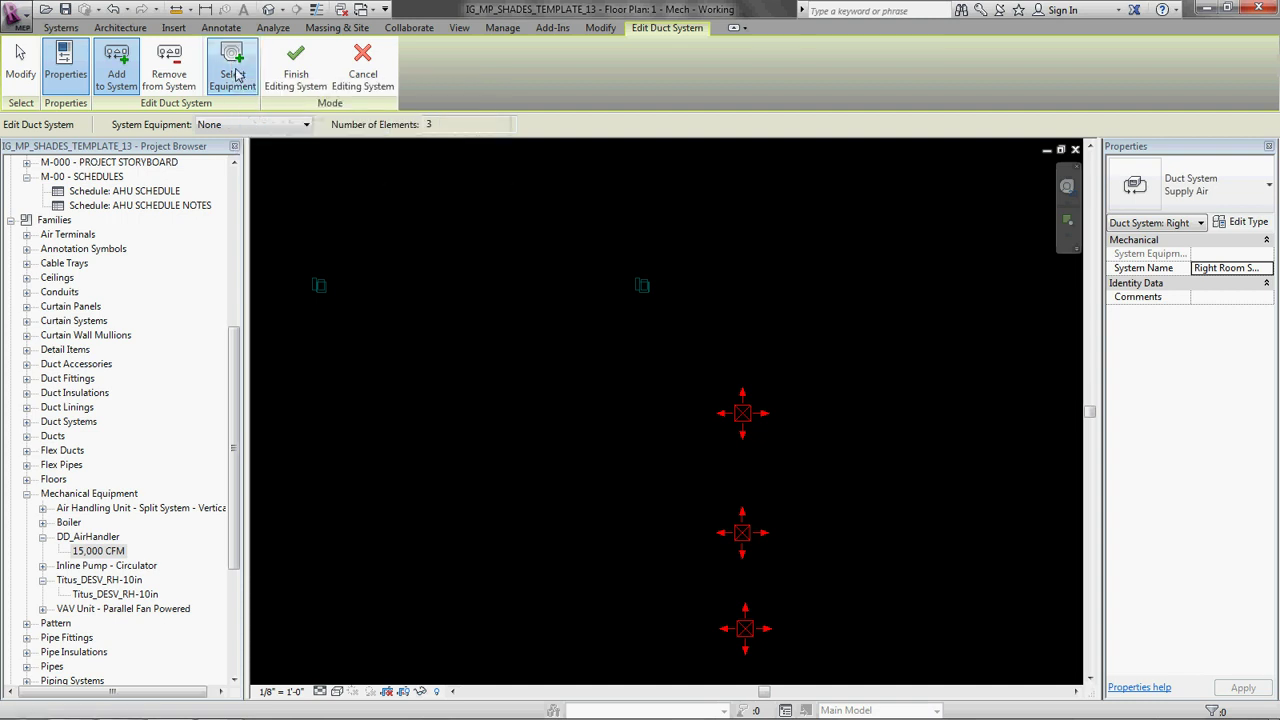
{"action": "left_click", "coordinate": [645, 290]}
{"action": "scroll", "coordinate": [730, 345], "scroll_direction": "down", "scroll_amount": 1}
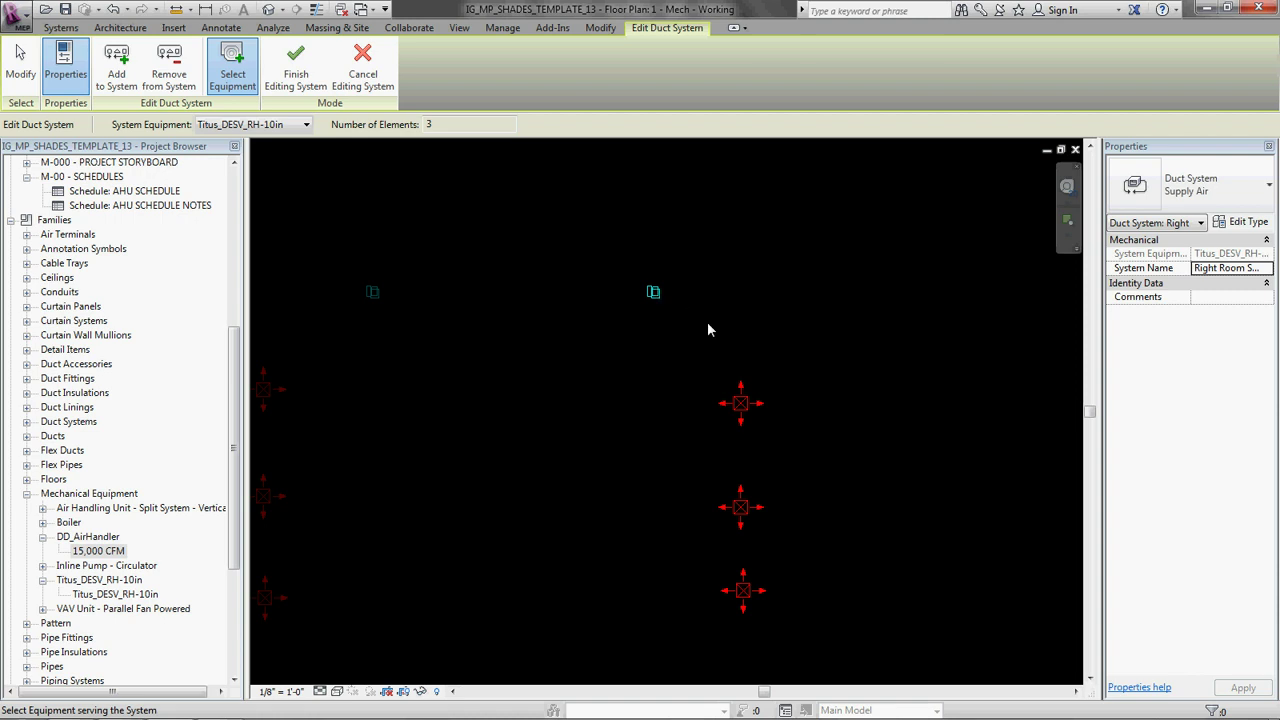
{"action": "left_click", "coordinate": [295, 65]}
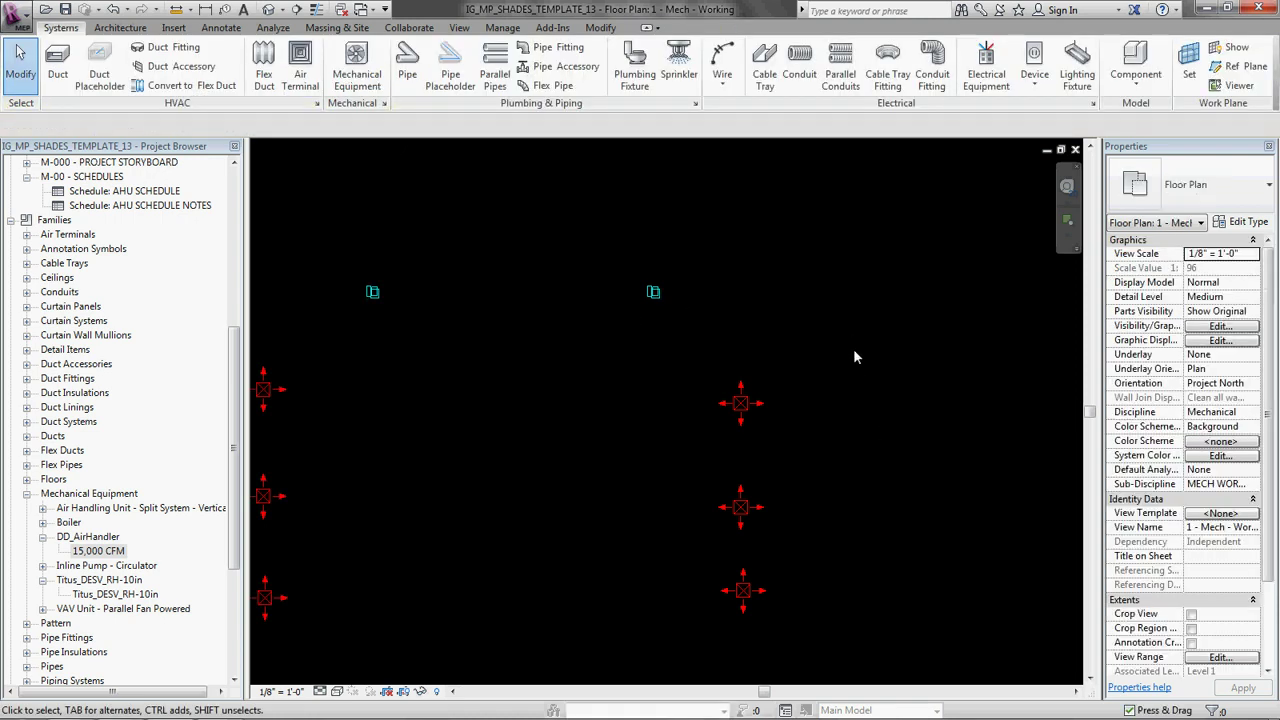
{"action": "scroll", "coordinate": [861, 360], "scroll_direction": "down", "scroll_amount": 3}
{"action": "middle_click_drag", "start_coordinate": [800, 332], "coordinate": [820, 355]}
{"action": "scroll", "coordinate": [844, 365], "scroll_direction": "up", "scroll_amount": 2}
{"action": "middle_click_drag", "start_coordinate": [867, 412], "coordinate": [880, 375]}
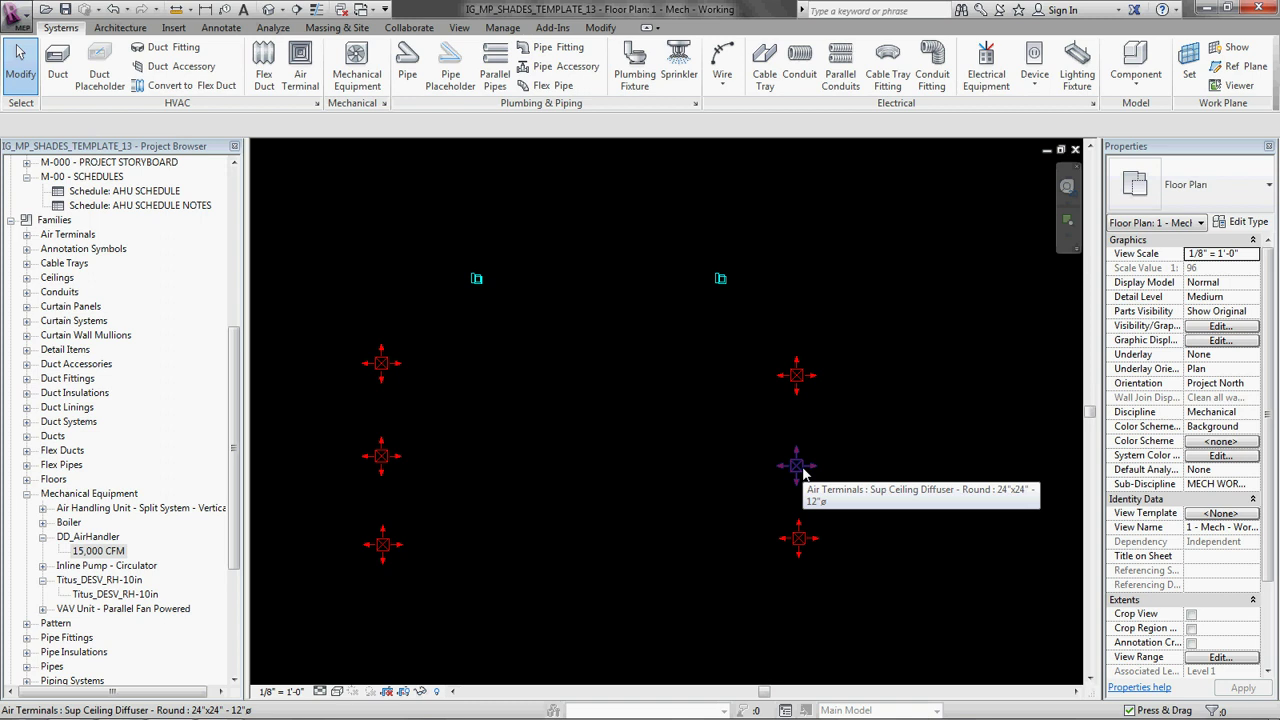
{"action": "key", "text": "Tab"}
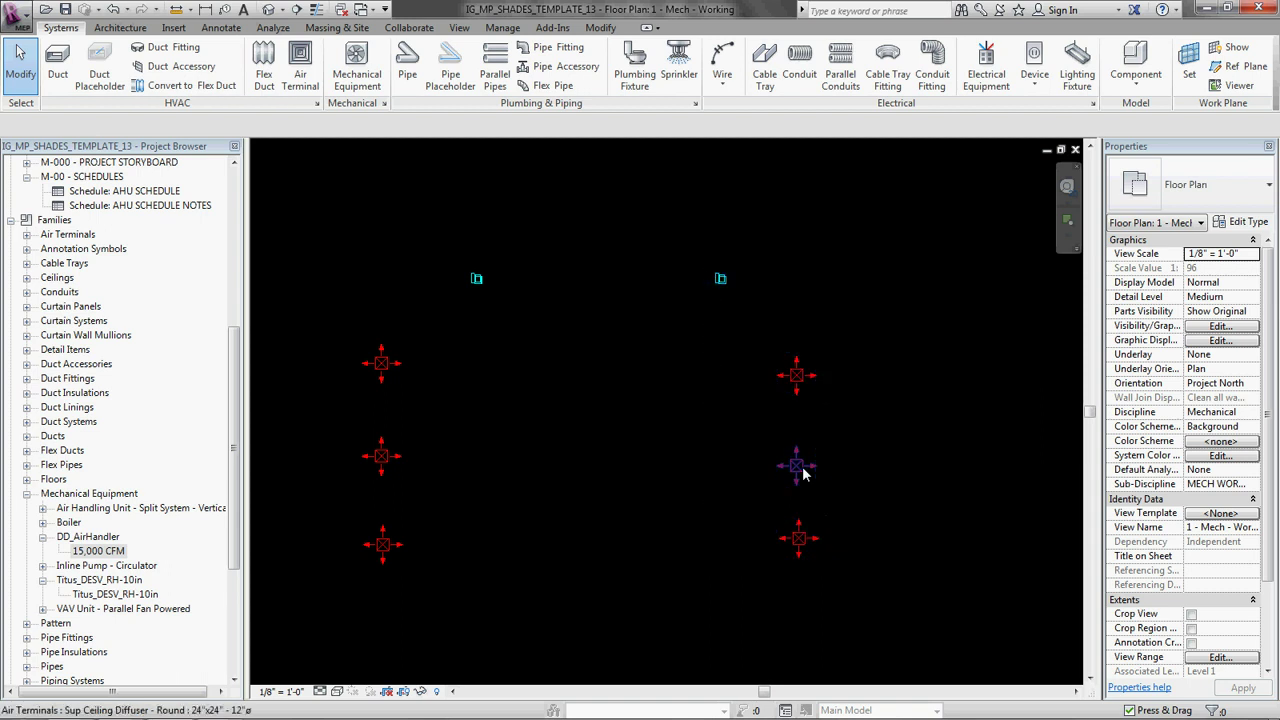
- Create a Supply Air duct system named Left Room Supply from the uppermost diffuser of the left column
{"action": "scroll", "coordinate": [832, 526], "scroll_direction": "down", "scroll_amount": 2}
{"action": "middle_click_drag", "start_coordinate": [585, 302], "coordinate": [701, 239]}
{"action": "scroll", "coordinate": [637, 397], "scroll_direction": "up", "scroll_amount": 3}
{"action": "left_click", "coordinate": [577, 358]}
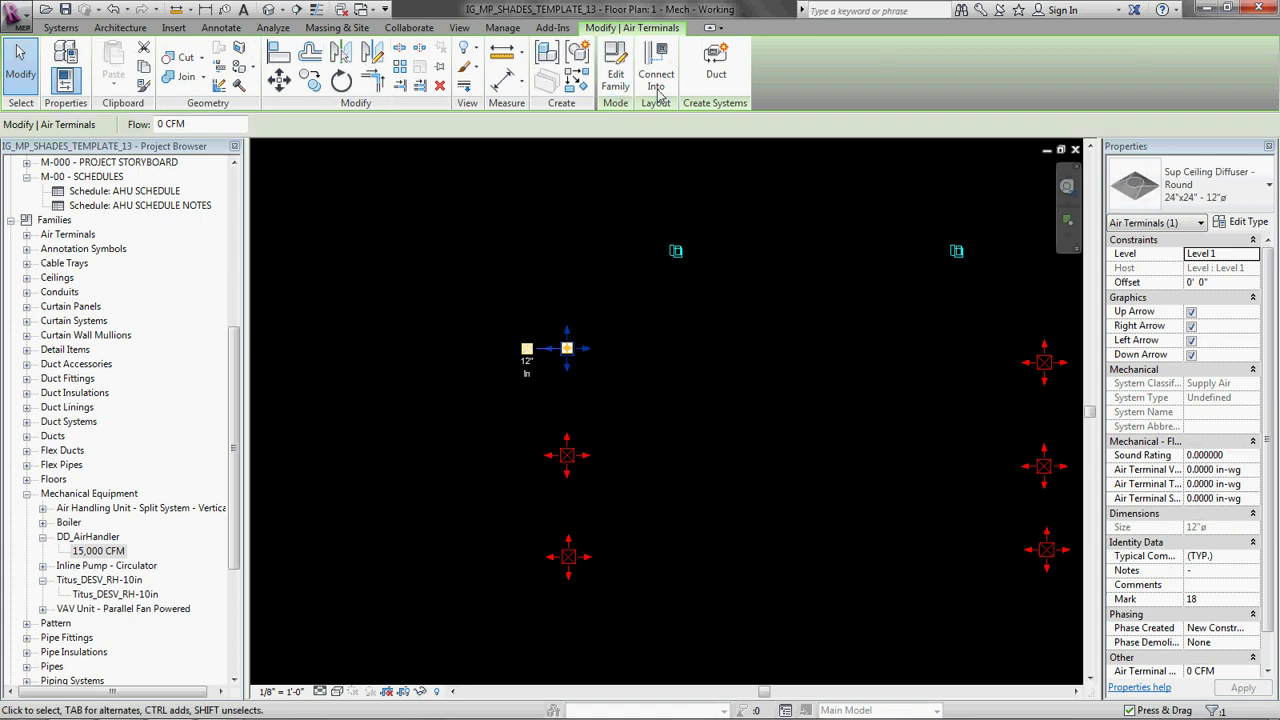
{"action": "left_click", "coordinate": [728, 68]}
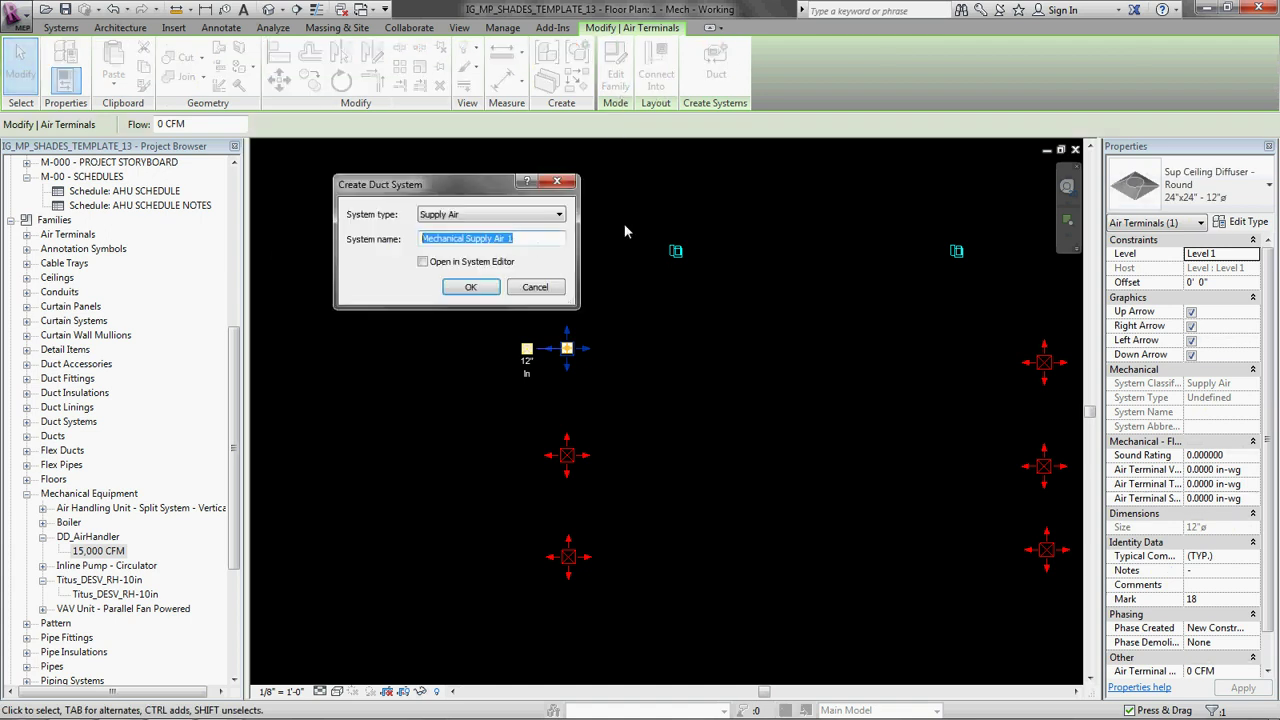
{"action": "type", "text": "Left Room SA"}
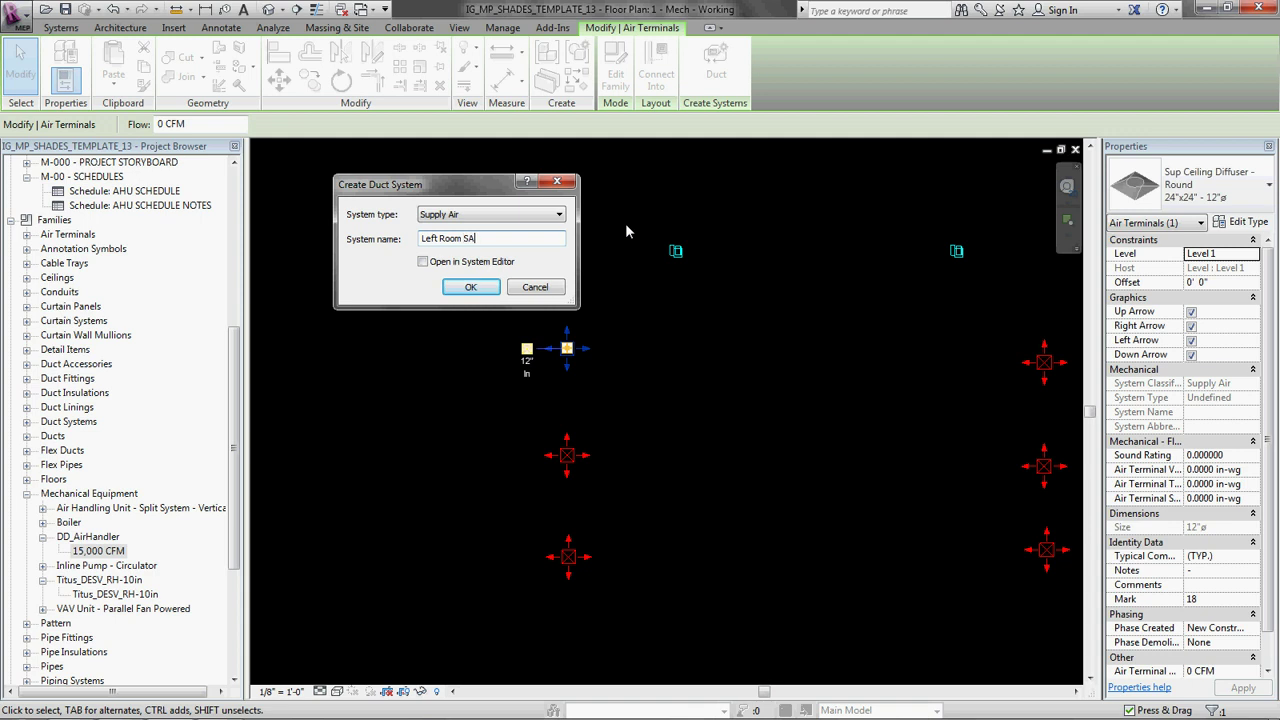
{"action": "key", "text": "BackSpace"}
{"action": "type", "text": "upply"}
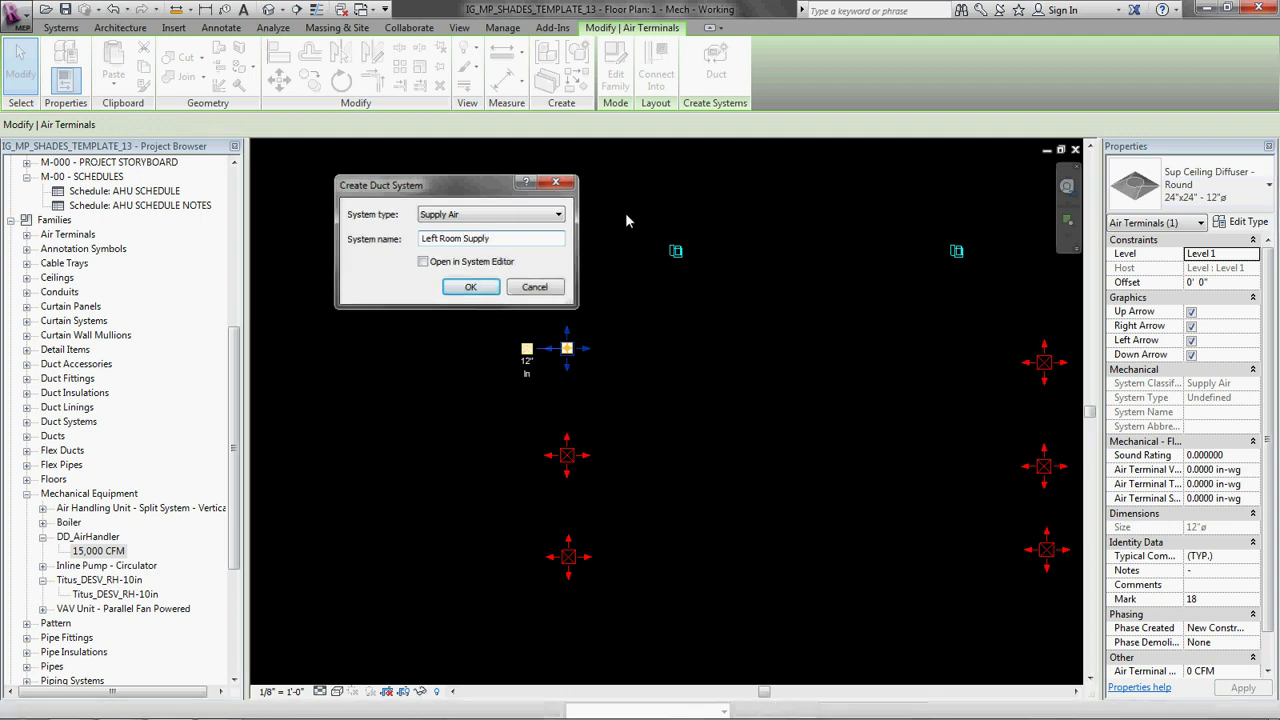
- Finish creating the Left Room Supply system, edit it and add the two lower diffusers of the left column
{"action": "key", "text": "Return"}
{"action": "left_click", "coordinate": [614, 66]}
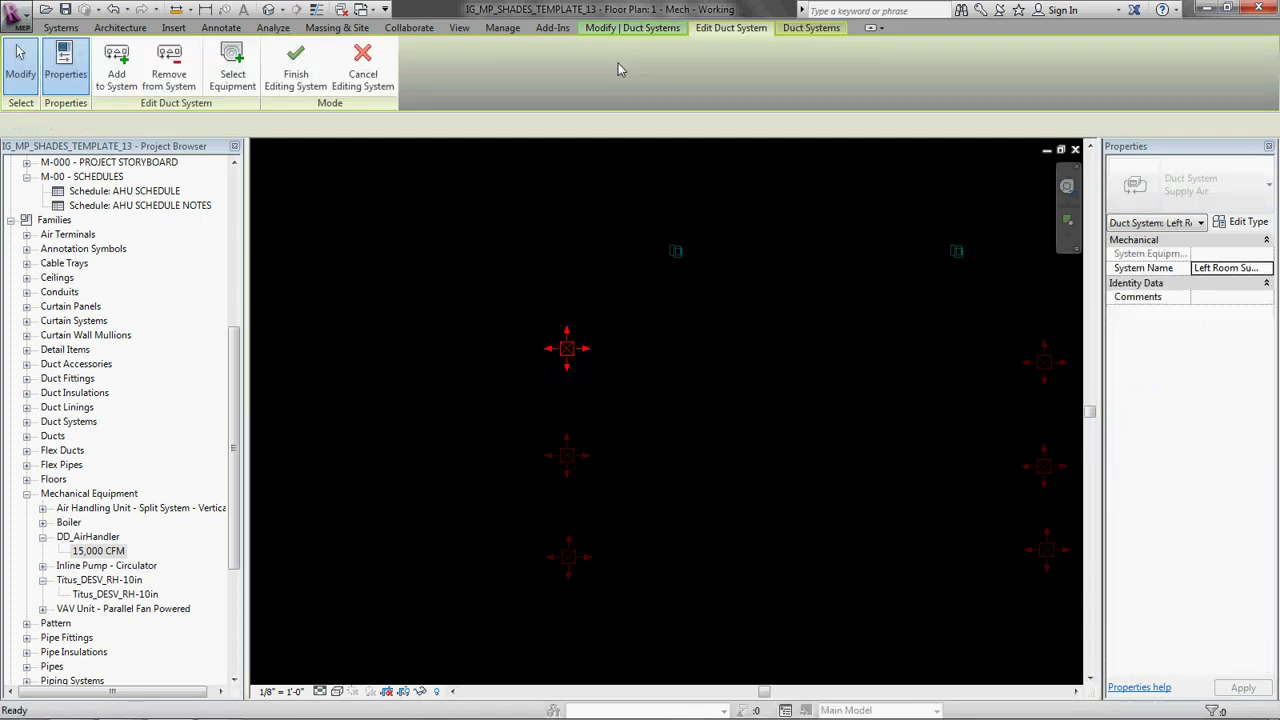
{"action": "left_click", "coordinate": [132, 76]}
{"action": "left_click_drag", "start_coordinate": [668, 547], "coordinate": [456, 430]}
- Assign the left Titus_DESV_RH-10in unit as the equipment serving the Left Room Supply system and finish editing the system
{"action": "left_click", "coordinate": [240, 62]}
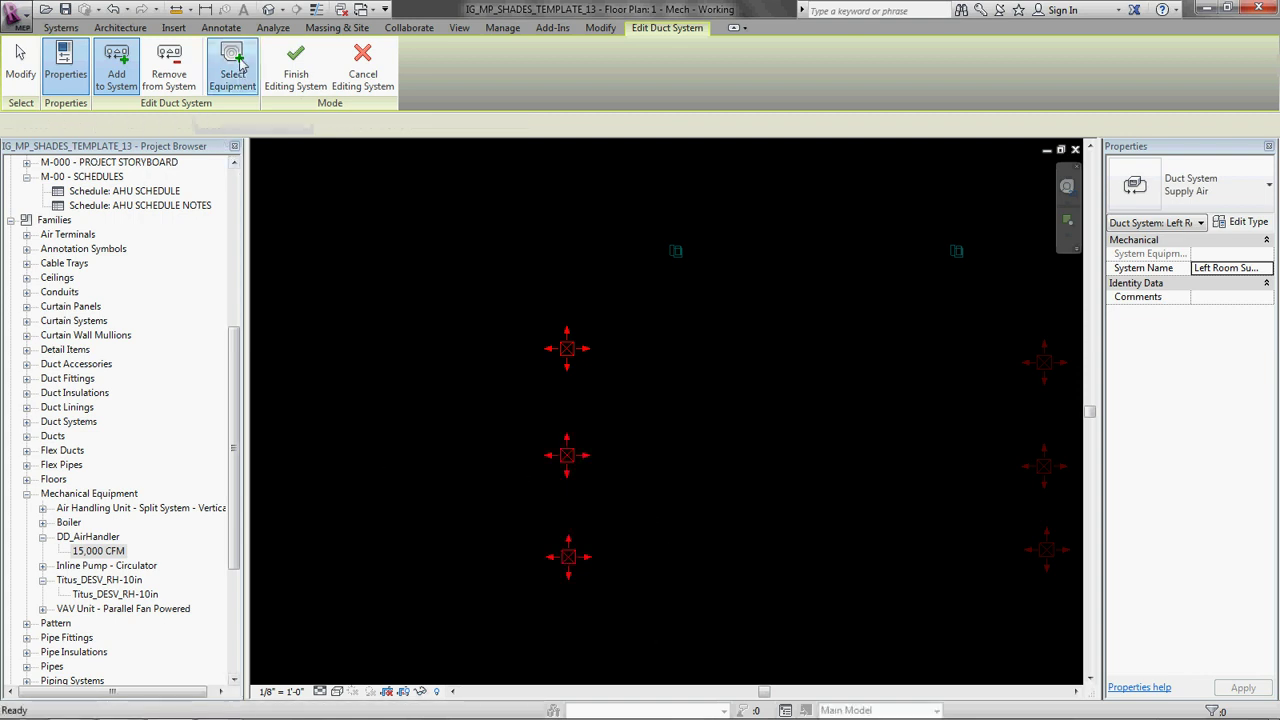
{"action": "left_click", "coordinate": [677, 251]}
{"action": "left_click", "coordinate": [296, 66]}
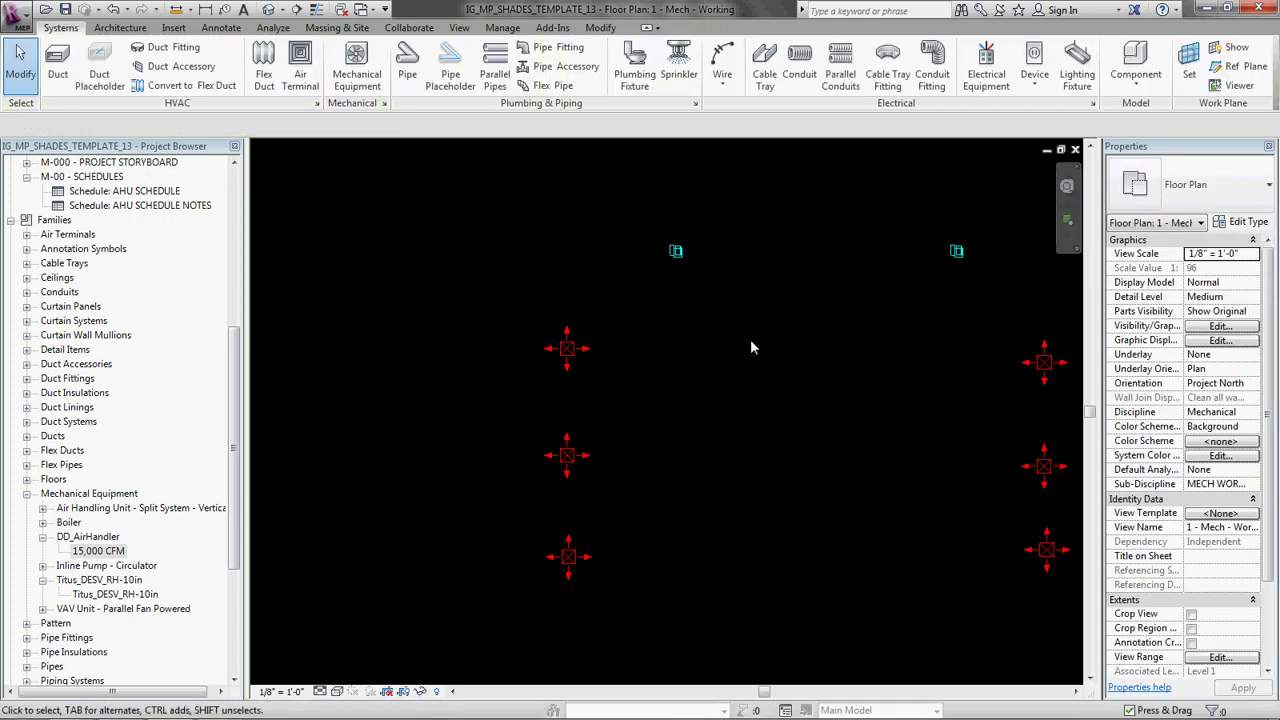
- Highlight the Left Room Supply system in the plan to check which diffusers and terminal unit it groups
{"action": "scroll", "coordinate": [707, 322], "scroll_direction": "down", "scroll_amount": 1}
{"action": "middle_click_drag", "start_coordinate": [707, 322], "coordinate": [567, 351]}
{"action": "scroll", "coordinate": [489, 363], "scroll_direction": "up", "scroll_amount": 1}
{"action": "key", "text": "Tab"}
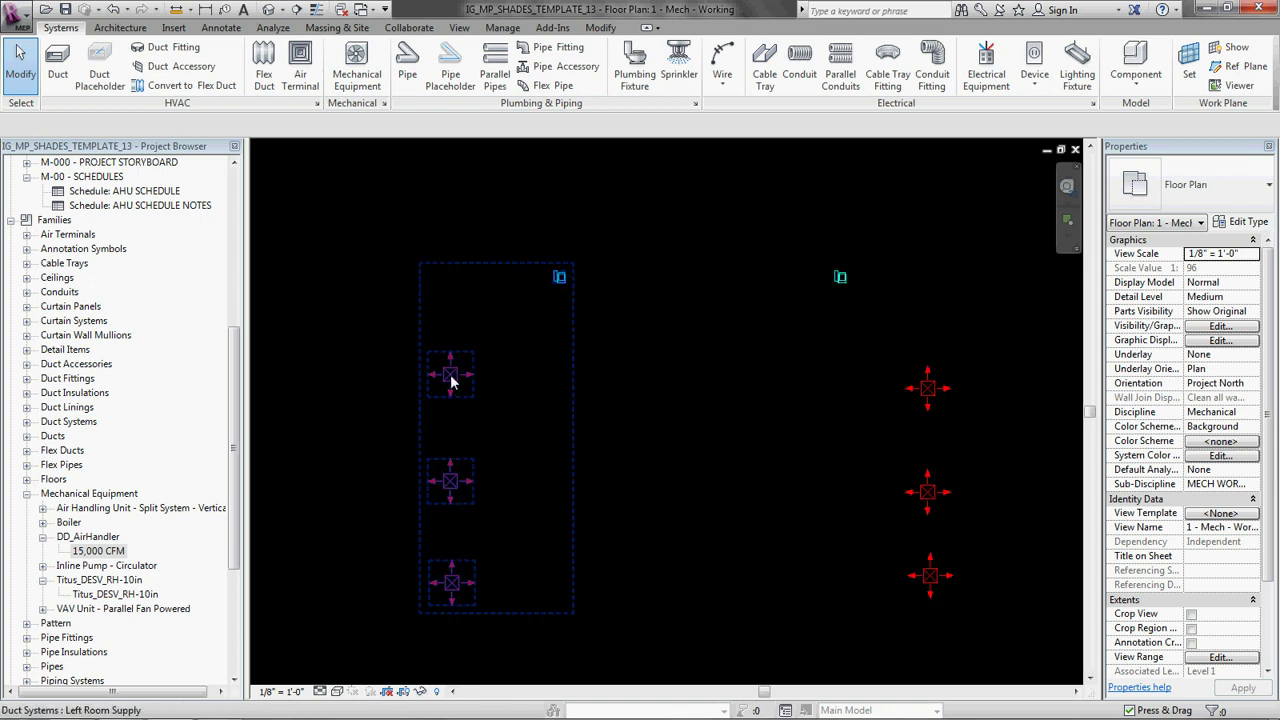
{"action": "scroll", "coordinate": [625, 408], "scroll_direction": "down", "scroll_amount": 3}
{"action": "scroll", "coordinate": [660, 356], "scroll_direction": "down", "scroll_amount": 1}
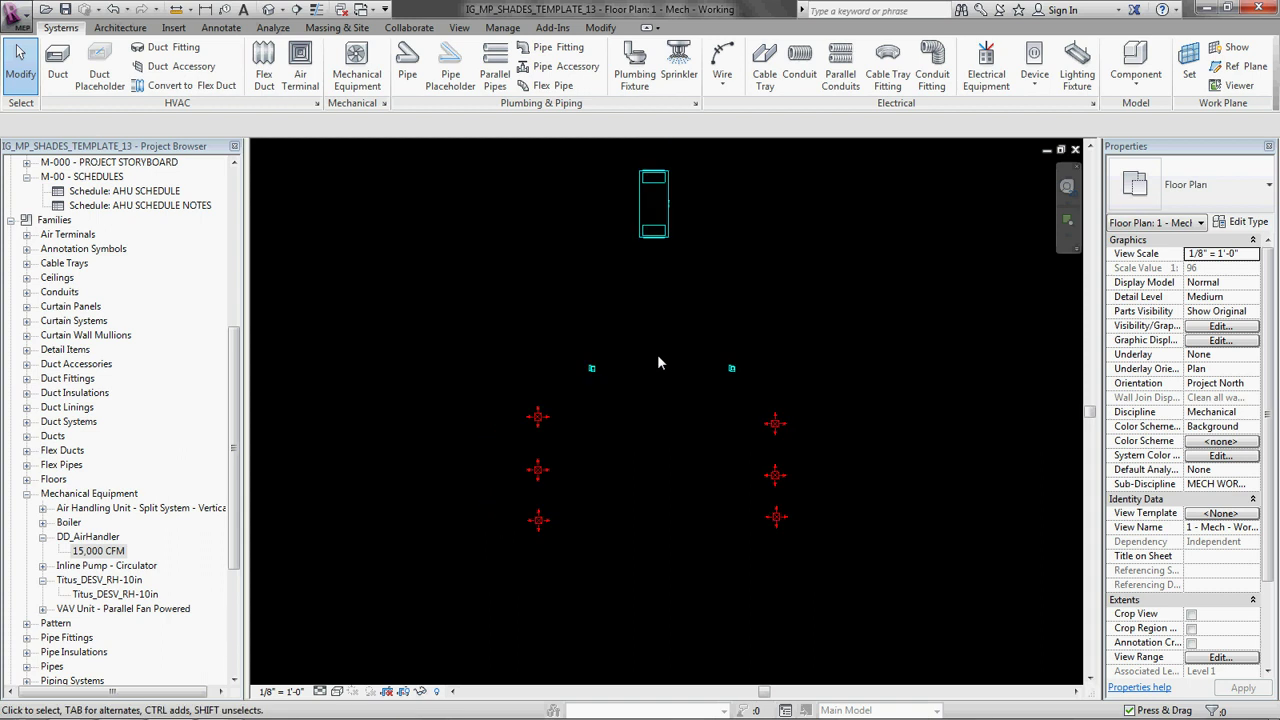
{"action": "middle_click_drag", "start_coordinate": [664, 360], "coordinate": [452, 467]}
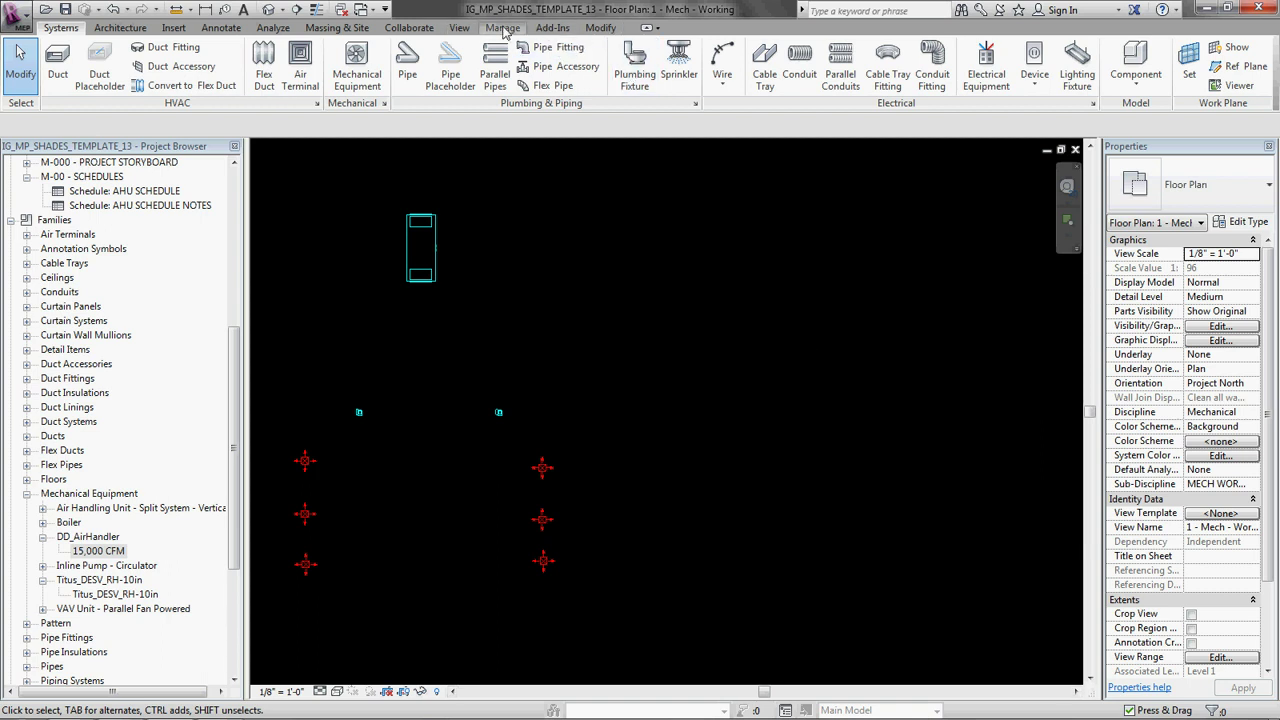
- Display the System Browser beside the floor plan
{"action": "left_click", "coordinate": [462, 28]}
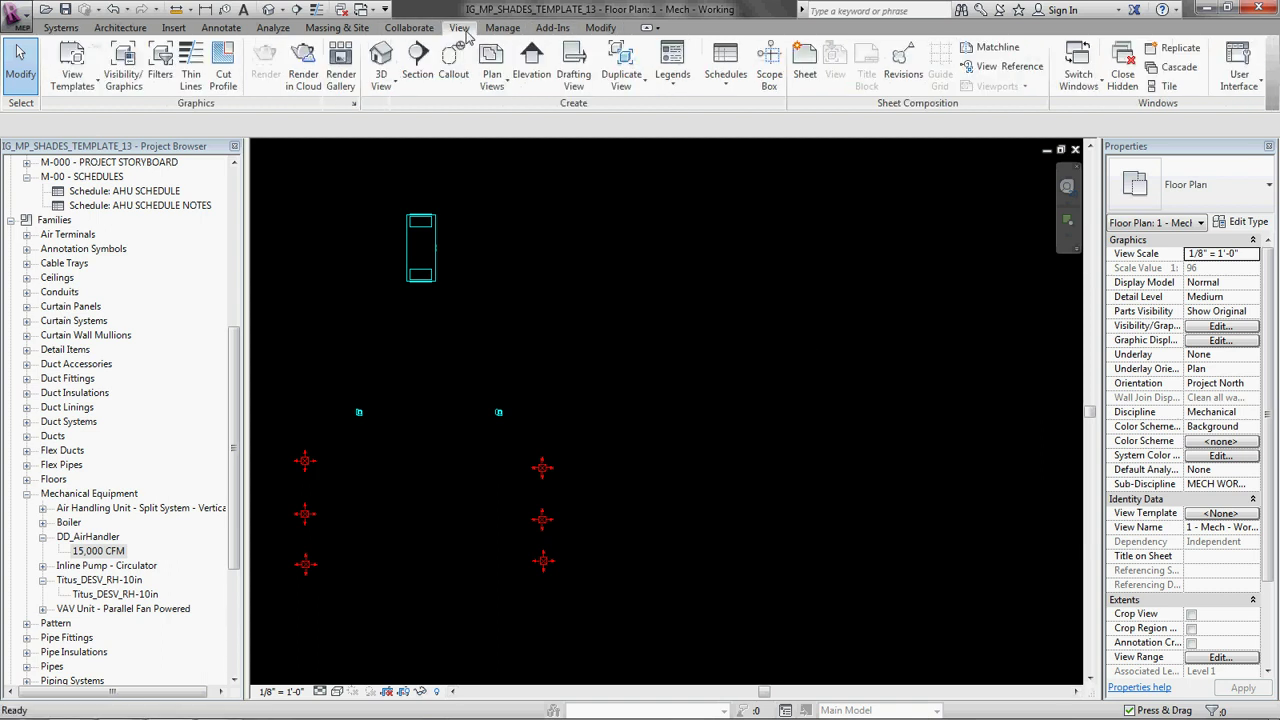
{"action": "left_click", "coordinate": [1240, 78]}
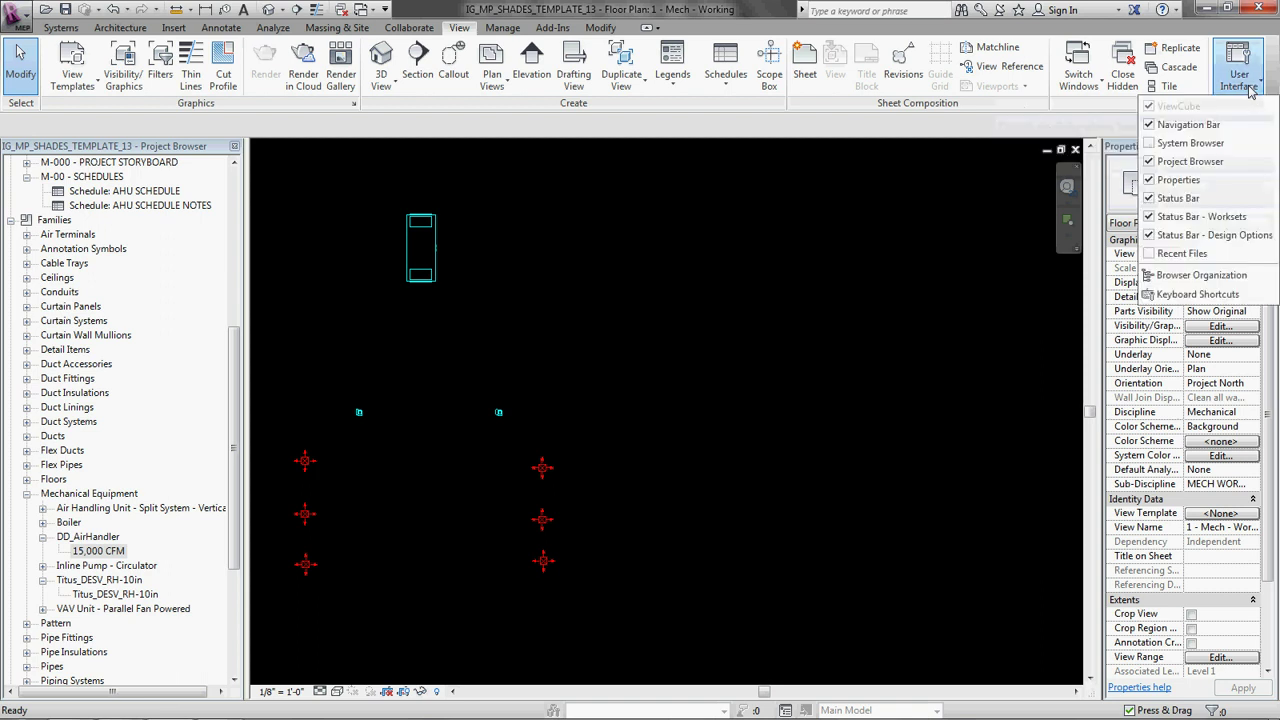
{"action": "left_click", "coordinate": [1152, 143]}
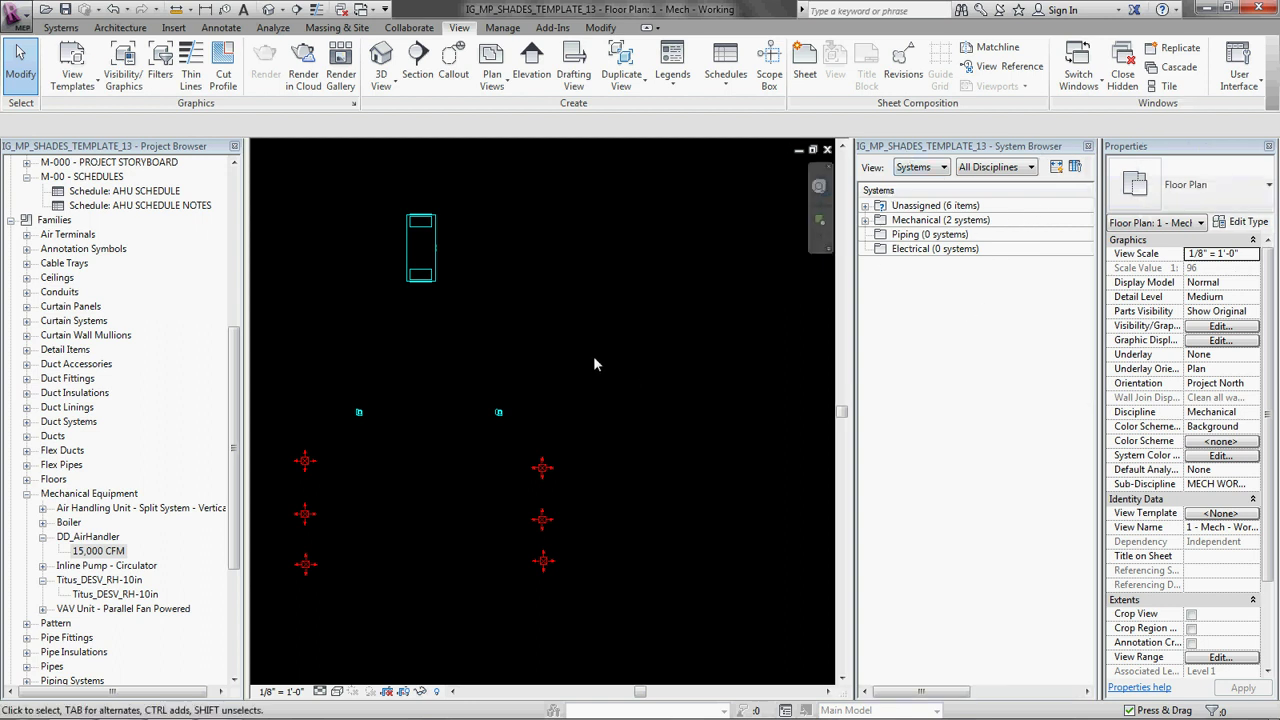
{"action": "middle_click_drag", "start_coordinate": [597, 364], "coordinate": [689, 314]}
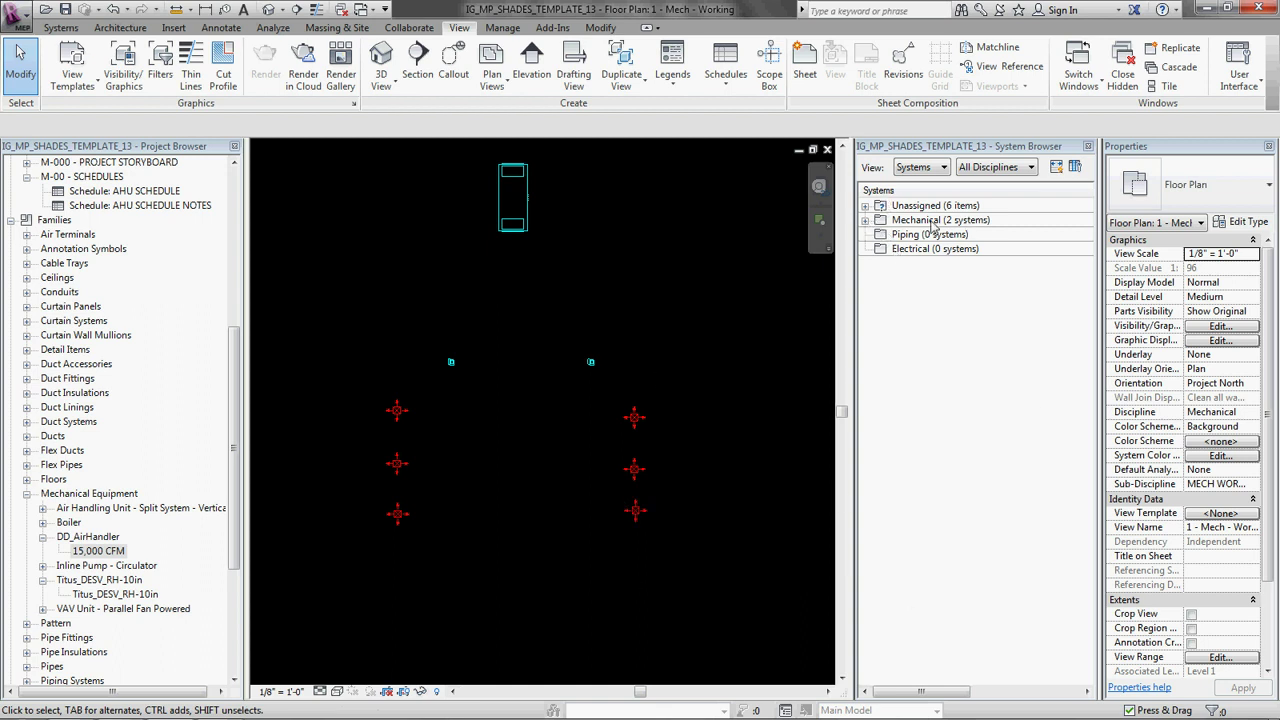
- Expand the unassigned Piping items in the System Browser and examine the right terminal unit in the plan
{"action": "left_click", "coordinate": [865, 205]}
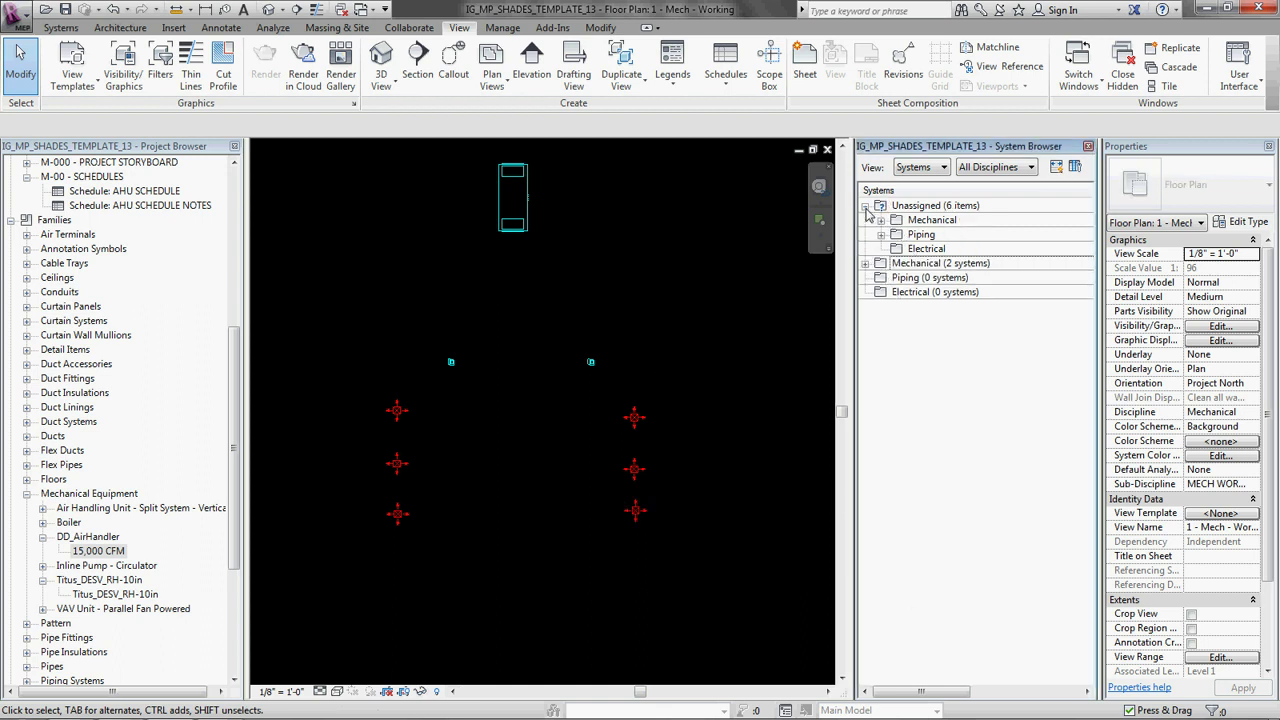
{"action": "left_click", "coordinate": [881, 234]}
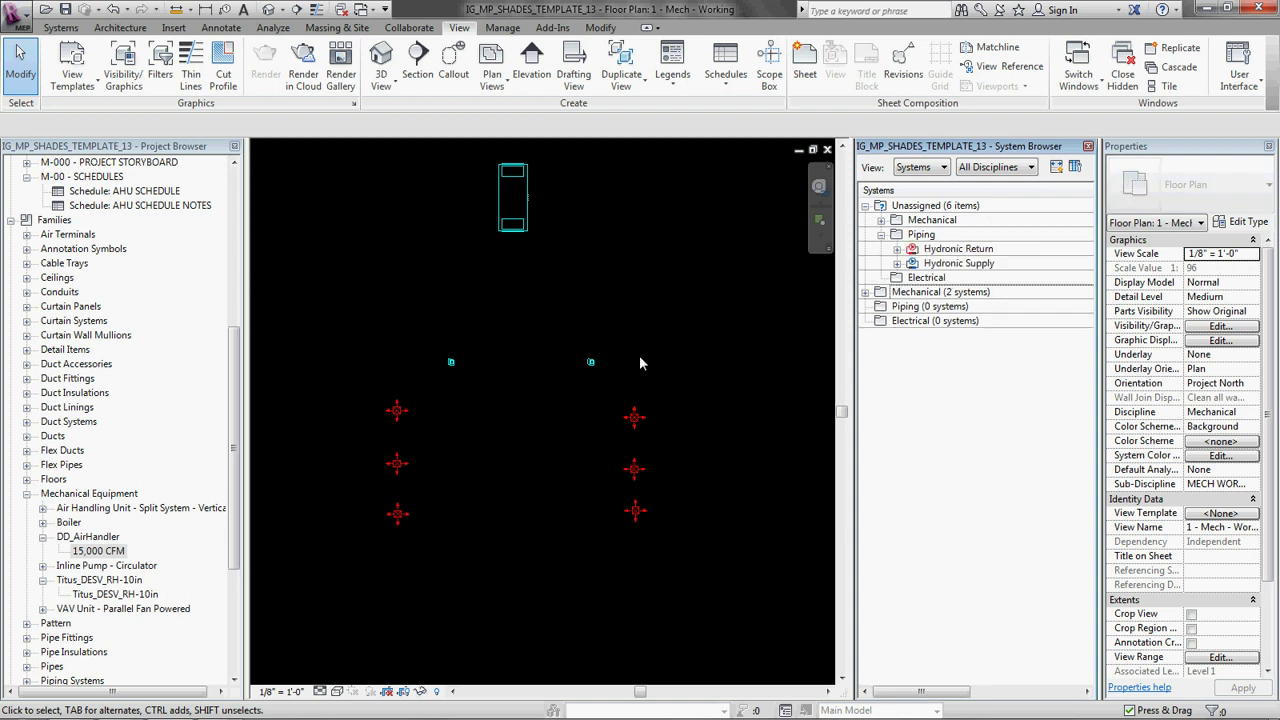
{"action": "scroll", "coordinate": [594, 366], "scroll_direction": "up", "scroll_amount": 5}
{"action": "scroll", "coordinate": [598, 395], "scroll_direction": "up", "scroll_amount": 3}
{"action": "left_click", "coordinate": [610, 396]}
{"action": "scroll", "coordinate": [625, 412], "scroll_direction": "down", "scroll_amount": 6}
{"action": "left_click", "coordinate": [637, 240]}
{"action": "scroll", "coordinate": [637, 240], "scroll_direction": "down", "scroll_amount": 2}
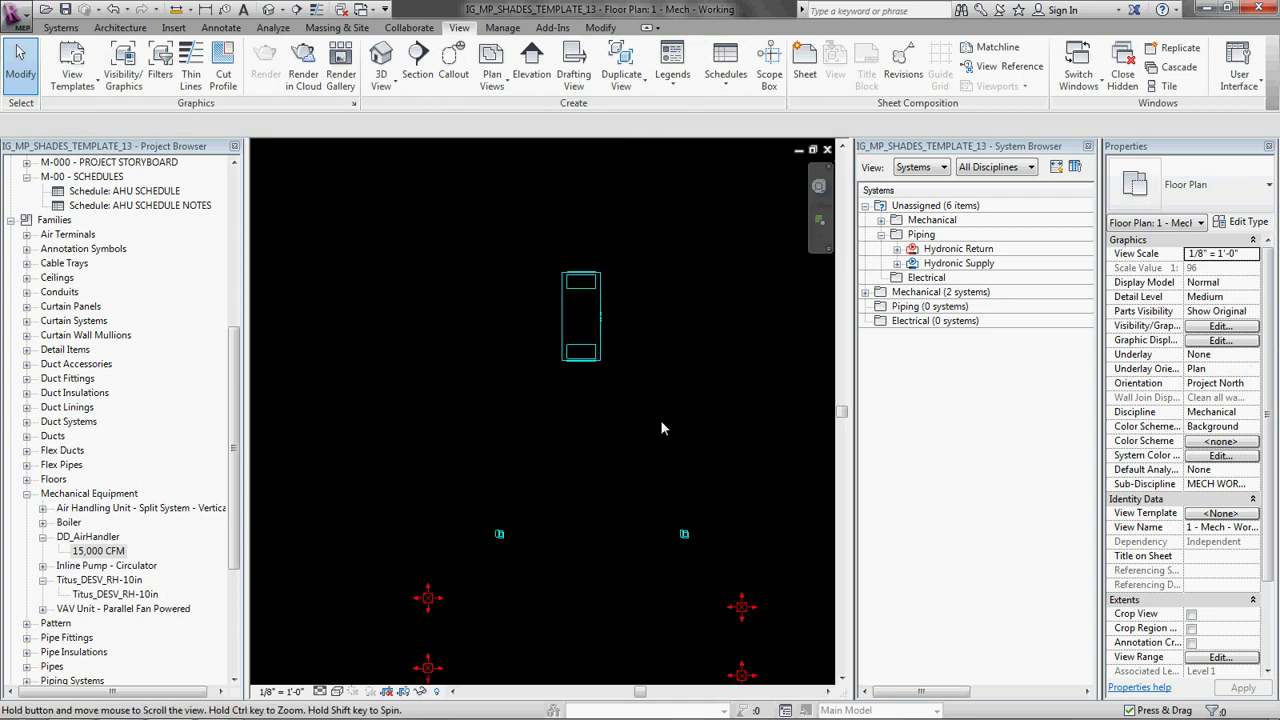
- Examine the air handler up close in the plan, then collapse the Piping and Unassigned branches of the System Browser
{"action": "scroll", "coordinate": [615, 298], "scroll_direction": "up", "scroll_amount": 2}
{"action": "scroll", "coordinate": [608, 355], "scroll_direction": "up", "scroll_amount": 2}
{"action": "left_click", "coordinate": [556, 336]}
{"action": "left_click", "coordinate": [679, 461]}
{"action": "scroll", "coordinate": [681, 352], "scroll_direction": "down", "scroll_amount": 3}
{"action": "scroll", "coordinate": [681, 359], "scroll_direction": "down", "scroll_amount": 2}
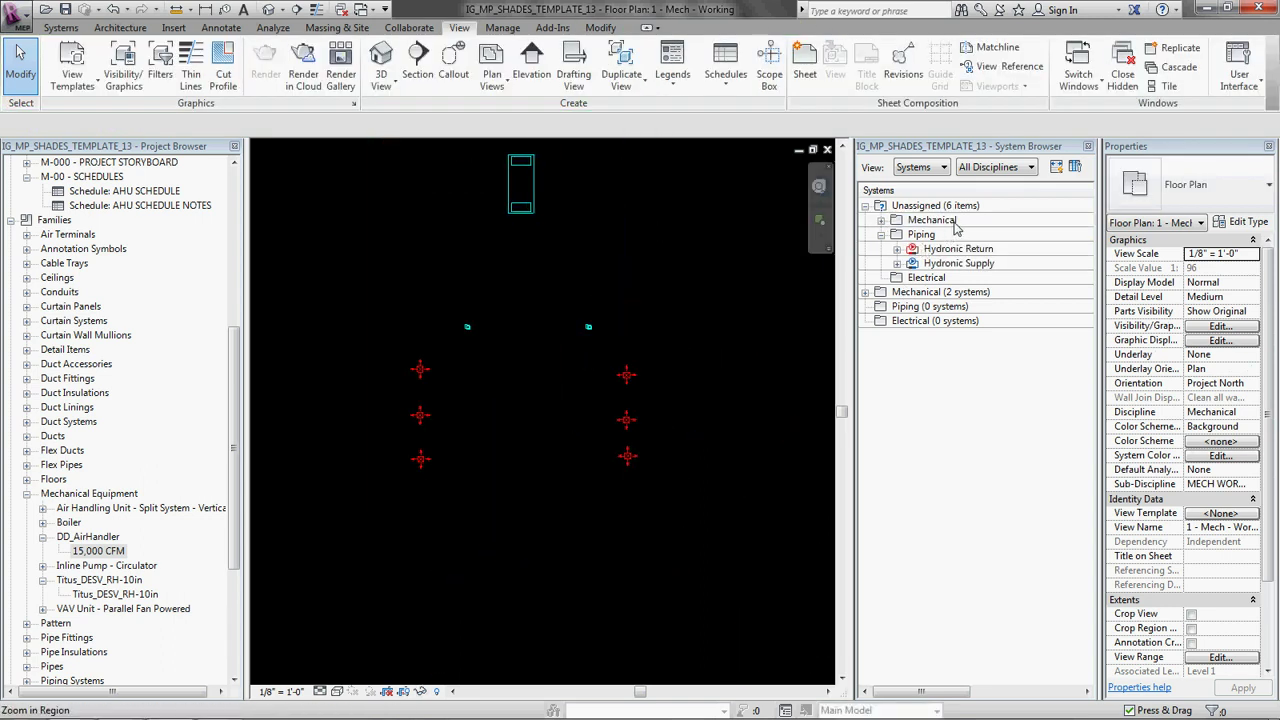
{"action": "left_click", "coordinate": [881, 235]}
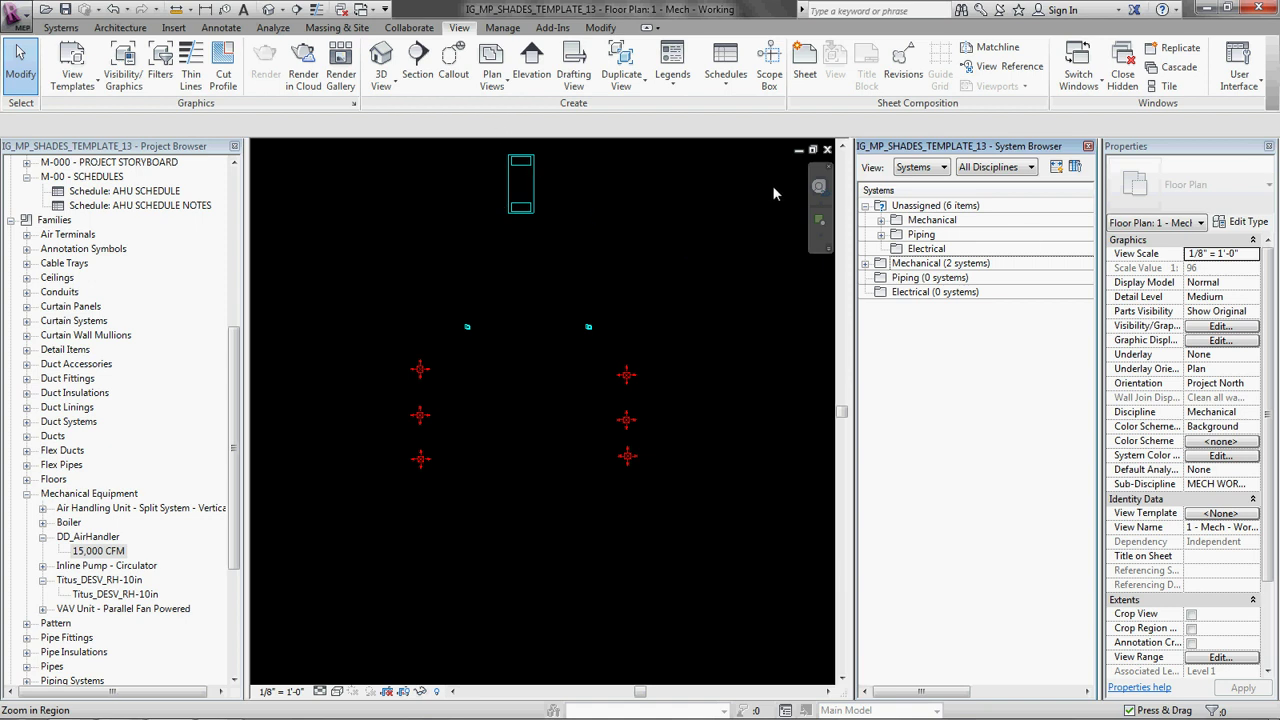
{"action": "mouse_move", "coordinate": [592, 233]}
{"action": "middle_mouse_down"}
{"action": "mouse_move", "coordinate": [582, 304]}
{"action": "mouse_move", "coordinate": [600, 268]}
{"action": "mouse_move", "coordinate": [590, 224]}
{"action": "middle_mouse_up"}
{"action": "scroll", "coordinate": [579, 296], "scroll_direction": "up", "scroll_amount": 2}
{"action": "scroll", "coordinate": [514, 267], "scroll_direction": "down", "scroll_amount": 1}
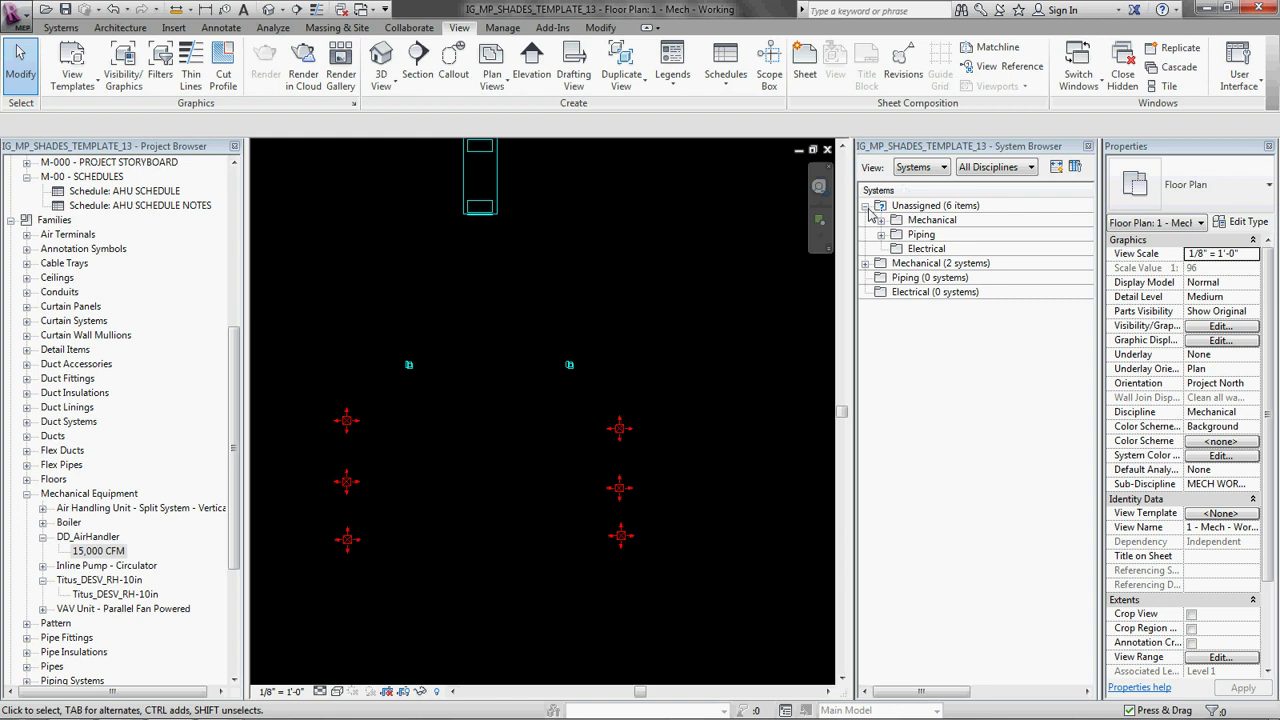
{"action": "left_click", "coordinate": [866, 205]}
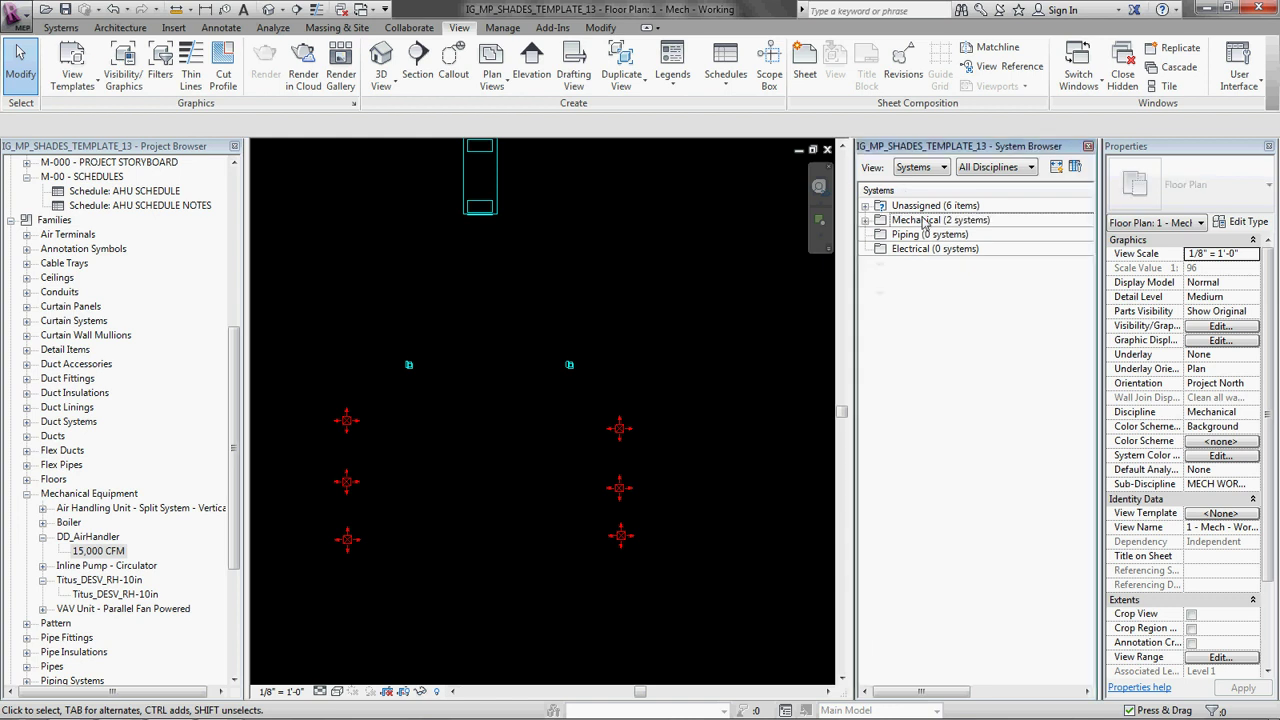
- Expand the Mechanical Supply Air branch down to the diffusers of the Right Room Supply and Left Room Supply systems
{"action": "left_click", "coordinate": [865, 220]}
{"action": "left_click", "coordinate": [881, 234]}
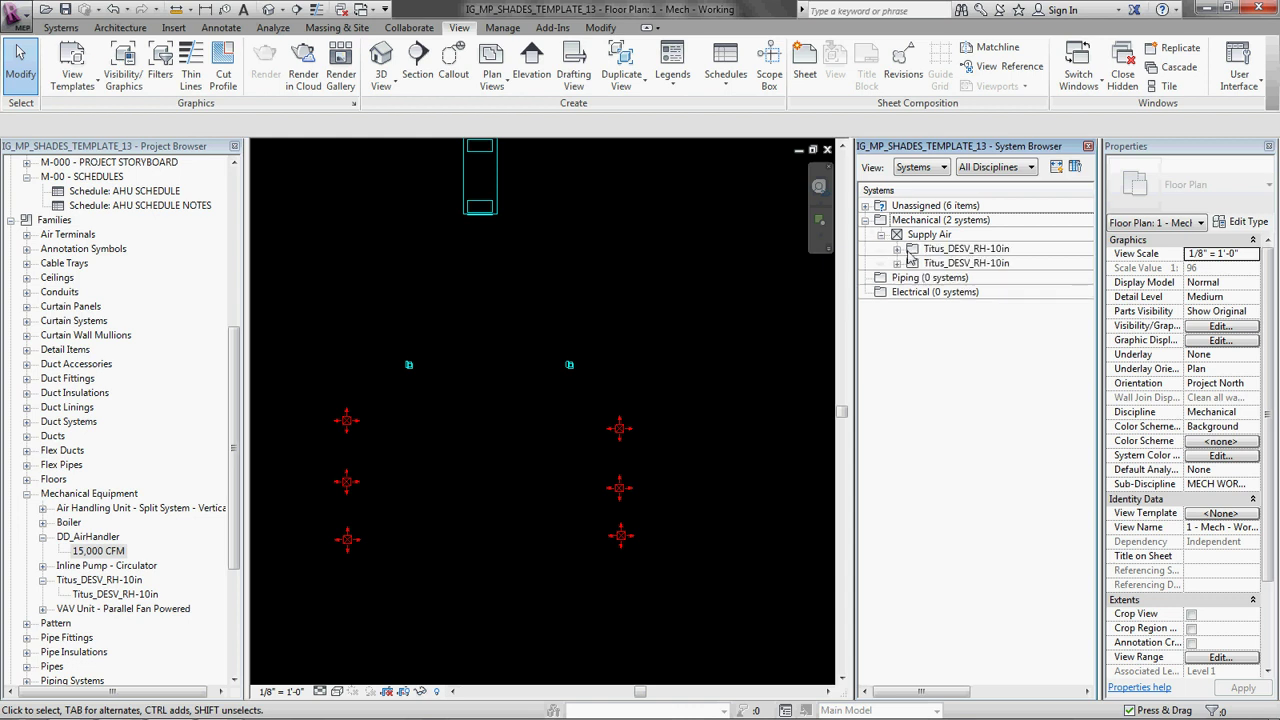
{"action": "left_click", "coordinate": [897, 249]}
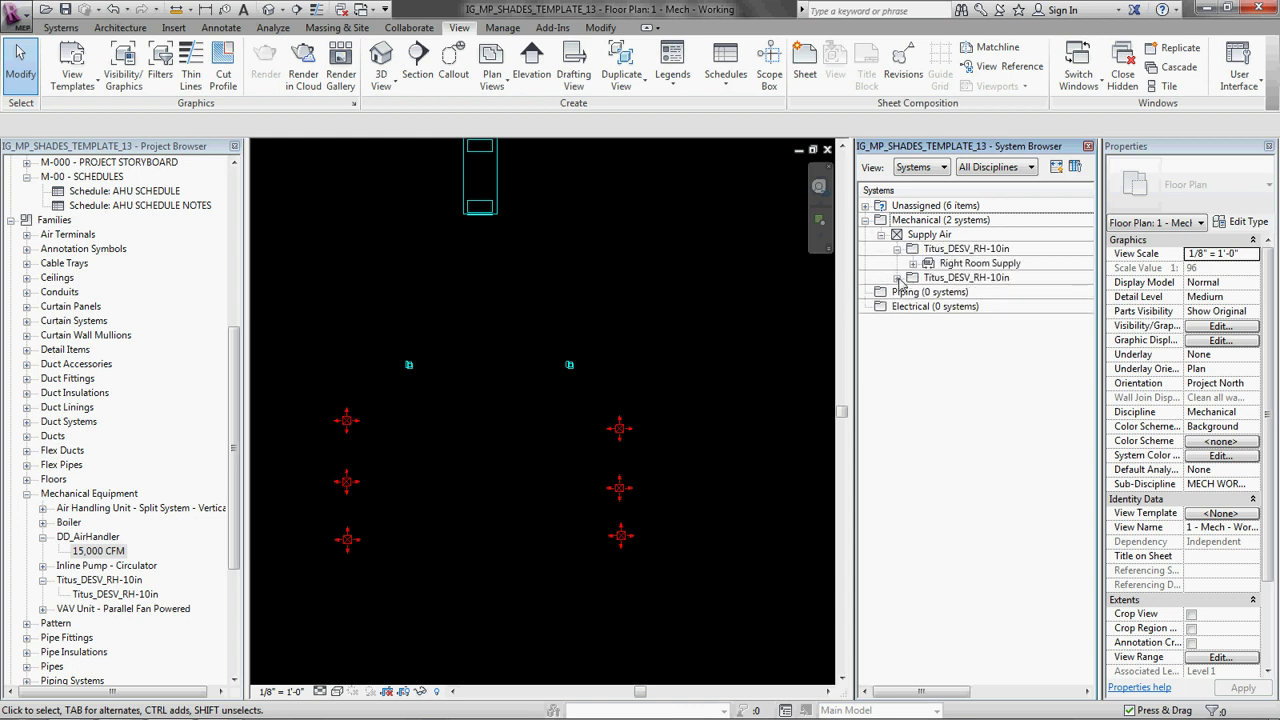
{"action": "left_click", "coordinate": [900, 282]}
{"action": "left_click", "coordinate": [897, 278]}
{"action": "left_click", "coordinate": [913, 264]}
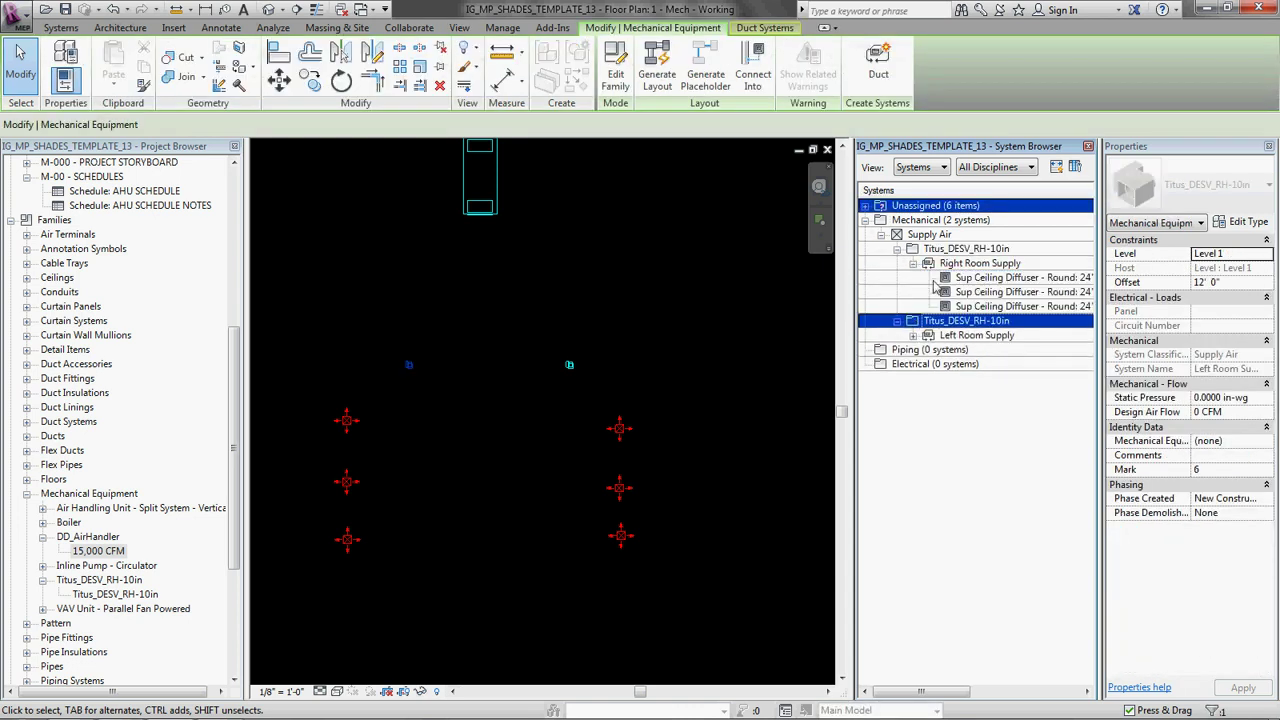
{"action": "left_click", "coordinate": [913, 336]}
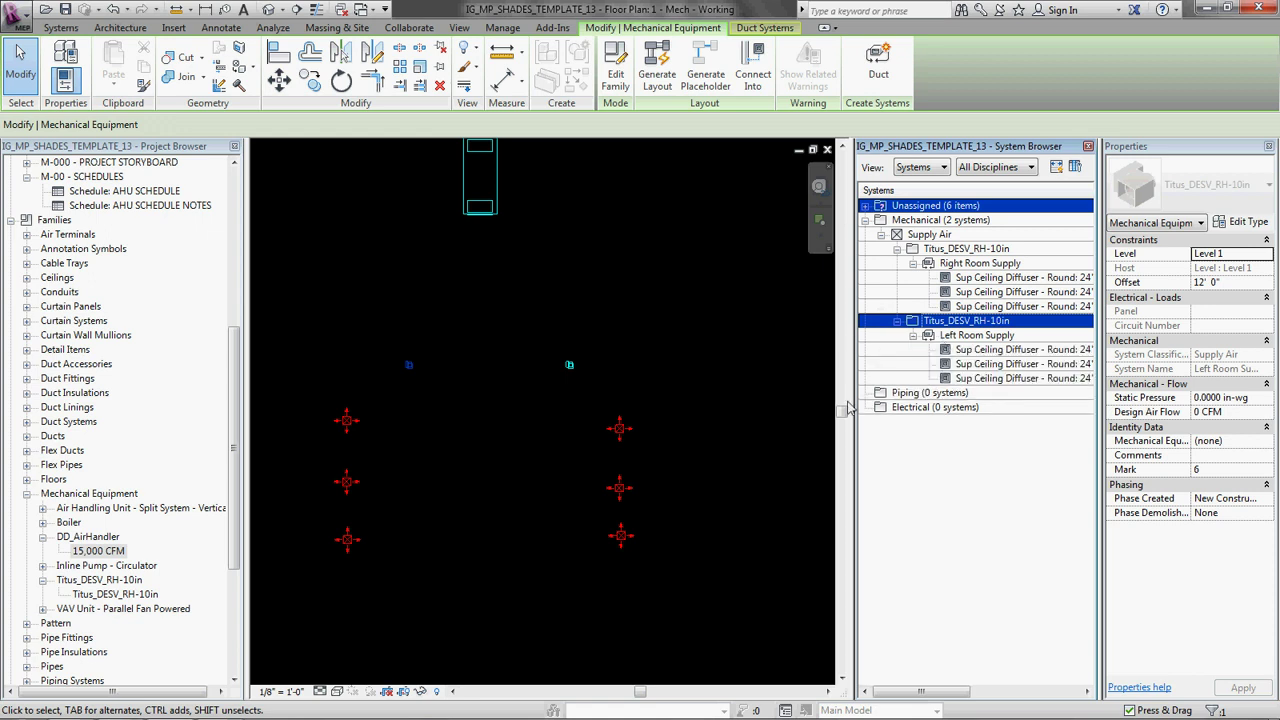
- Widen the System Browser and locate the Right Room Supply system, the Left Room Supply system and its terminal unit from the list
{"action": "left_click_drag", "start_coordinate": [857, 403], "coordinate": [766, 406]}
{"action": "left_click", "coordinate": [897, 264]}
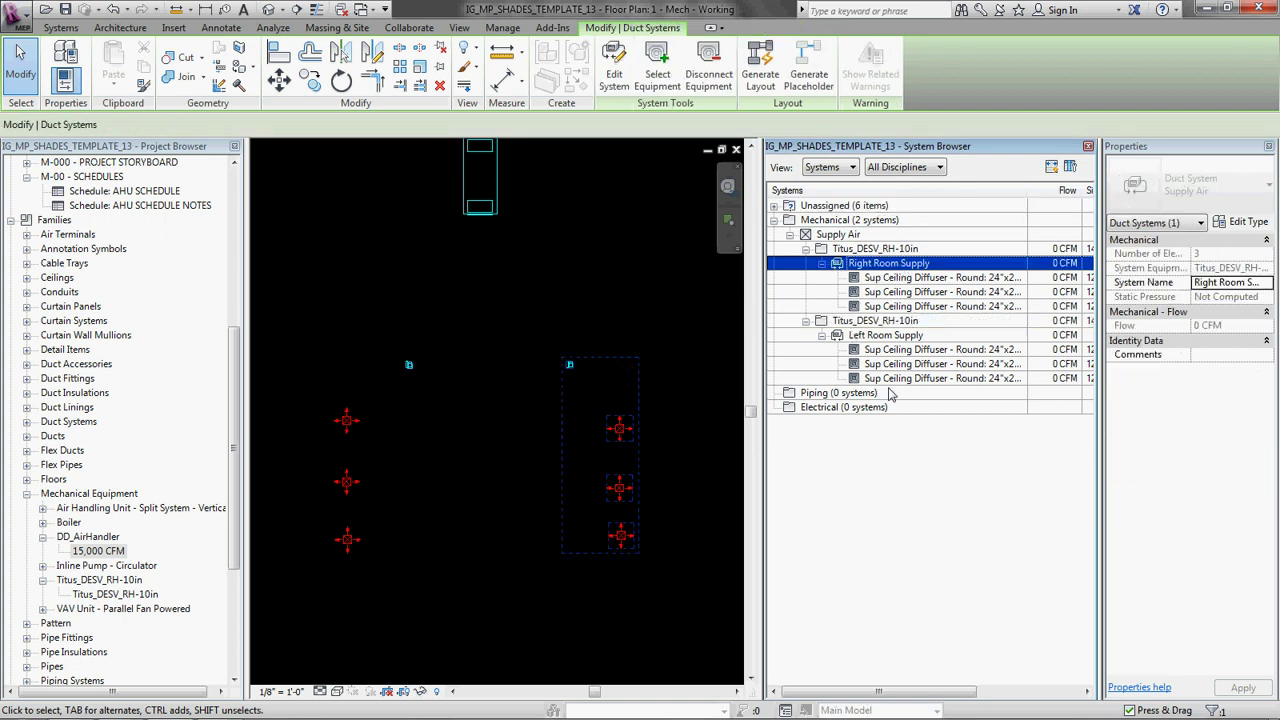
{"action": "left_click", "coordinate": [876, 338]}
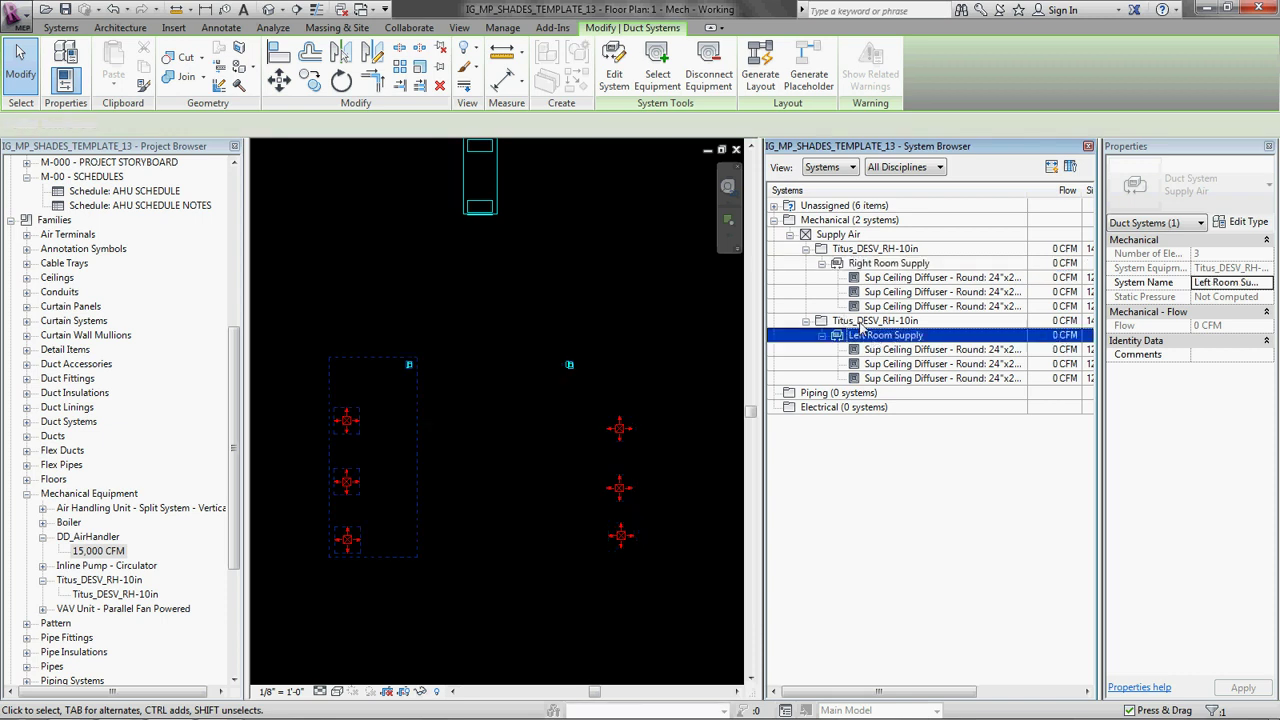
{"action": "left_click", "coordinate": [855, 323]}
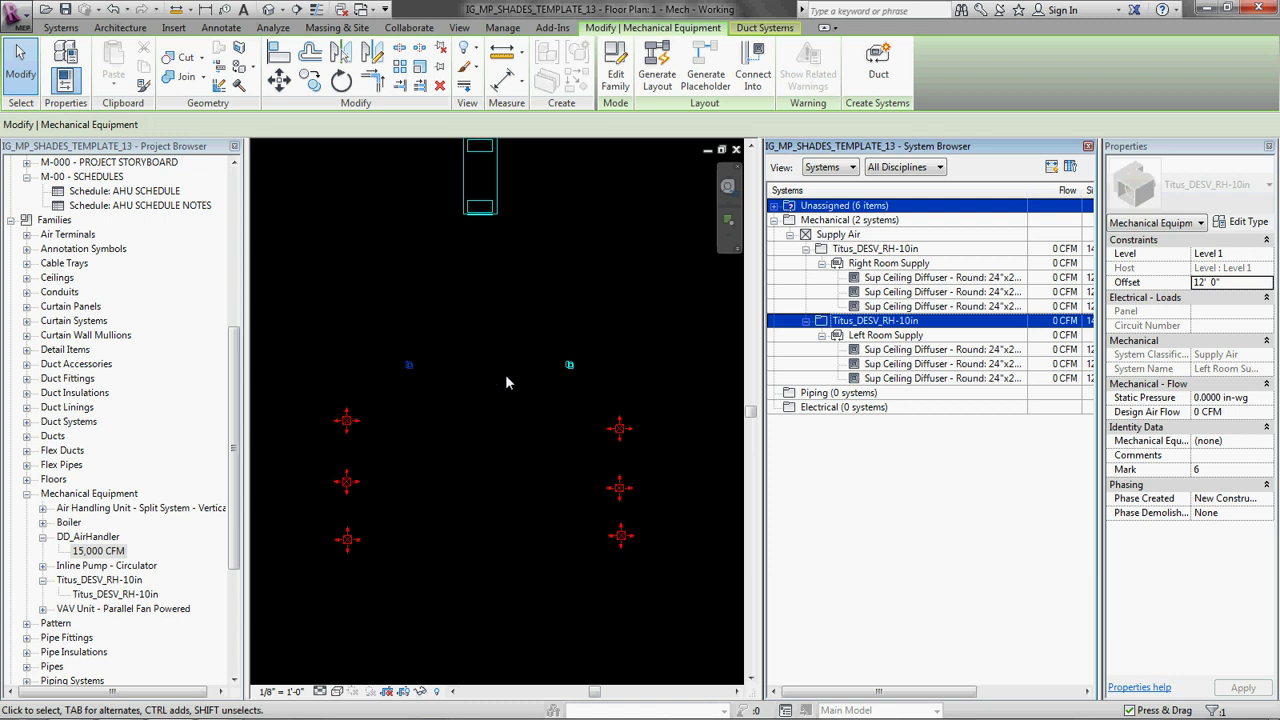
- Trace the Left Room Supply system, each of its three diffusers and its terminal unit from the System Browser to the plan
{"action": "left_click", "coordinate": [896, 339]}
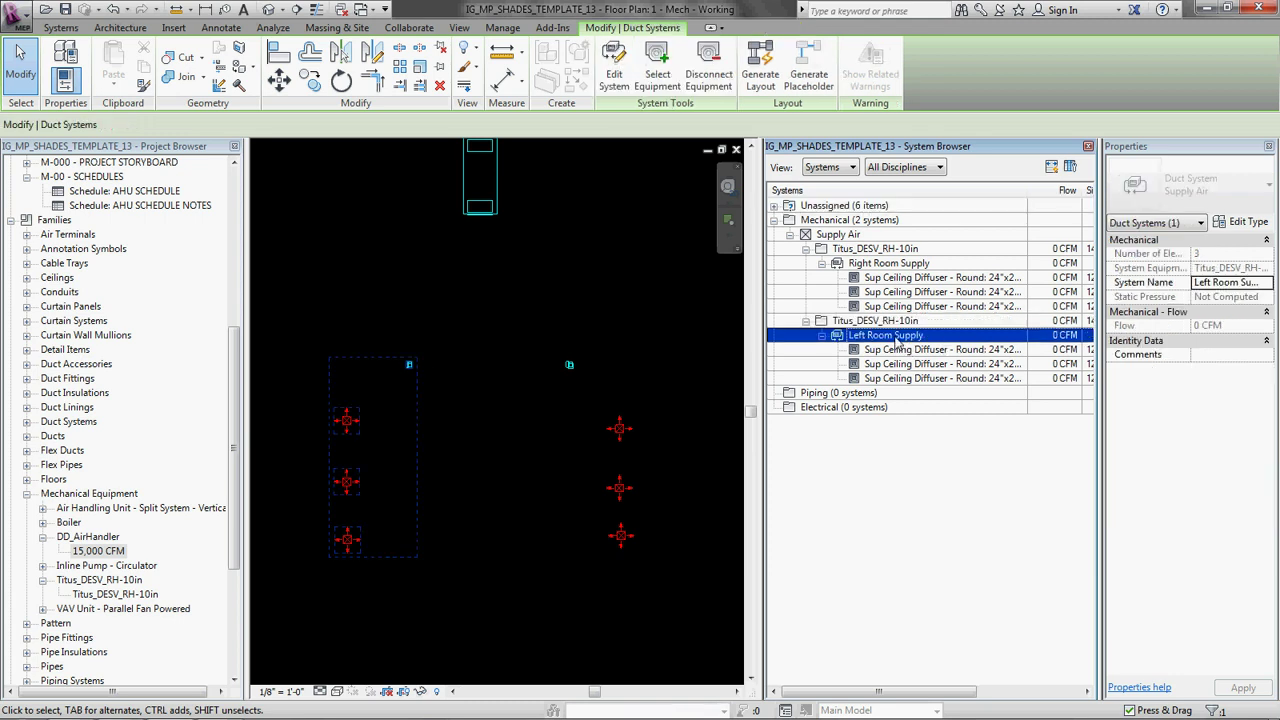
{"action": "left_click", "coordinate": [903, 351]}
{"action": "left_click", "coordinate": [903, 366]}
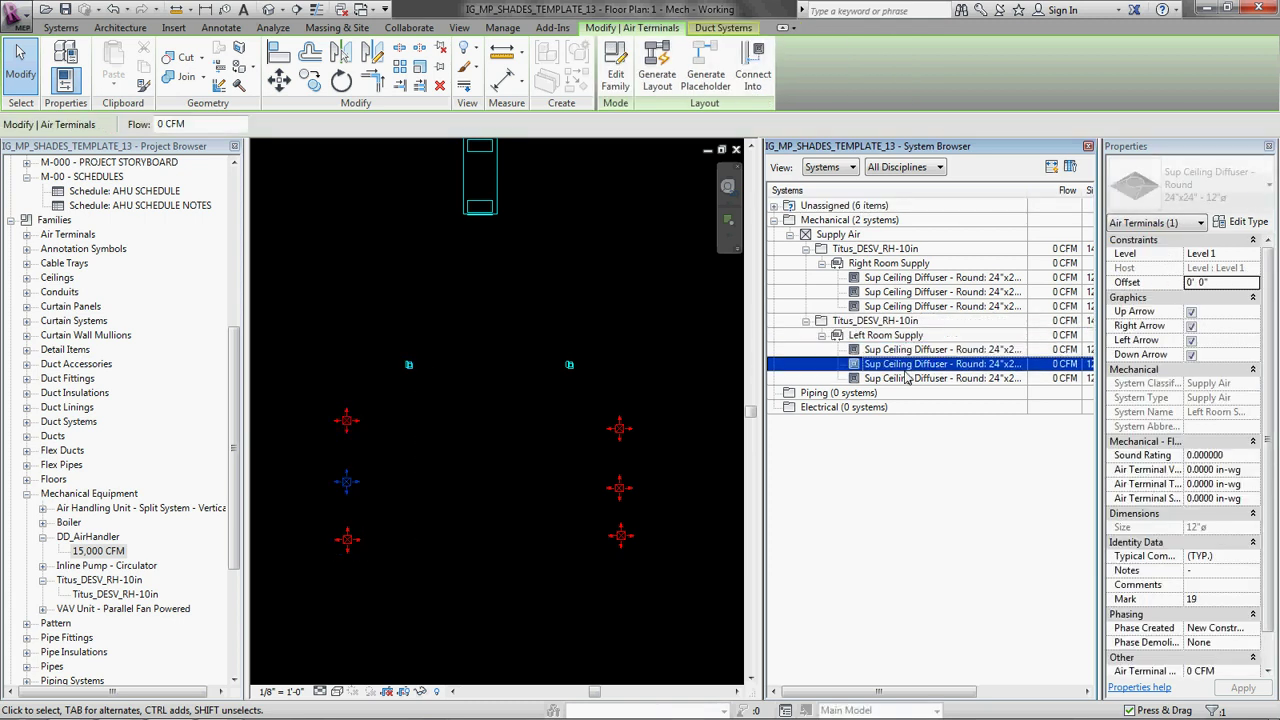
{"action": "left_click", "coordinate": [908, 379]}
{"action": "left_click", "coordinate": [905, 364]}
{"action": "left_click", "coordinate": [900, 350]}
{"action": "left_click", "coordinate": [895, 335]}
{"action": "left_click", "coordinate": [876, 321]}
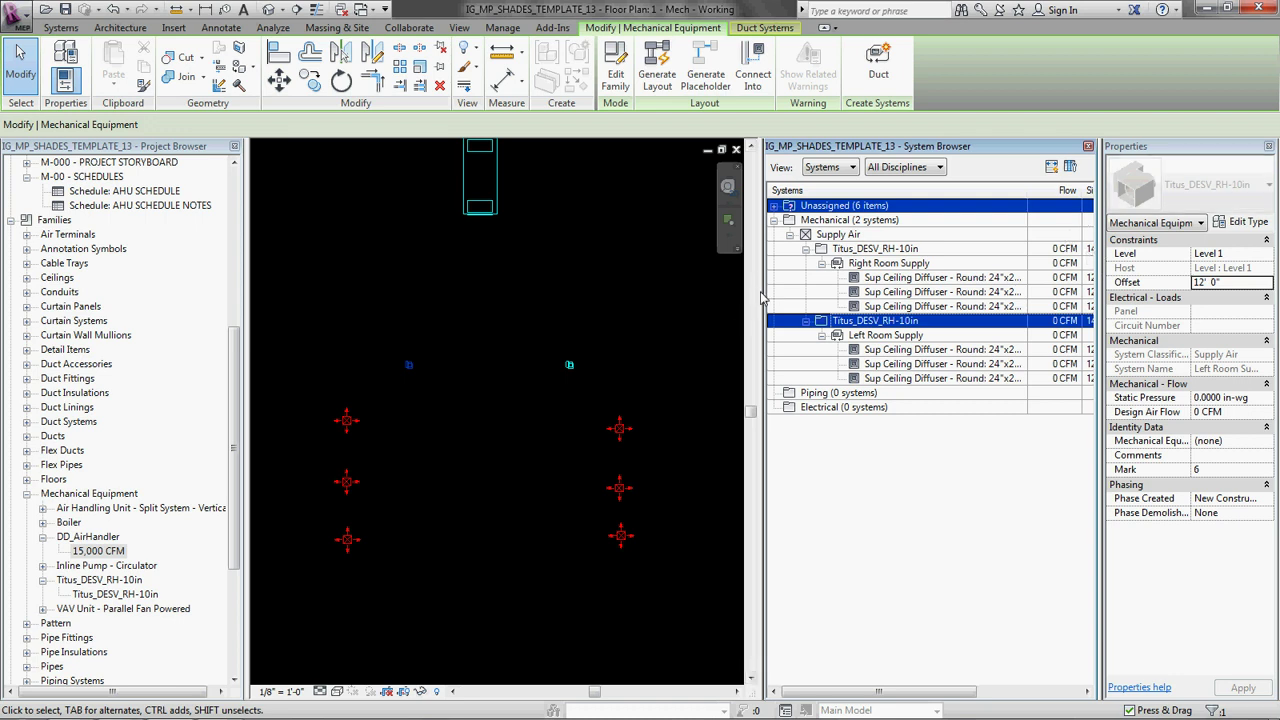
- Widen the System Browser to examine its Flow, Size and Space columns, then narrow it again and clear the selection
{"action": "left_click_drag", "start_coordinate": [761, 297], "coordinate": [560, 329]}
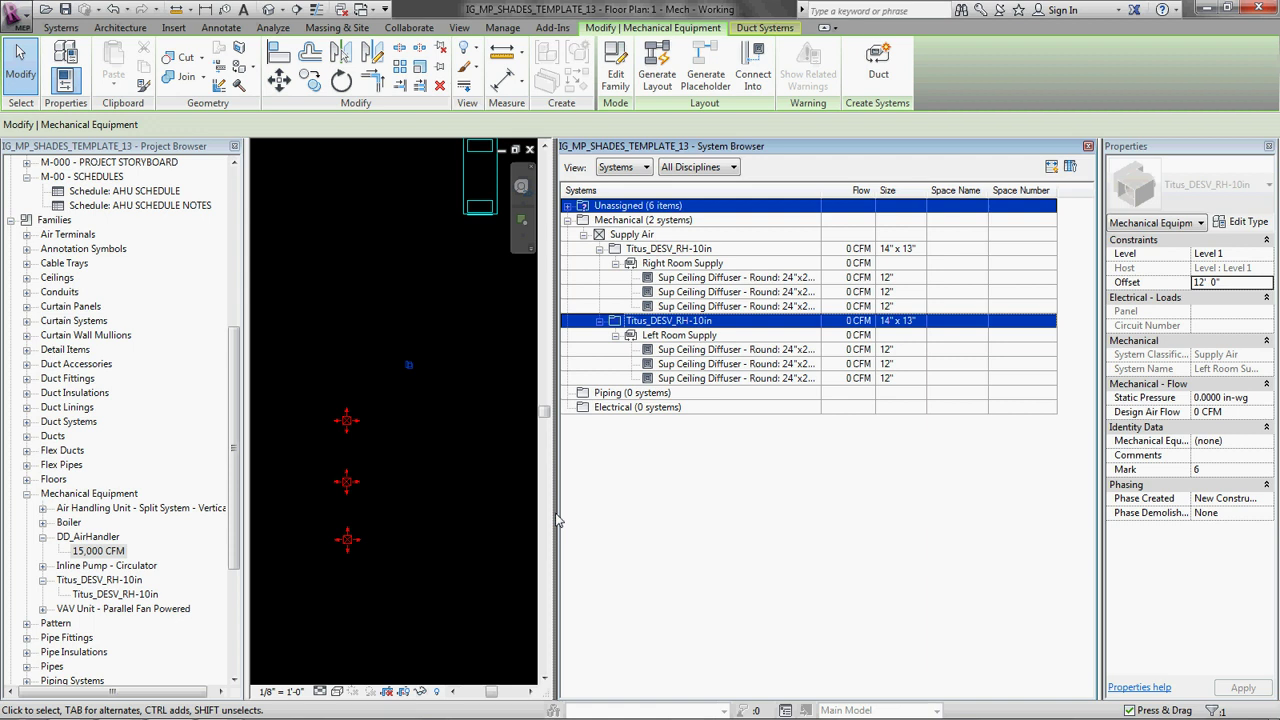
{"action": "left_click_drag", "start_coordinate": [556, 520], "coordinate": [902, 480]}
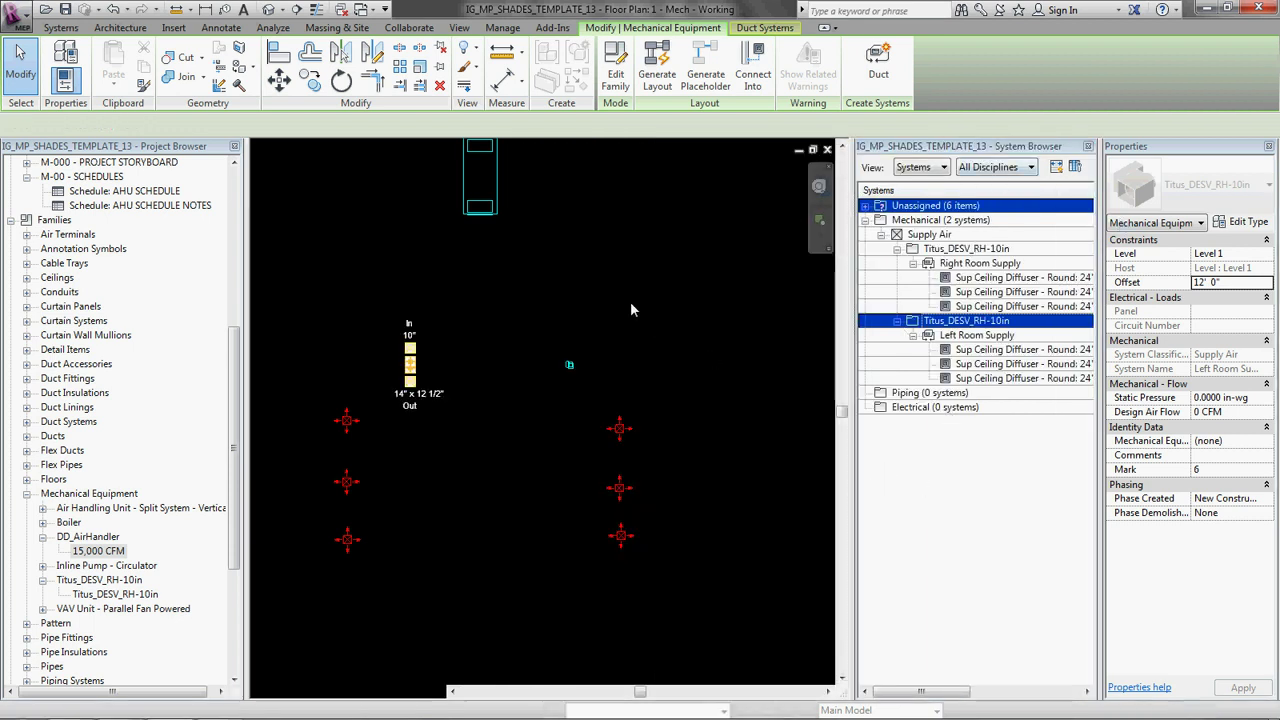
{"action": "left_click", "coordinate": [467, 371]}
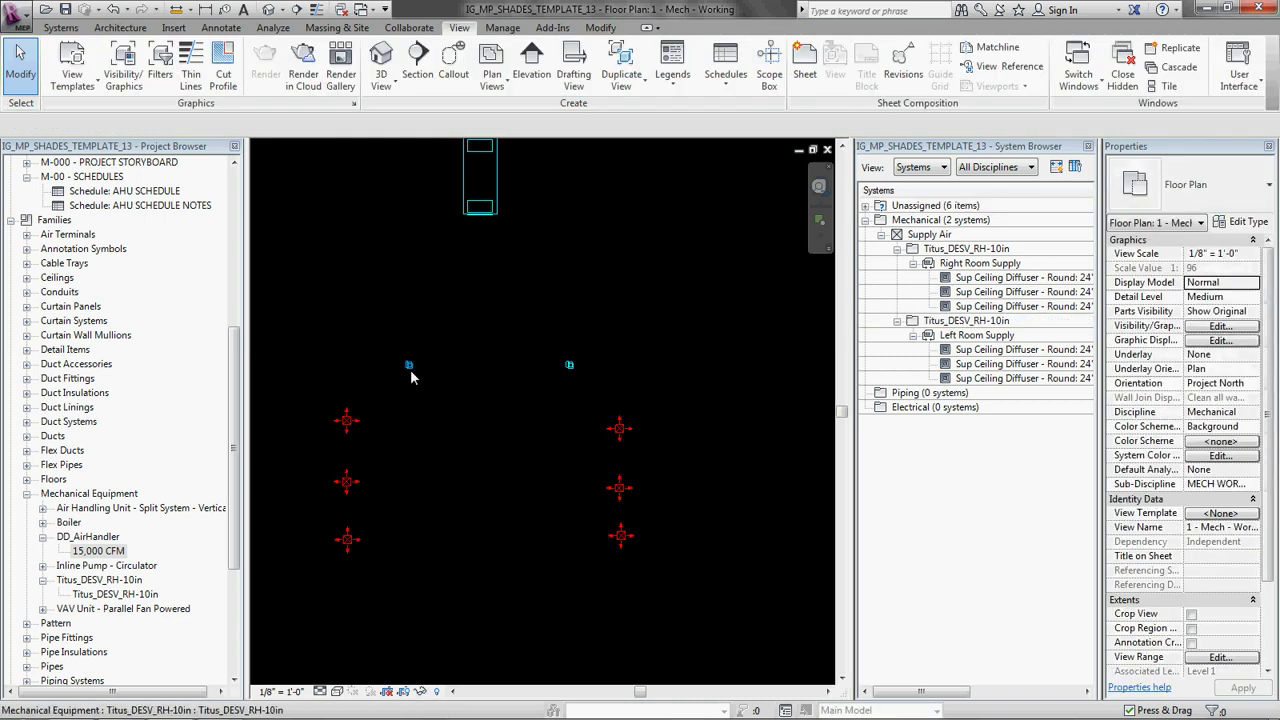
- Review the left terminal unit's system grouping and the position of both terminal units relative to the air handler
{"action": "key", "text": "Tab"}
{"action": "middle_click_drag", "start_coordinate": [600, 204], "coordinate": [613, 264]}
{"action": "scroll", "coordinate": [612, 222], "scroll_direction": "down", "scroll_amount": 1}
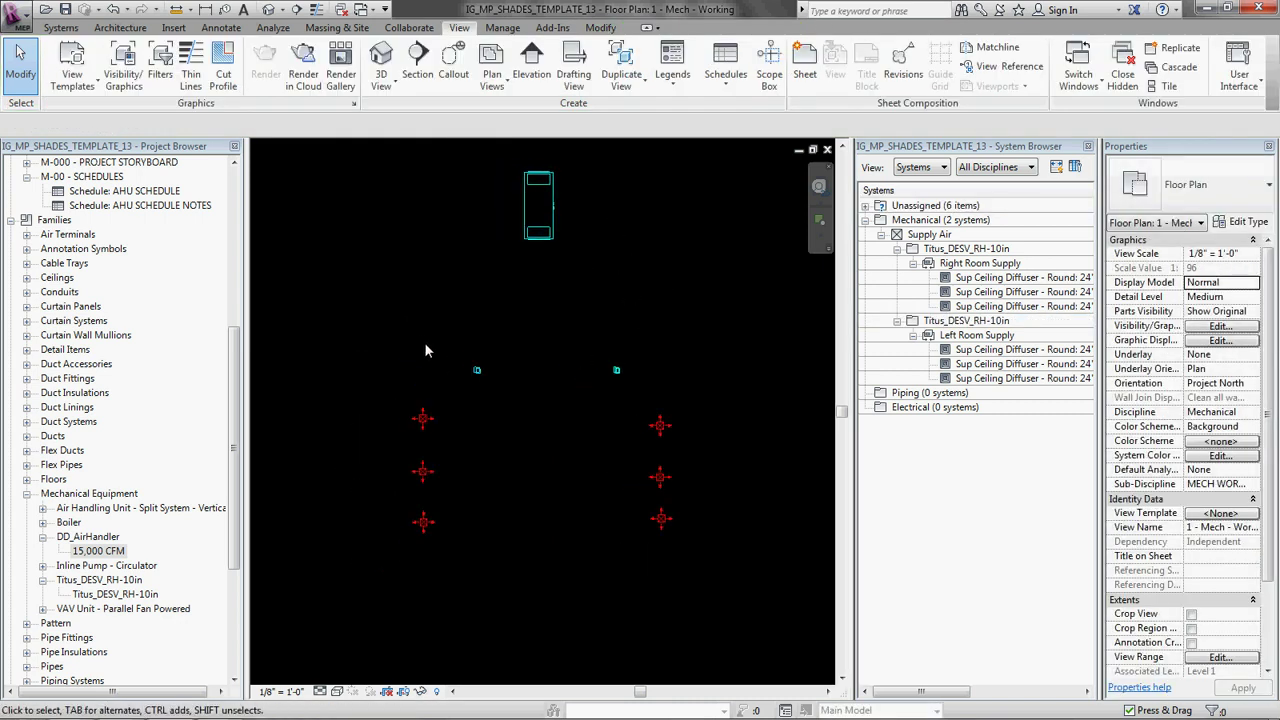
{"action": "left_click_drag", "start_coordinate": [421, 338], "coordinate": [677, 388]}
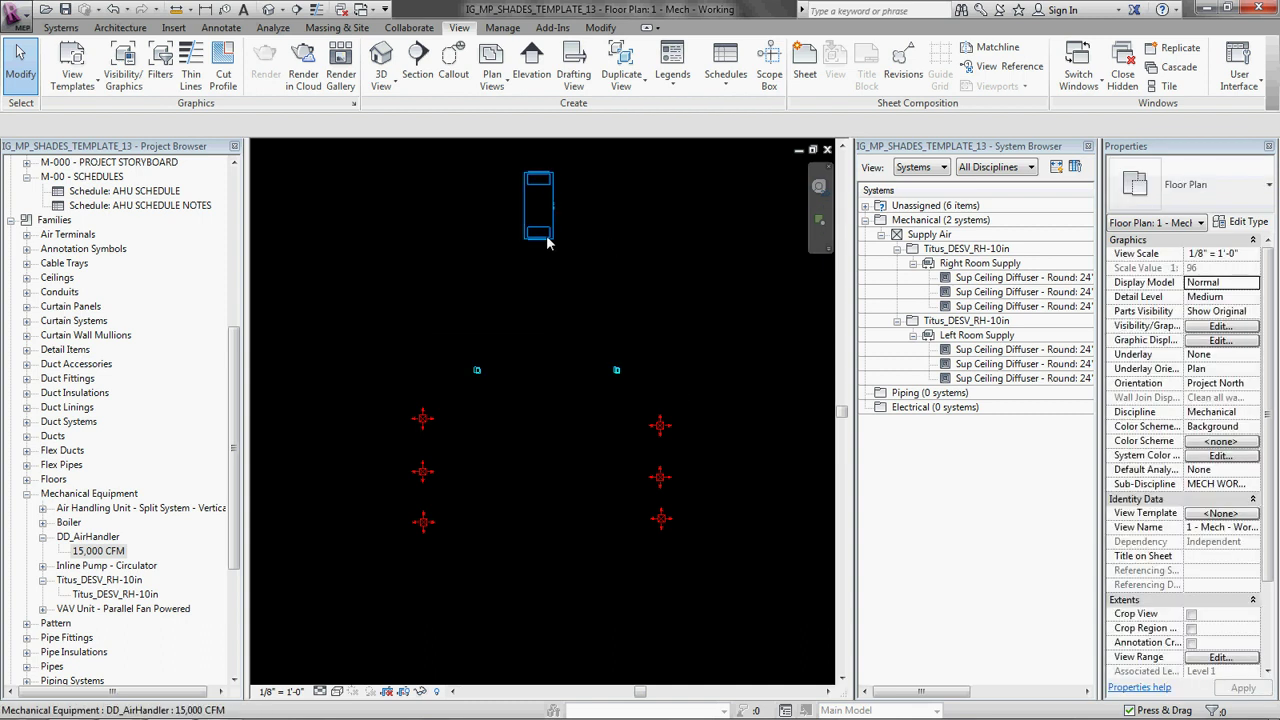
{"action": "middle_click_drag", "start_coordinate": [661, 270], "coordinate": [657, 290]}
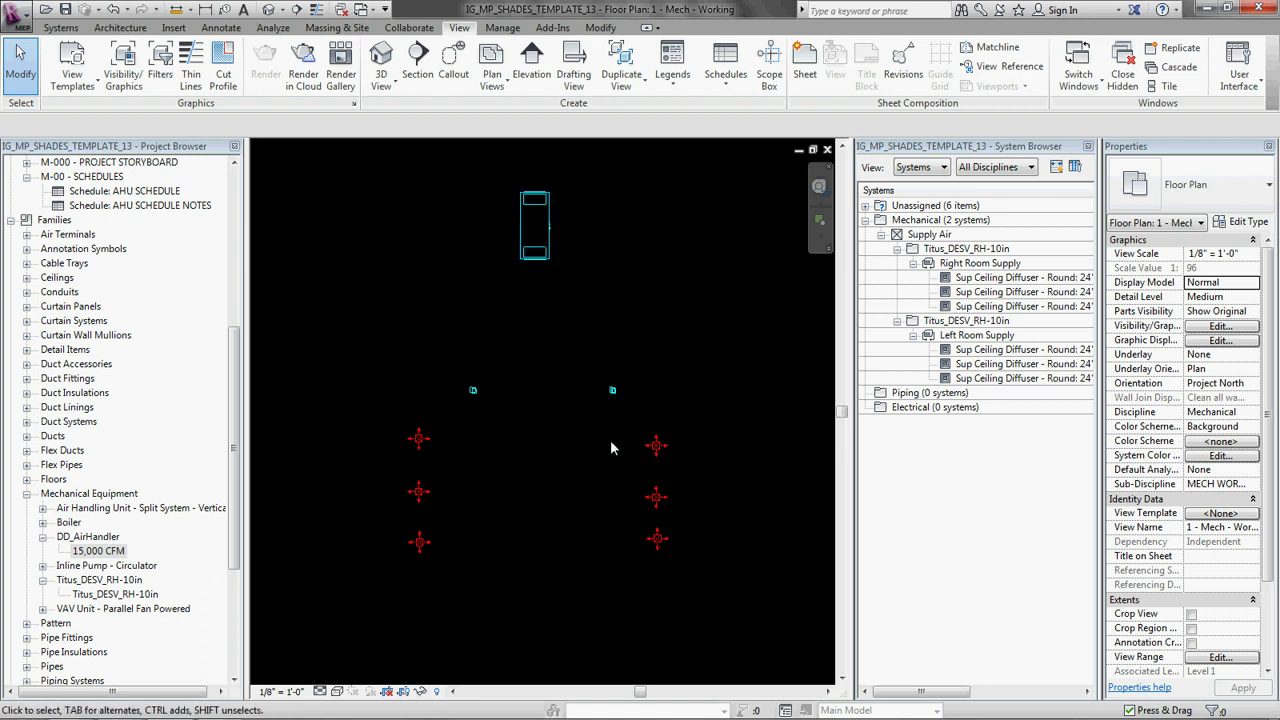
- Create a Supply Air duct system named AHU-1 Supply from the right Titus terminal unit
{"action": "left_click", "coordinate": [610, 390]}
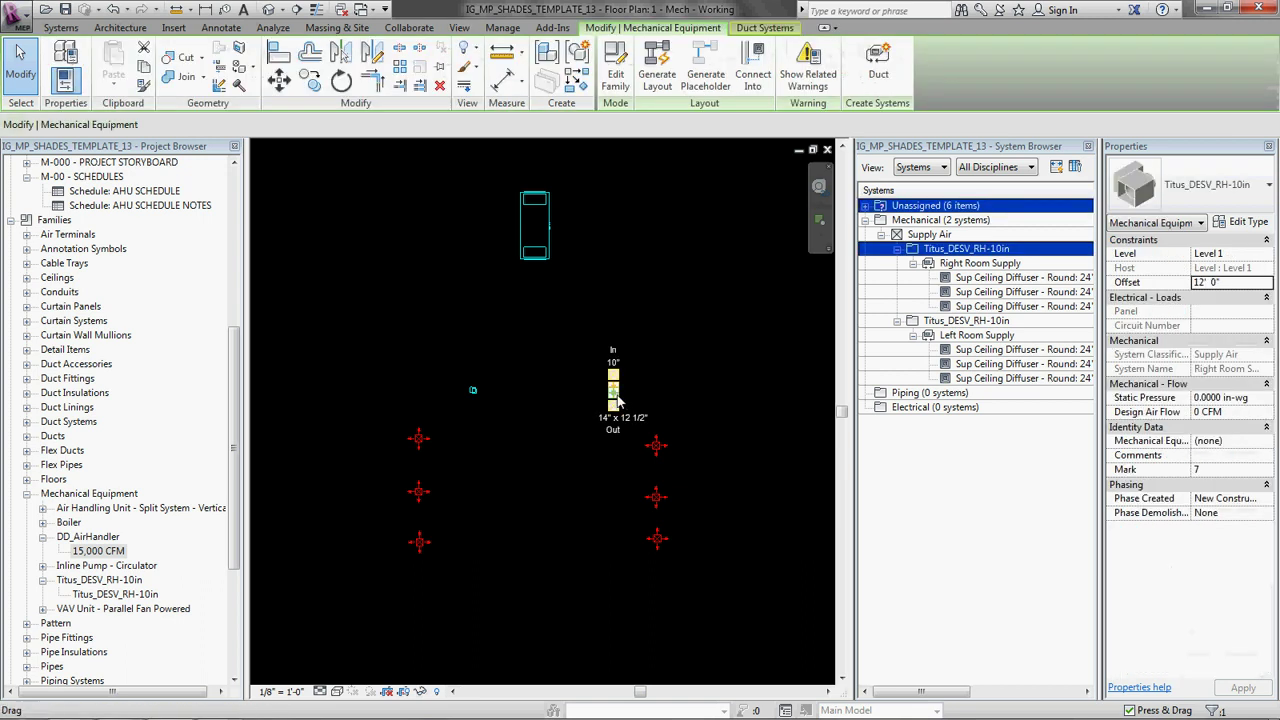
{"action": "scroll", "coordinate": [617, 400], "scroll_direction": "up", "scroll_amount": 2}
{"action": "scroll", "coordinate": [617, 400], "scroll_direction": "down", "scroll_amount": 2}
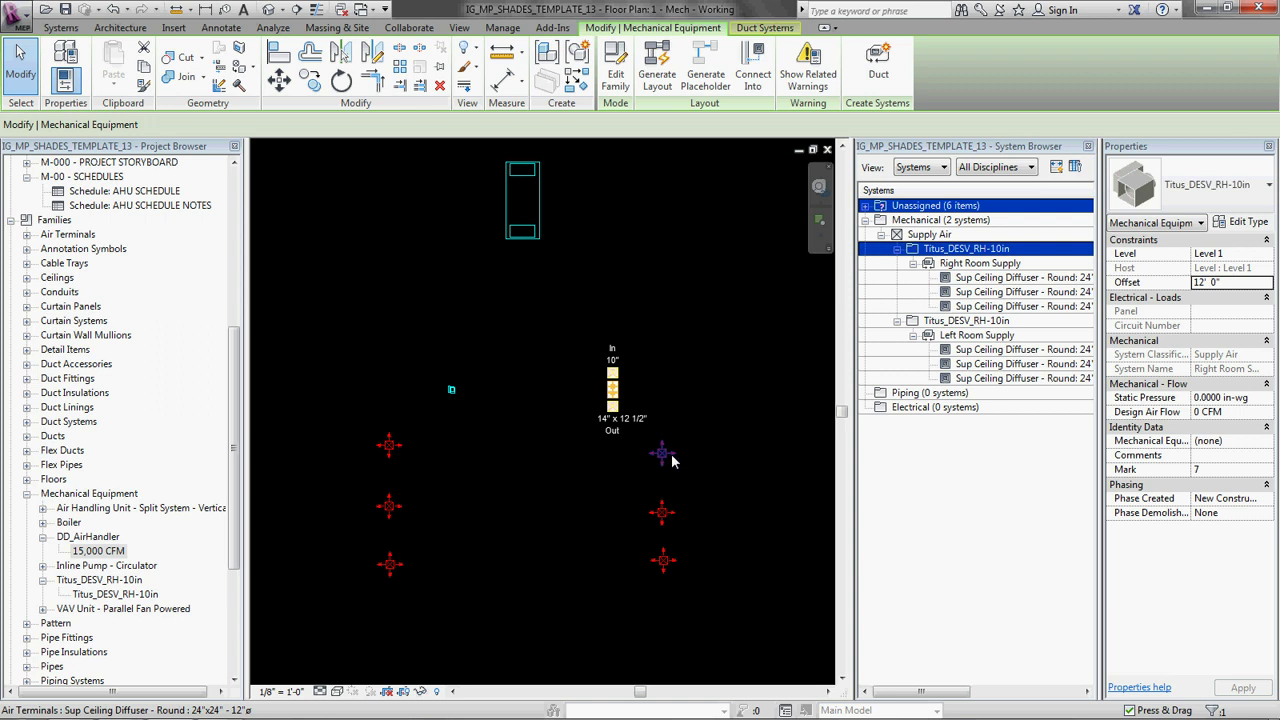
{"action": "left_click", "coordinate": [683, 402]}
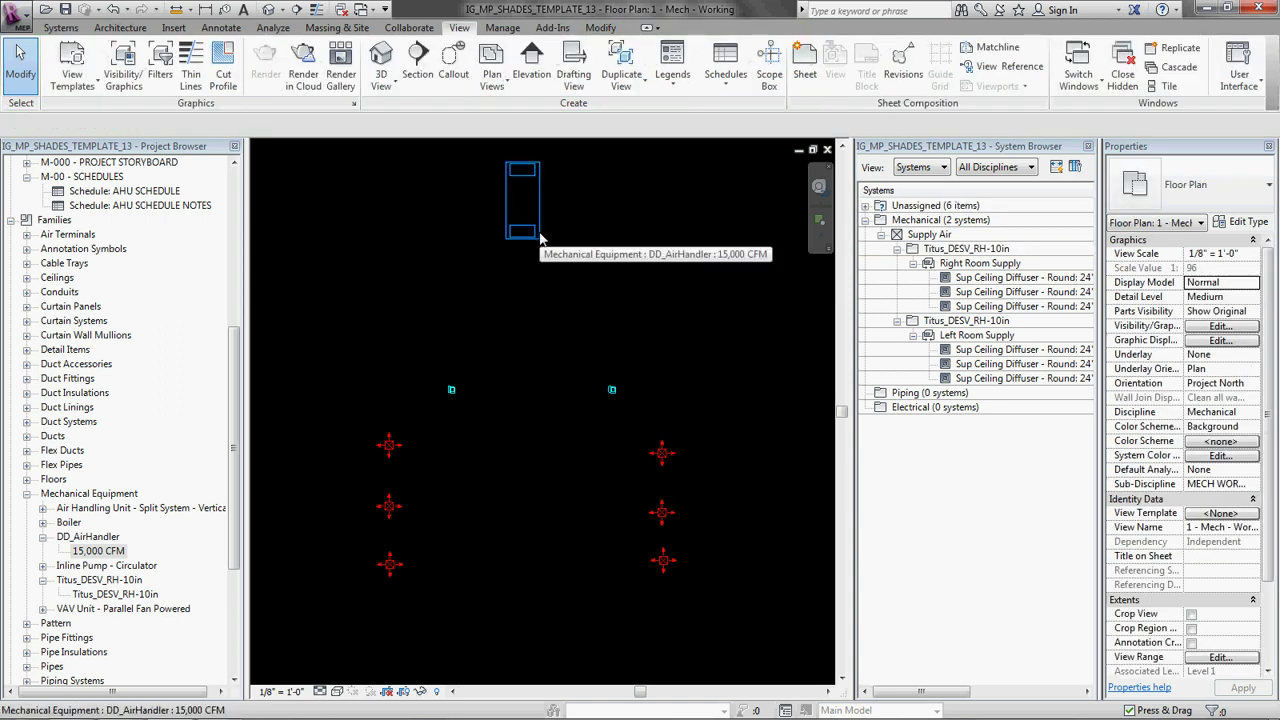
{"action": "left_click", "coordinate": [612, 389]}
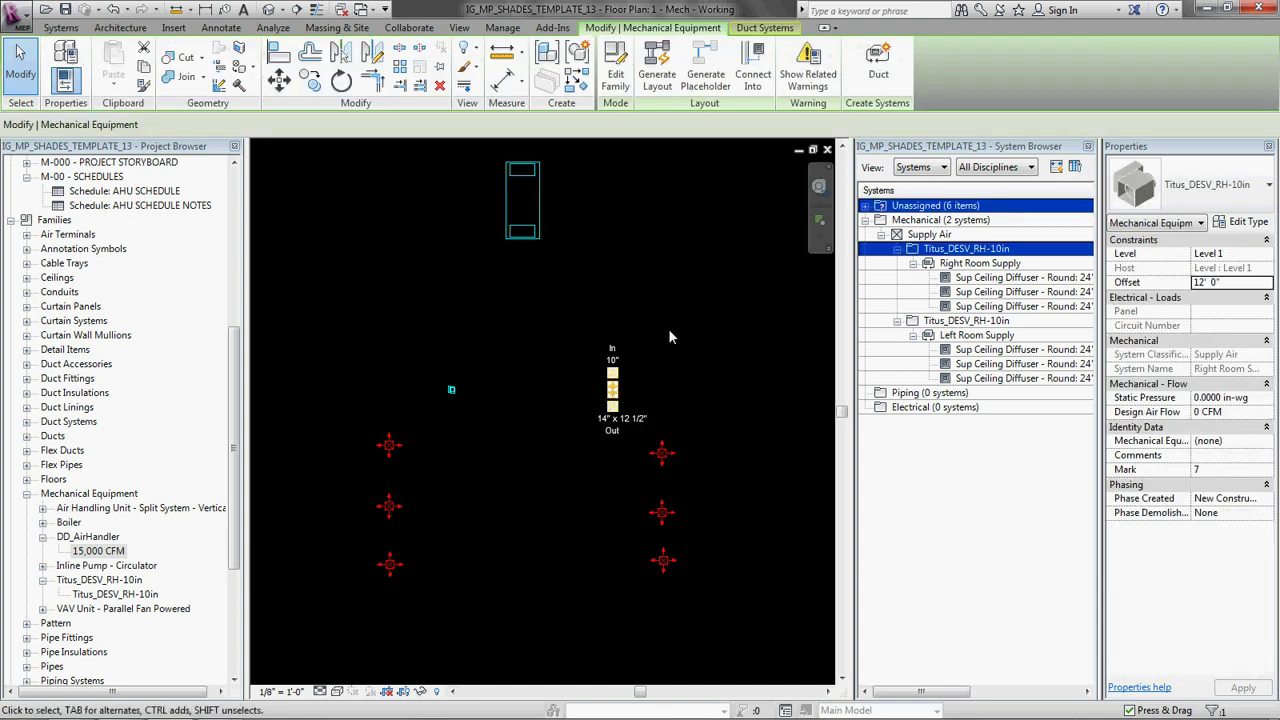
{"action": "left_click", "coordinate": [879, 66]}
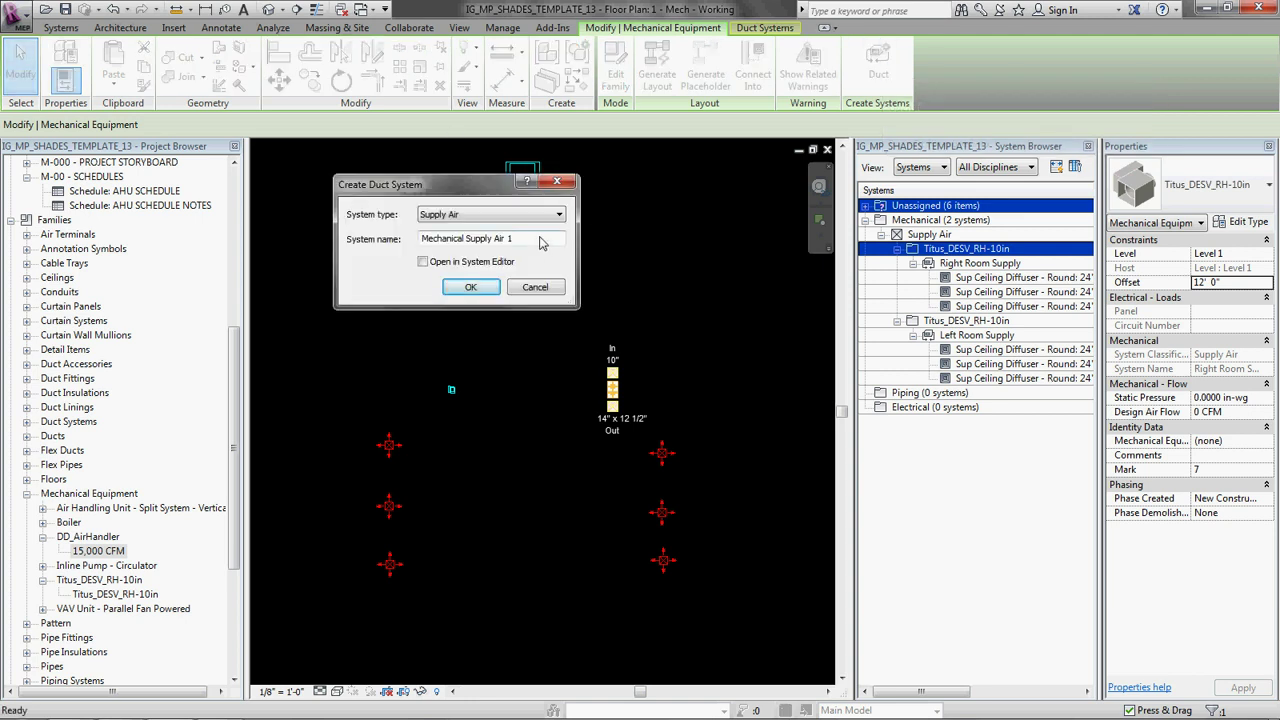
{"action": "type", "text": "AHU-1 Supply"}
{"action": "key", "text": "Return"}
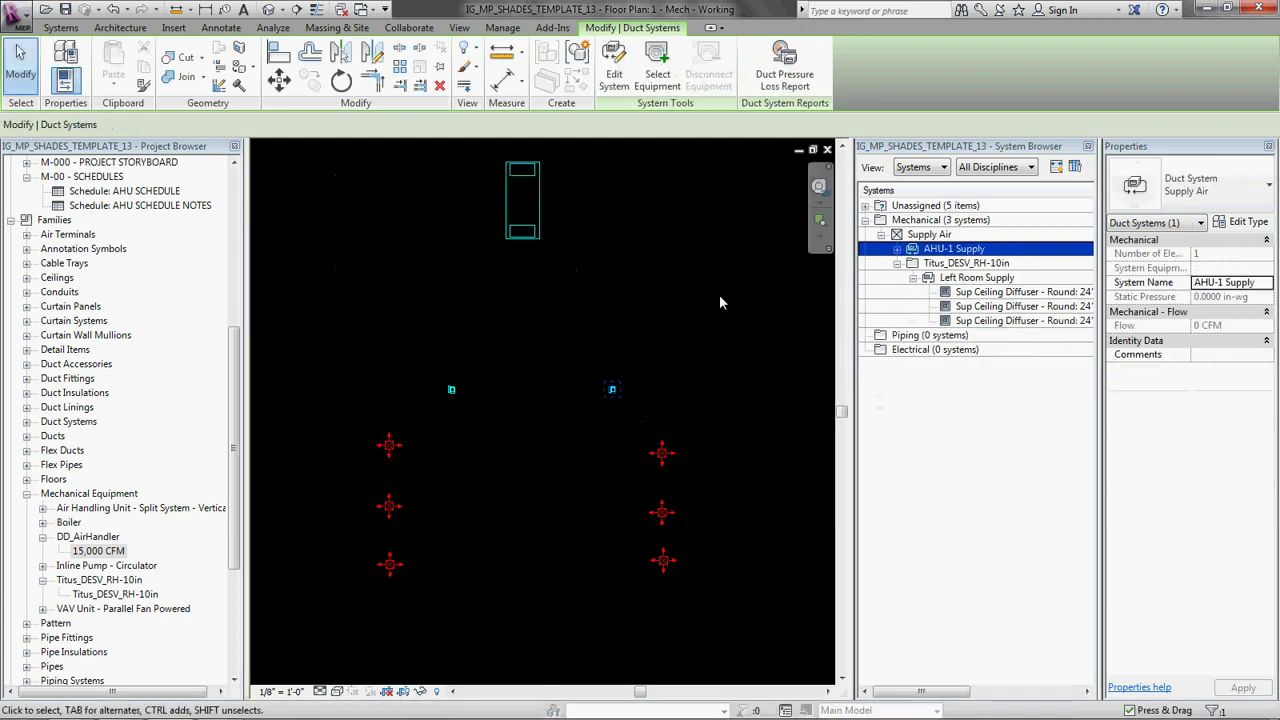
- Edit the AHU-1 Supply system and add the left Titus terminal unit through its Connector 2, the round 10" supply air connector
{"action": "left_click", "coordinate": [614, 68]}
{"action": "left_click", "coordinate": [120, 86]}
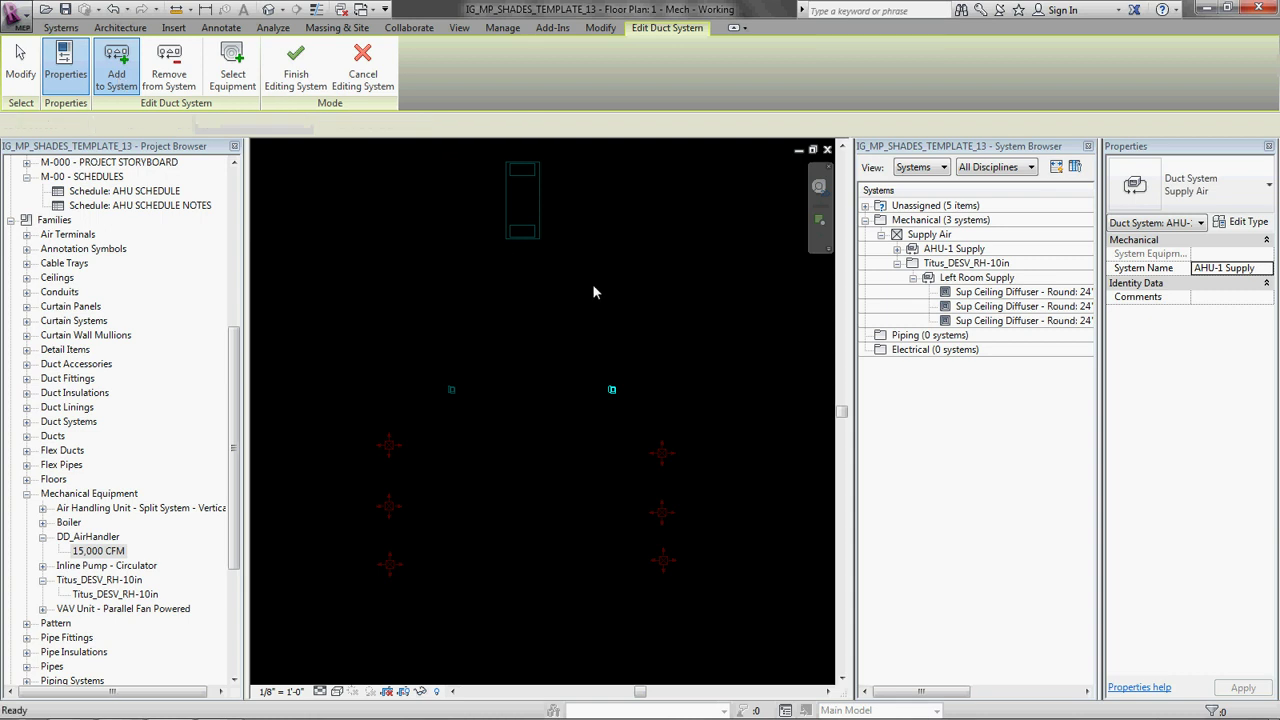
{"action": "left_click", "coordinate": [452, 395]}
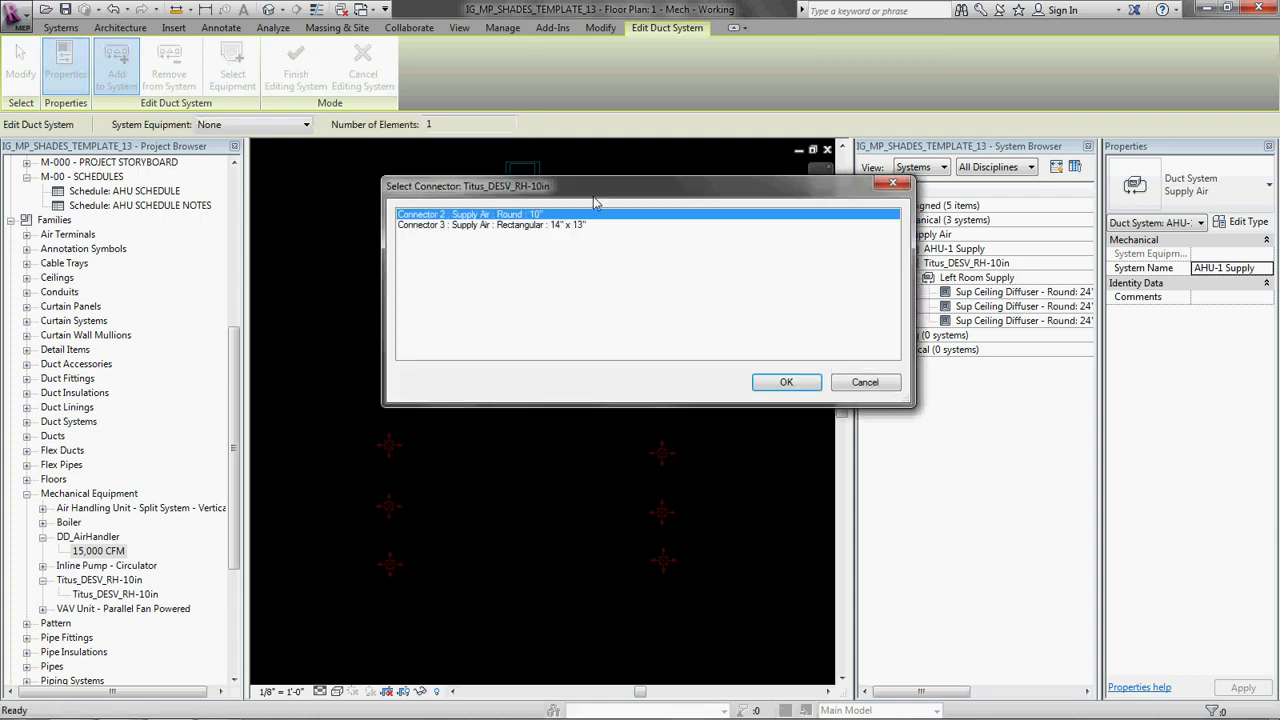
{"action": "left_click_drag", "start_coordinate": [598, 192], "coordinate": [697, 430]}
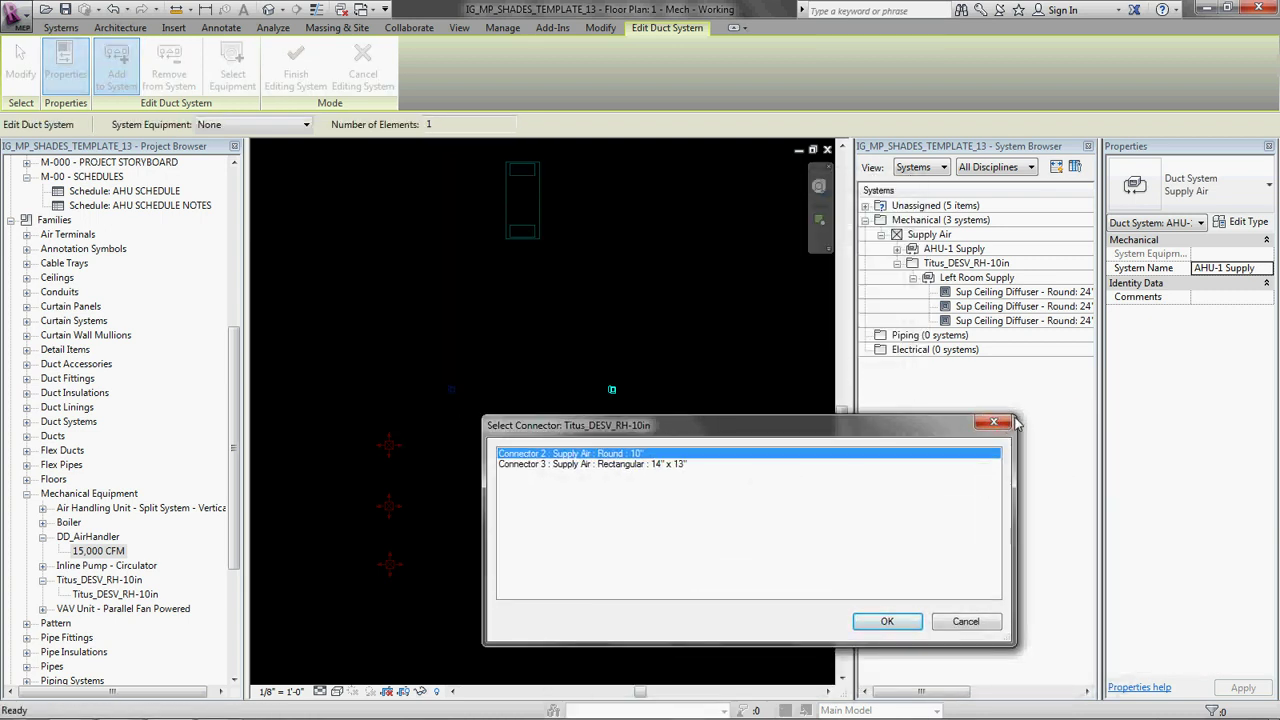
{"action": "left_click_drag", "start_coordinate": [1016, 425], "coordinate": [770, 428]}
{"action": "left_click_drag", "start_coordinate": [540, 426], "coordinate": [459, 448]}
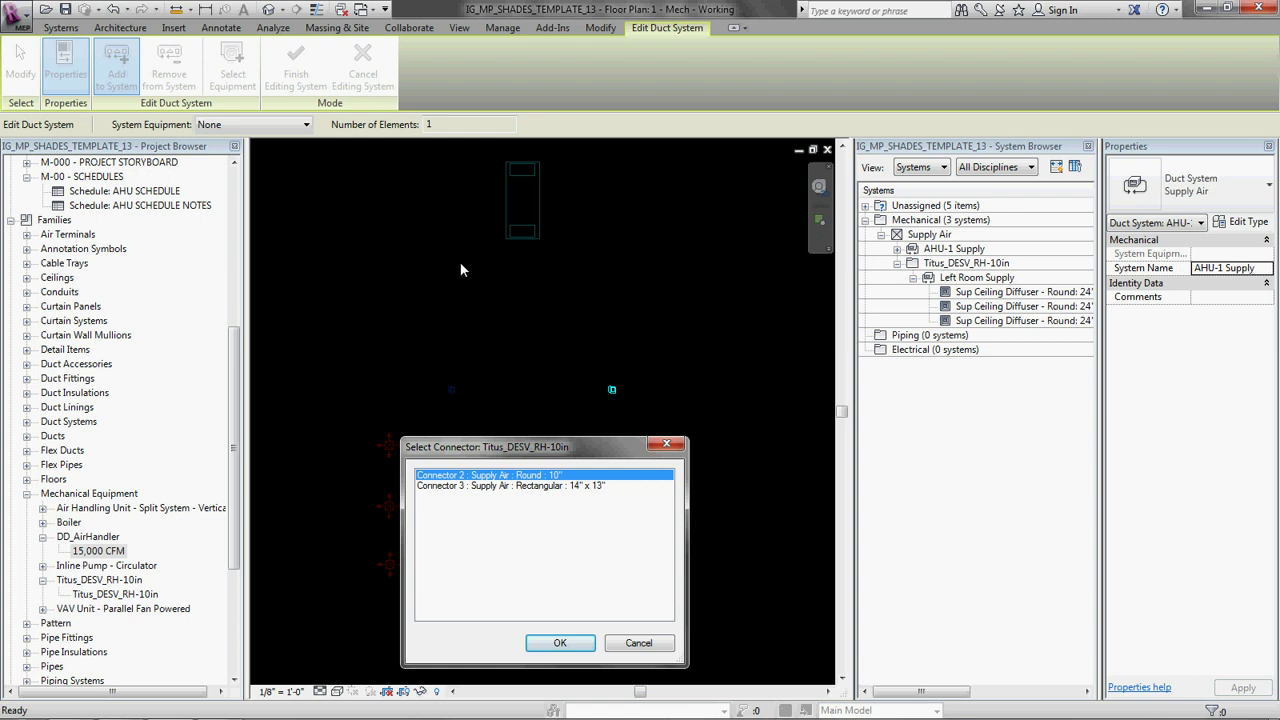
{"action": "left_click", "coordinate": [560, 643]}
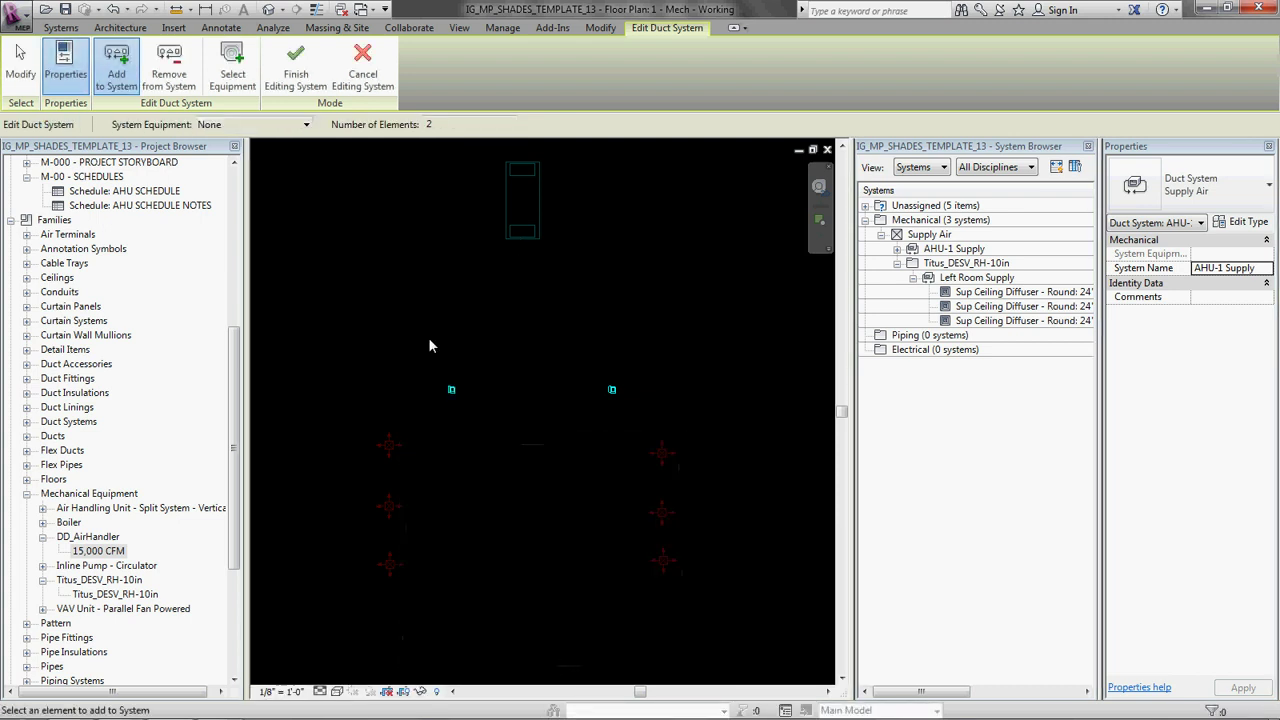
- Assign the DD_AirHandler as the system's equipment through Connector 4, the rectangular 77" x 37" supply air connector, and finish editing the system
{"action": "left_click", "coordinate": [232, 65]}
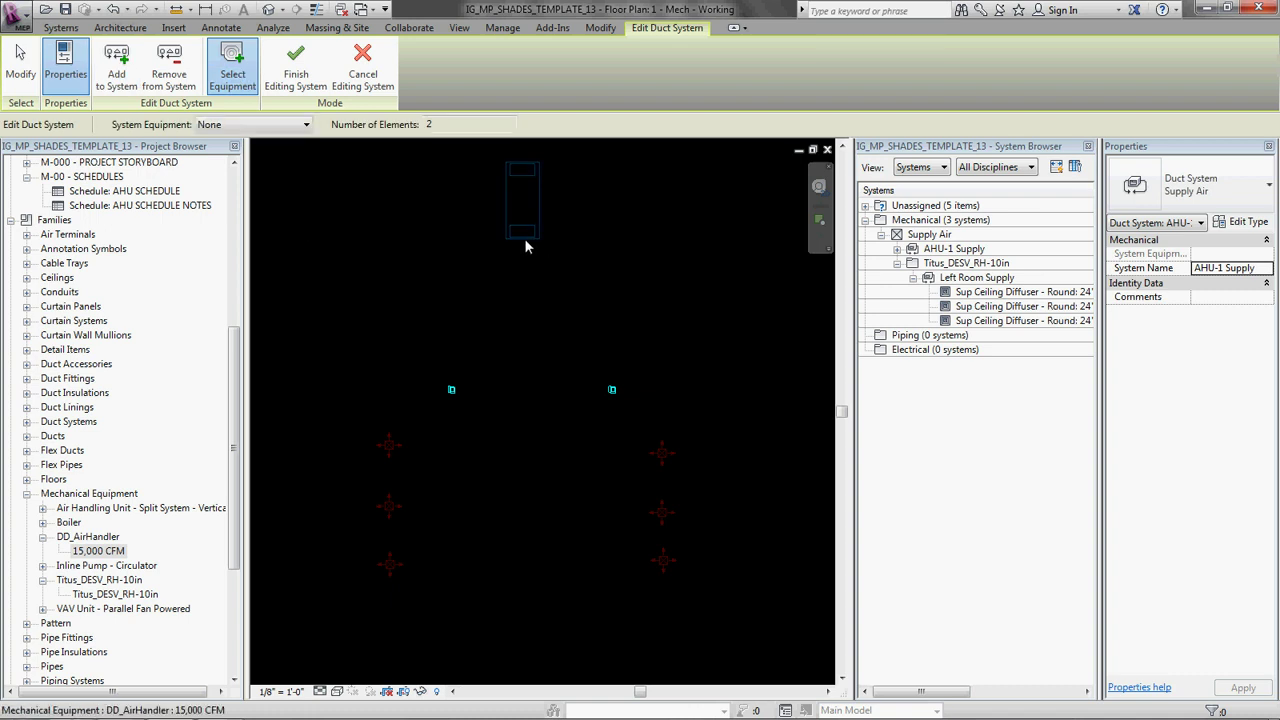
{"action": "left_click", "coordinate": [524, 238]}
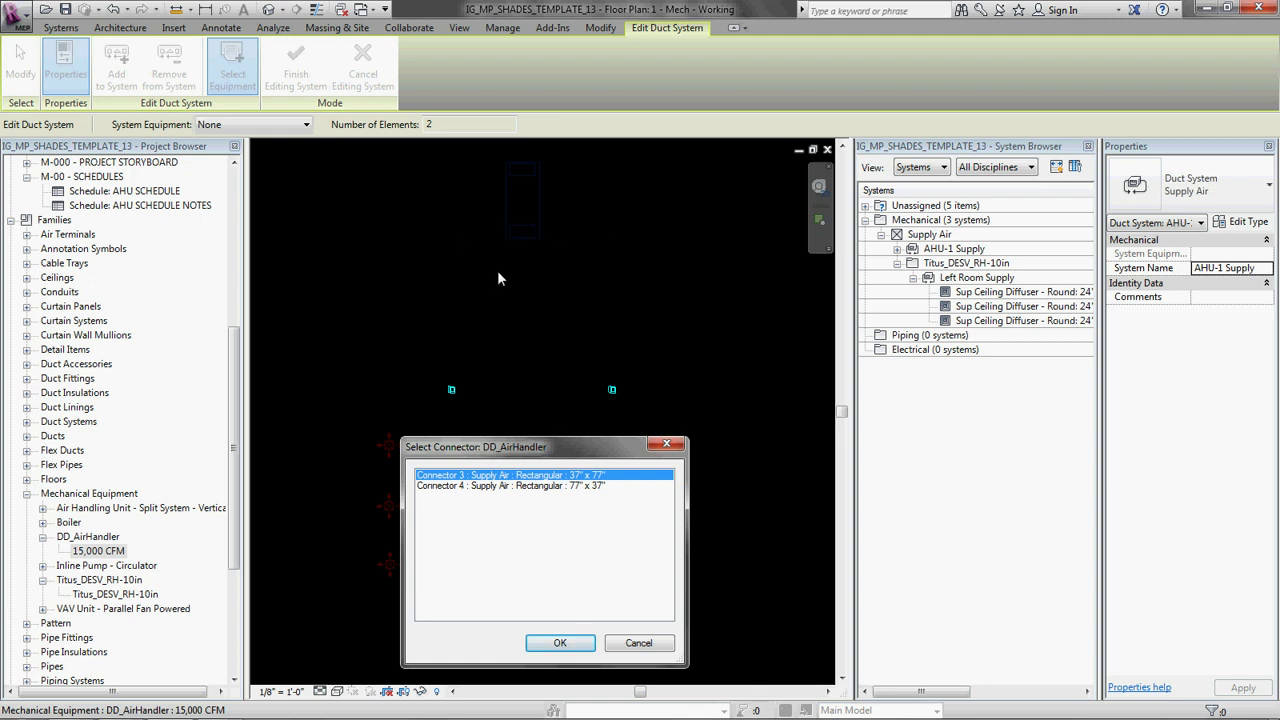
{"action": "left_click", "coordinate": [575, 486]}
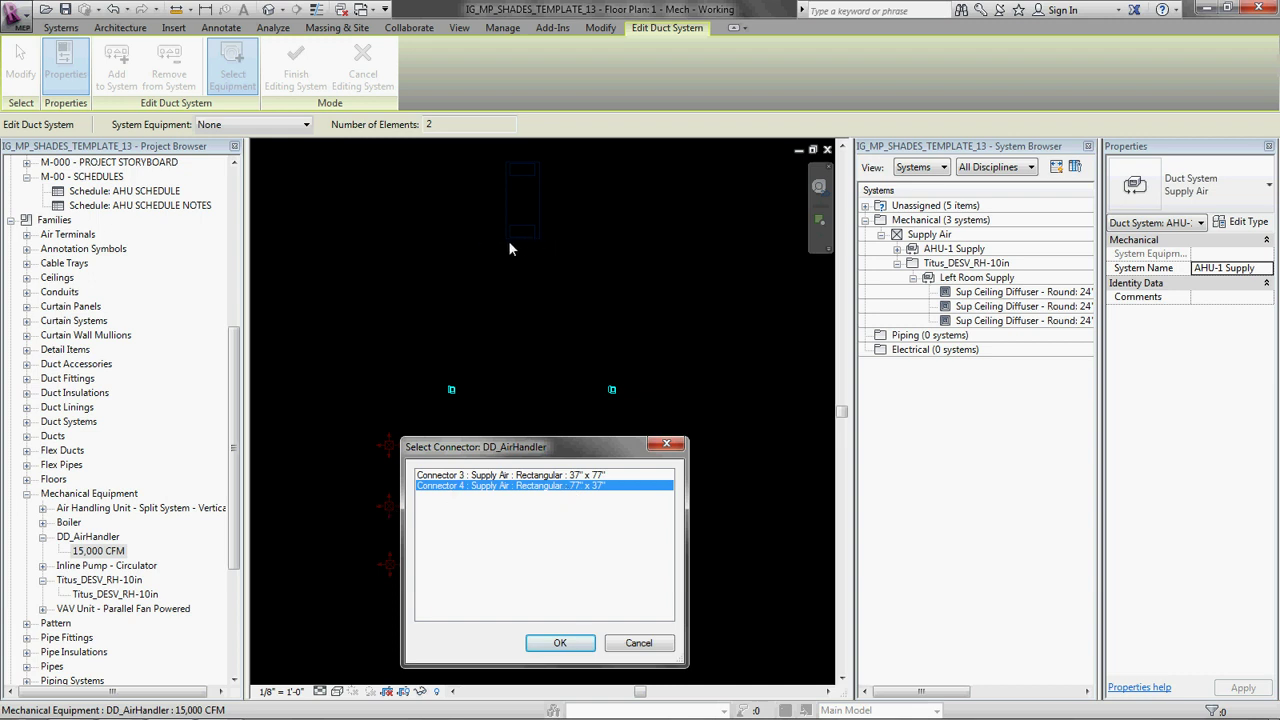
{"action": "left_click", "coordinate": [551, 646]}
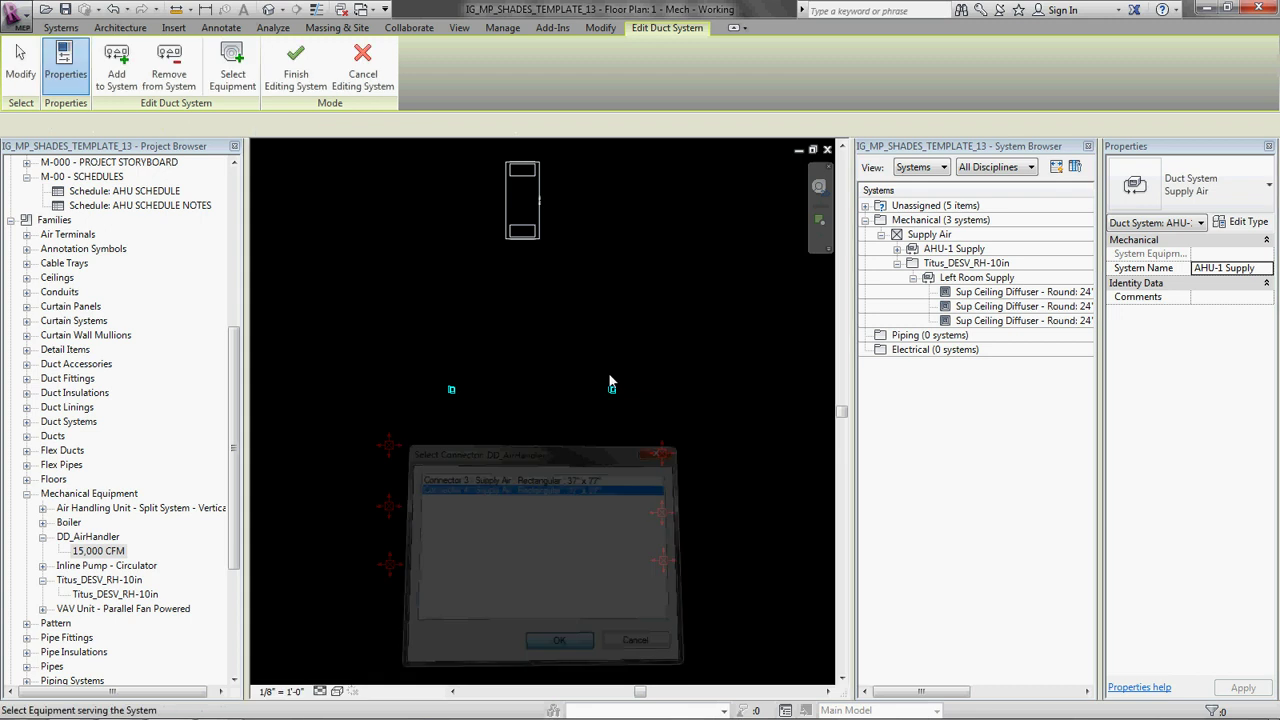
{"action": "left_click", "coordinate": [295, 64]}
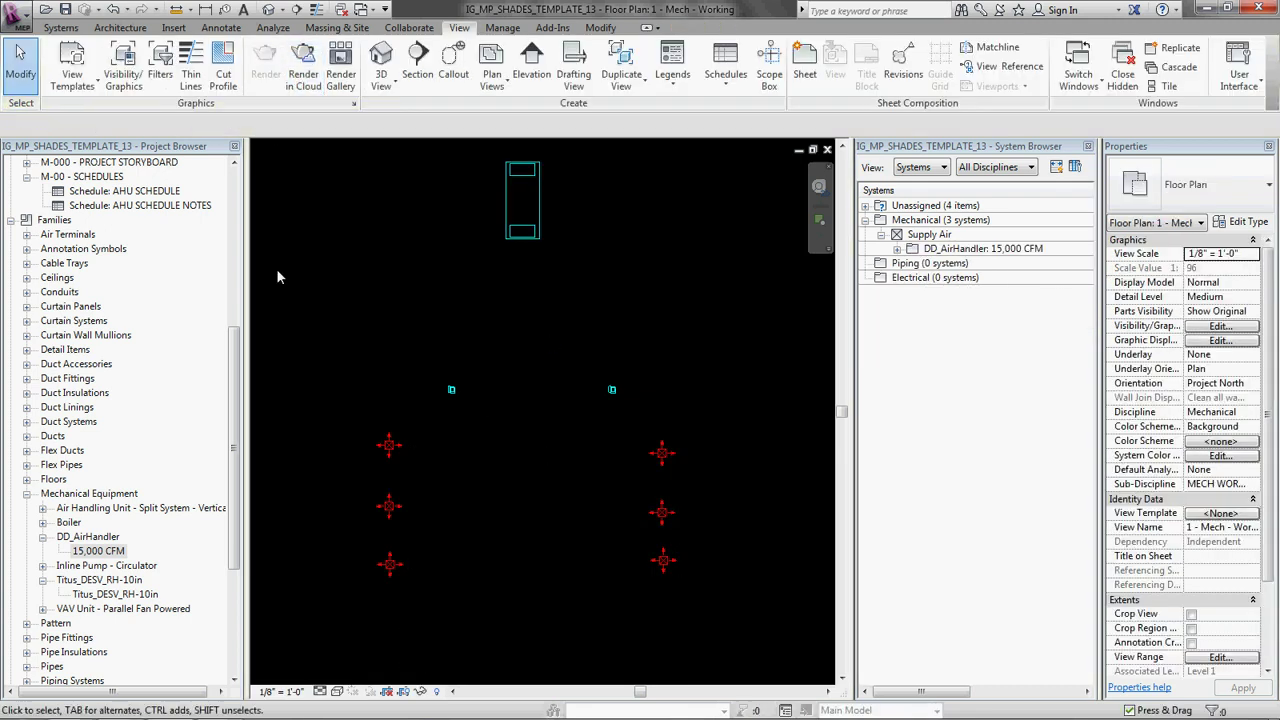
- Expand the air handler's AHU-1 Supply hierarchy down to the room diffusers and widen the System Browser to show the Flow column
{"action": "left_click", "coordinate": [897, 249]}
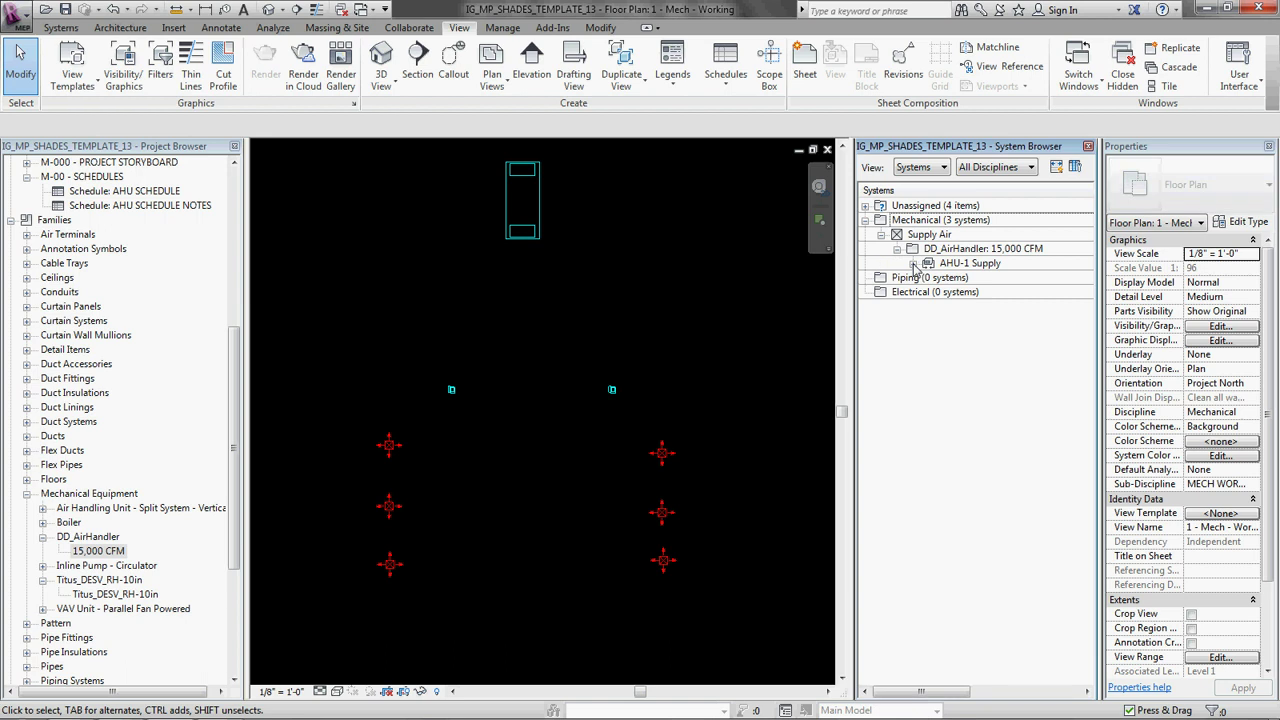
{"action": "left_click", "coordinate": [913, 263]}
{"action": "left_click", "coordinate": [929, 277]}
{"action": "left_click", "coordinate": [929, 306]}
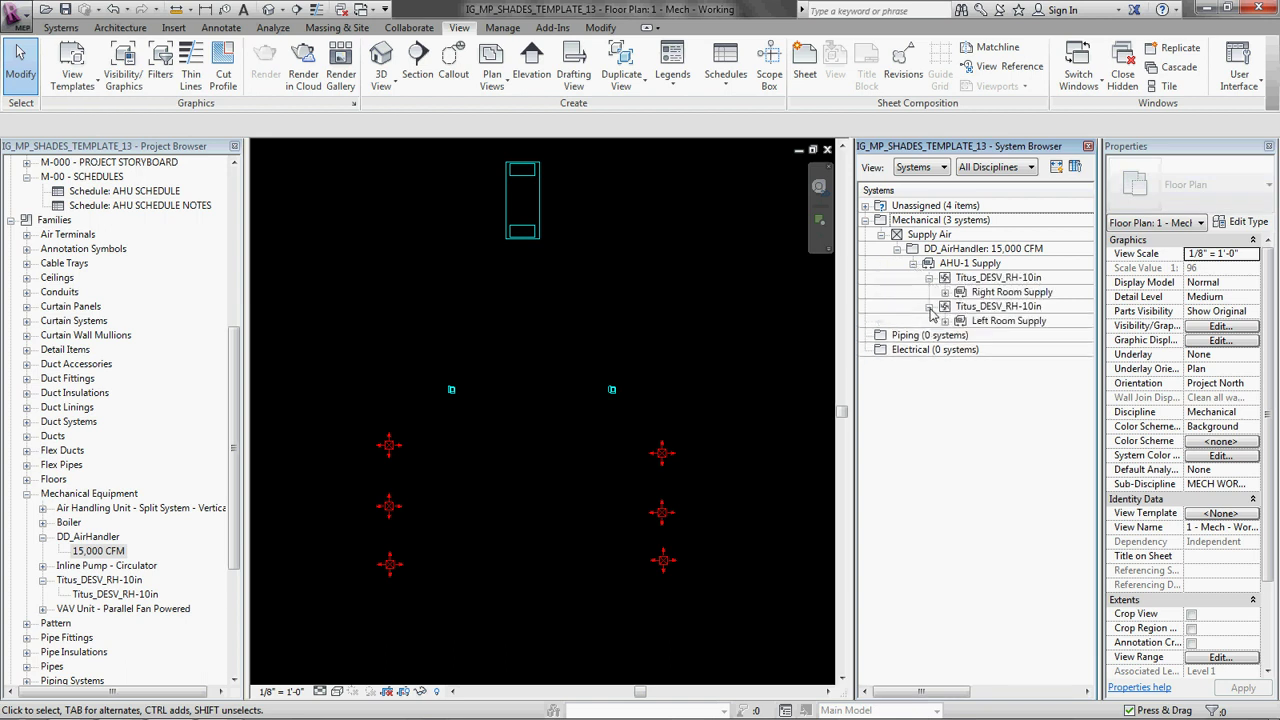
{"action": "left_click", "coordinate": [945, 292]}
{"action": "left_click", "coordinate": [945, 365]}
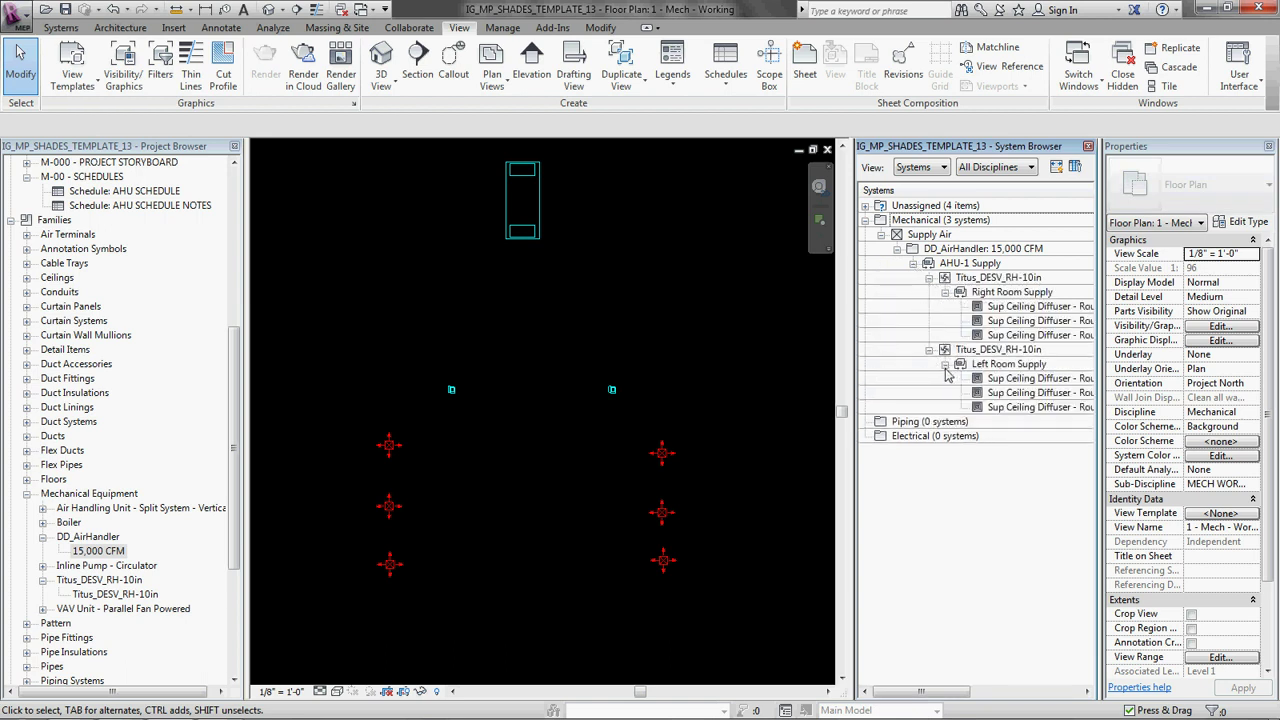
{"action": "left_click_drag", "start_coordinate": [857, 374], "coordinate": [770, 379]}
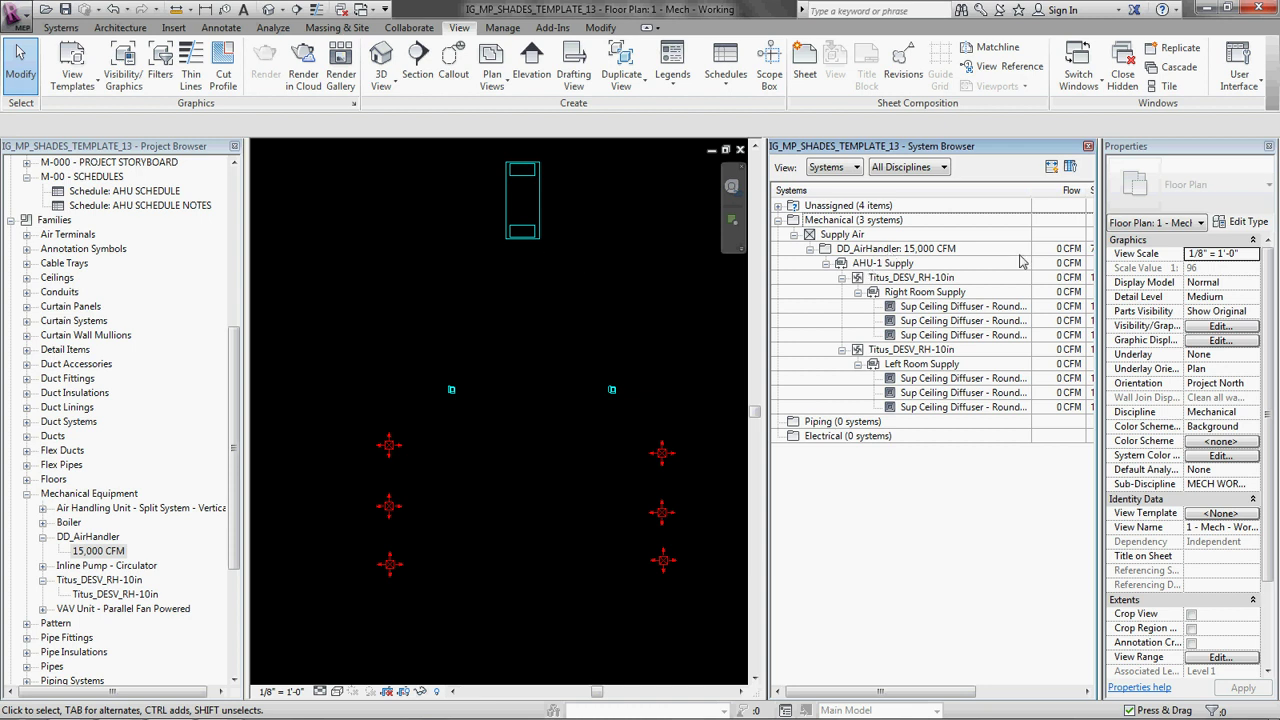
- Trace the AHU-1 Supply system, the air handler, and the Right and Left Room Supply systems from the System Browser to the plan
{"action": "left_click", "coordinate": [879, 263]}
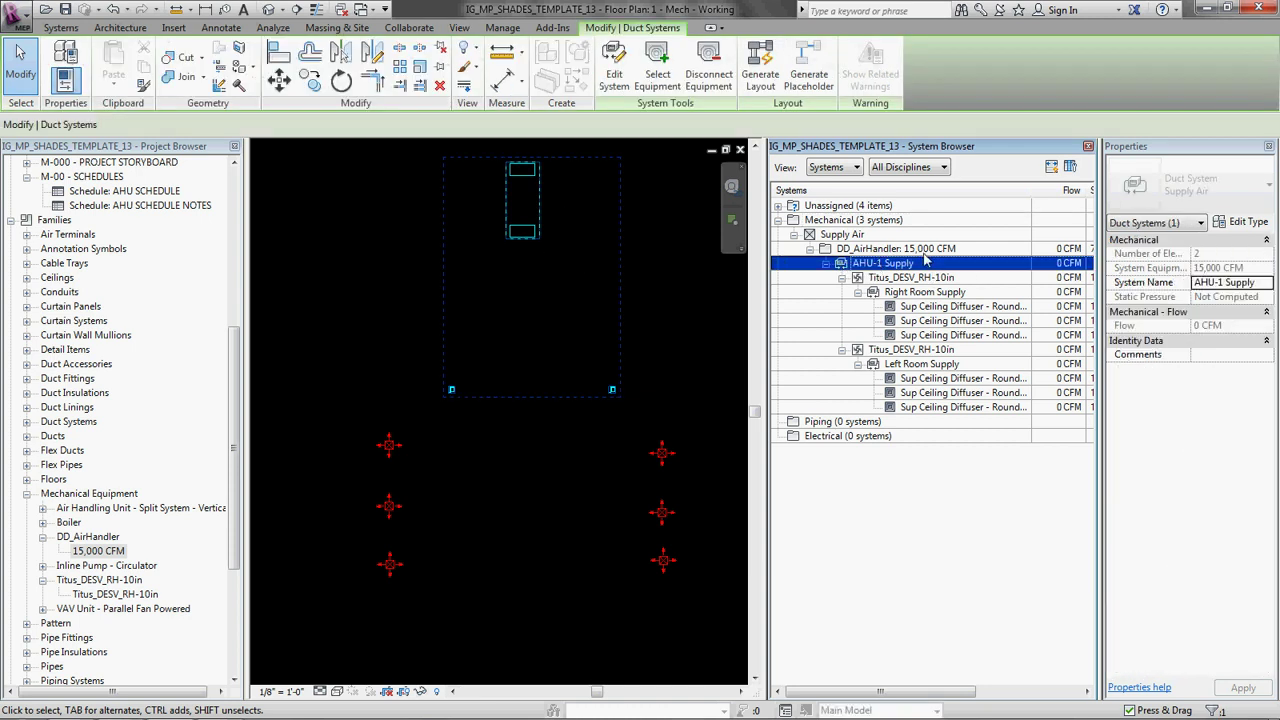
{"action": "left_click", "coordinate": [898, 249]}
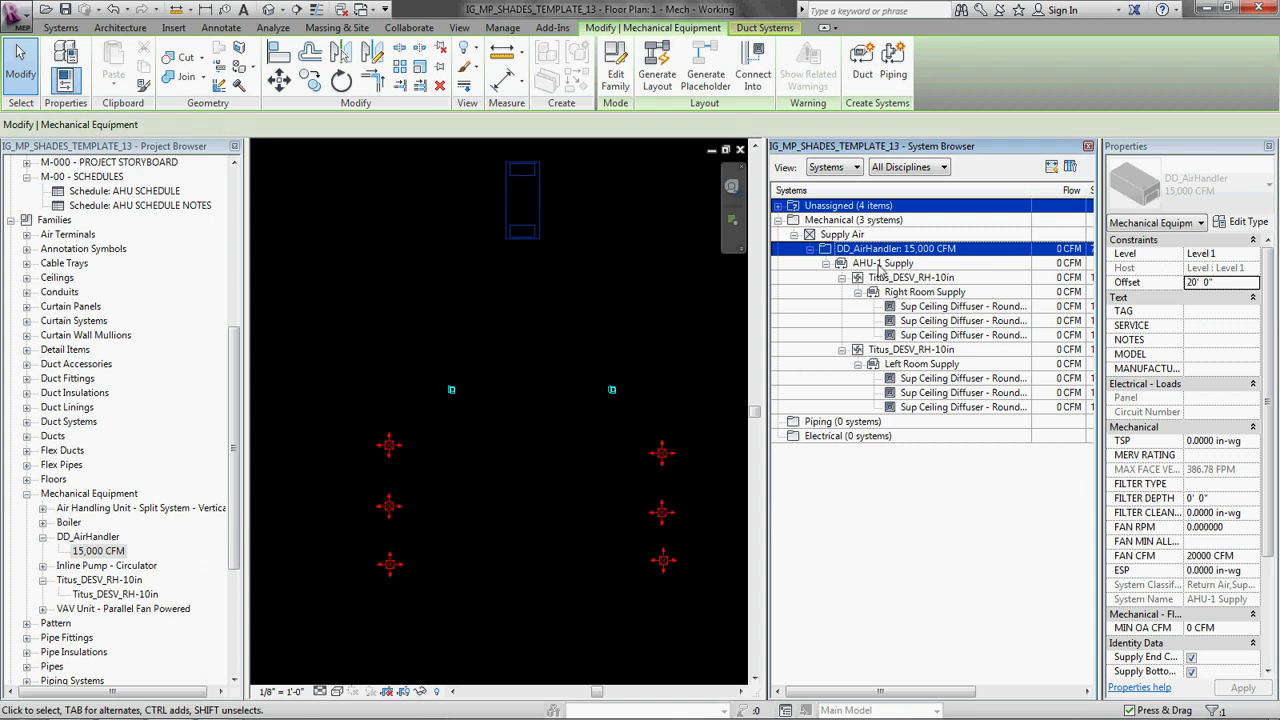
{"action": "left_click", "coordinate": [879, 263]}
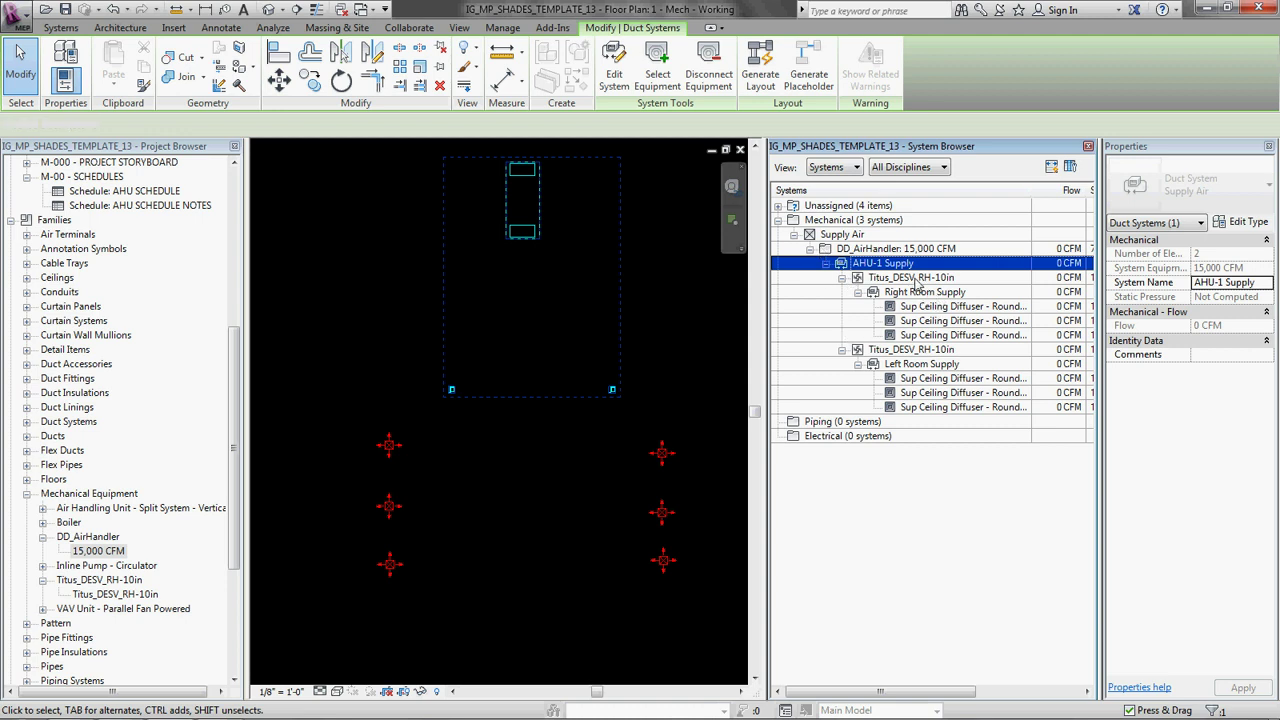
{"action": "left_click", "coordinate": [916, 278]}
{"action": "left_click", "coordinate": [912, 292]}
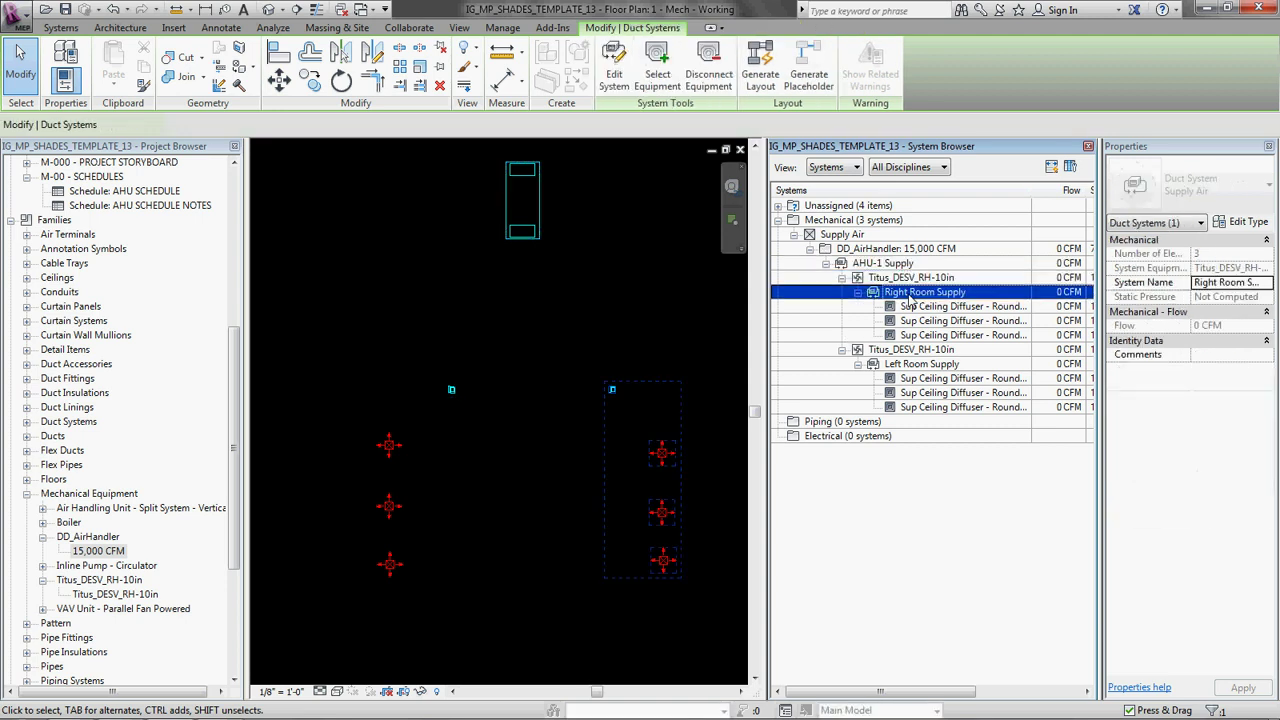
{"action": "left_click", "coordinate": [914, 365]}
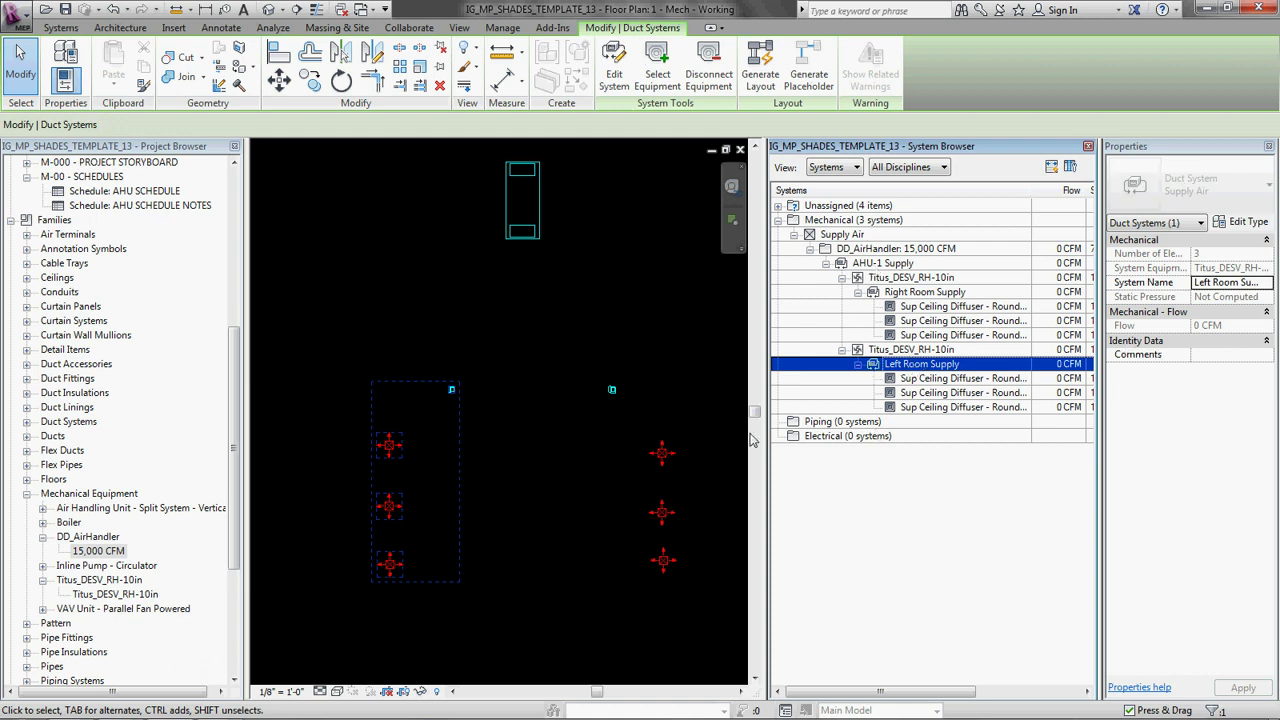
{"action": "mouse_move", "coordinate": [542, 485]}
{"action": "middle_mouse_down"}
{"action": "mouse_move", "coordinate": [512, 483]}
{"action": "mouse_move", "coordinate": [543, 474]}
{"action": "middle_mouse_up"}
{"action": "left_click", "coordinate": [512, 483]}
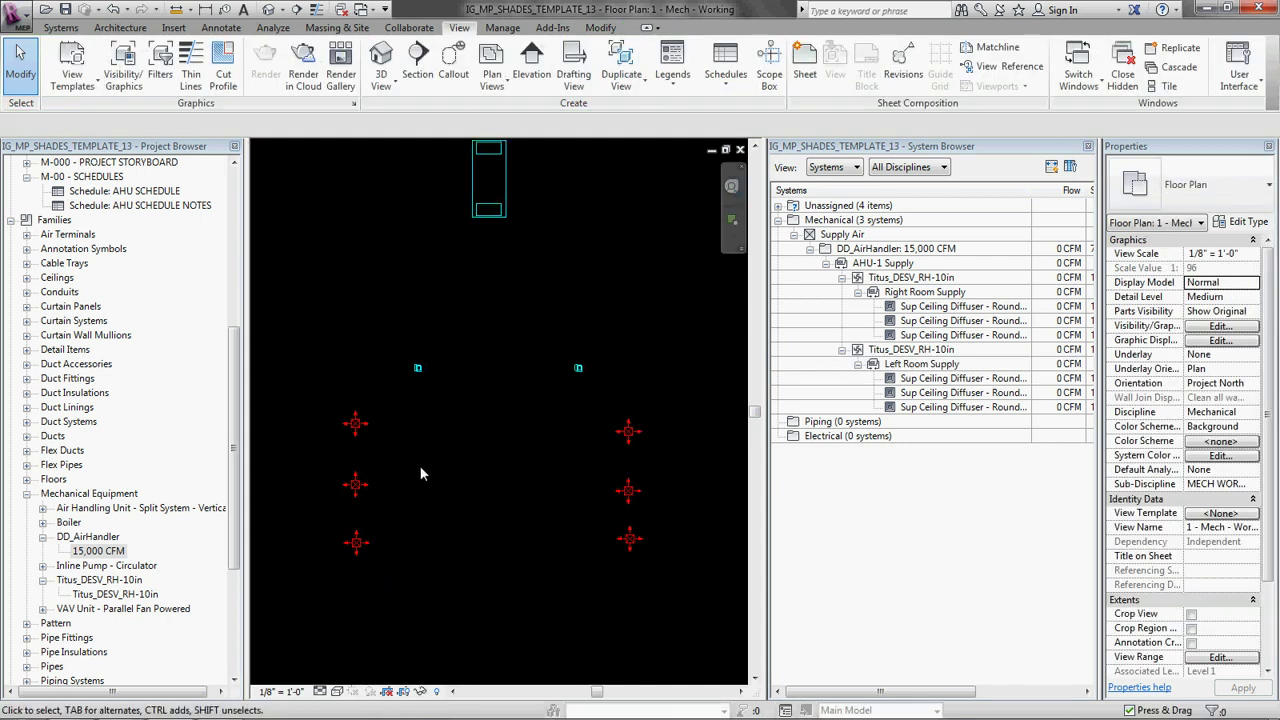
- Set the flow of all six ceiling diffusers to 250 CFM and review the Left Room Supply system's flow
{"action": "left_click", "coordinate": [627, 433]}
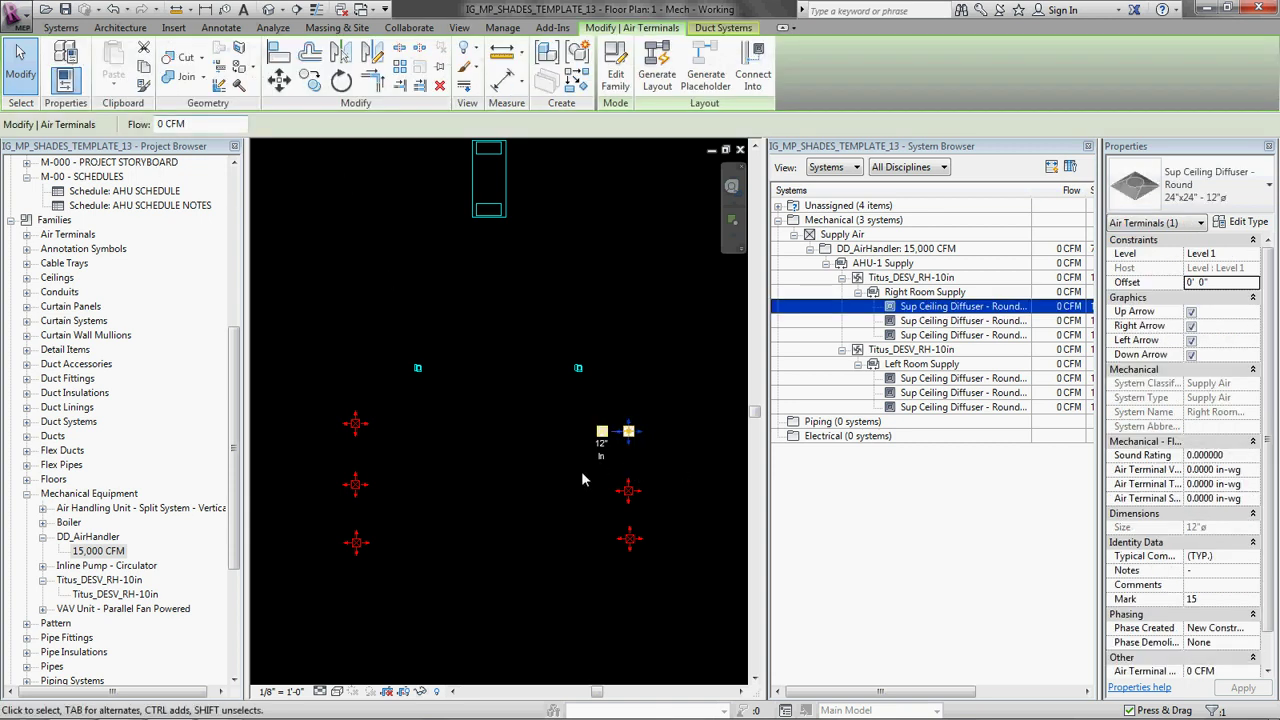
{"action": "left_click", "coordinate": [535, 508]}
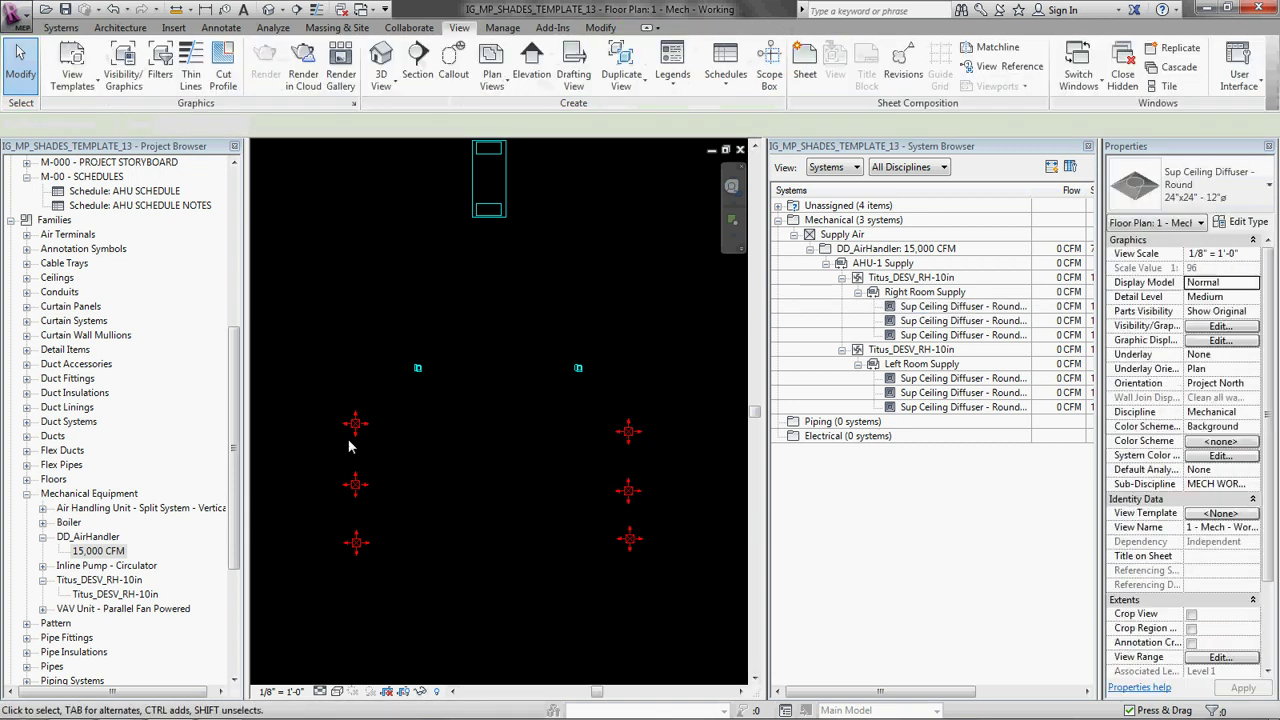
{"action": "left_click_drag", "start_coordinate": [252, 388], "coordinate": [691, 585]}
{"action": "left_click", "coordinate": [200, 128]}
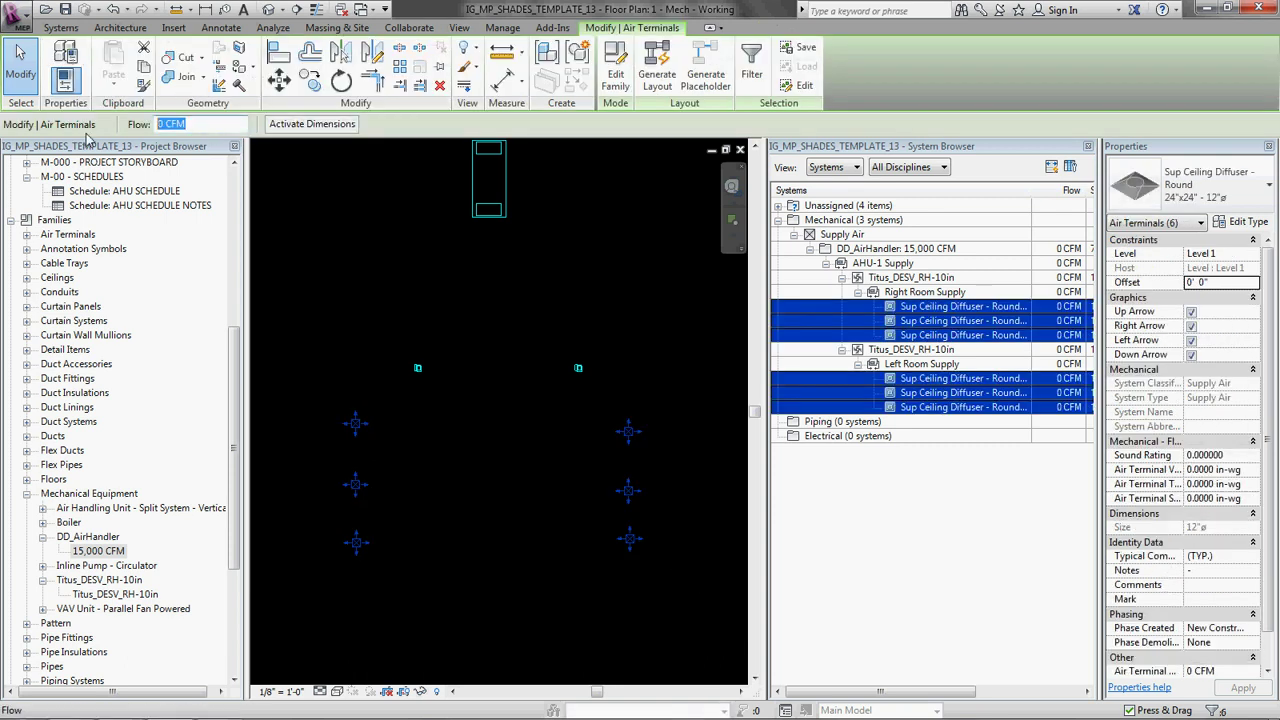
{"action": "type", "text": "250"}
{"action": "left_click", "coordinate": [516, 300]}
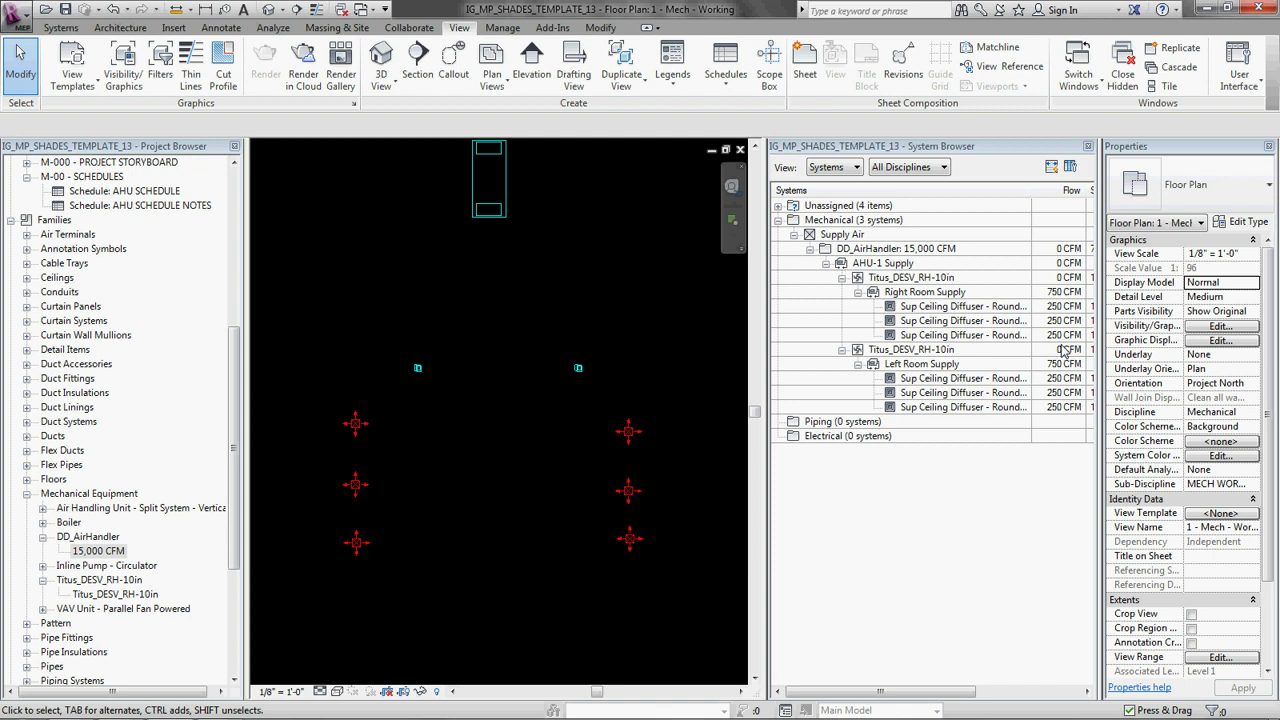
{"action": "left_click", "coordinate": [922, 364]}
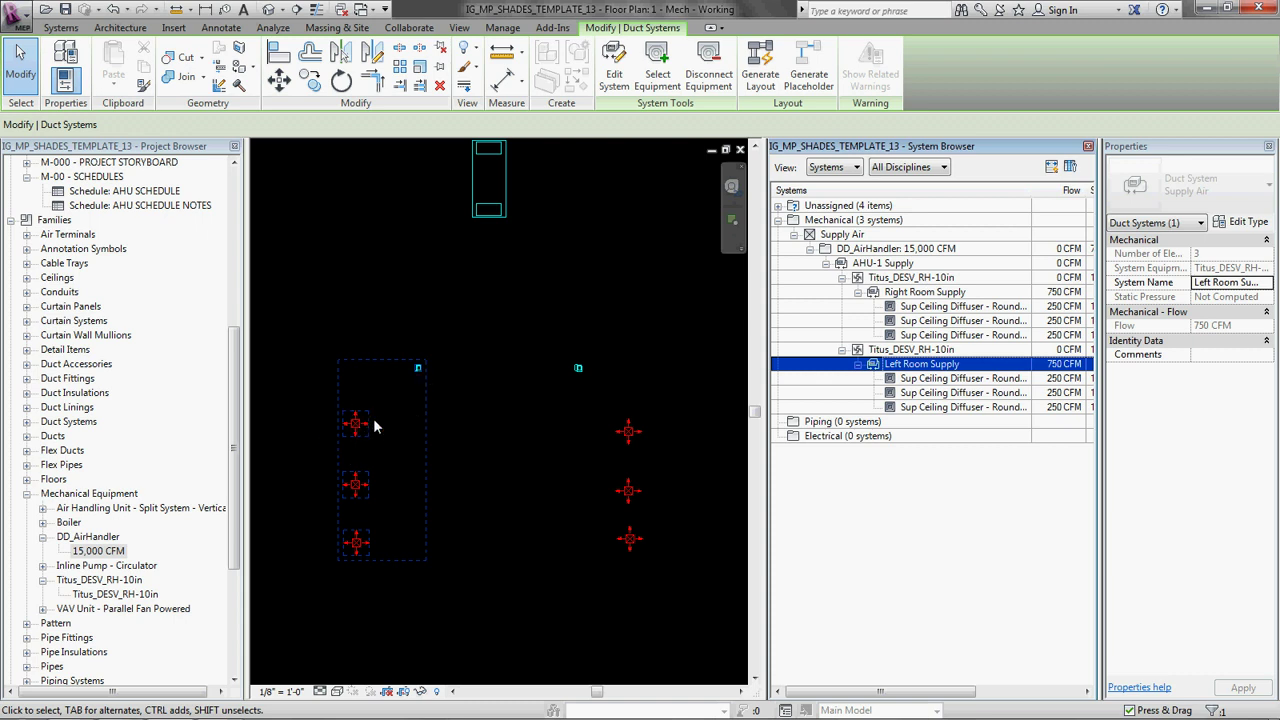
{"action": "left_click", "coordinate": [530, 466]}
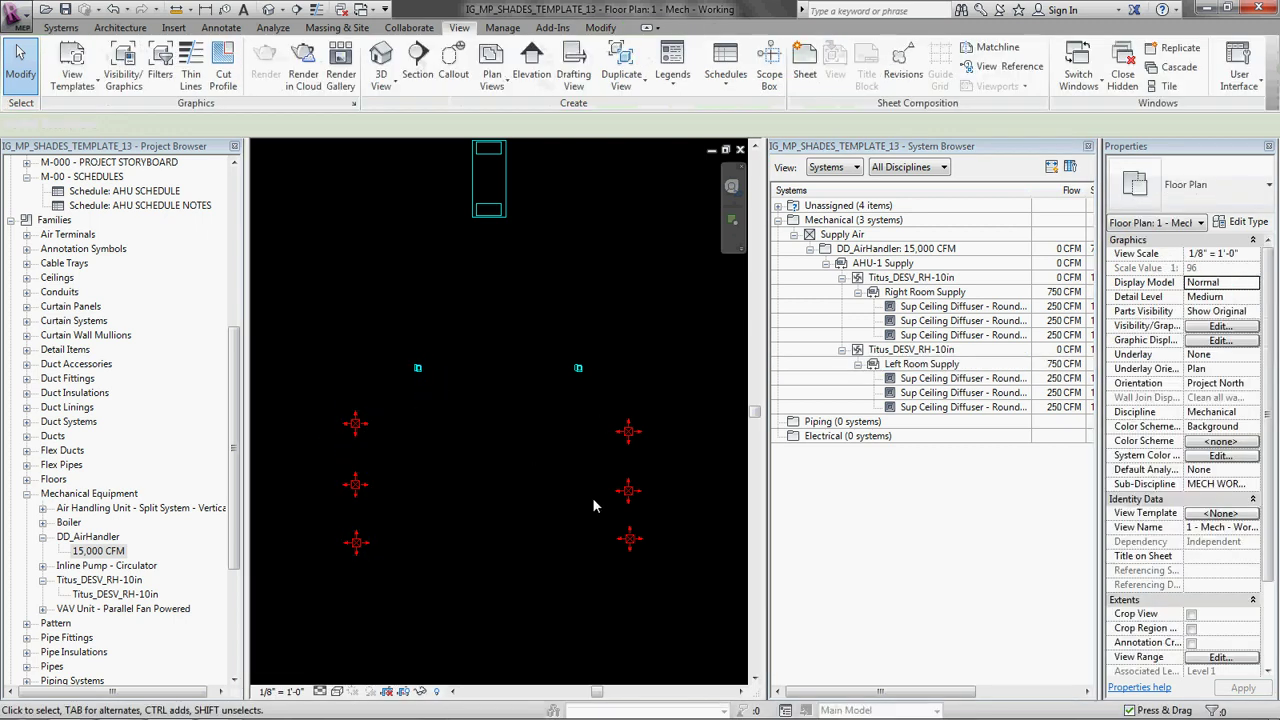
- Narrow the System Browser and display the plan close to the right terminal unit with thin lines
{"action": "middle_click_drag", "start_coordinate": [592, 498], "coordinate": [533, 501]}
{"action": "scroll", "coordinate": [535, 475], "scroll_direction": "up", "scroll_amount": 1}
{"action": "scroll", "coordinate": [536, 472], "scroll_direction": "up", "scroll_amount": 1}
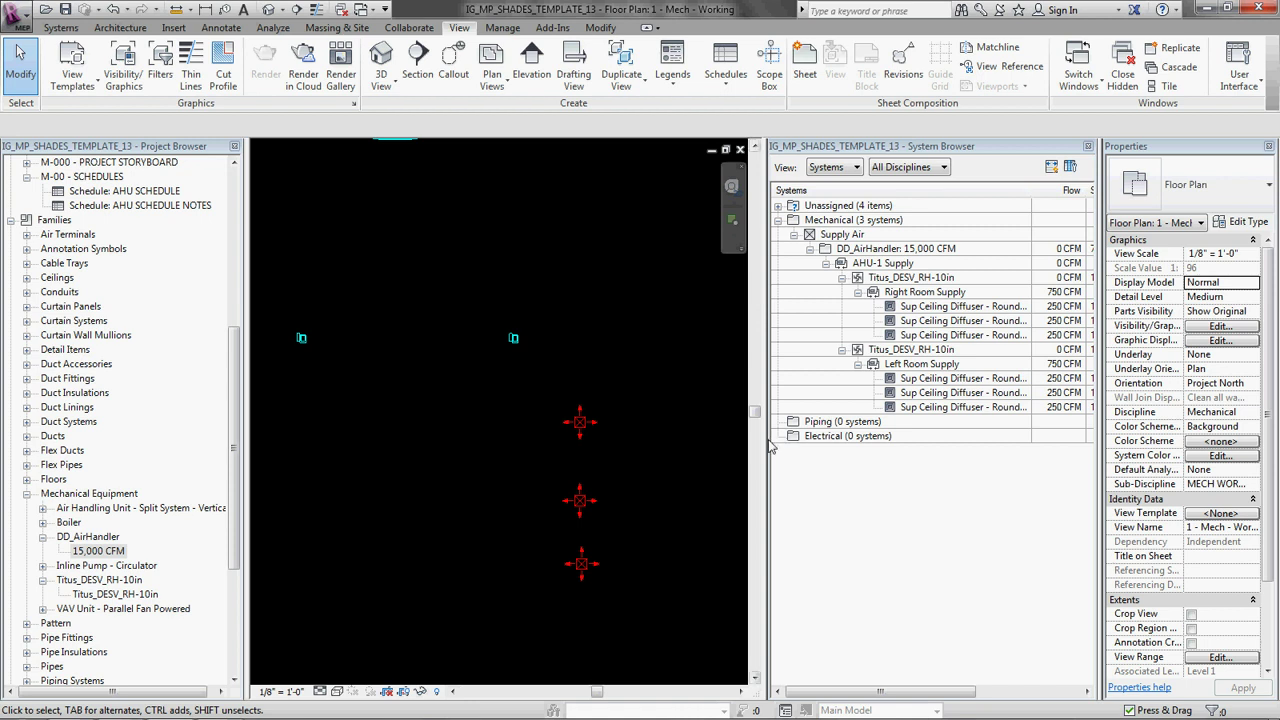
{"action": "left_click_drag", "start_coordinate": [865, 444], "coordinate": [855, 444]}
{"action": "scroll", "coordinate": [515, 355], "scroll_direction": "up", "scroll_amount": 6}
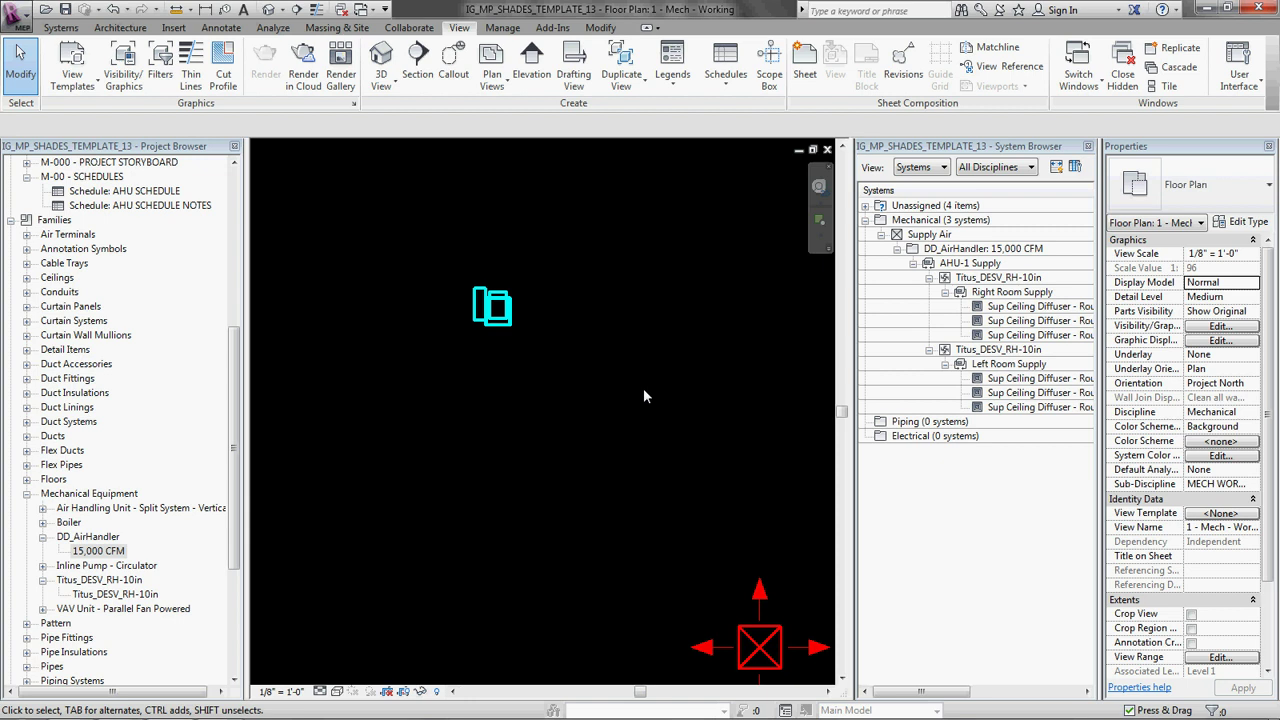
{"action": "key", "text": "t"}
{"action": "key", "text": "l"}
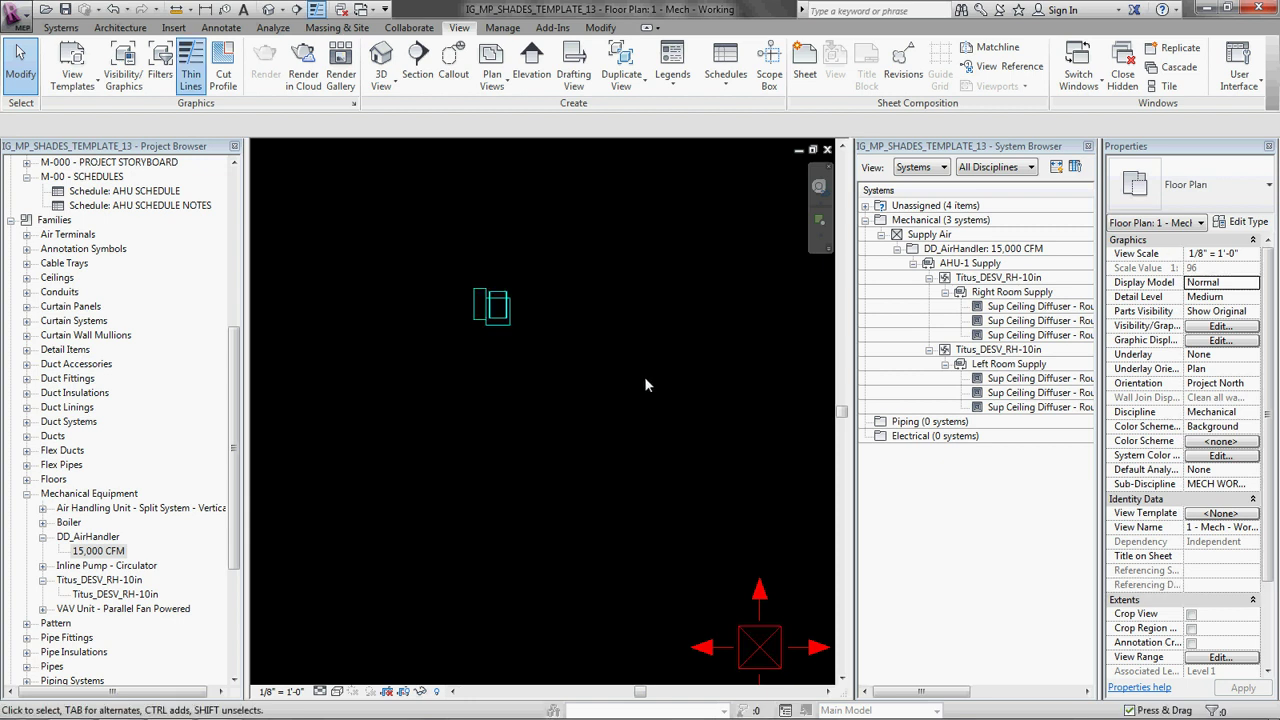
- Draw a 14" Round Duct - Taps main about 48'-6" long from the right Titus unit's outlet, running straight past the three diffusers
{"action": "left_click", "coordinate": [491, 349]}
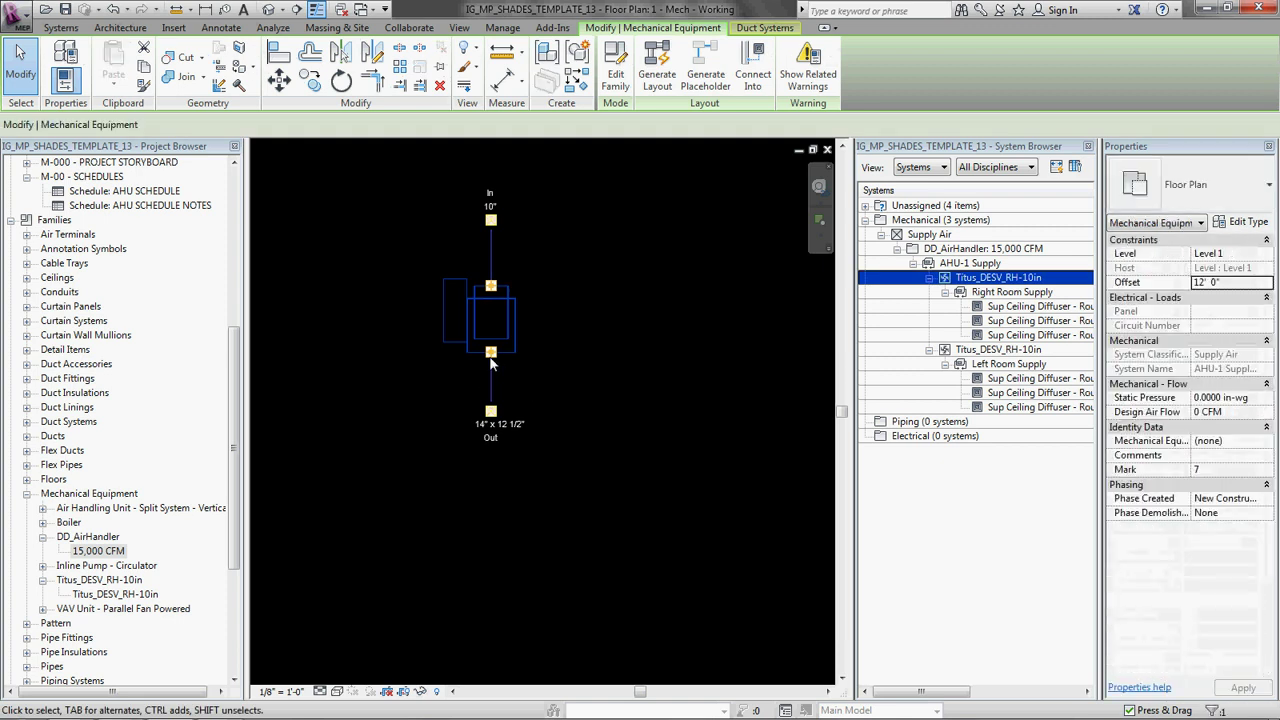
{"action": "right_click", "coordinate": [494, 369]}
{"action": "left_click", "coordinate": [540, 329]}
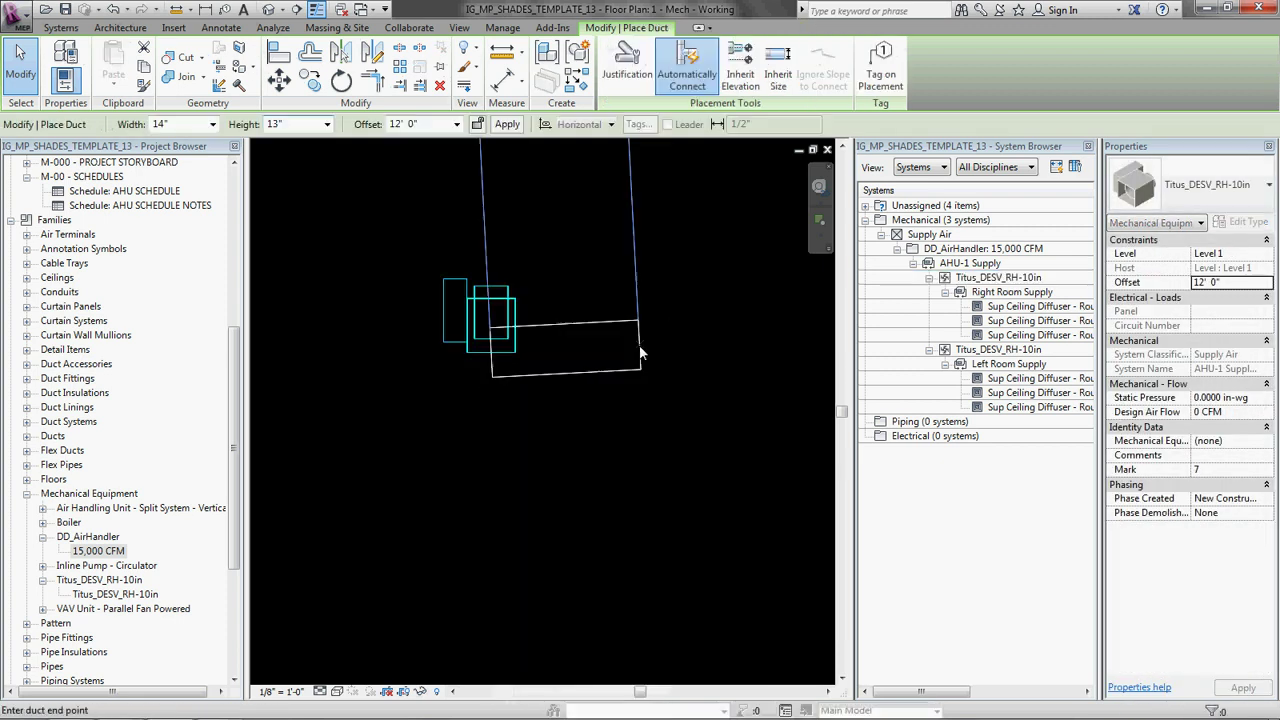
{"action": "left_click", "coordinate": [1222, 190]}
{"action": "scroll", "coordinate": [1170, 420], "scroll_direction": "down", "scroll_amount": 3}
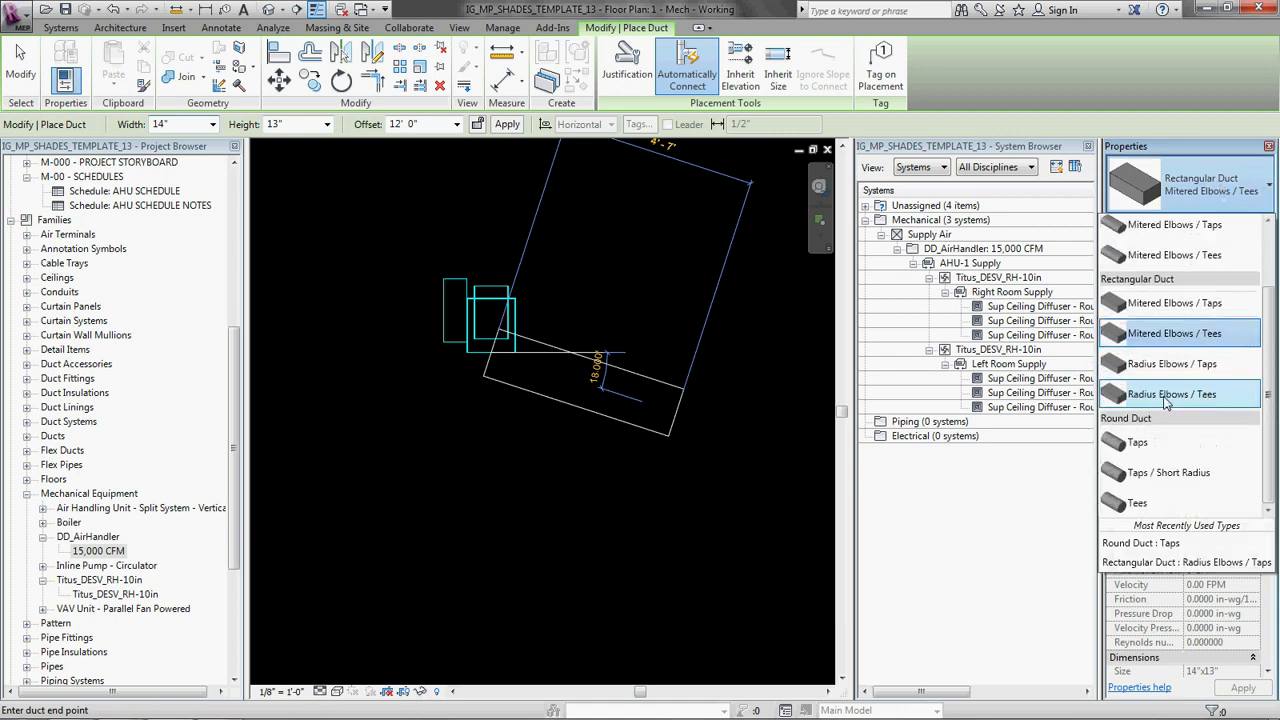
{"action": "left_click", "coordinate": [1150, 442]}
{"action": "scroll", "coordinate": [521, 445], "scroll_direction": "down", "scroll_amount": 2}
{"action": "middle_click_drag", "start_coordinate": [522, 443], "coordinate": [525, 206]}
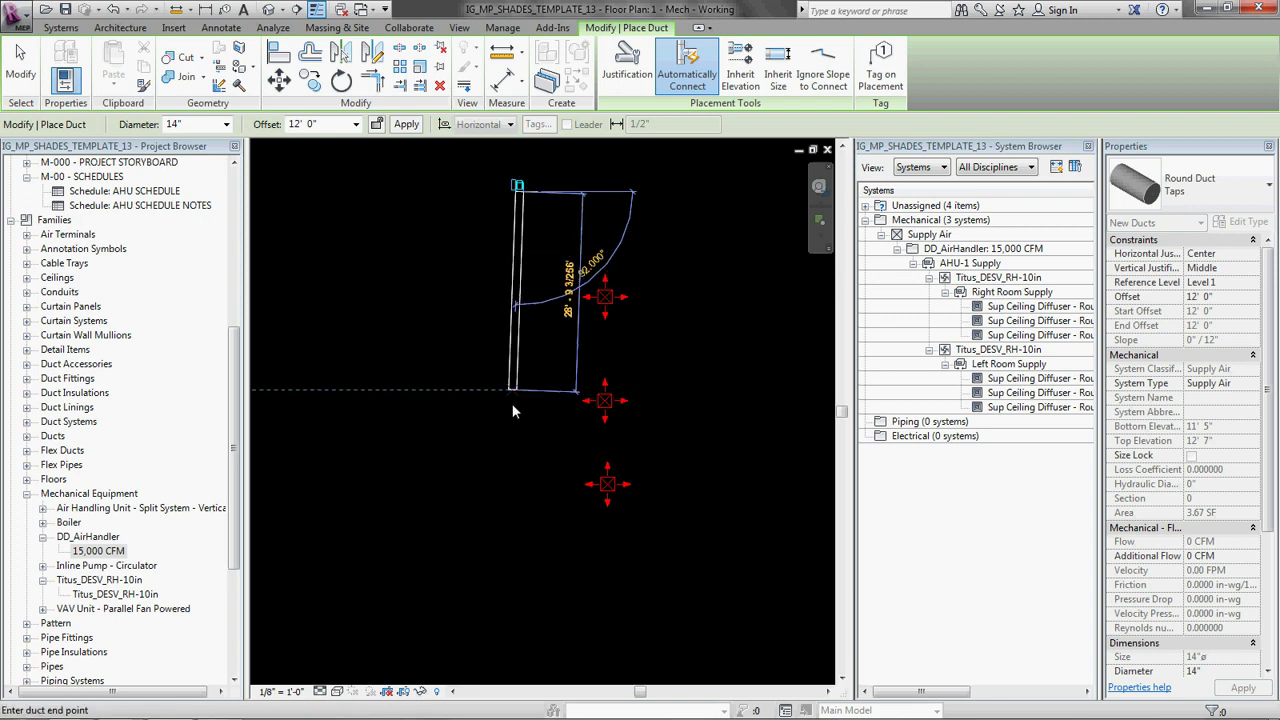
{"action": "left_click", "coordinate": [524, 543]}
{"action": "key", "text": "Escape"}
{"action": "key", "text": "Escape"}
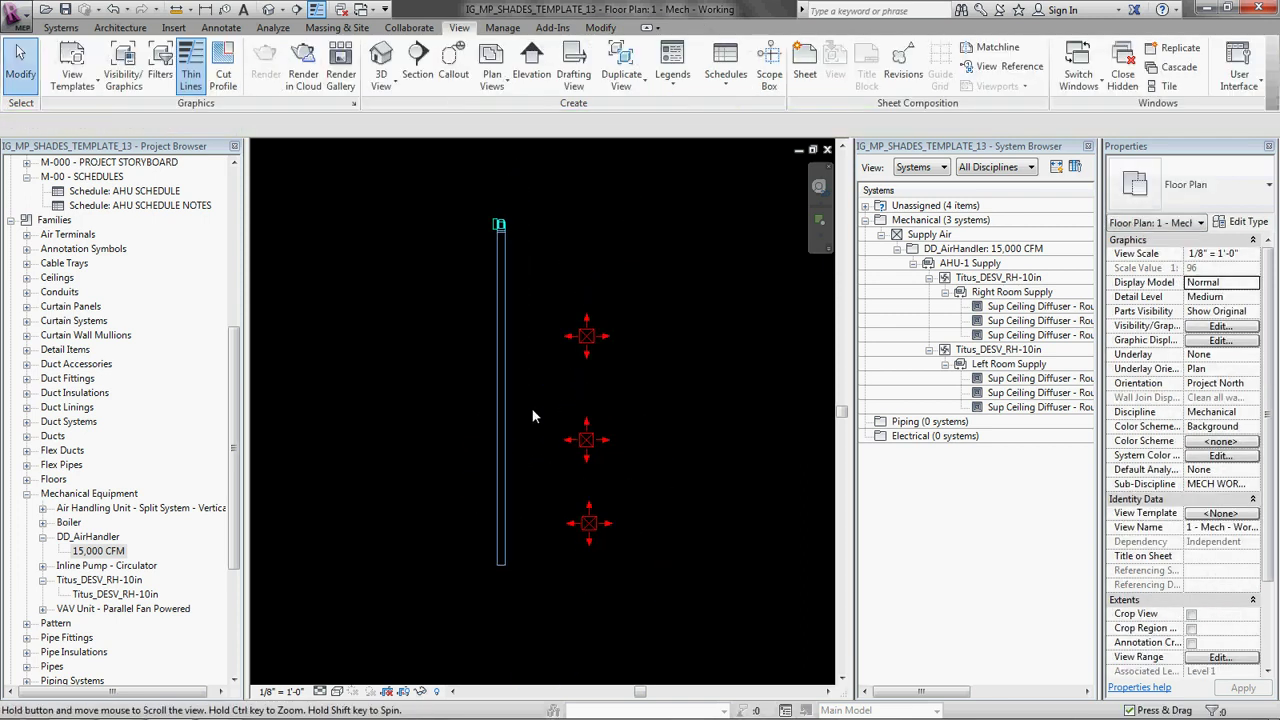
- Draw a 12" round branch duct off the main at 45 degrees, turning horizontal to end beside the right room's uppermost diffuser
{"action": "scroll", "coordinate": [548, 370], "scroll_direction": "up", "scroll_amount": 2}
{"action": "key", "text": "d"}
{"action": "key", "text": "t"}
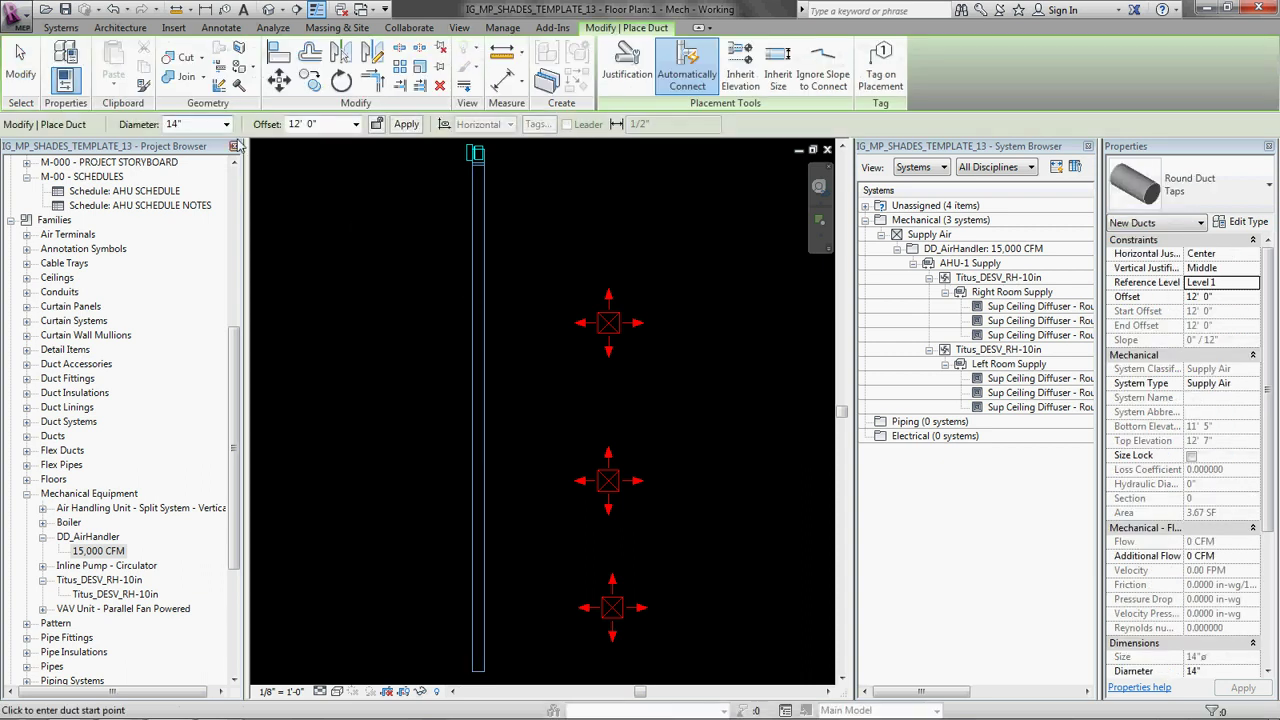
{"action": "left_click", "coordinate": [227, 124]}
{"action": "scroll", "coordinate": [187, 220], "scroll_direction": "up", "scroll_amount": 3}
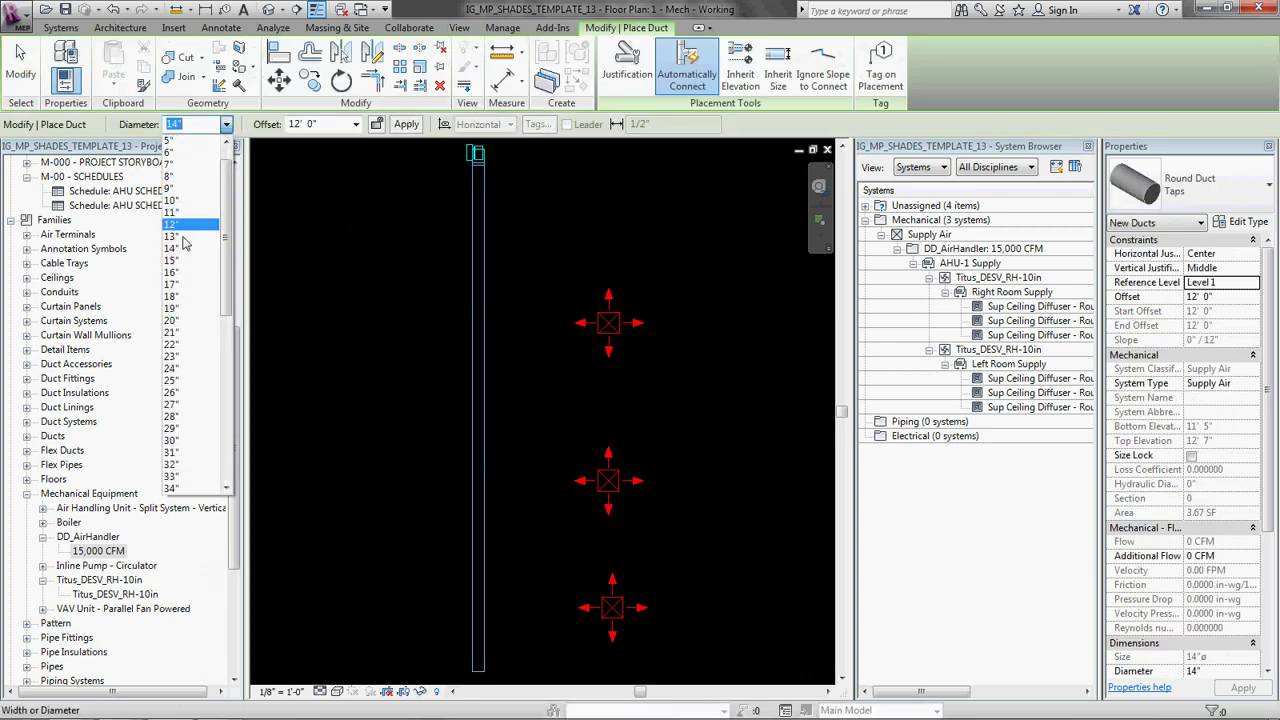
{"action": "left_click", "coordinate": [184, 226]}
{"action": "middle_click_drag", "start_coordinate": [533, 195], "coordinate": [515, 271]}
{"action": "scroll", "coordinate": [515, 271], "scroll_direction": "up", "scroll_amount": 2}
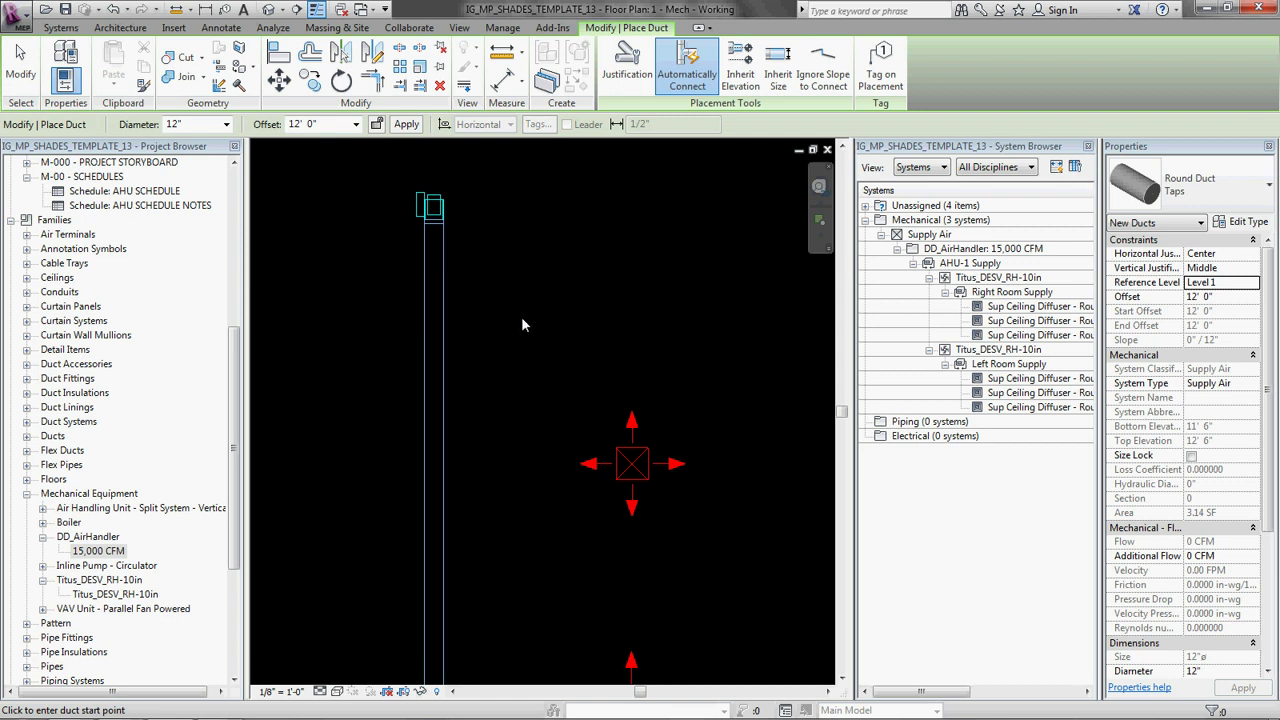
{"action": "left_click", "coordinate": [436, 352]}
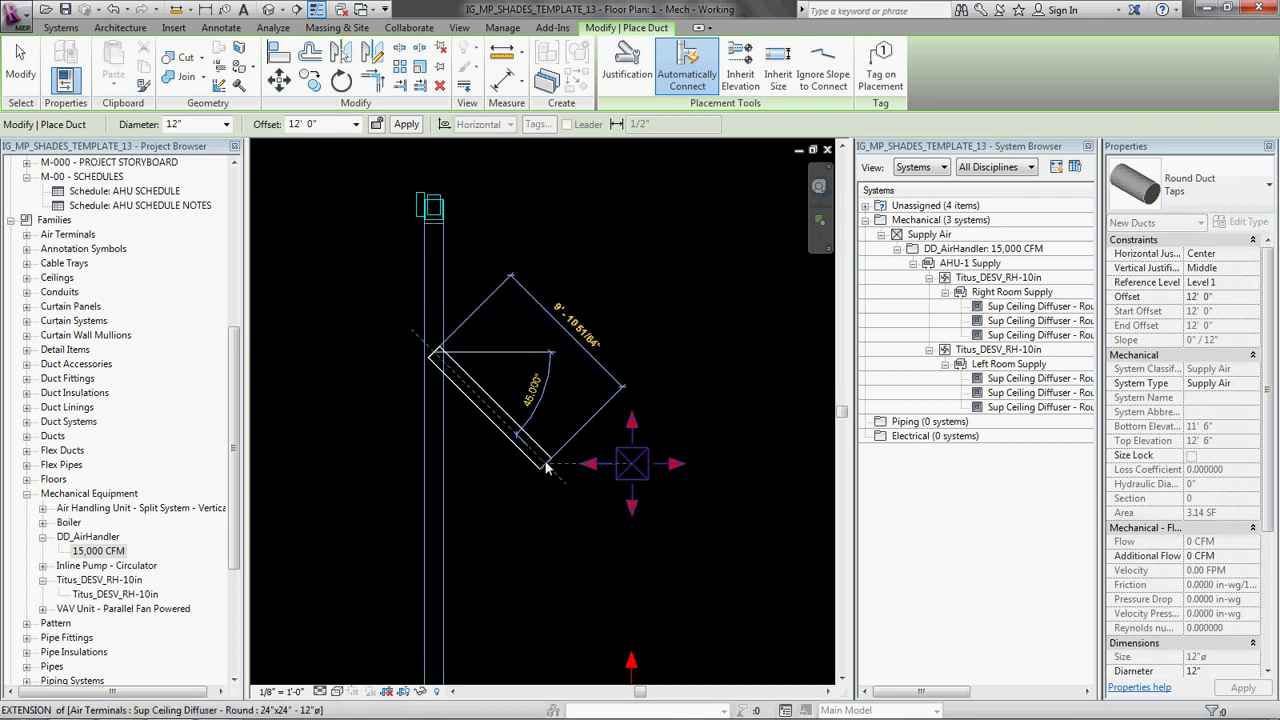
{"action": "left_click", "coordinate": [547, 467]}
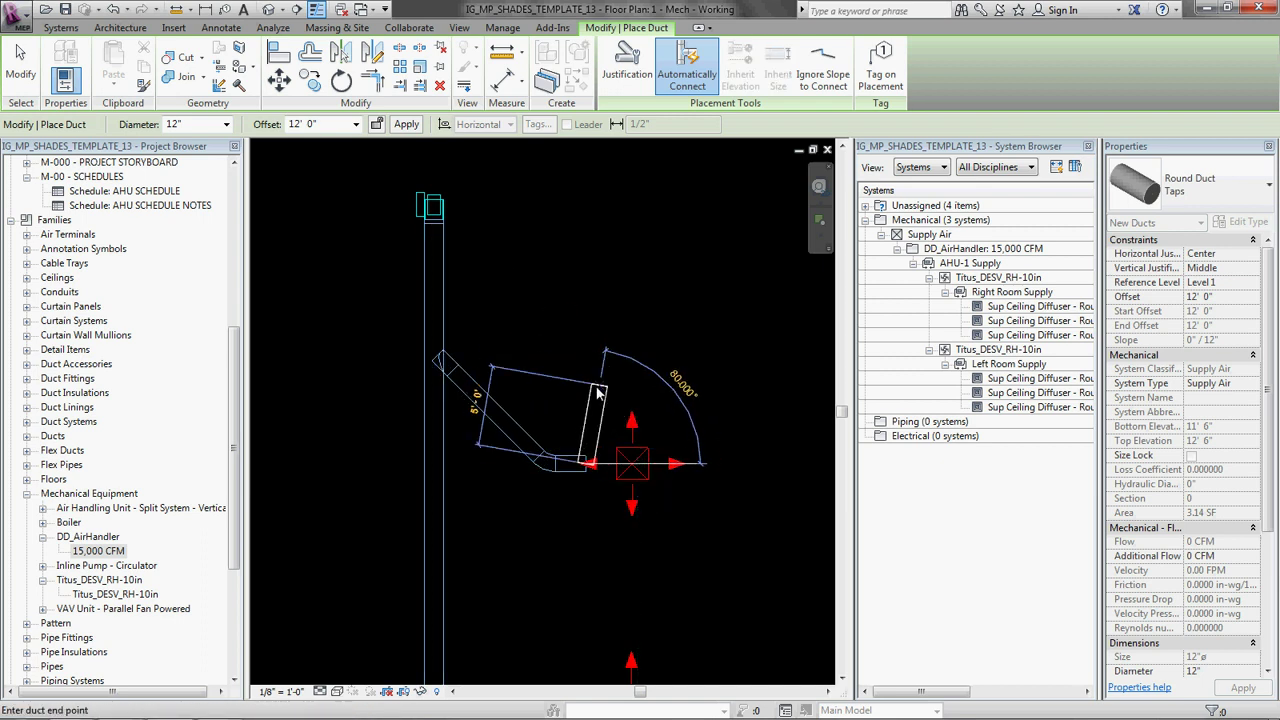
- Connect the end of the first branch duct to the uppermost diffuser with 12" round flex duct
{"action": "middle_click_drag", "start_coordinate": [599, 388], "coordinate": [587, 330]}
{"action": "scroll", "coordinate": [587, 330], "scroll_direction": "up", "scroll_amount": 1}
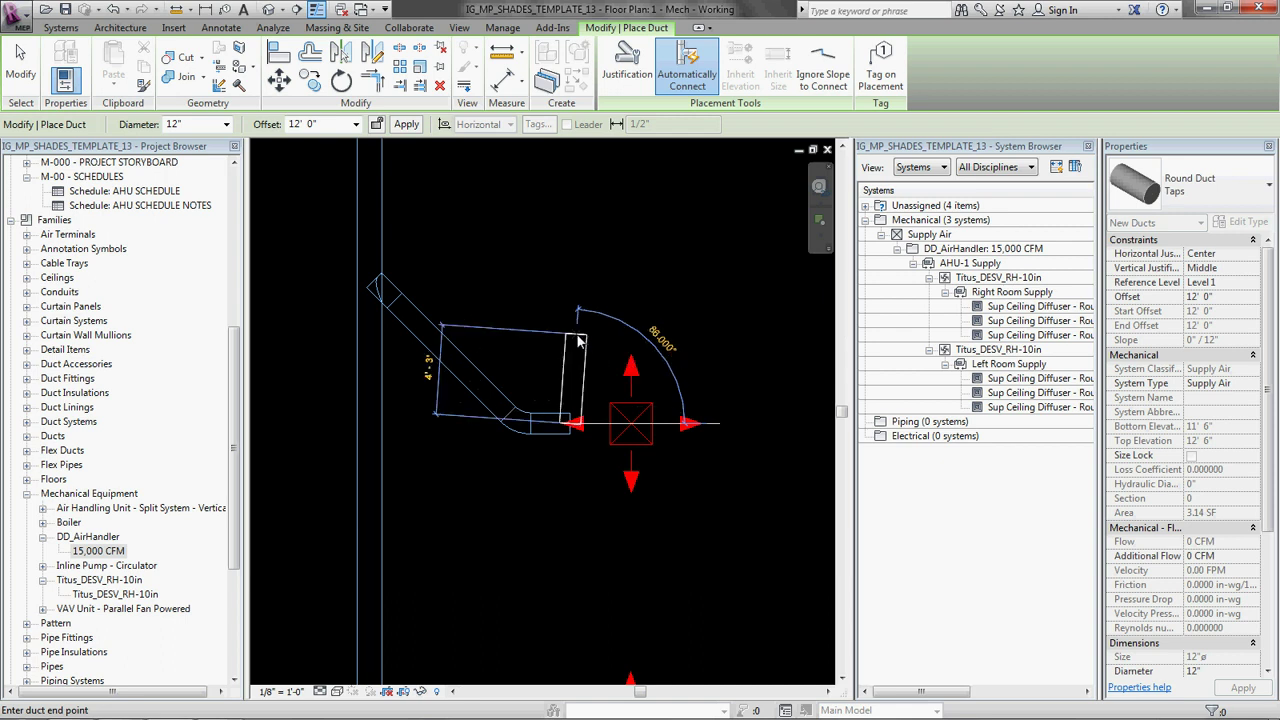
{"action": "key", "text": "f"}
{"action": "key", "text": "d"}
{"action": "scroll", "coordinate": [631, 576], "scroll_direction": "down", "scroll_amount": 1}
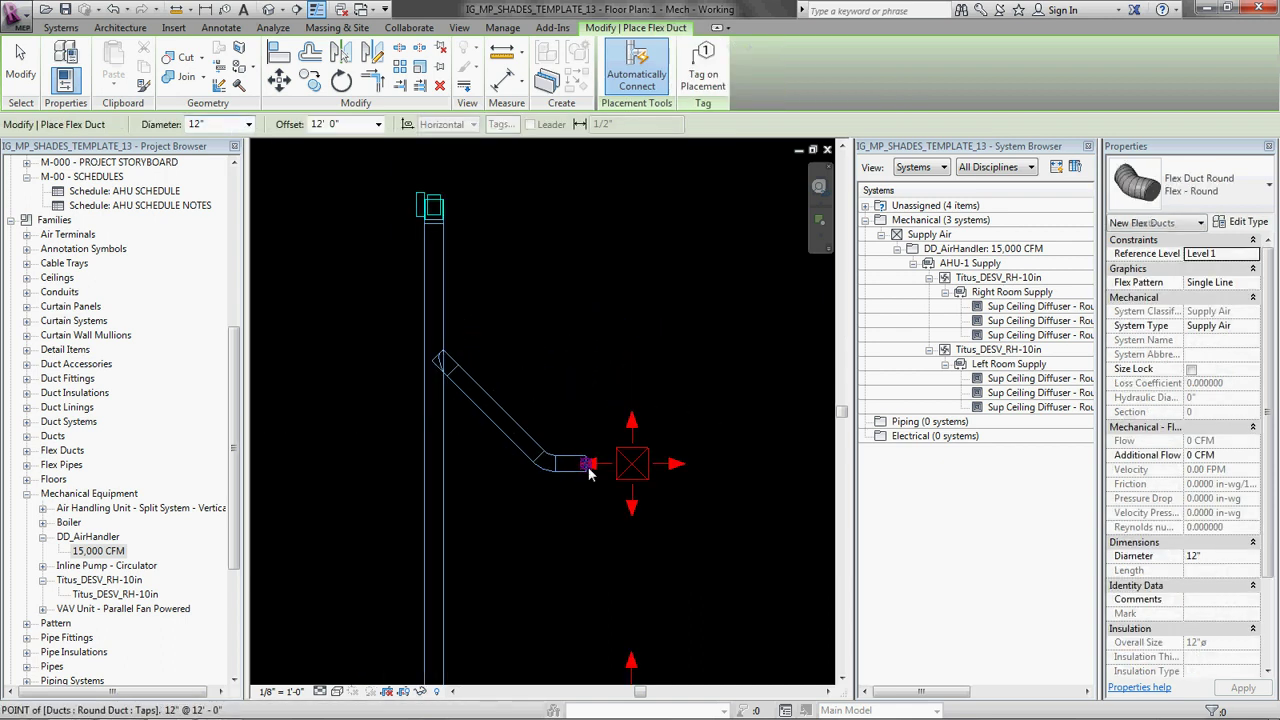
{"action": "left_click", "coordinate": [585, 463]}
{"action": "left_click", "coordinate": [632, 465]}
- Draw a 12" round branch duct off the main at an angle, turning horizontal toward the right room's middle diffuser
{"action": "scroll", "coordinate": [577, 418], "scroll_direction": "down", "scroll_amount": 1}
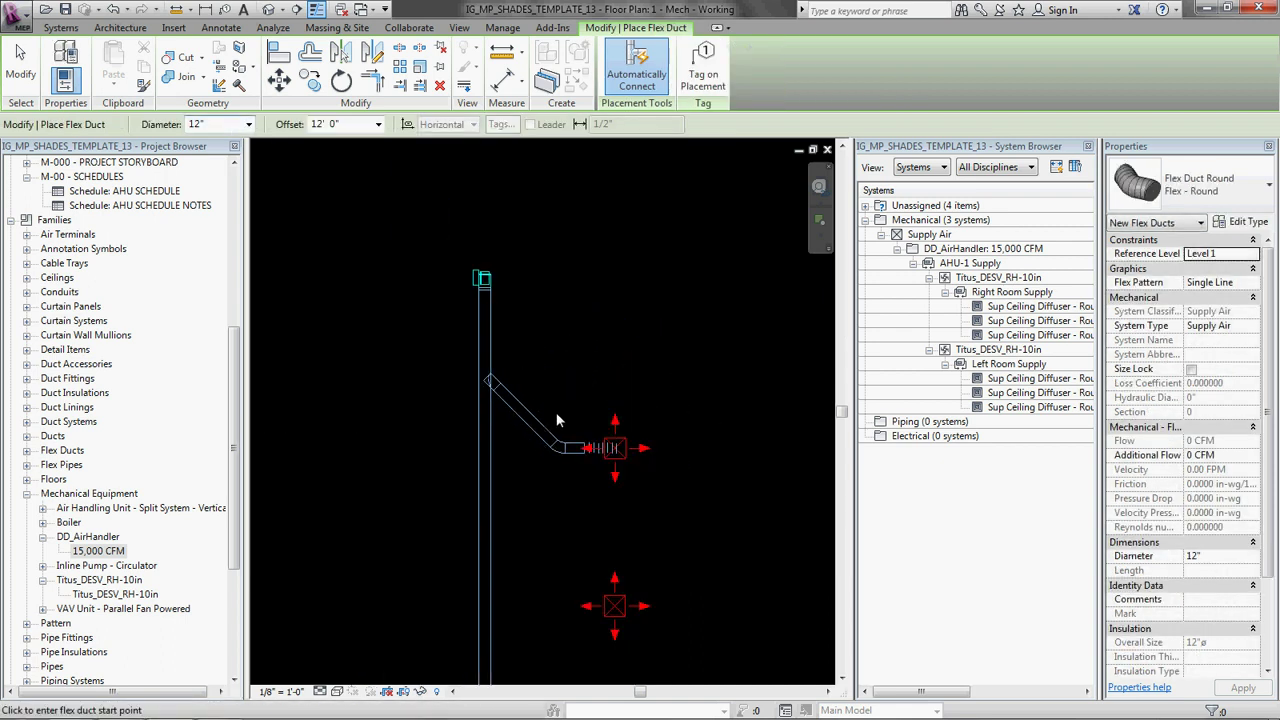
{"action": "middle_click_drag", "start_coordinate": [570, 511], "coordinate": [564, 358]}
{"action": "key", "text": "d"}
{"action": "key", "text": "t"}
{"action": "key", "text": "d"}
{"action": "key", "text": "t"}
{"action": "left_click", "coordinate": [480, 381]}
{"action": "left_click", "coordinate": [556, 454]}
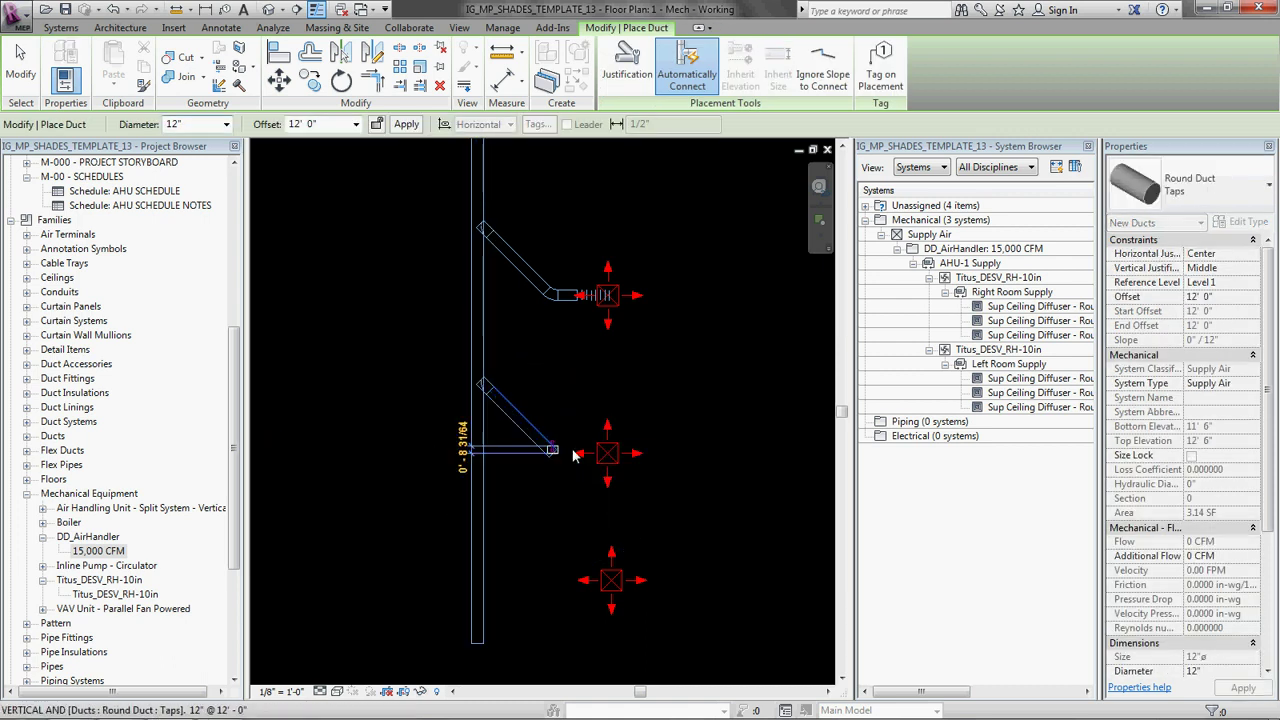
{"action": "left_click", "coordinate": [578, 456]}
- Connect the second branch duct to the middle diffuser with 12" round flex duct
{"action": "key", "text": "f"}
{"action": "key", "text": "l"}
{"action": "scroll", "coordinate": [575, 452], "scroll_direction": "up", "scroll_amount": 2}
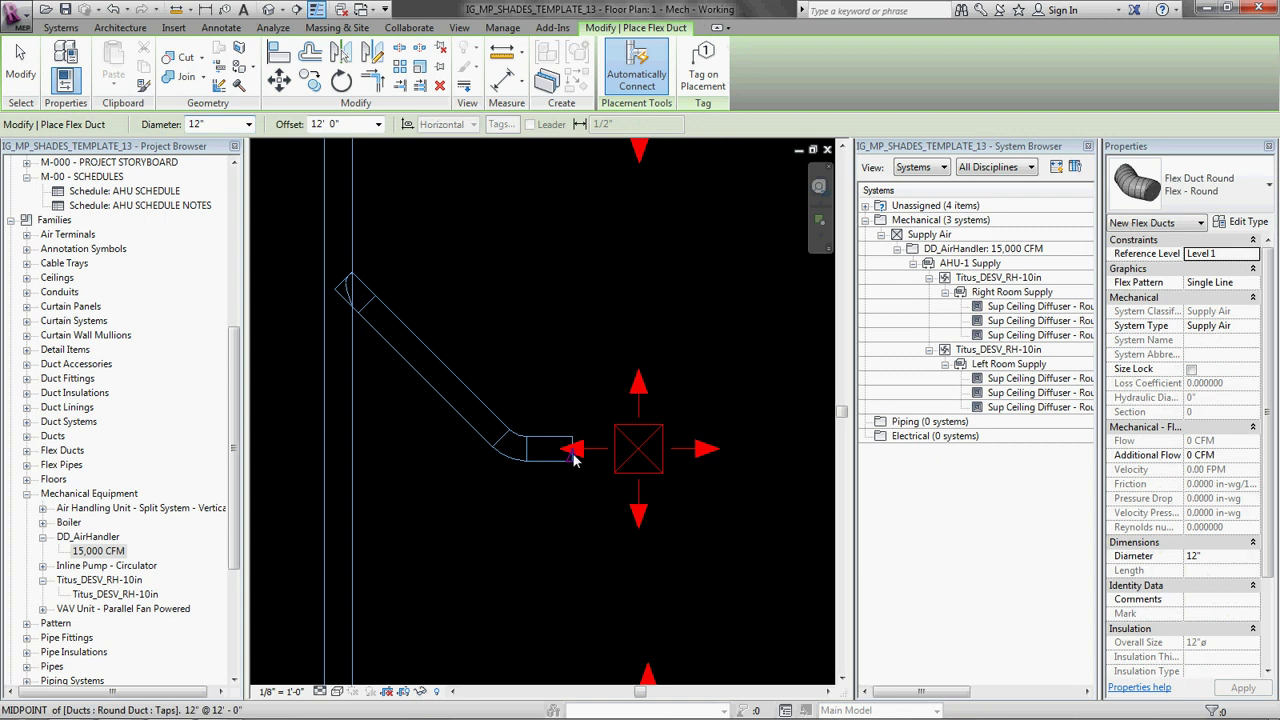
{"action": "left_click", "coordinate": [575, 452]}
{"action": "left_click", "coordinate": [638, 449]}
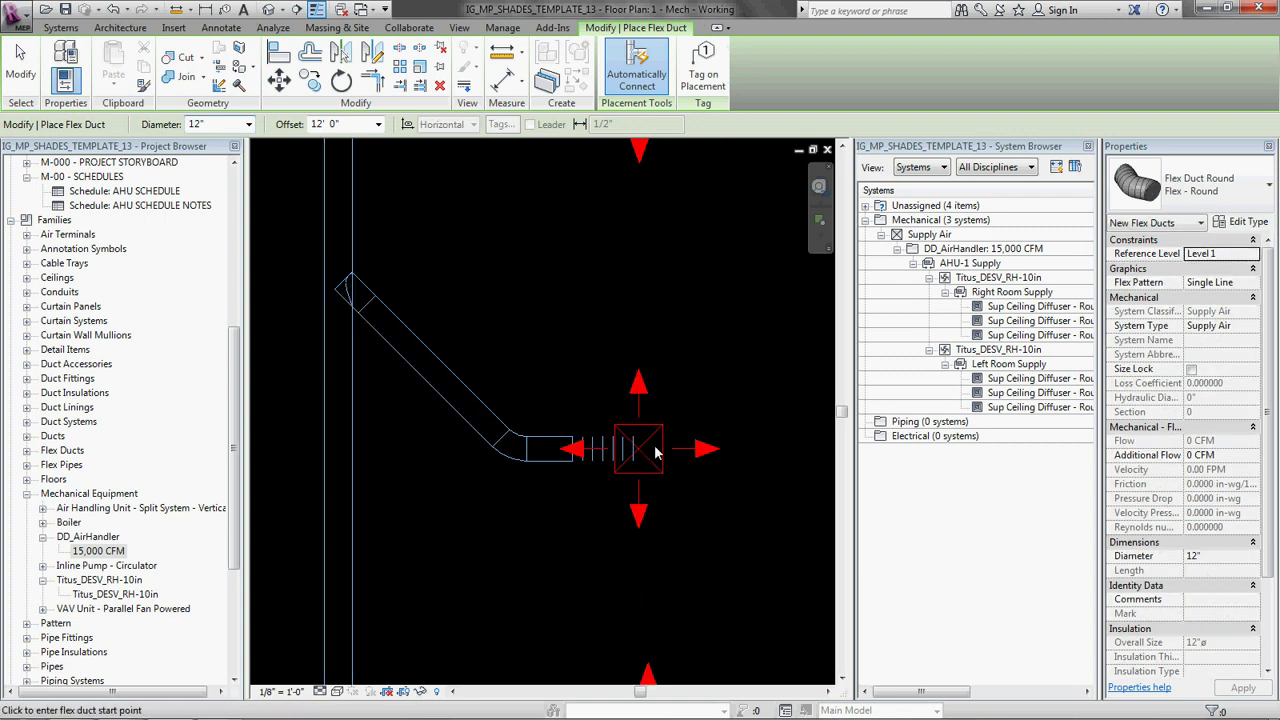
- Draw a 12" round branch duct off the main at 45 degrees, turning horizontal to end beside the right room's lowest diffuser
{"action": "scroll", "coordinate": [591, 262], "scroll_direction": "down", "scroll_amount": 2}
{"action": "middle_click_drag", "start_coordinate": [605, 405], "coordinate": [653, 331]}
{"action": "key", "text": "d"}
{"action": "key", "text": "t"}
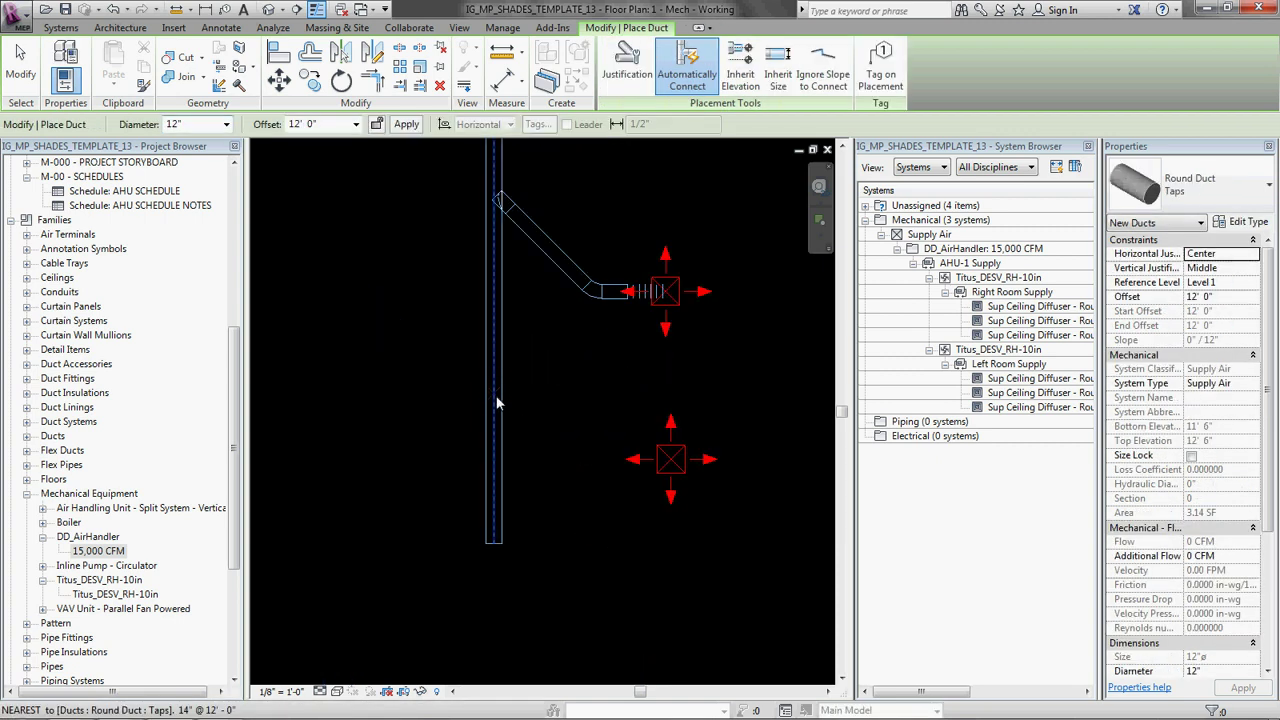
{"action": "left_click", "coordinate": [495, 400]}
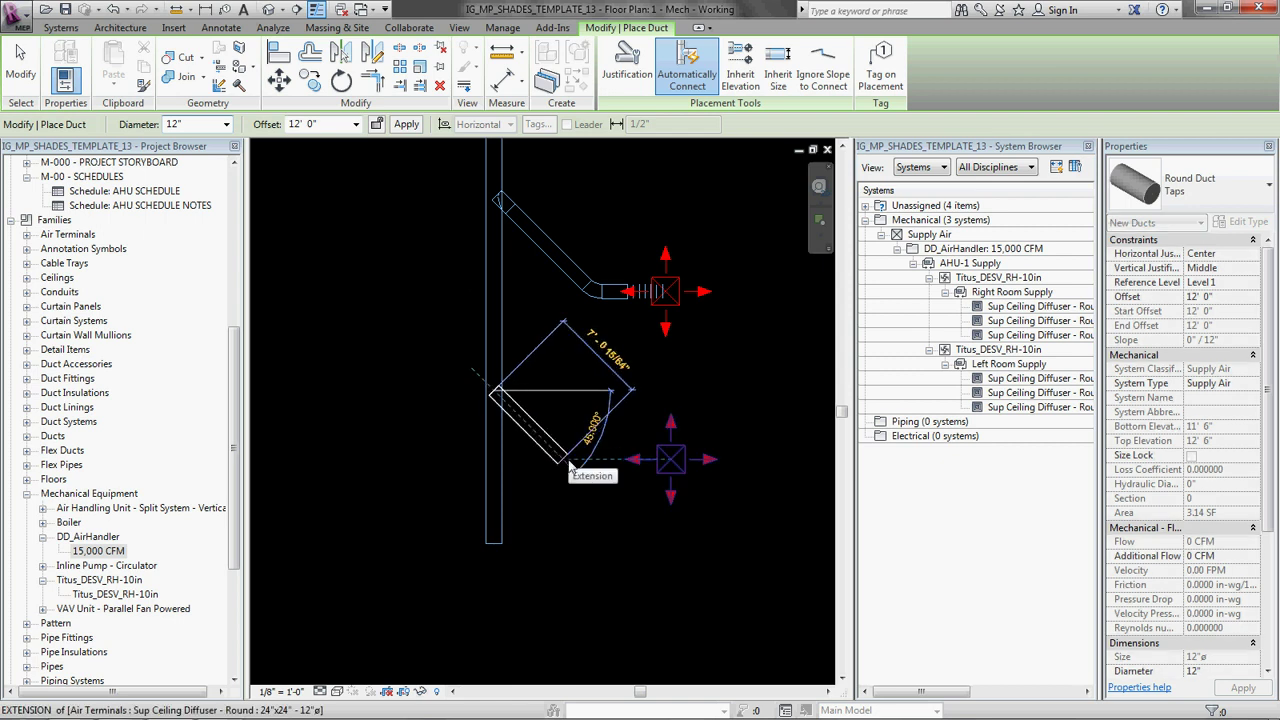
{"action": "left_click", "coordinate": [563, 460]}
{"action": "left_click", "coordinate": [633, 460]}
- Connect the third branch duct to the lowest diffuser with 12" round flex duct
{"action": "key", "text": "f"}
{"action": "key", "text": "d"}
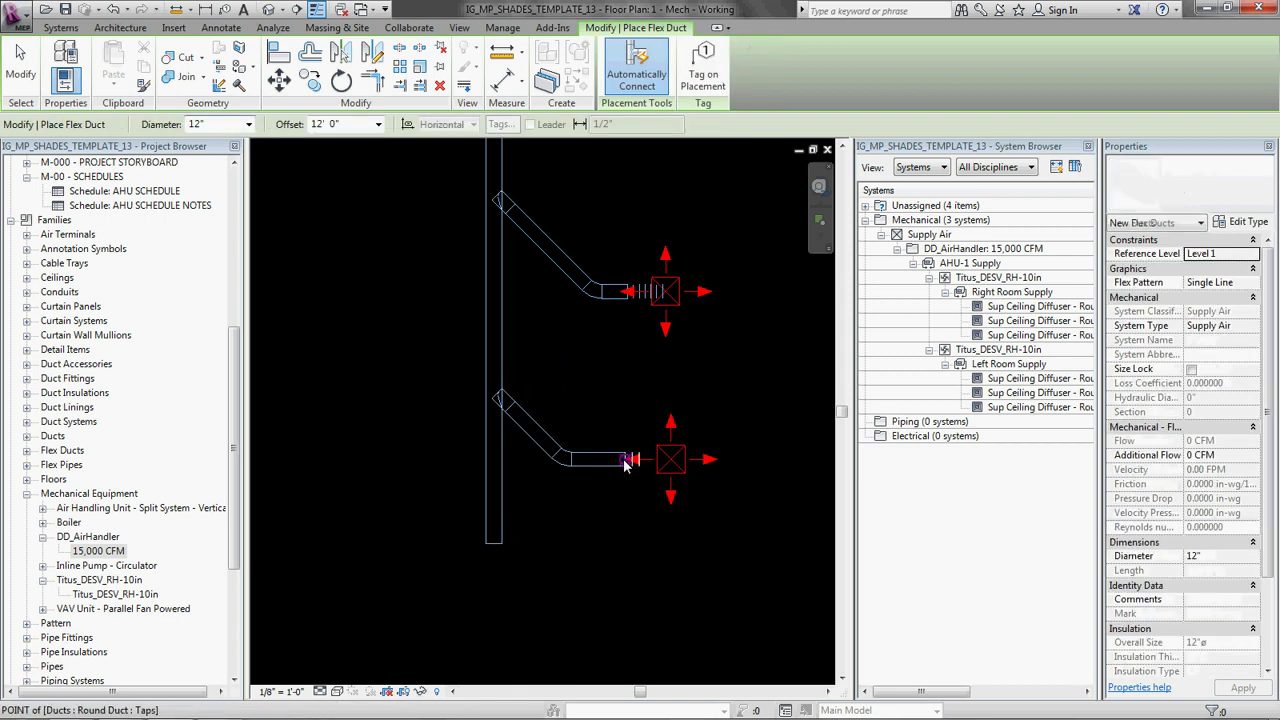
{"action": "key", "text": "Escape"}
{"action": "key", "text": "Escape"}
{"action": "scroll", "coordinate": [561, 391], "scroll_direction": "down", "scroll_amount": 2}
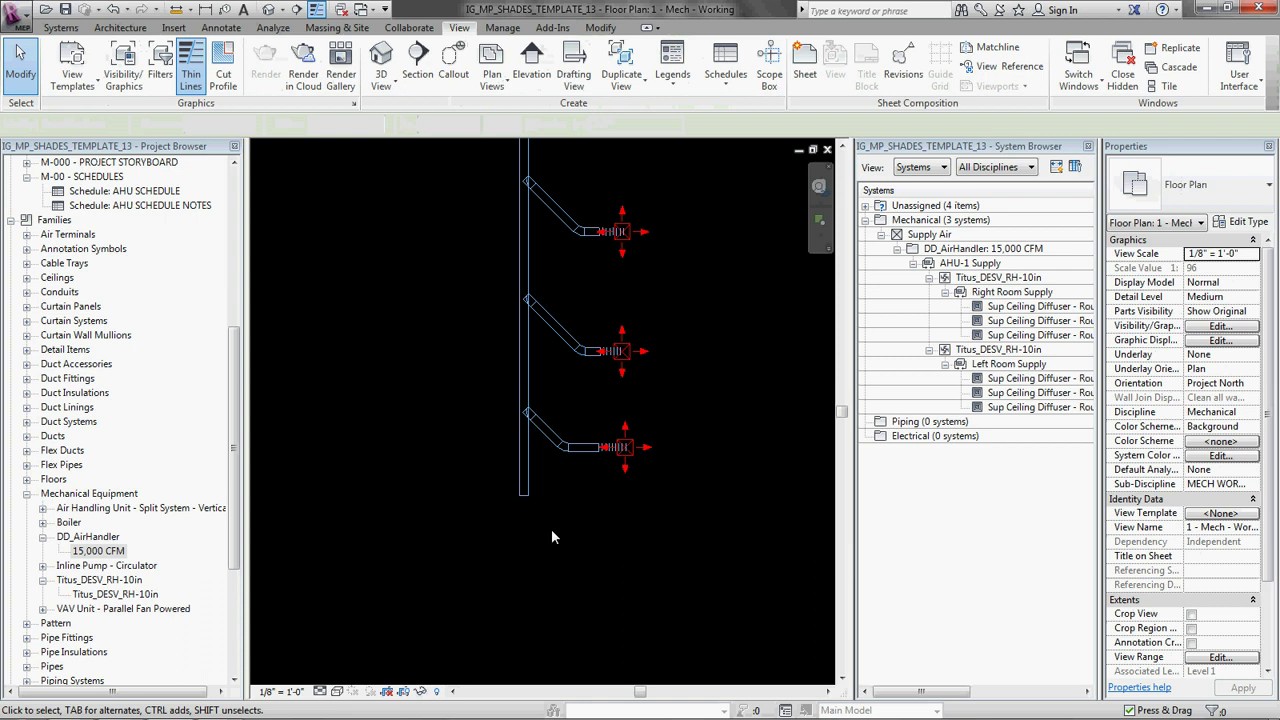
- Inspect the flow values of the lowest branch duct and of the 14" main duct
{"action": "scroll", "coordinate": [564, 378], "scroll_direction": "up", "scroll_amount": 4}
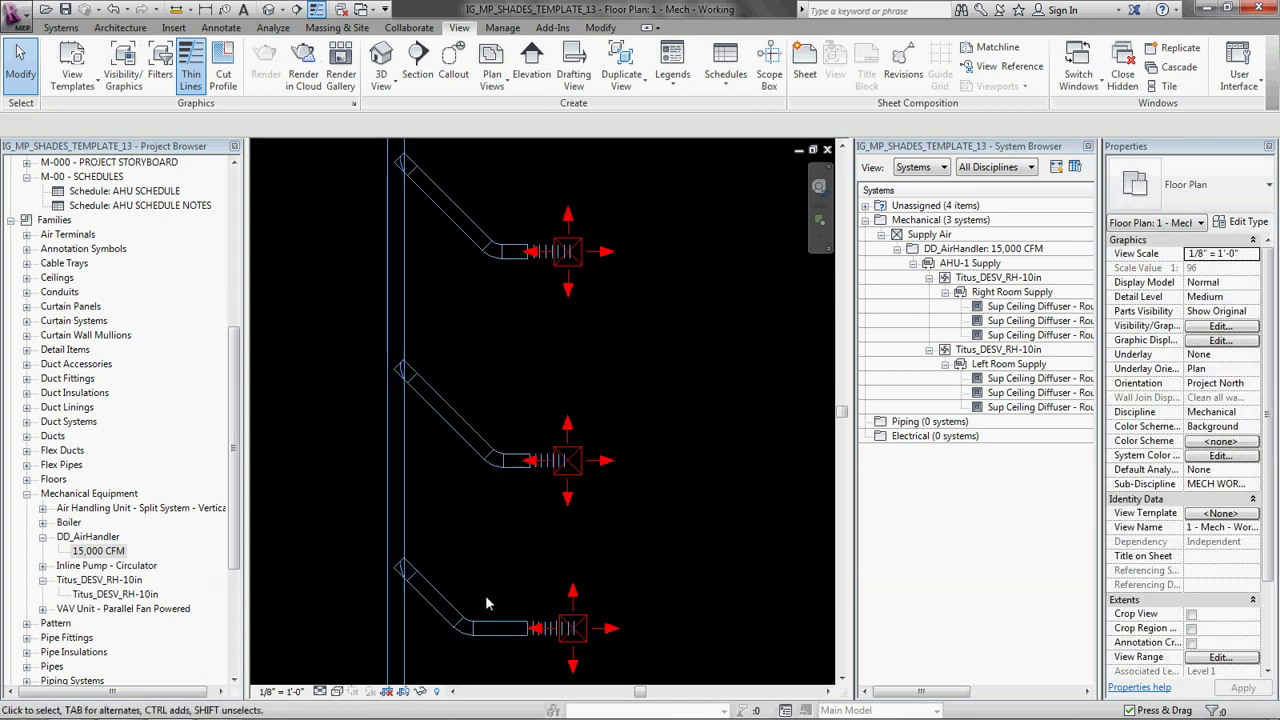
{"action": "left_click", "coordinate": [458, 567]}
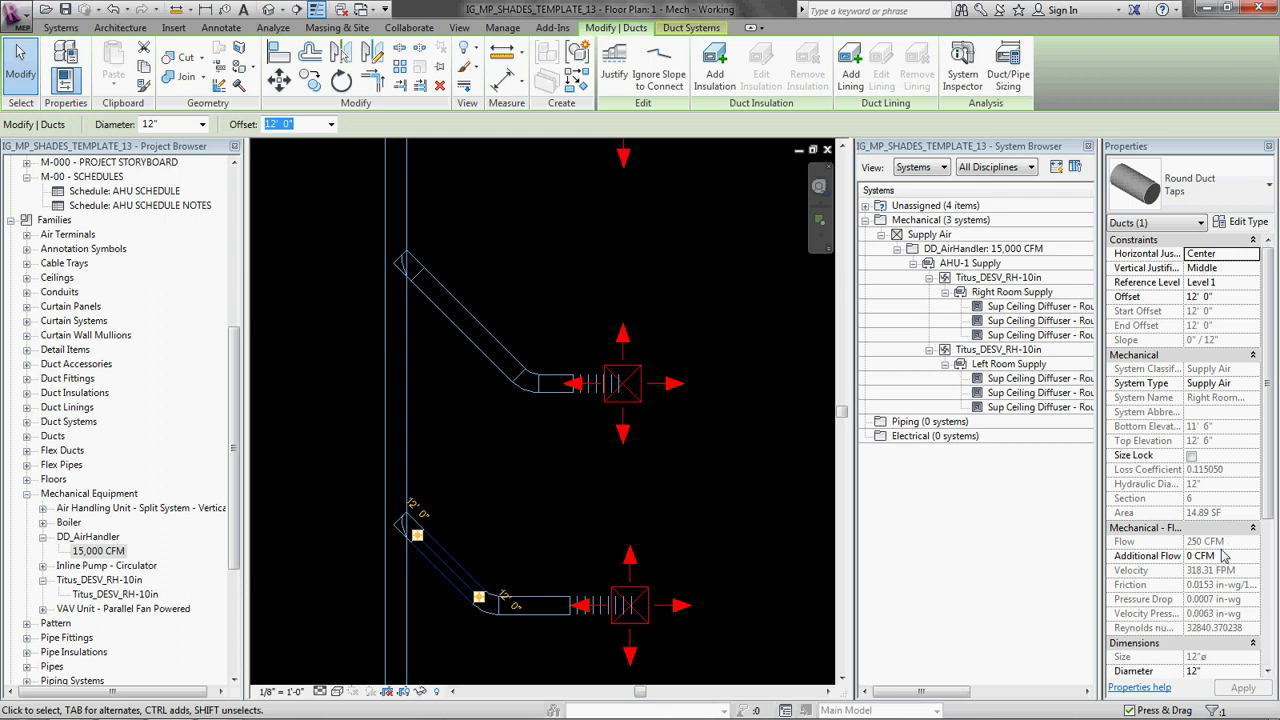
{"action": "left_click", "coordinate": [576, 439]}
{"action": "scroll", "coordinate": [506, 443], "scroll_direction": "down", "scroll_amount": 2}
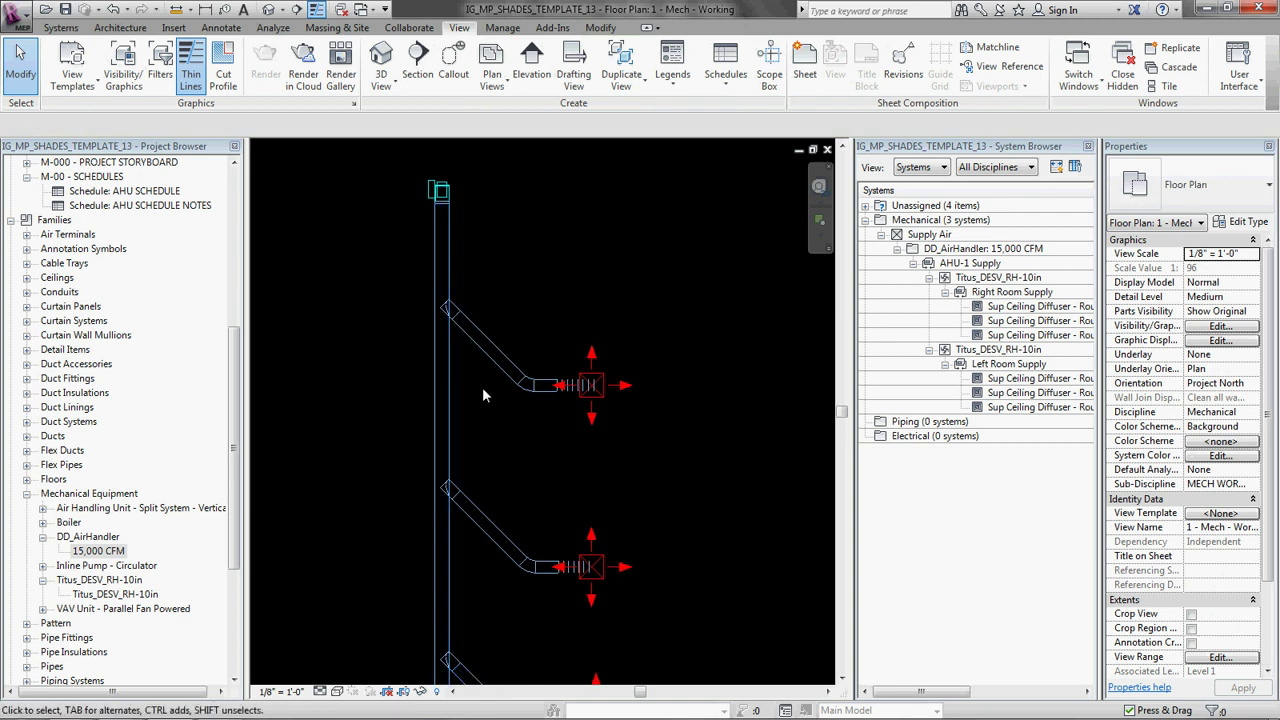
{"action": "left_click", "coordinate": [450, 400]}
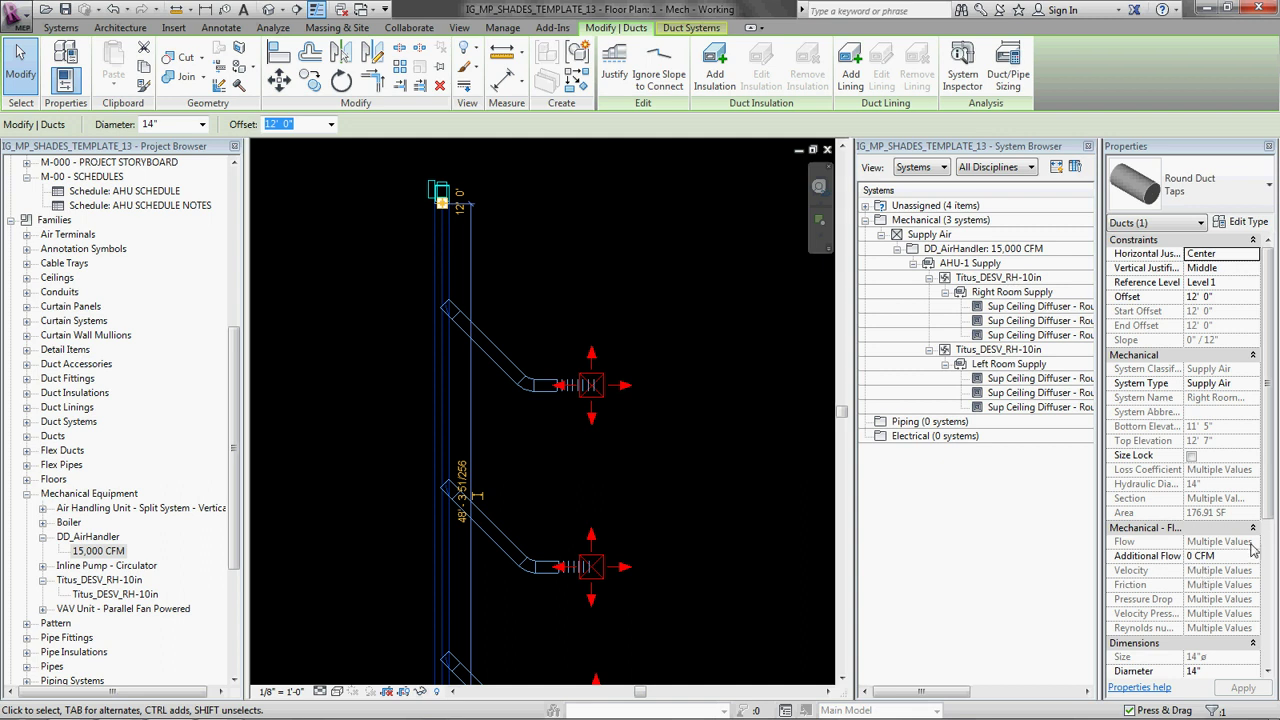
- Split the main duct between the Titus unit and the first branch, and inspect the flow of the segment nearest the unit
{"action": "left_click", "coordinate": [600, 432]}
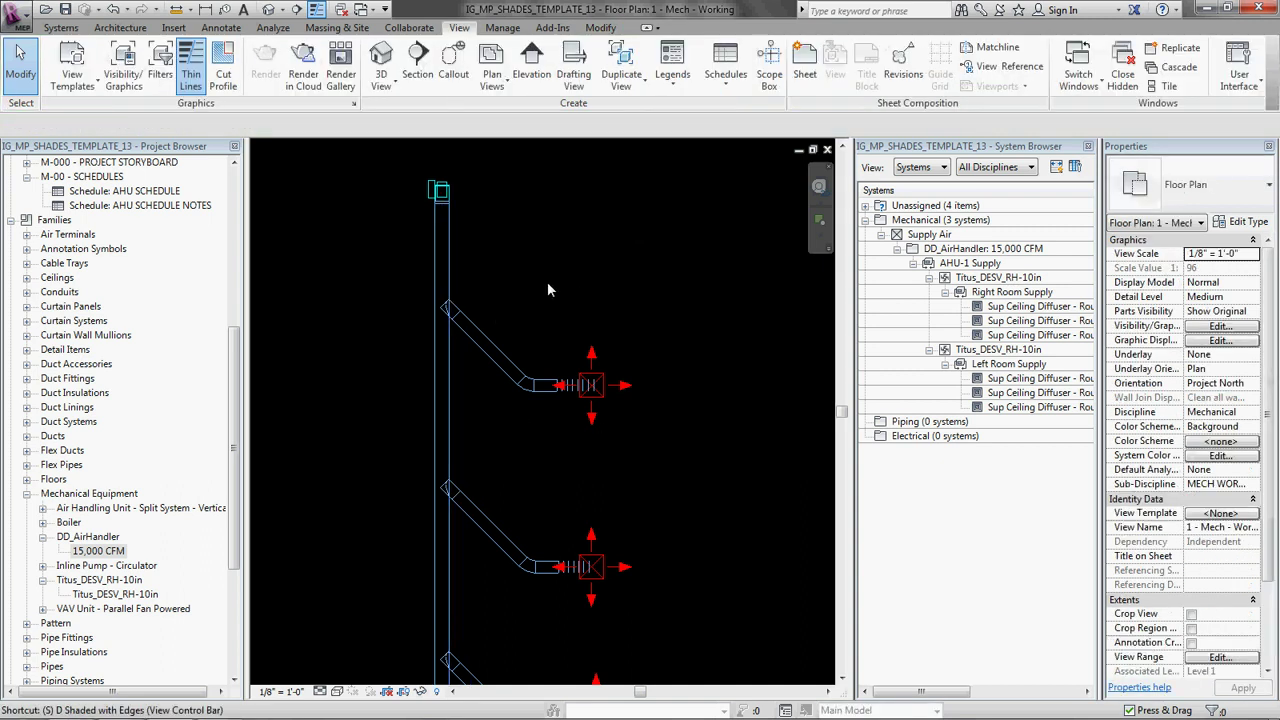
{"action": "left_click", "coordinate": [442, 235]}
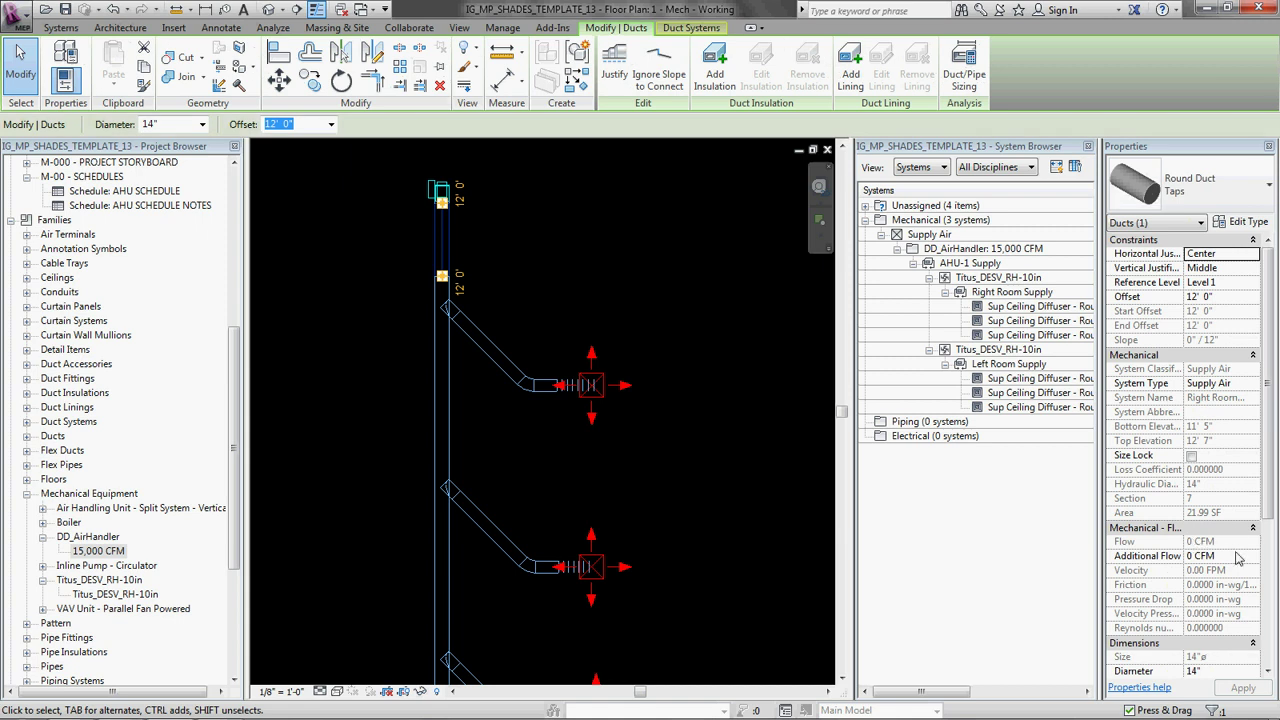
{"action": "left_click", "coordinate": [560, 273]}
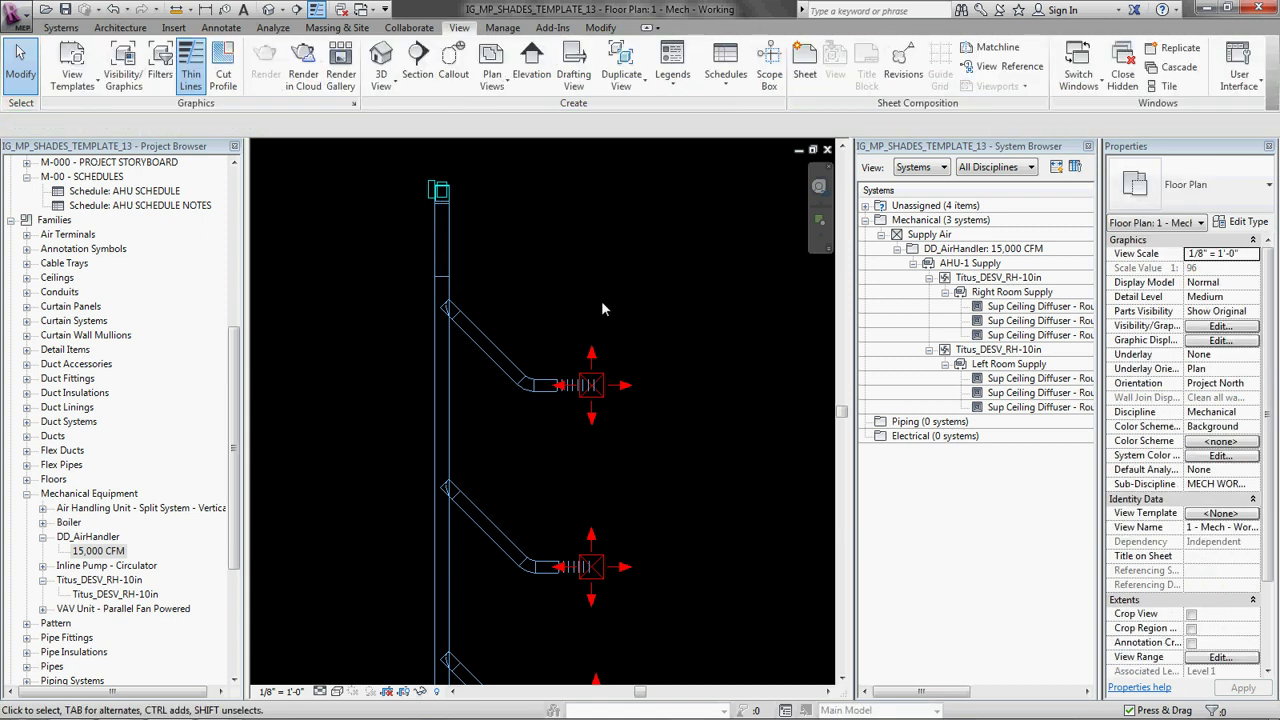
- Cap the open lower end of the 14" main duct with a Round Endcap - Standard duct fitting
{"action": "scroll", "coordinate": [608, 288], "scroll_direction": "down", "scroll_amount": 1}
{"action": "middle_click_drag", "start_coordinate": [603, 364], "coordinate": [591, 272]}
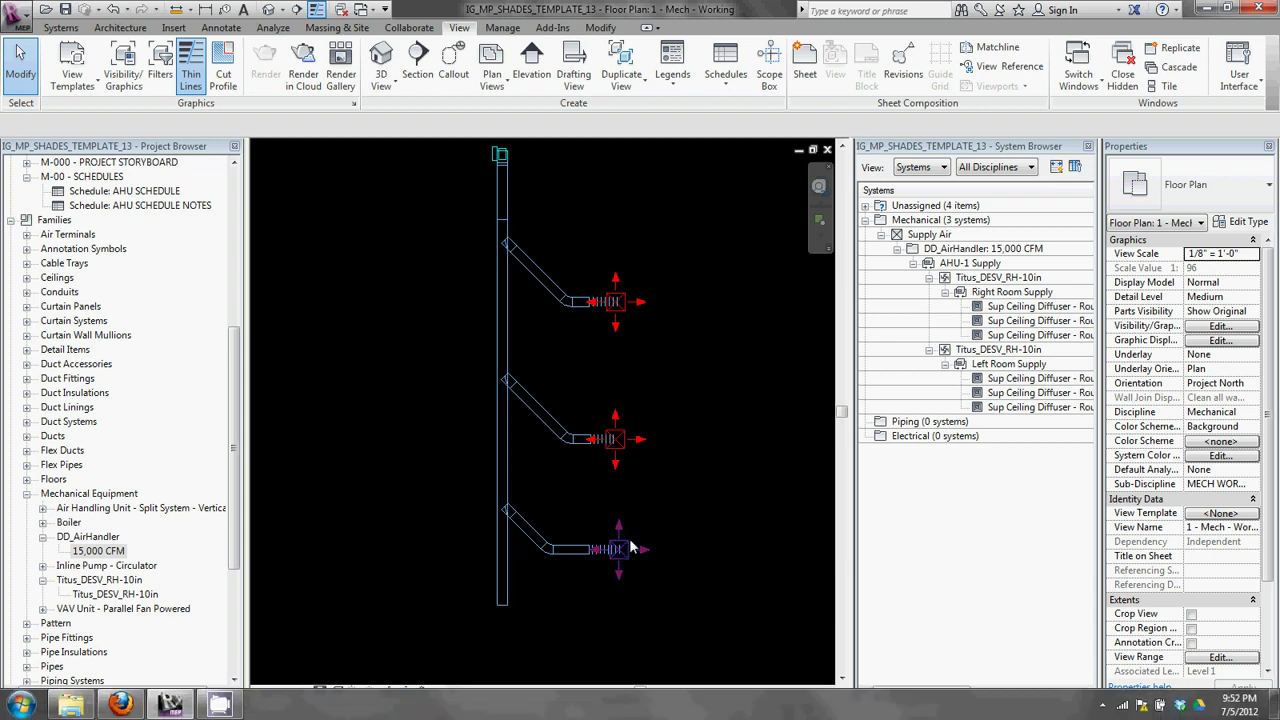
{"action": "middle_click_drag", "start_coordinate": [567, 637], "coordinate": [593, 603]}
{"action": "scroll", "coordinate": [593, 603], "scroll_direction": "up", "scroll_amount": 3}
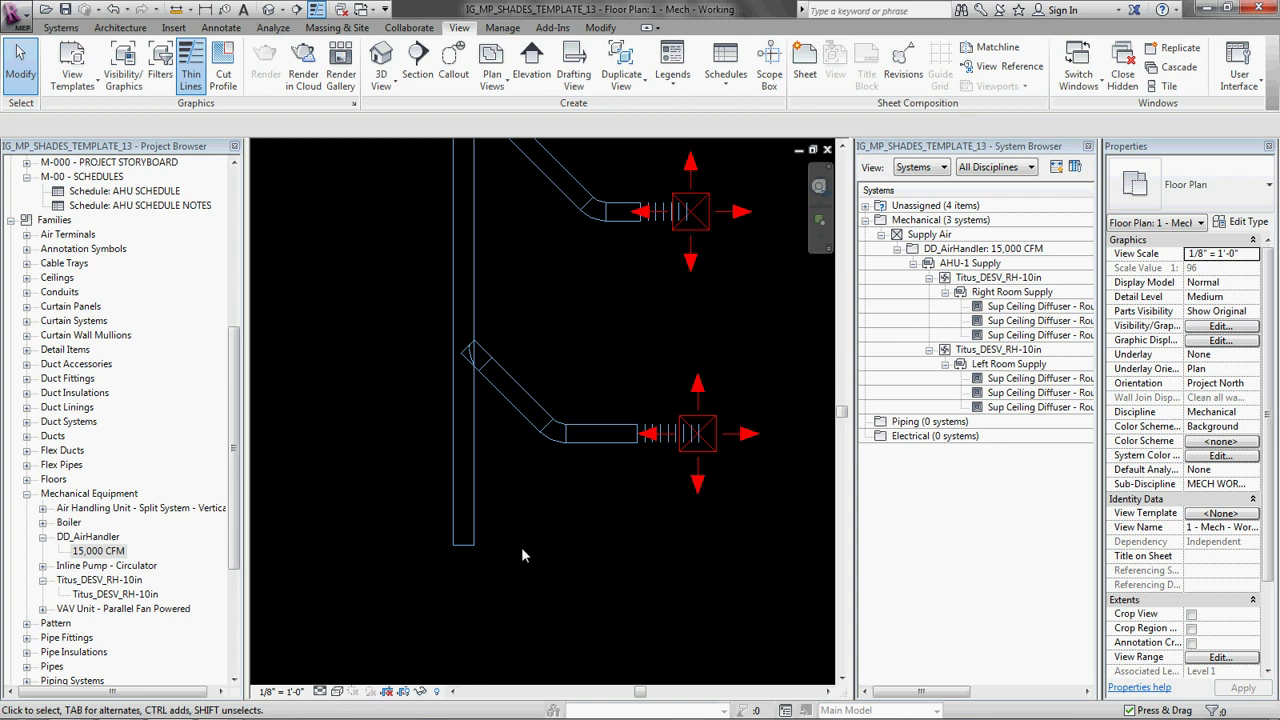
{"action": "key", "text": "d"}
{"action": "key", "text": "f"}
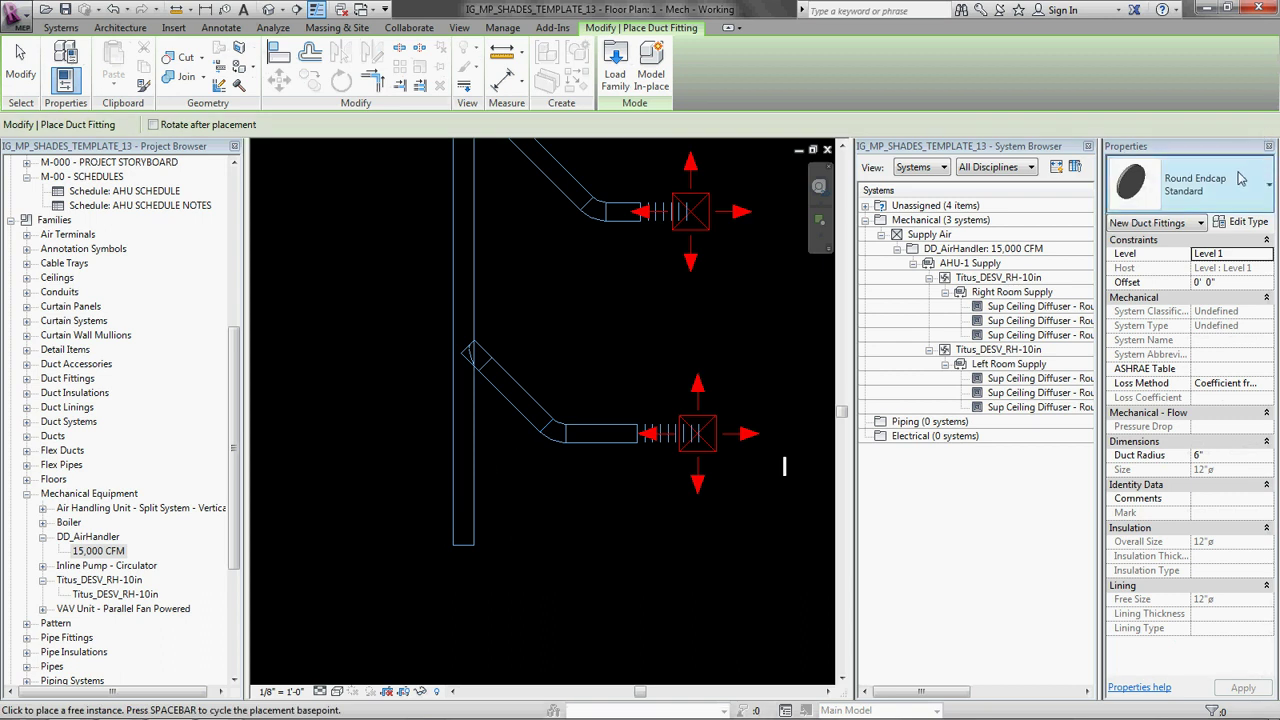
{"action": "scroll", "coordinate": [438, 578], "scroll_direction": "up", "scroll_amount": 4}
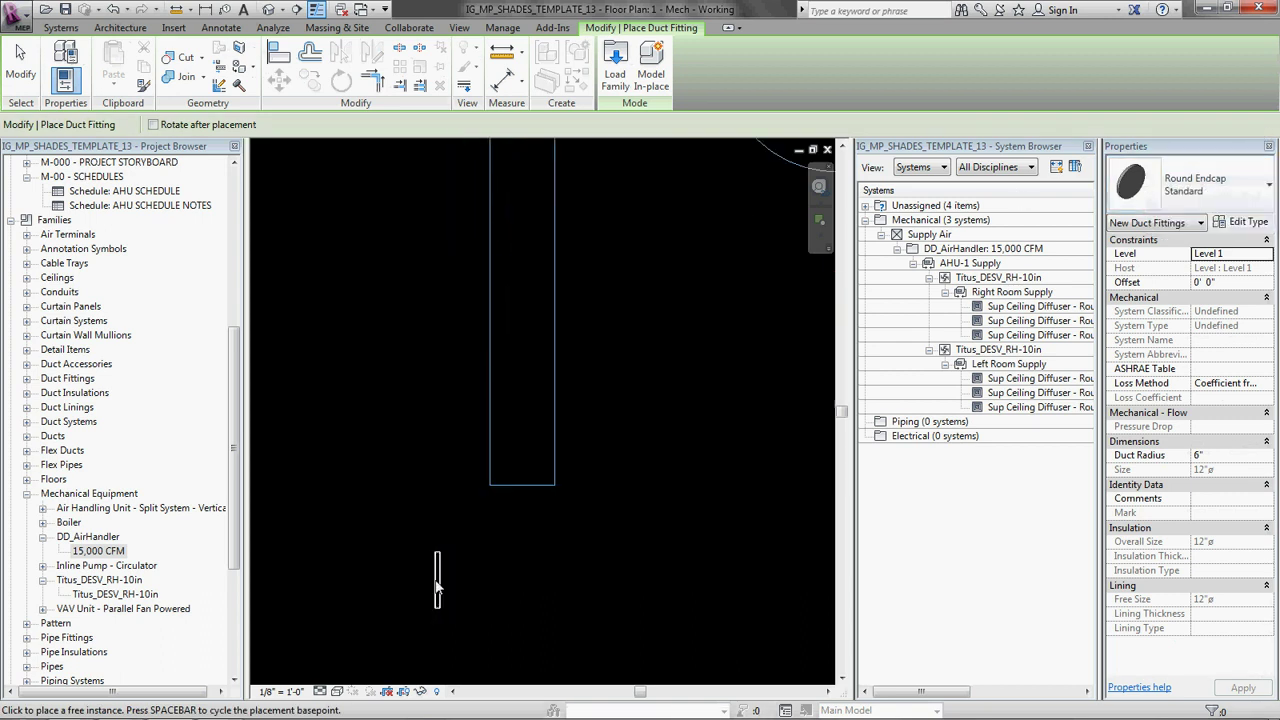
{"action": "left_click", "coordinate": [522, 487]}
{"action": "scroll", "coordinate": [603, 566], "scroll_direction": "down", "scroll_amount": 5}
{"action": "middle_click_drag", "start_coordinate": [667, 372], "coordinate": [525, 426]}
{"action": "key", "text": "Escape"}
- Recheck the flow of the main duct segment between the right Titus unit and the first branch
{"action": "middle_click_drag", "start_coordinate": [507, 215], "coordinate": [514, 640]}
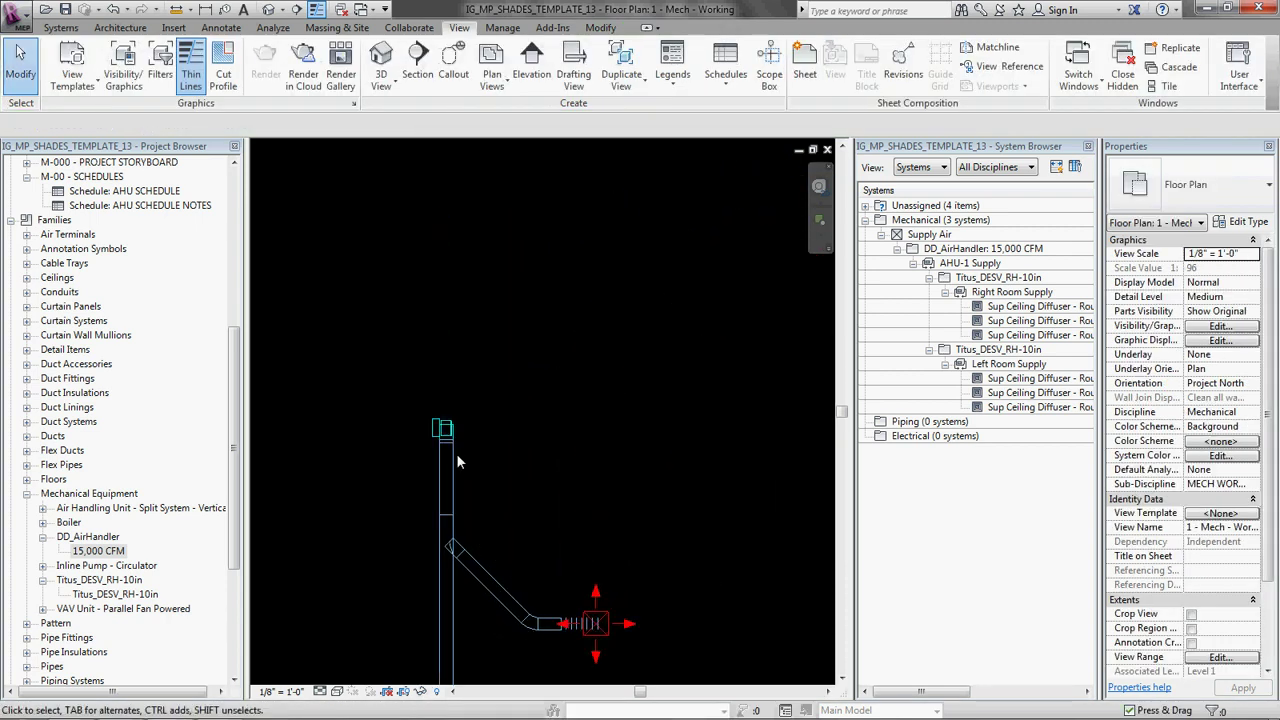
{"action": "left_click", "coordinate": [446, 484]}
{"action": "middle_click_drag", "start_coordinate": [661, 552], "coordinate": [640, 327]}
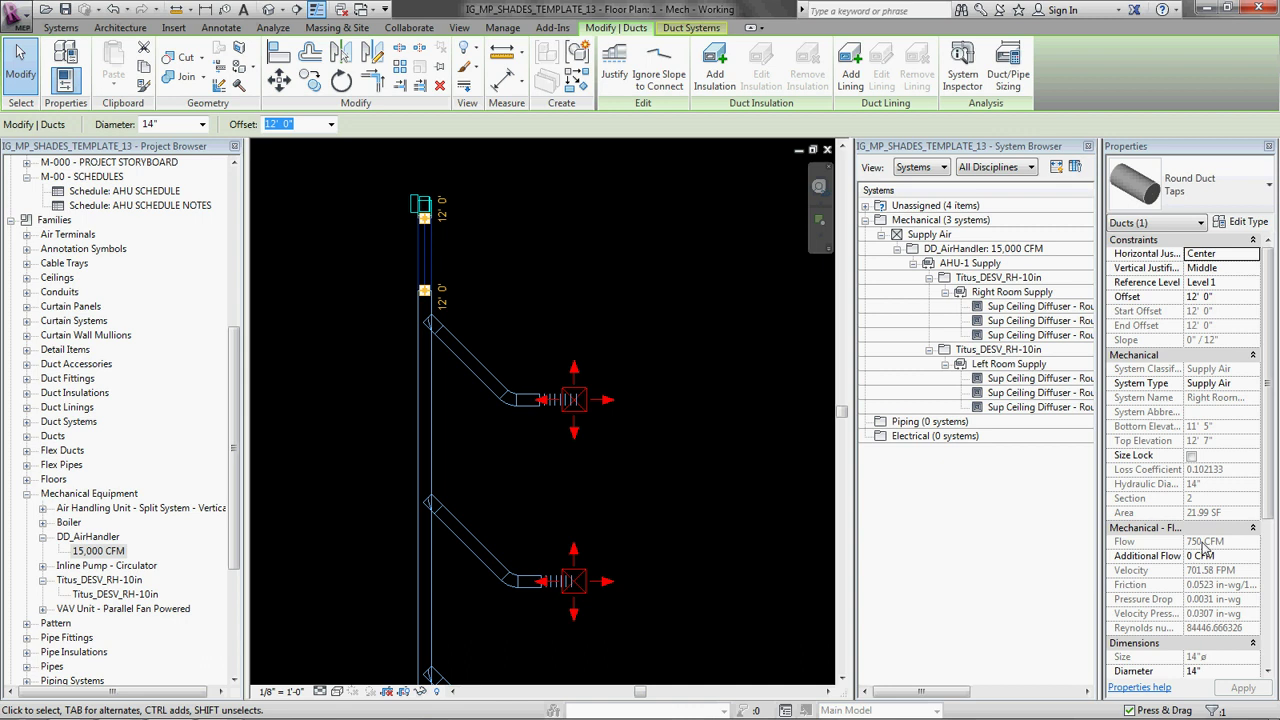
{"action": "left_click", "coordinate": [659, 186]}
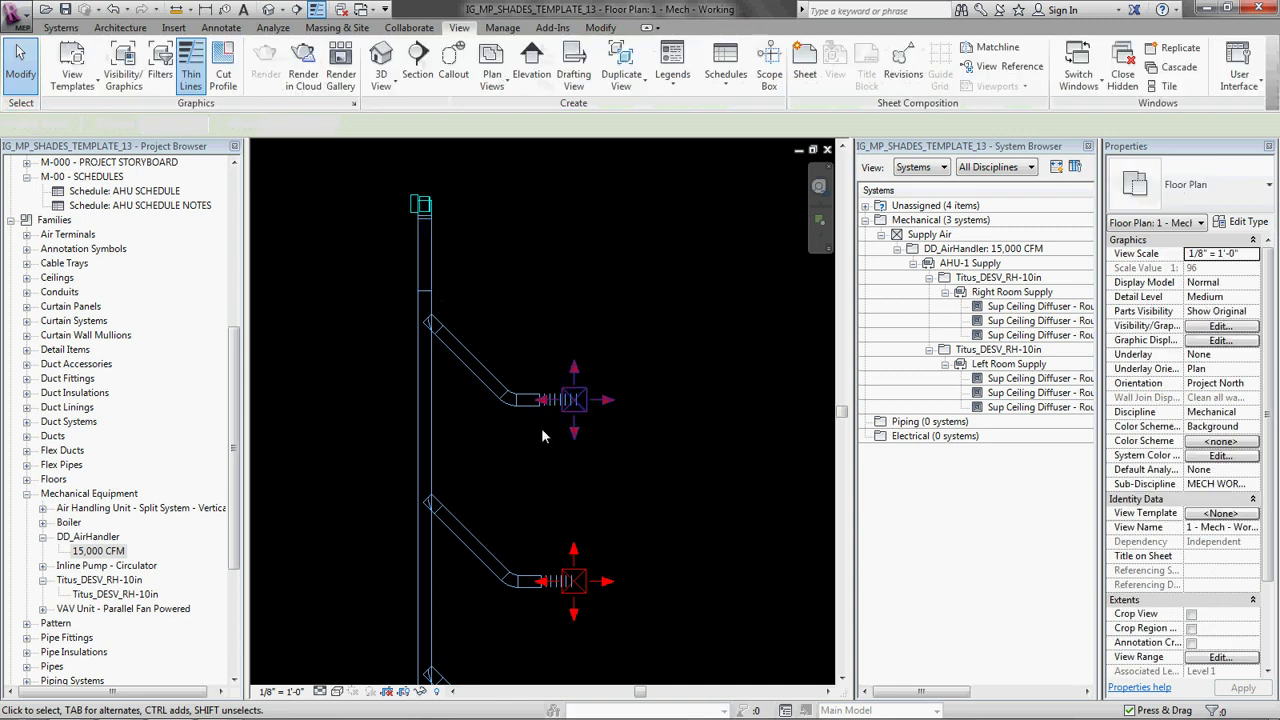
- Draw a 14" x 13" rectangular main duct at 12' 0" offset from the left Titus unit straight past the lowest left room diffuser
{"action": "scroll", "coordinate": [541, 430], "scroll_direction": "down", "scroll_amount": 3}
{"action": "middle_click_drag", "start_coordinate": [484, 484], "coordinate": [670, 392]}
{"action": "scroll", "coordinate": [478, 414], "scroll_direction": "down", "scroll_amount": 2}
{"action": "middle_click_drag", "start_coordinate": [510, 321], "coordinate": [577, 348]}
{"action": "scroll", "coordinate": [578, 348], "scroll_direction": "up", "scroll_amount": 2}
{"action": "left_click", "coordinate": [563, 266]}
{"action": "scroll", "coordinate": [545, 328], "scroll_direction": "up", "scroll_amount": 3}
{"action": "right_click", "coordinate": [545, 328]}
{"action": "left_click", "coordinate": [590, 331]}
{"action": "middle_click_drag", "start_coordinate": [566, 497], "coordinate": [591, 260]}
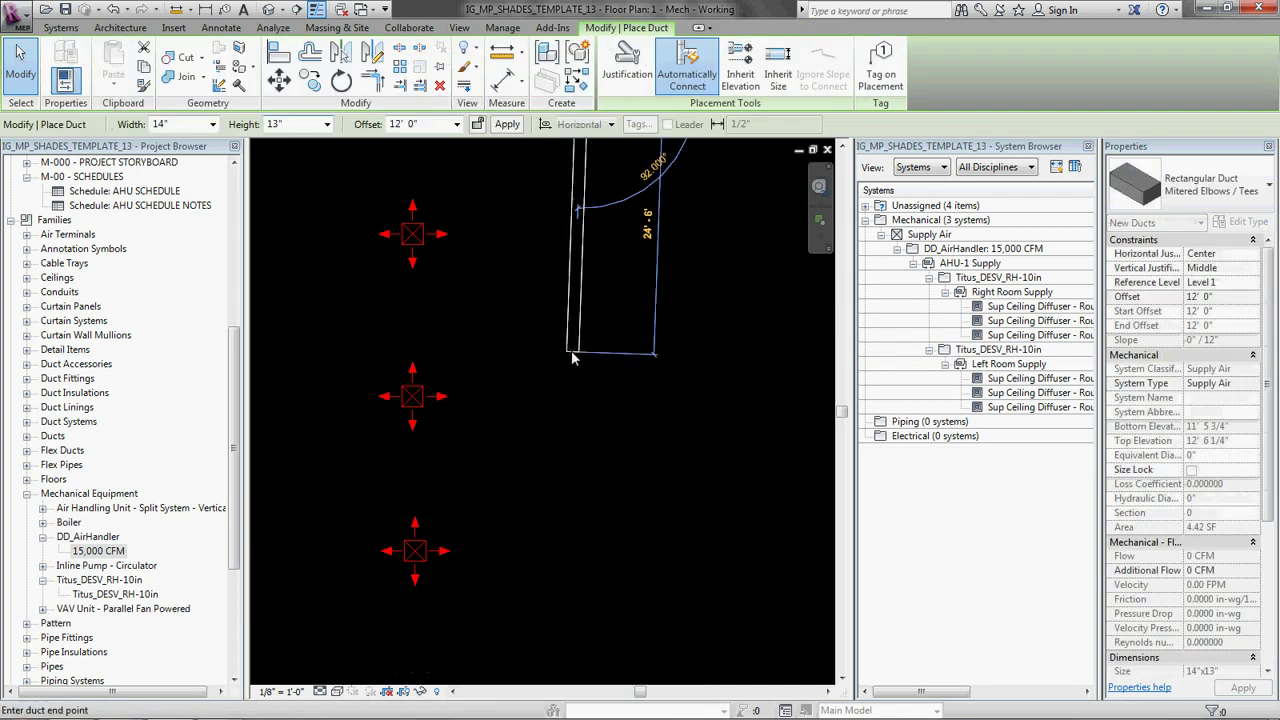
{"action": "scroll", "coordinate": [571, 350], "scroll_direction": "down", "scroll_amount": 2}
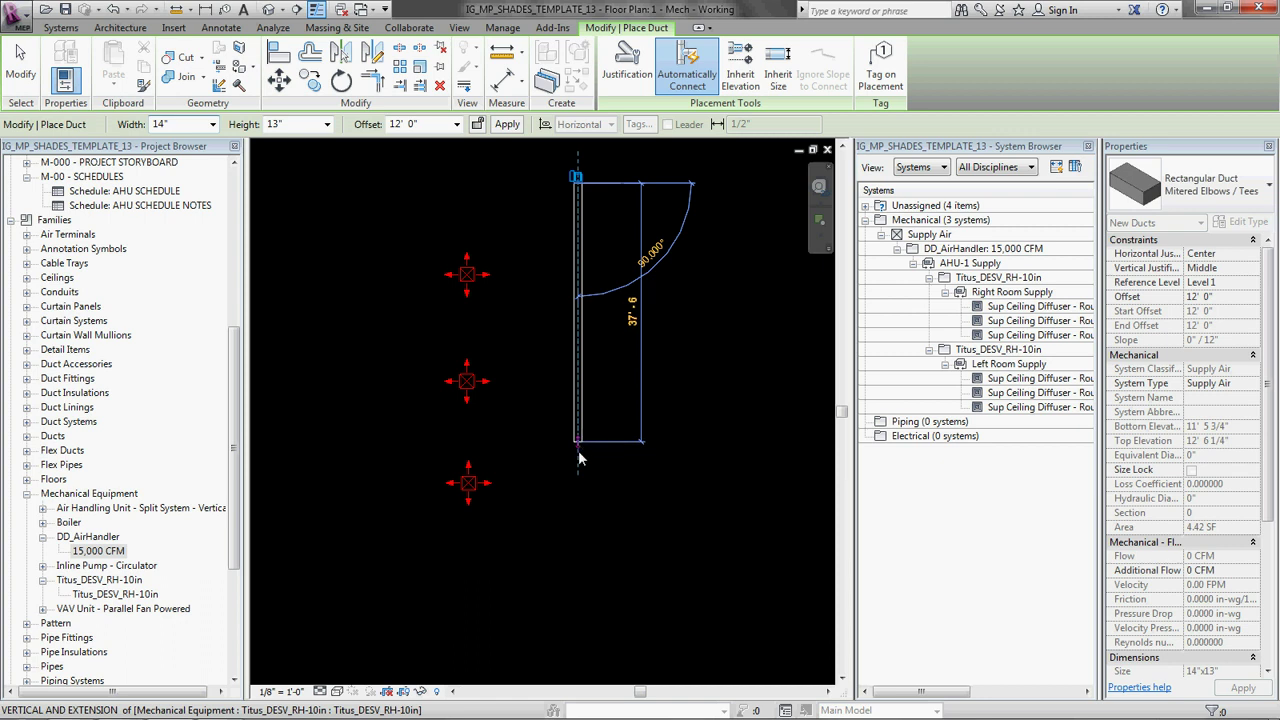
{"action": "left_click", "coordinate": [581, 521]}
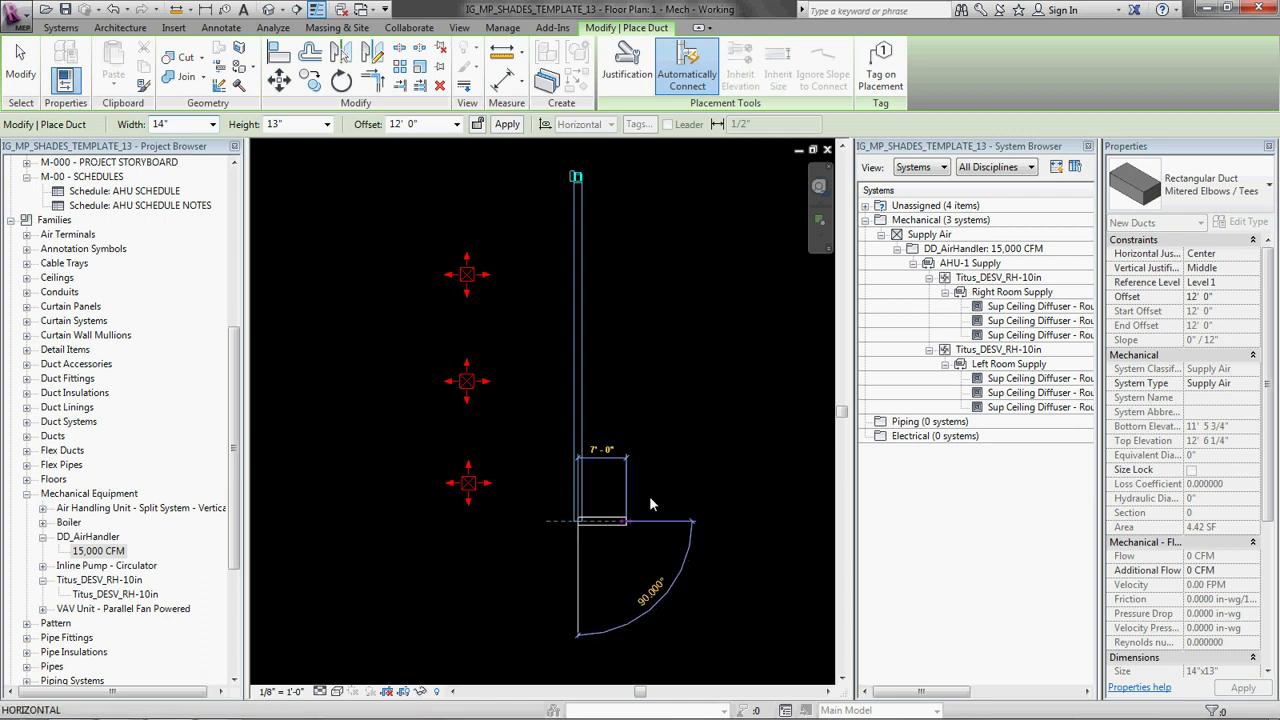
{"action": "key", "text": "Escape"}
{"action": "key", "text": "Escape"}
{"action": "middle_click_drag", "start_coordinate": [595, 285], "coordinate": [604, 319]}
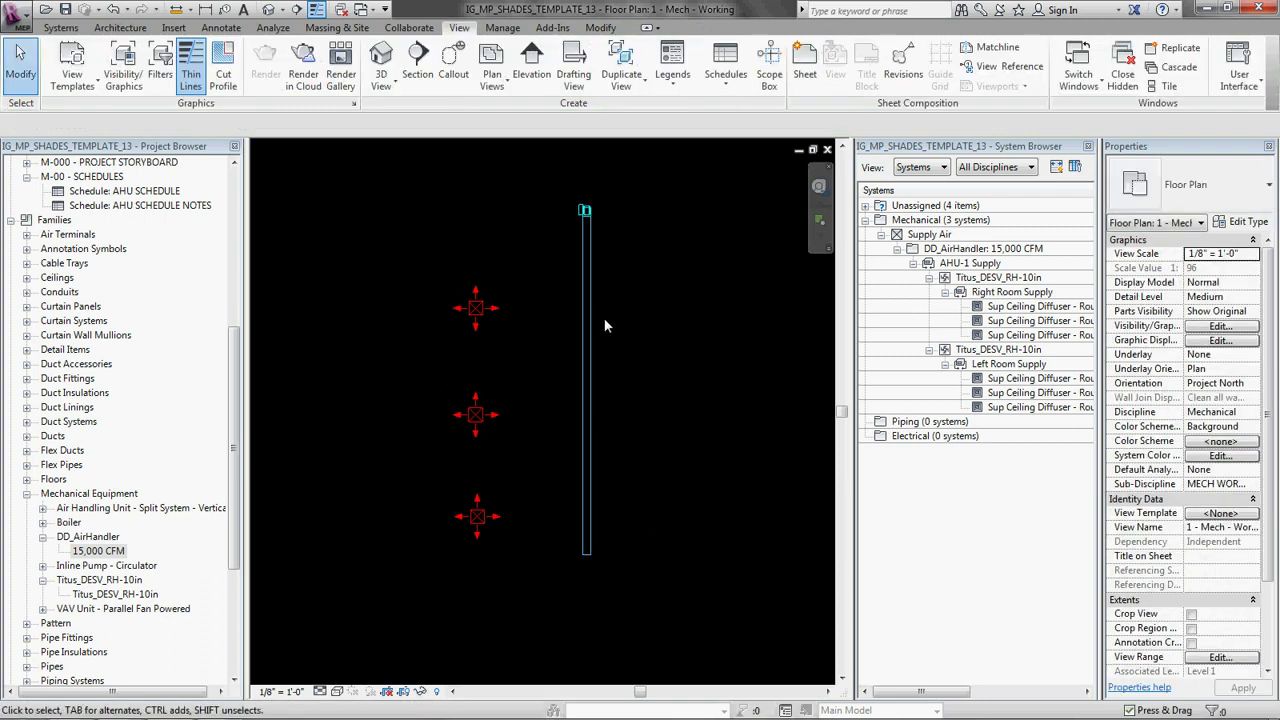
- Try to branch a 12" wide rectangular duct from the left main duct diagonally towards the uppermost left room diffuser
{"action": "key", "text": "d"}
{"action": "key", "text": "t"}
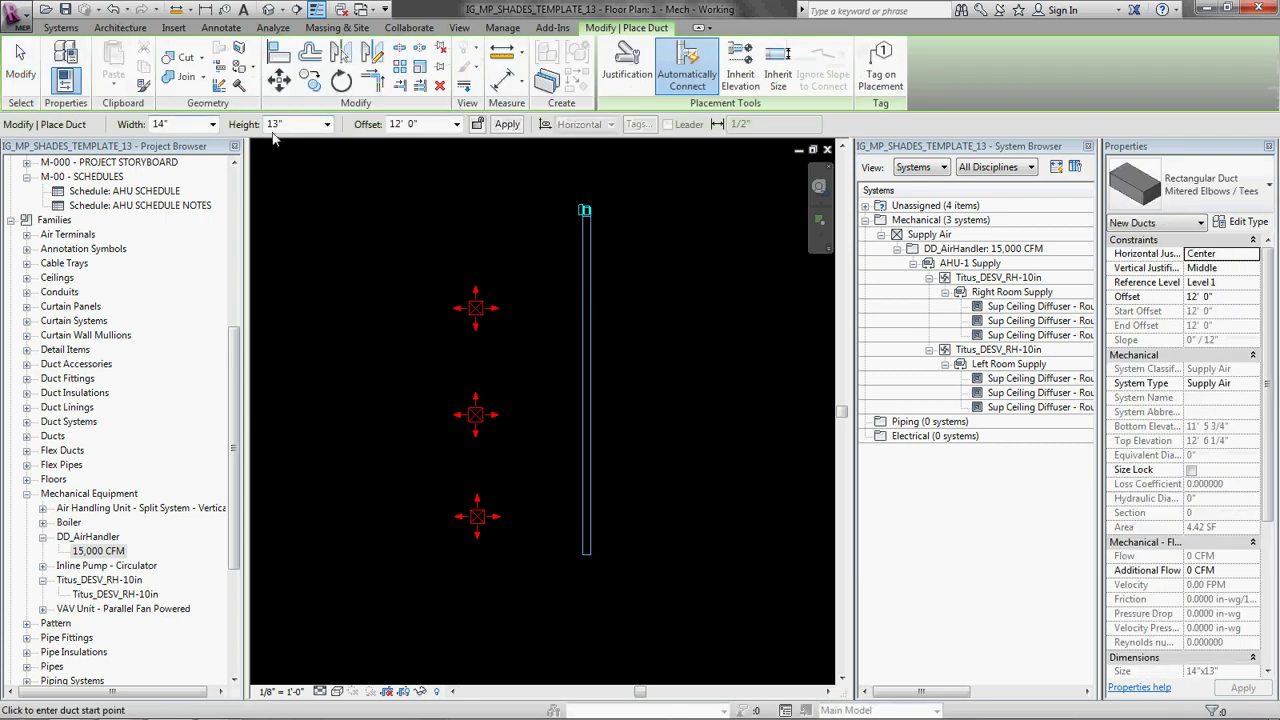
{"action": "left_click", "coordinate": [212, 124]}
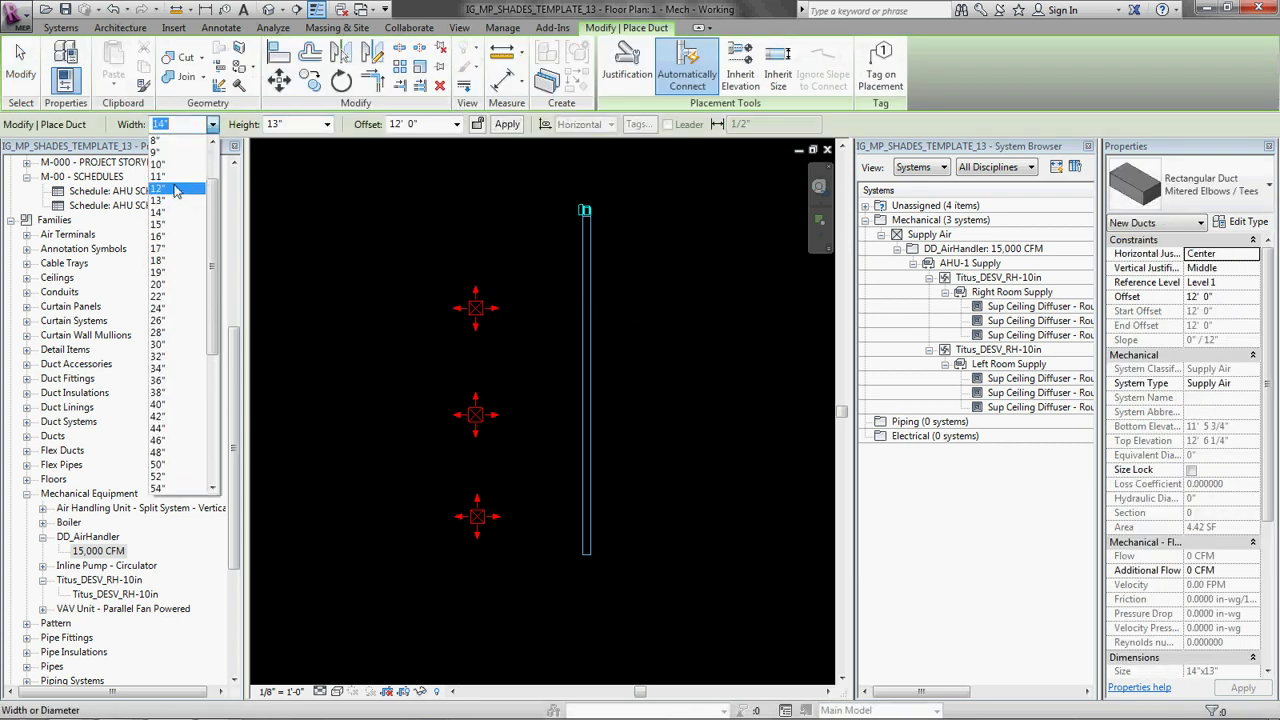
{"action": "left_click", "coordinate": [173, 190]}
{"action": "scroll", "coordinate": [590, 268], "scroll_direction": "up", "scroll_amount": 3}
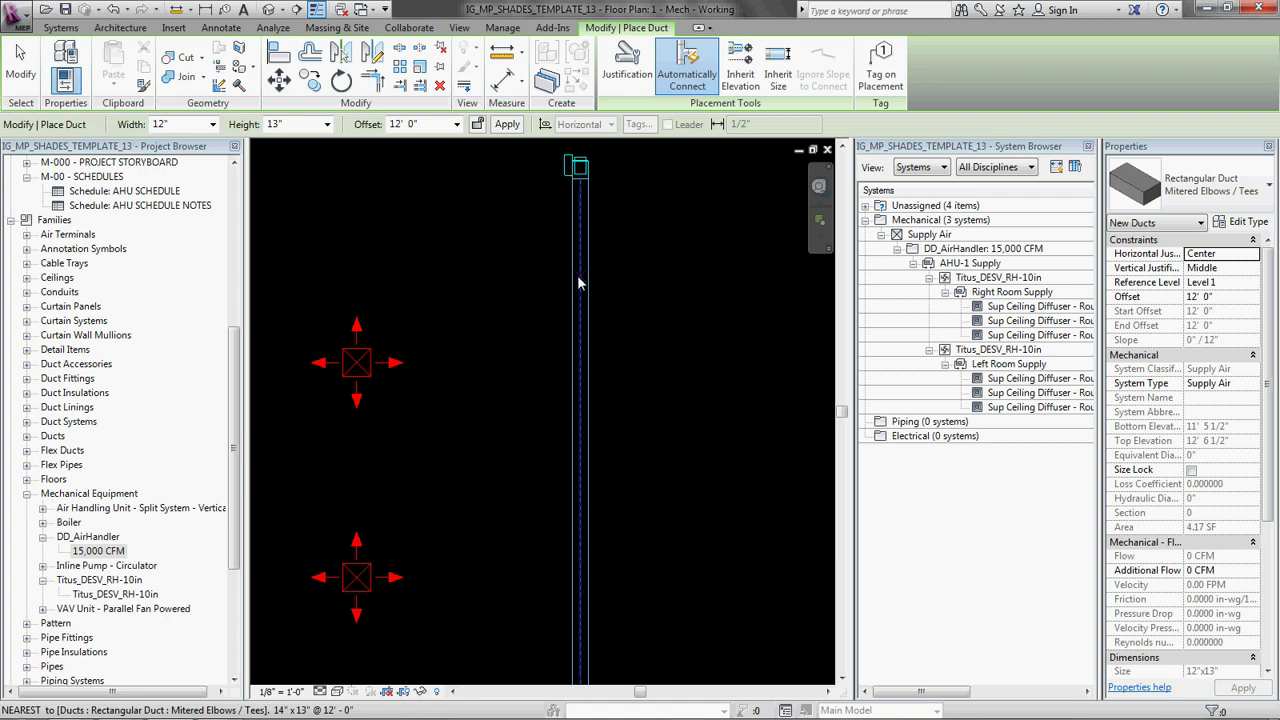
{"action": "left_click", "coordinate": [578, 274]}
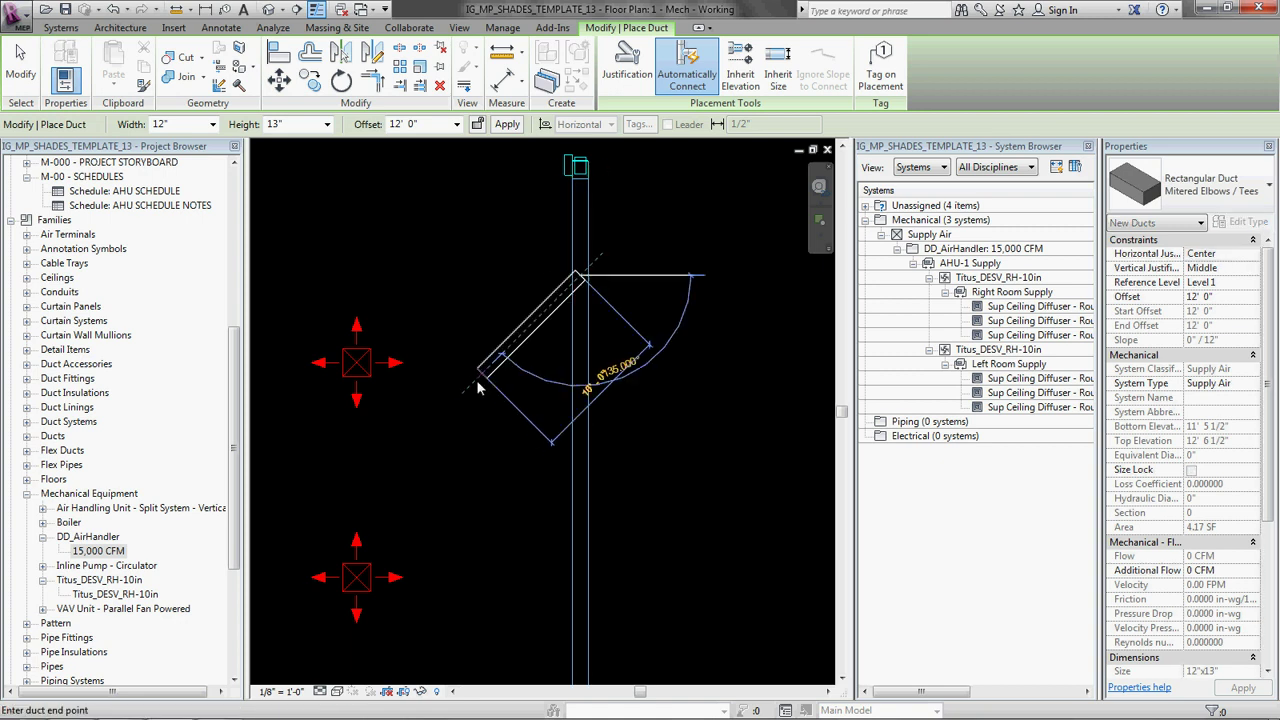
{"action": "left_click", "coordinate": [412, 360]}
{"action": "key", "text": "Escape"}
{"action": "key", "text": "Escape"}
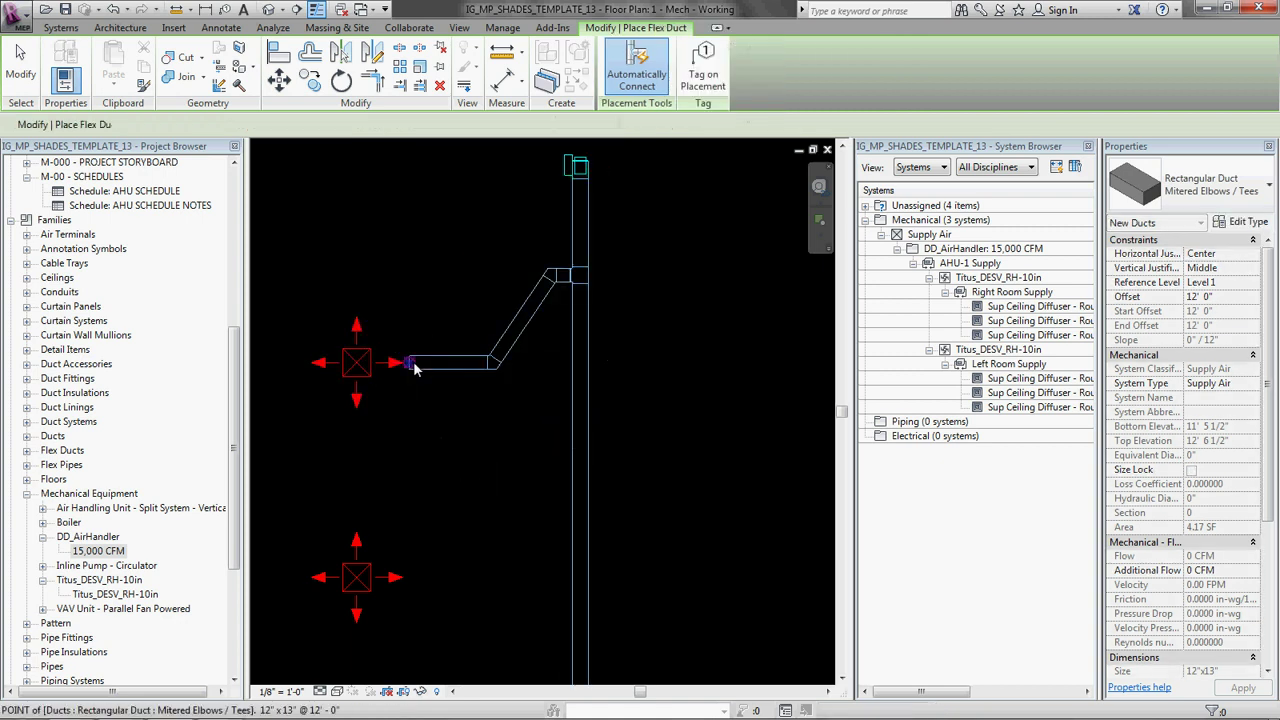
- Delete the rectangular branch run and its tee fitting from the left main duct
{"action": "key", "text": "Tab"}
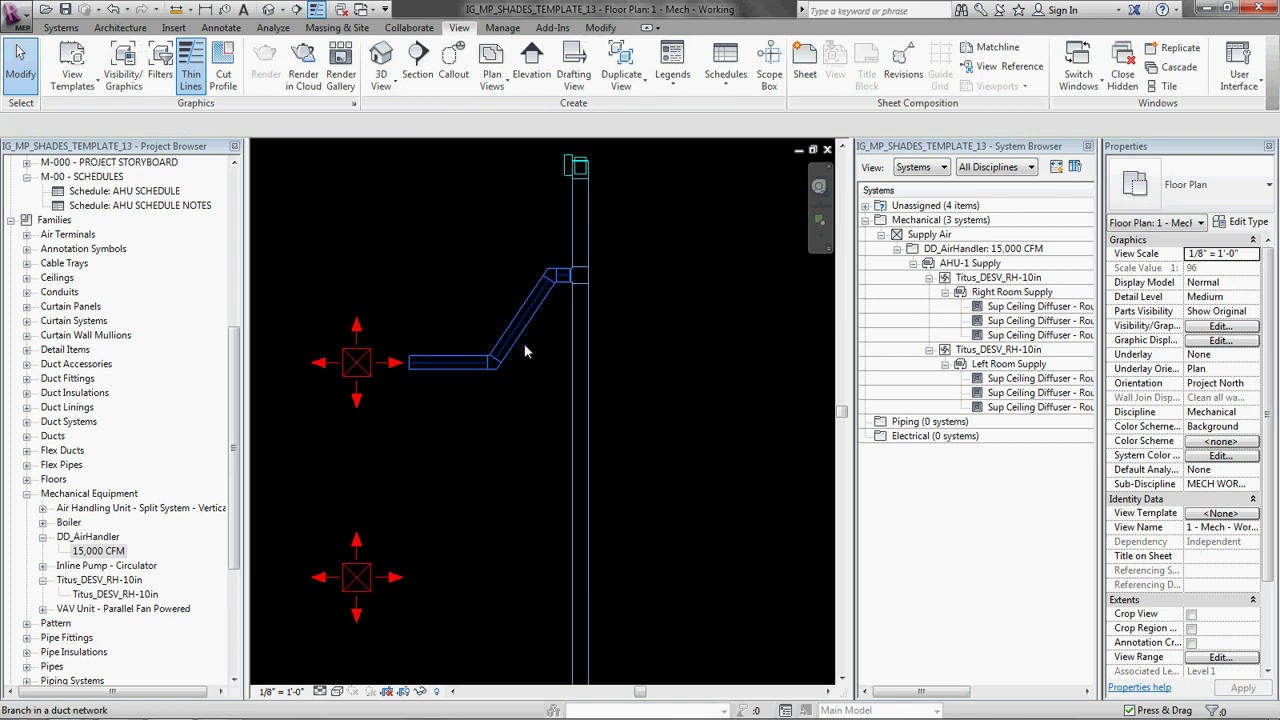
{"action": "left_click", "coordinate": [525, 346]}
{"action": "key", "text": "Delete"}
{"action": "scroll", "coordinate": [530, 230], "scroll_direction": "up", "scroll_amount": 2}
{"action": "left_click_drag", "start_coordinate": [556, 281], "coordinate": [754, 400]}
{"action": "left_click", "coordinate": [602, 368]}
{"action": "key", "text": "Delete"}
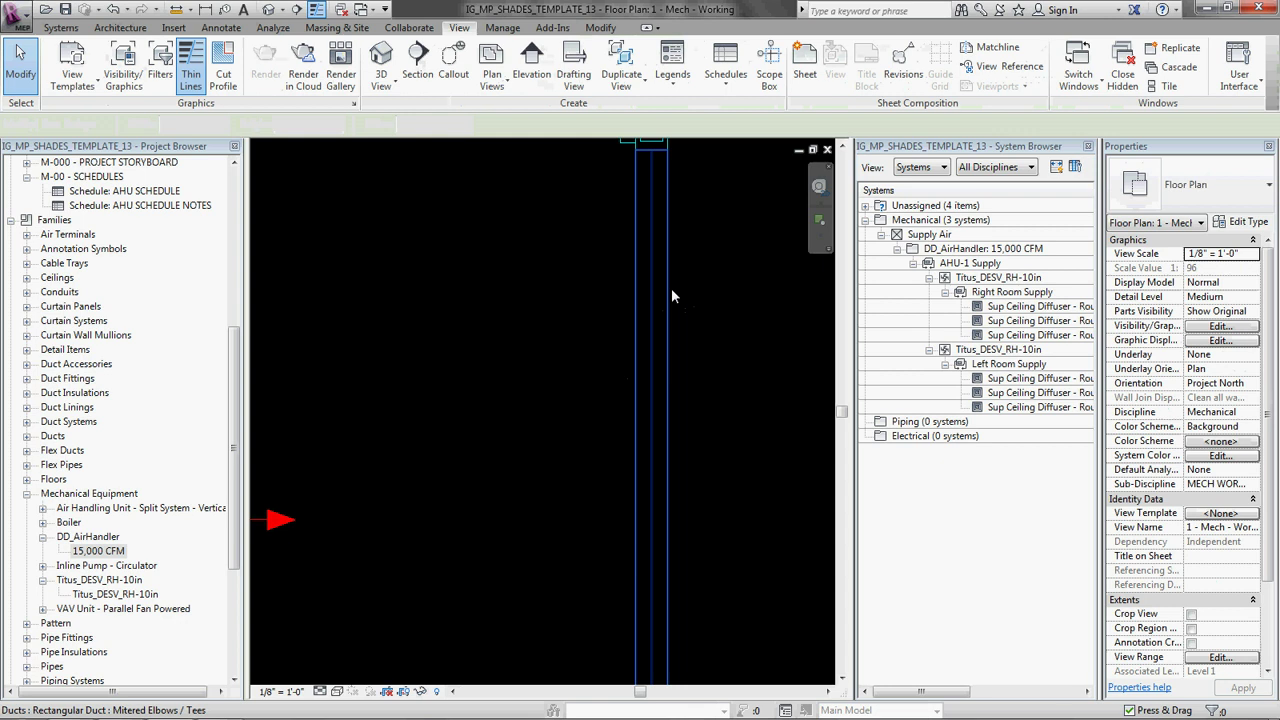
- Change the left main duct's type to Round Duct Taps
{"action": "left_click", "coordinate": [671, 288]}
{"action": "left_click", "coordinate": [1190, 185]}
{"action": "left_click", "coordinate": [1132, 423]}
{"action": "left_click", "coordinate": [538, 401]}
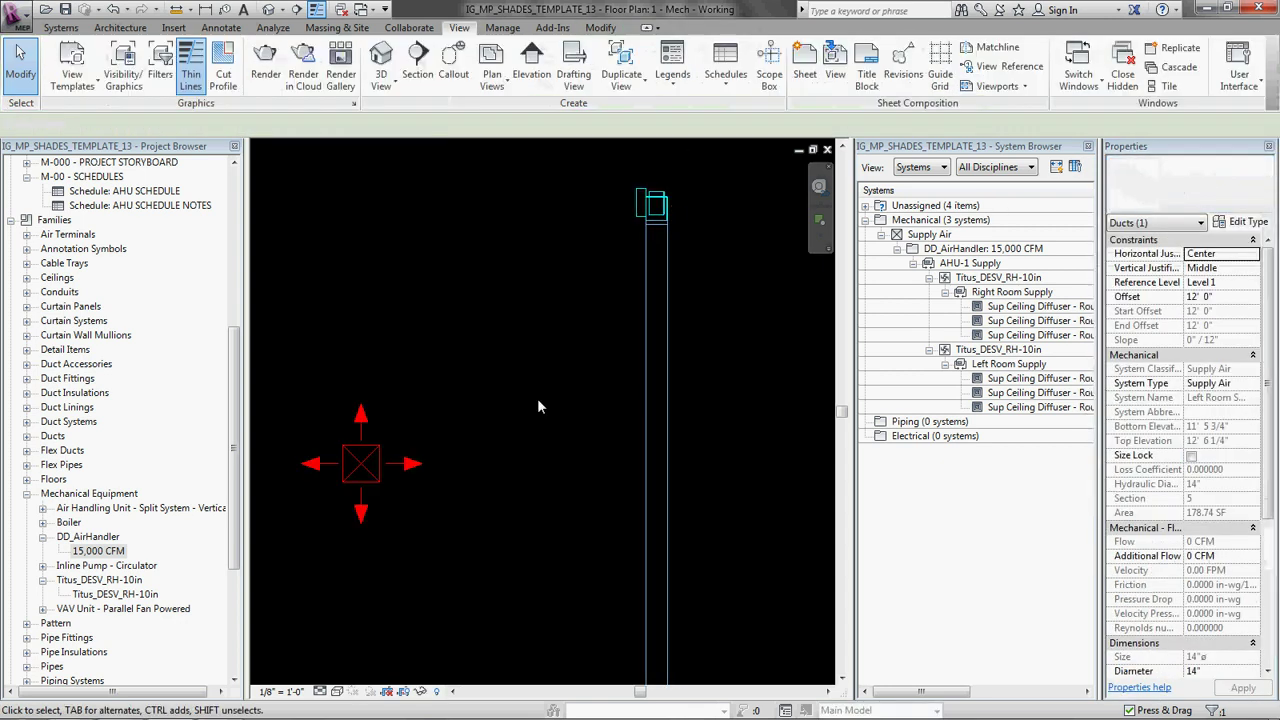
- Draw a 12" Round Duct Taps branch diagonally off the left main duct, ending just short of the uppermost left diffuser
{"action": "key", "text": "d"}
{"action": "key", "text": "t"}
{"action": "left_click", "coordinate": [1190, 185]}
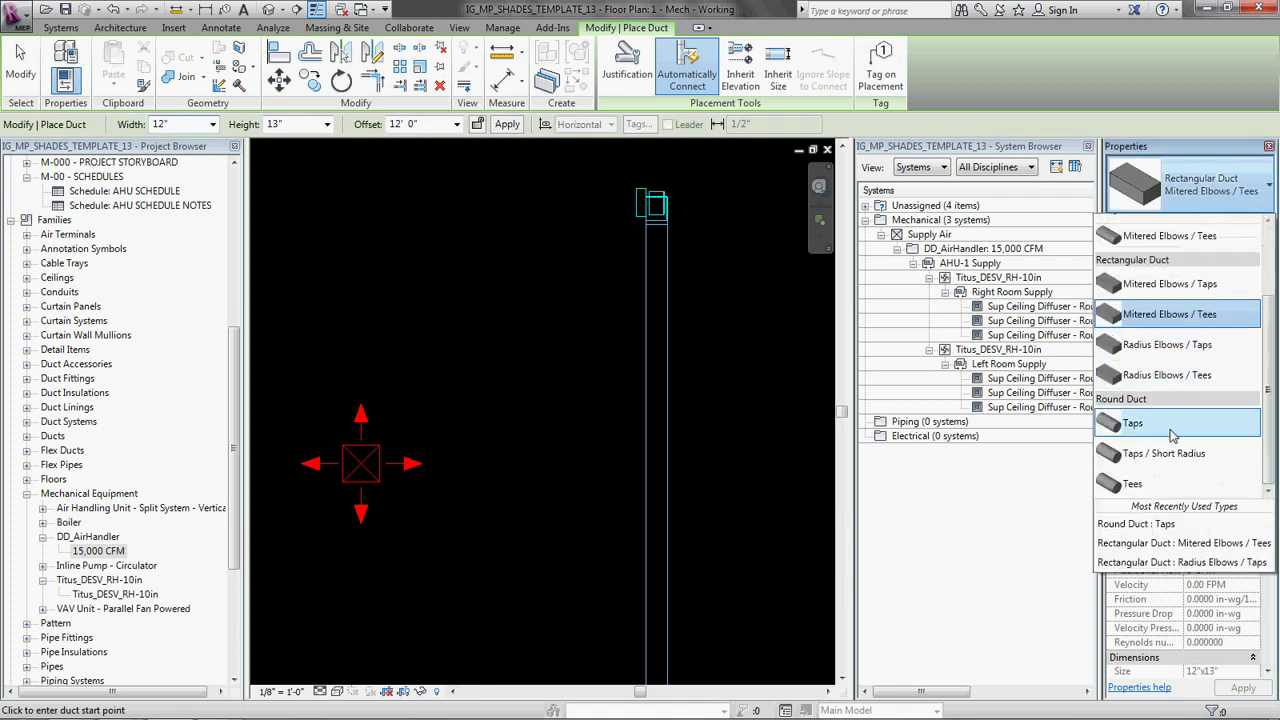
{"action": "left_click", "coordinate": [1135, 483]}
{"action": "left_click", "coordinate": [1190, 185]}
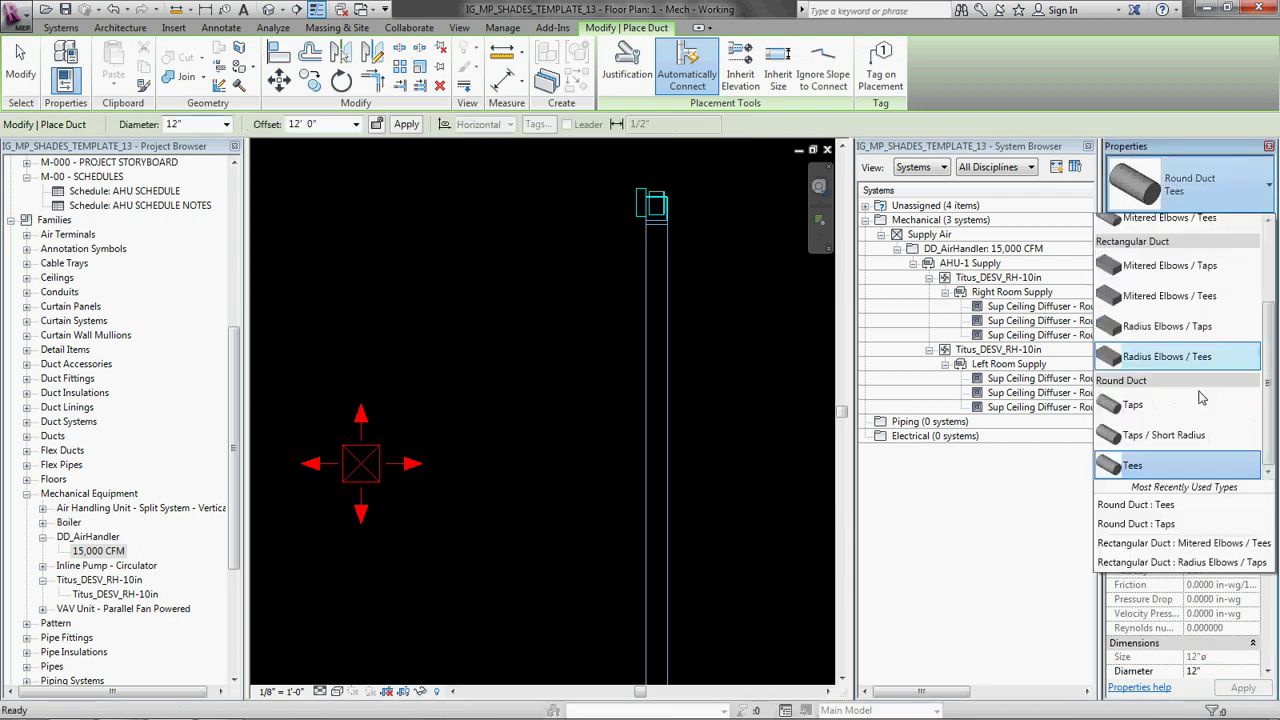
{"action": "left_click", "coordinate": [1176, 412]}
{"action": "left_click", "coordinate": [655, 390]}
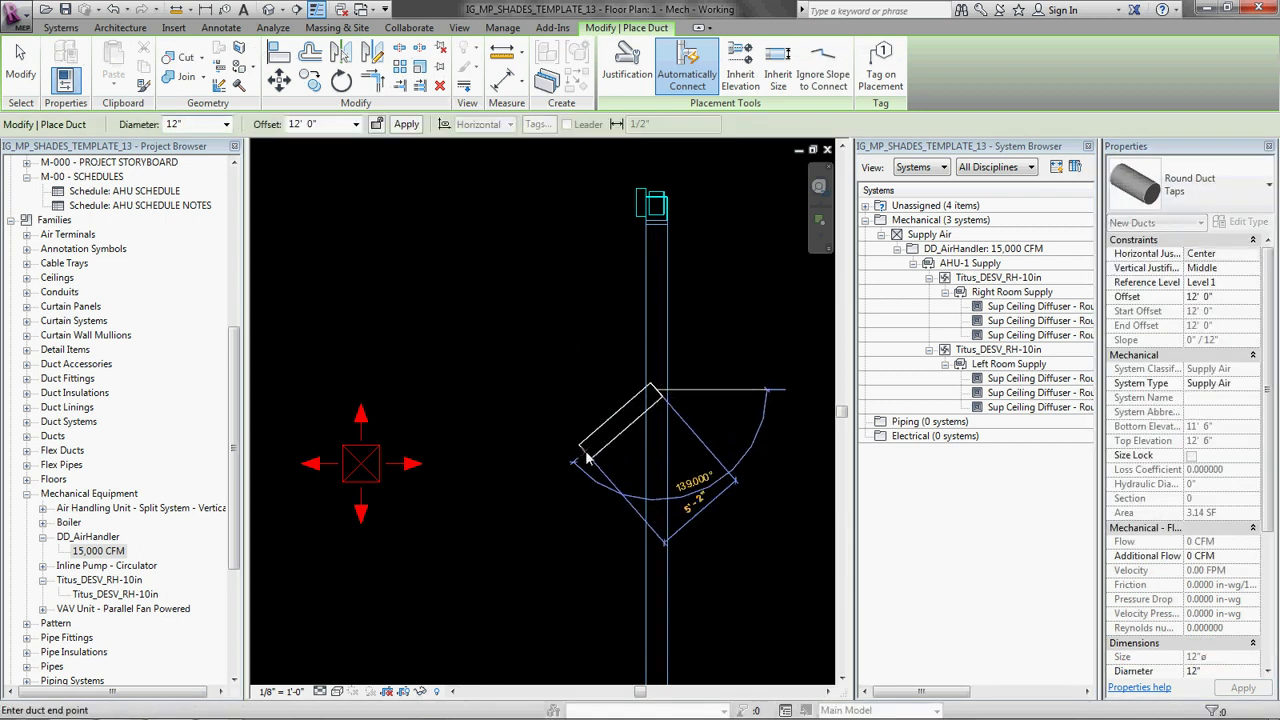
{"action": "left_click", "coordinate": [586, 458]}
{"action": "left_click", "coordinate": [437, 466]}
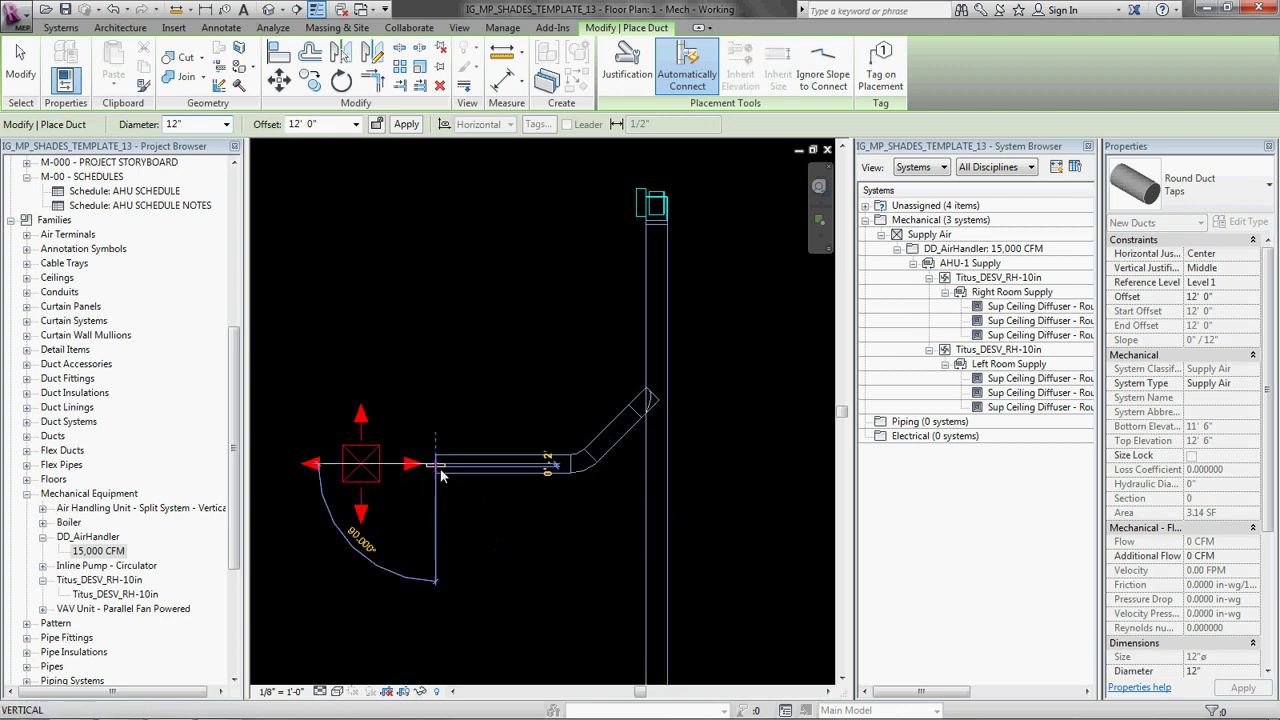
- Connect the uppermost left branch to its diffuser with 12" round flex duct and adjust the flex duct's tangent
{"action": "key", "text": "f"}
{"action": "key", "text": "d"}
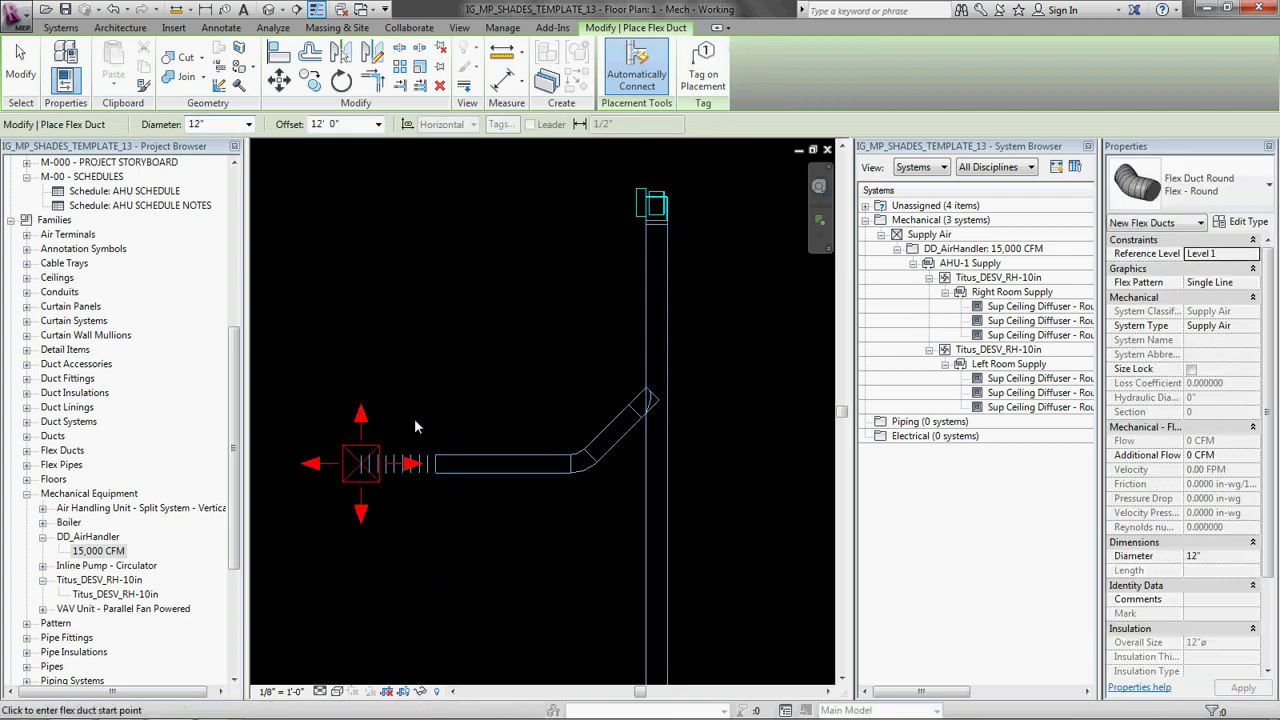
{"action": "key", "text": "Escape"}
{"action": "left_click", "coordinate": [404, 470]}
{"action": "scroll", "coordinate": [358, 467], "scroll_direction": "up", "scroll_amount": 3}
{"action": "left_click_drag", "start_coordinate": [370, 456], "coordinate": [548, 362]}
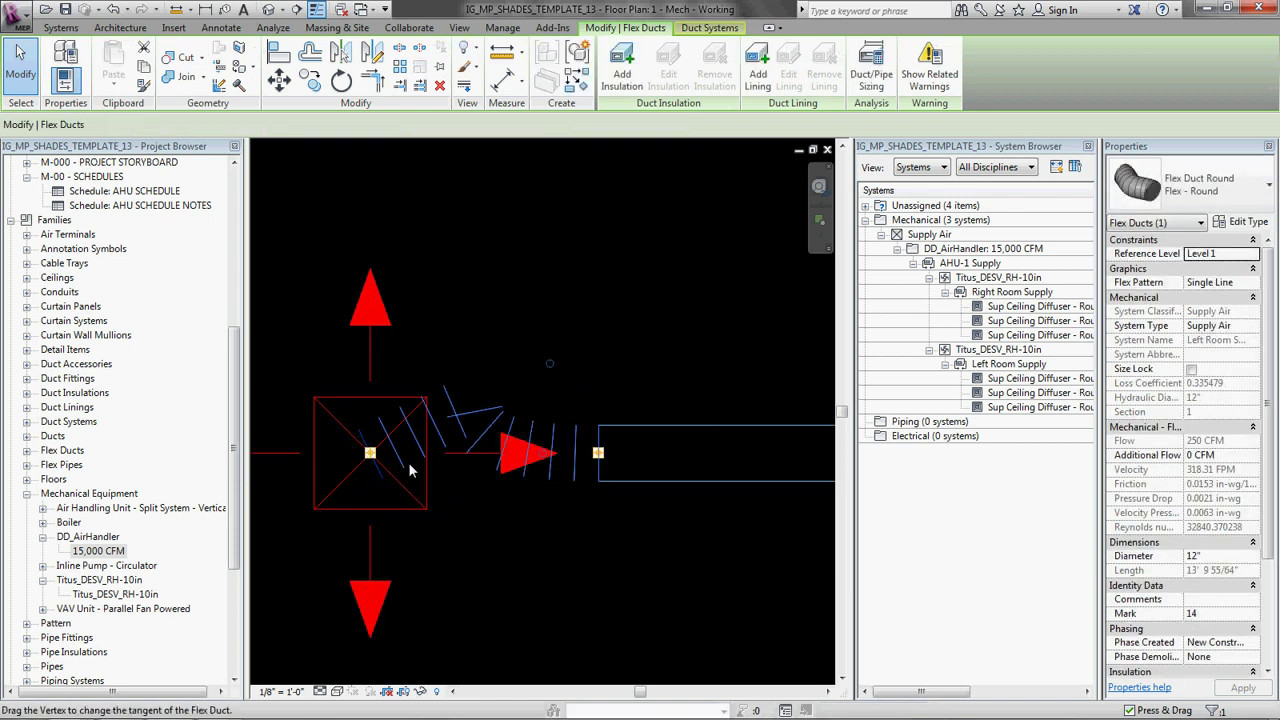
{"action": "mouse_move", "coordinate": [370, 455]}
{"action": "left_mouse_down"}
{"action": "mouse_move", "coordinate": [440, 395]}
{"action": "mouse_move", "coordinate": [495, 305]}
{"action": "mouse_move", "coordinate": [370, 455]}
{"action": "left_mouse_up"}
{"action": "left_click", "coordinate": [497, 334]}
- Draw a 12" round branch from the left main duct towards the middle left diffuser and connect it with round flex duct
{"action": "scroll", "coordinate": [497, 334], "scroll_direction": "down", "scroll_amount": 3}
{"action": "middle_click_drag", "start_coordinate": [605, 256], "coordinate": [540, 374]}
{"action": "scroll", "coordinate": [548, 451], "scroll_direction": "up", "scroll_amount": 1}
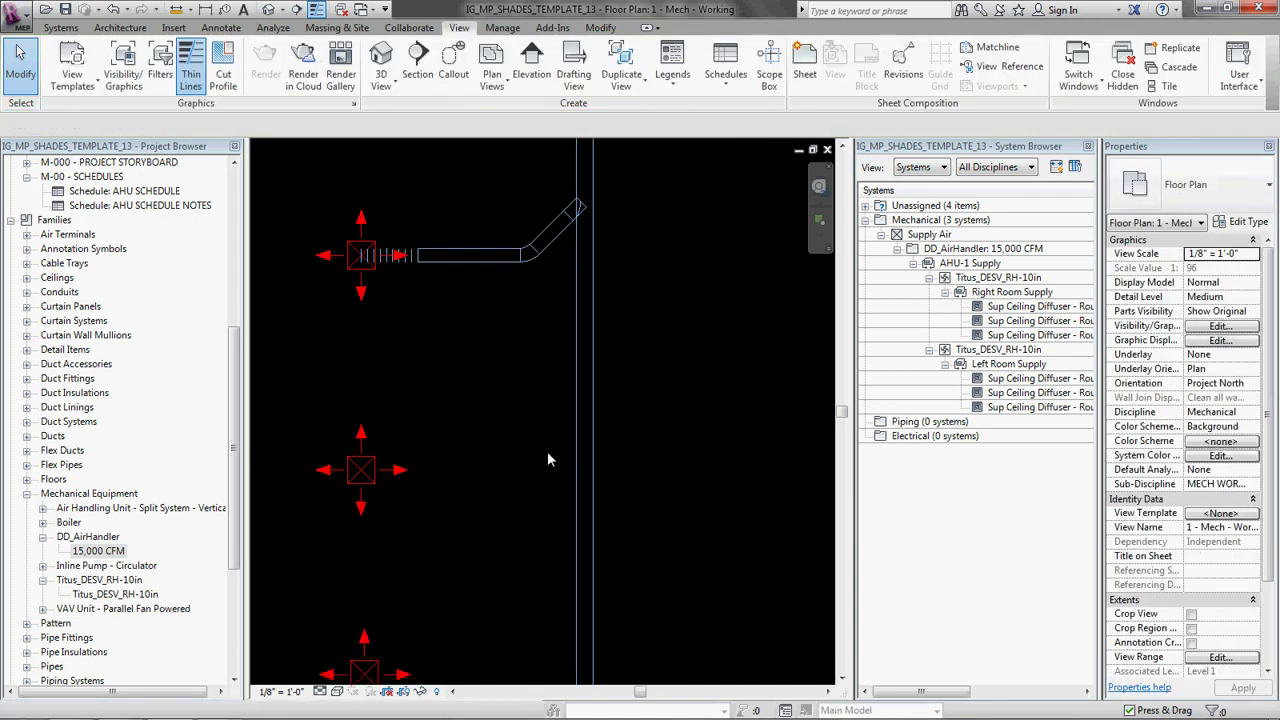
{"action": "key", "text": "d"}
{"action": "key", "text": "t"}
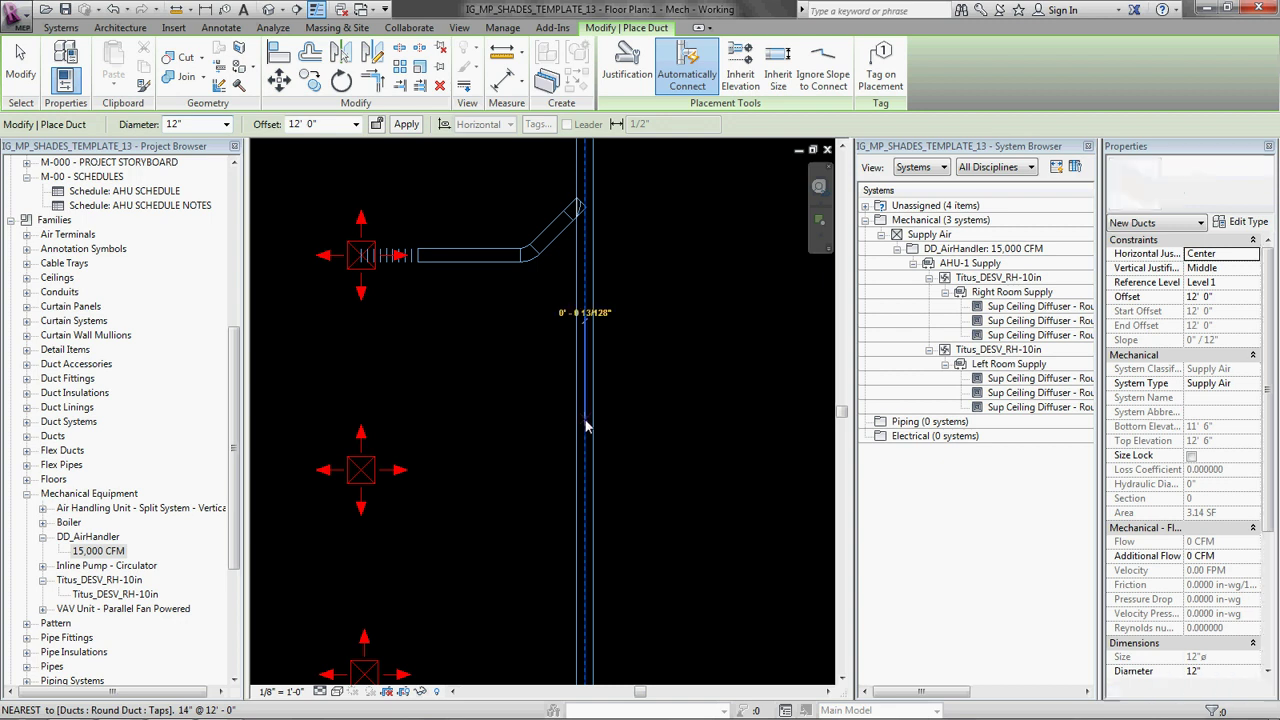
{"action": "left_click", "coordinate": [583, 429]}
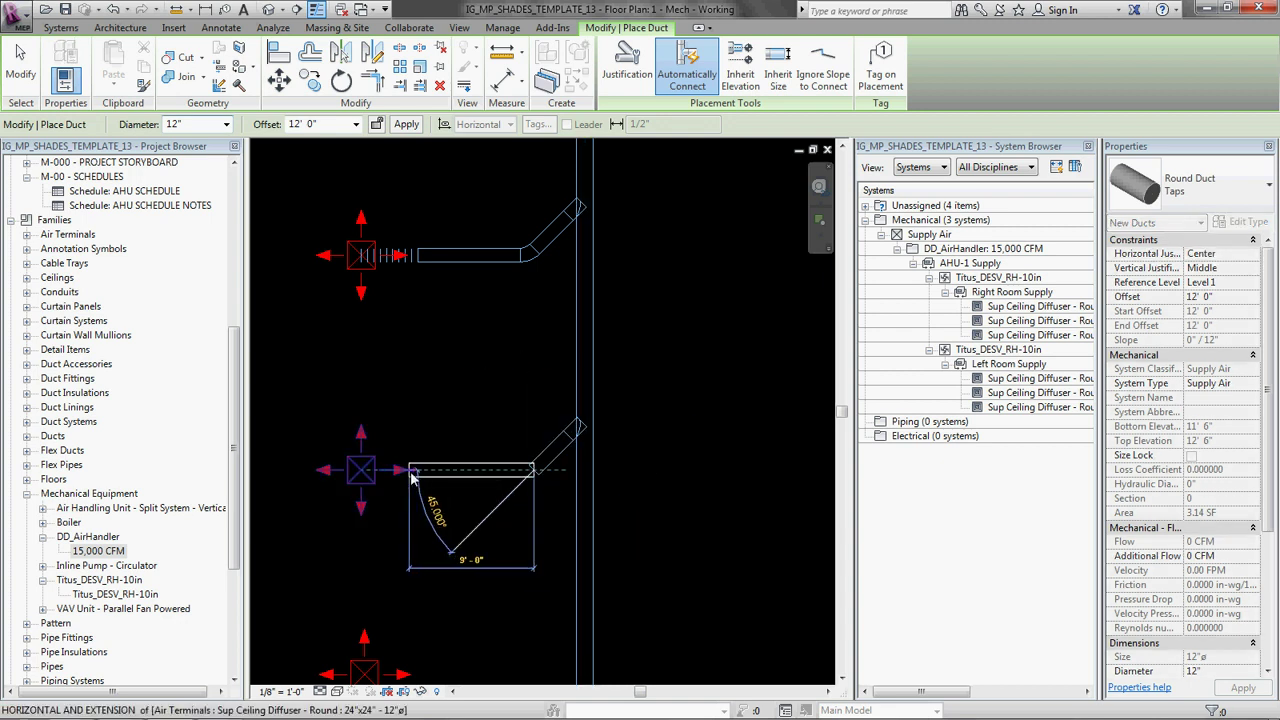
{"action": "left_click", "coordinate": [362, 476]}
{"action": "key", "text": "f"}
{"action": "key", "text": "l"}
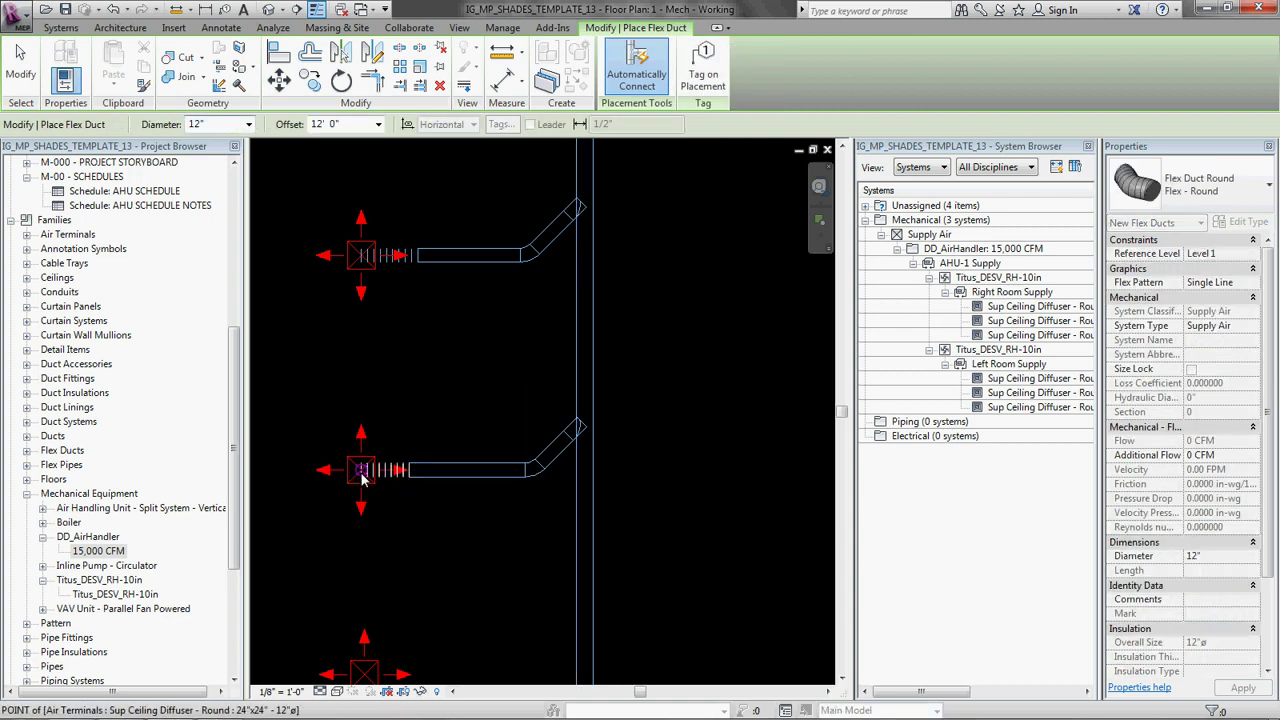
{"action": "left_click", "coordinate": [362, 475]}
- Draw a 12" round branch from the left main duct towards the lowest left diffuser and connect it with round flex duct
{"action": "scroll", "coordinate": [388, 398], "scroll_direction": "down", "scroll_amount": 2}
{"action": "middle_click_drag", "start_coordinate": [488, 416], "coordinate": [470, 308]}
{"action": "scroll", "coordinate": [406, 426], "scroll_direction": "up", "scroll_amount": 2}
{"action": "key", "text": "d"}
{"action": "key", "text": "t"}
{"action": "key", "text": "d"}
{"action": "key", "text": "t"}
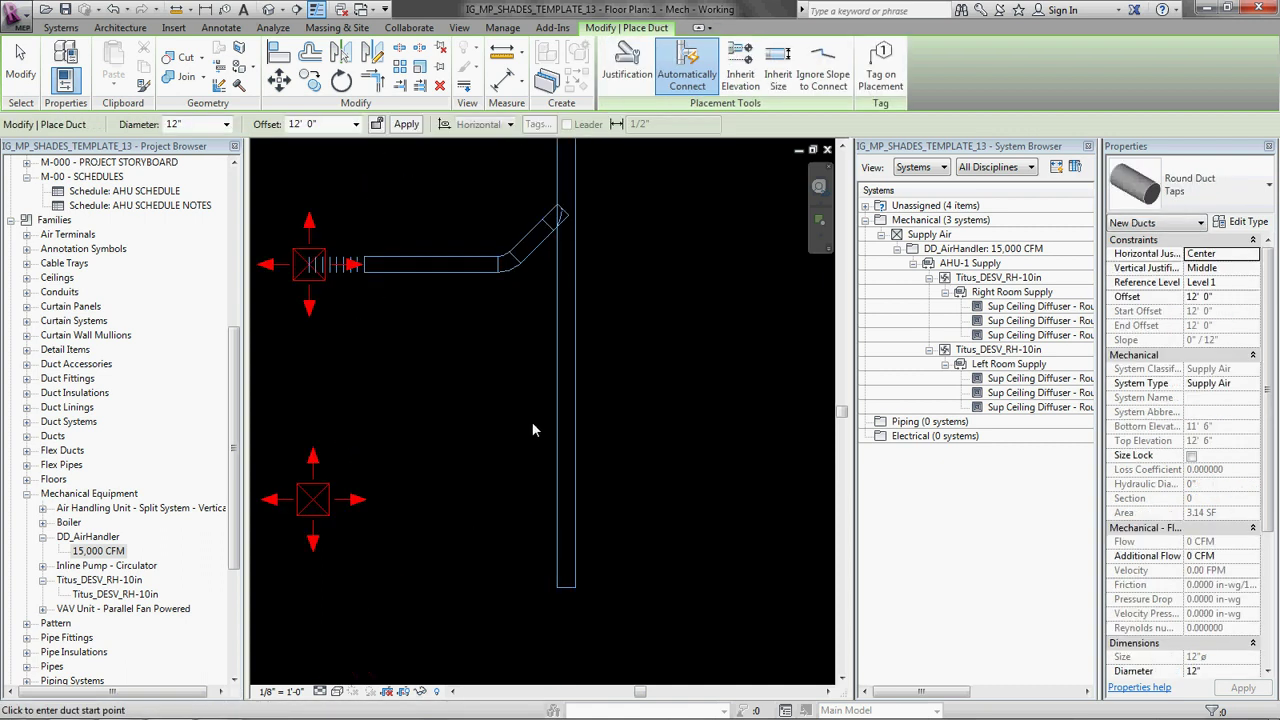
{"action": "left_click", "coordinate": [565, 453]}
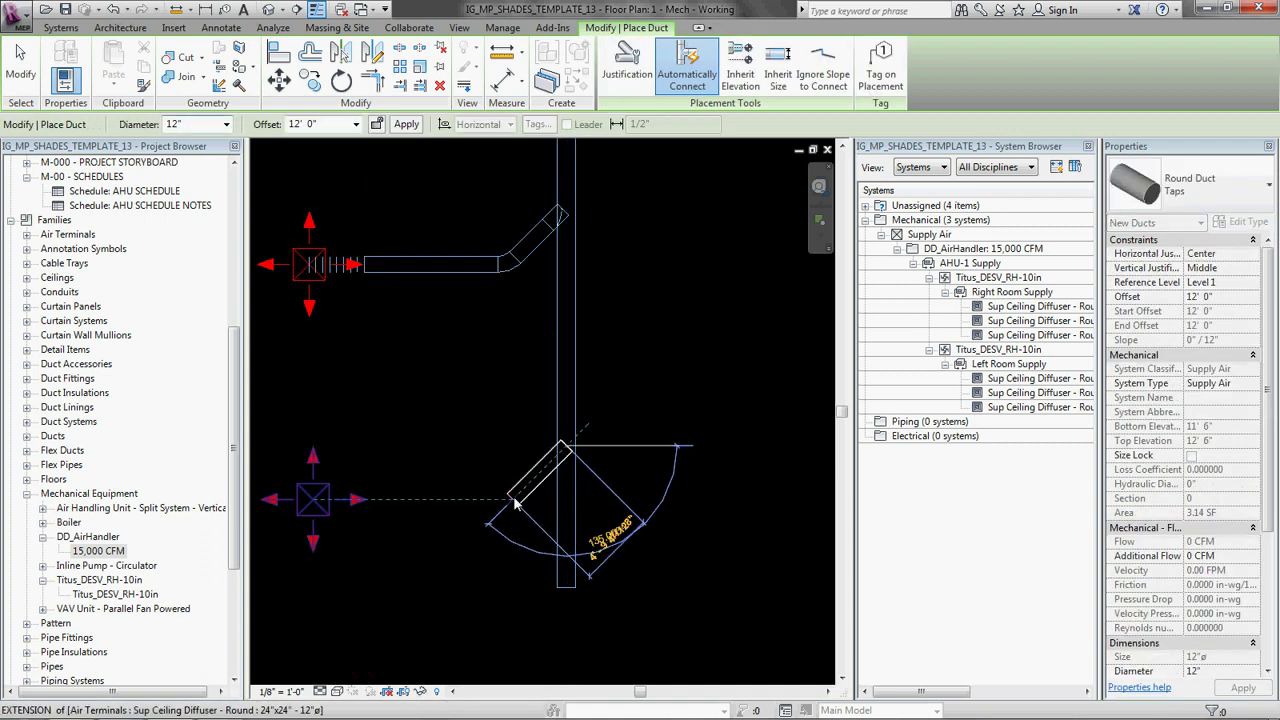
{"action": "left_click", "coordinate": [386, 501]}
{"action": "key", "text": "f"}
{"action": "key", "text": "d"}
{"action": "left_click", "coordinate": [386, 501]}
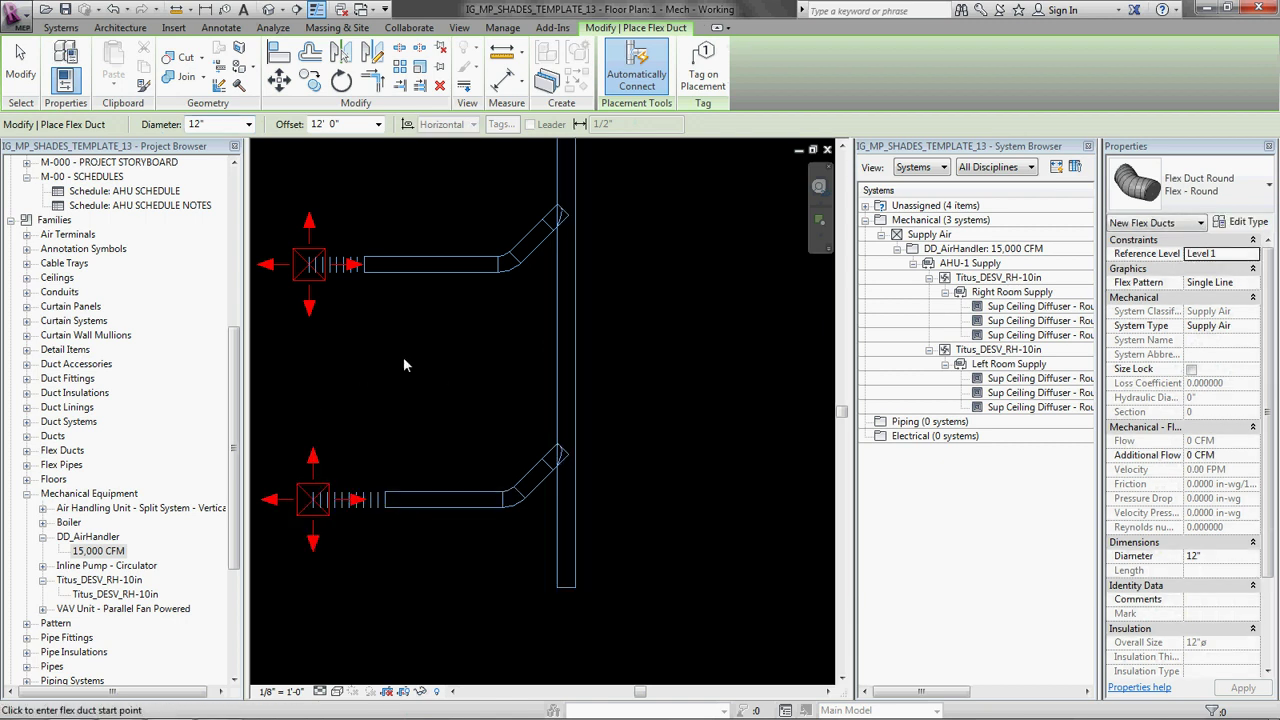
{"action": "key", "text": "Escape"}
- Cap the open lower end of the left main duct with a Round Endcap - Standard duct fitting
{"action": "middle_click_drag", "start_coordinate": [669, 486], "coordinate": [677, 434]}
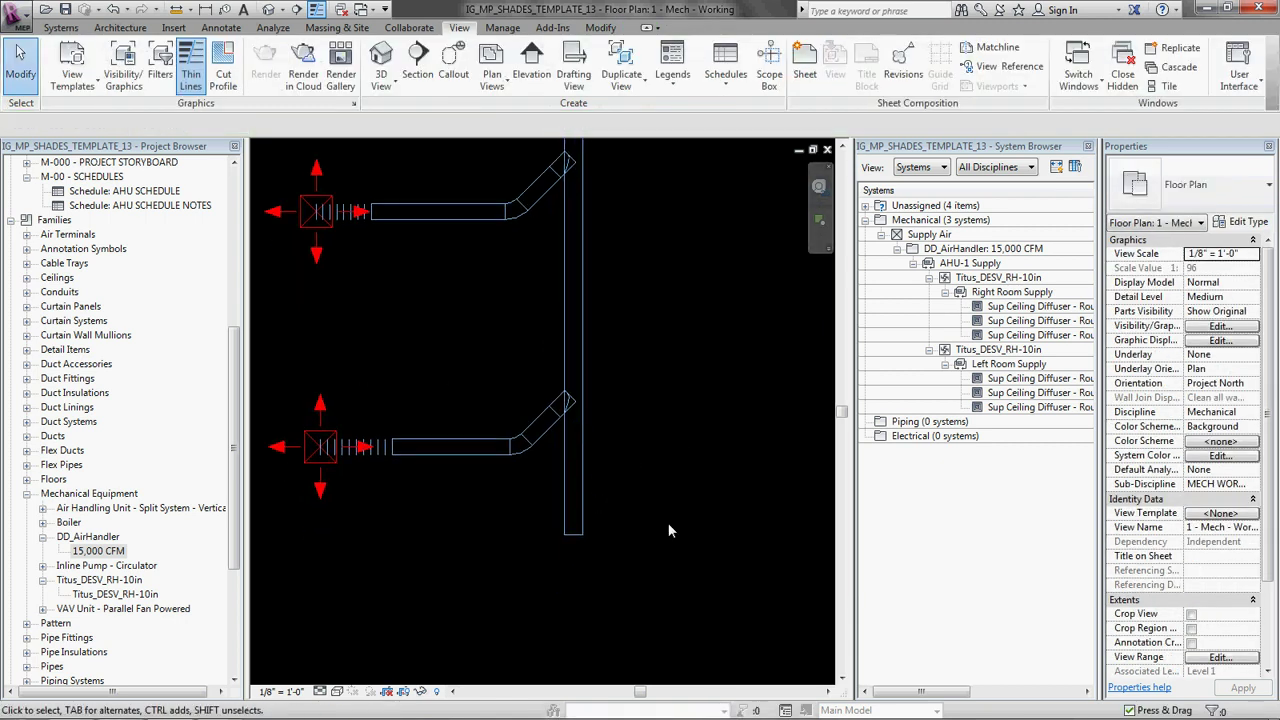
{"action": "key", "text": "d"}
{"action": "key", "text": "f"}
{"action": "scroll", "coordinate": [575, 535], "scroll_direction": "up", "scroll_amount": 6}
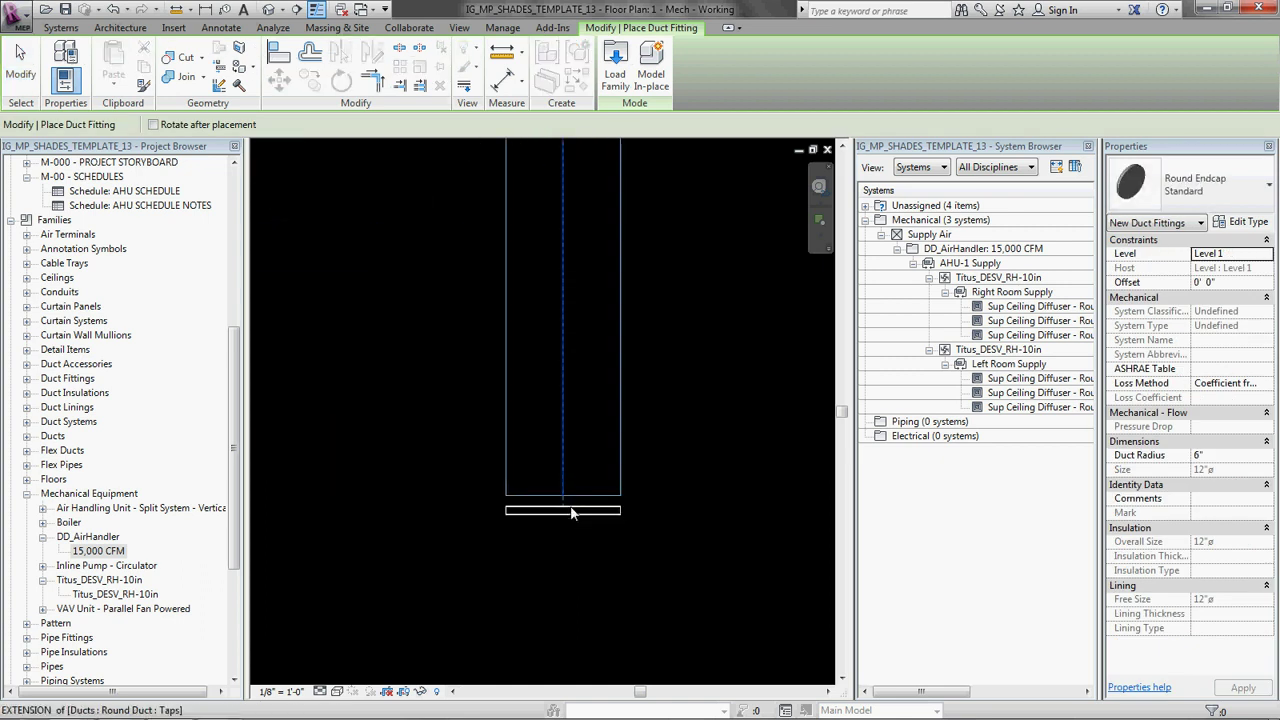
{"action": "left_click", "coordinate": [571, 513]}
{"action": "scroll", "coordinate": [566, 500], "scroll_direction": "down", "scroll_amount": 5}
{"action": "key", "text": "Escape"}
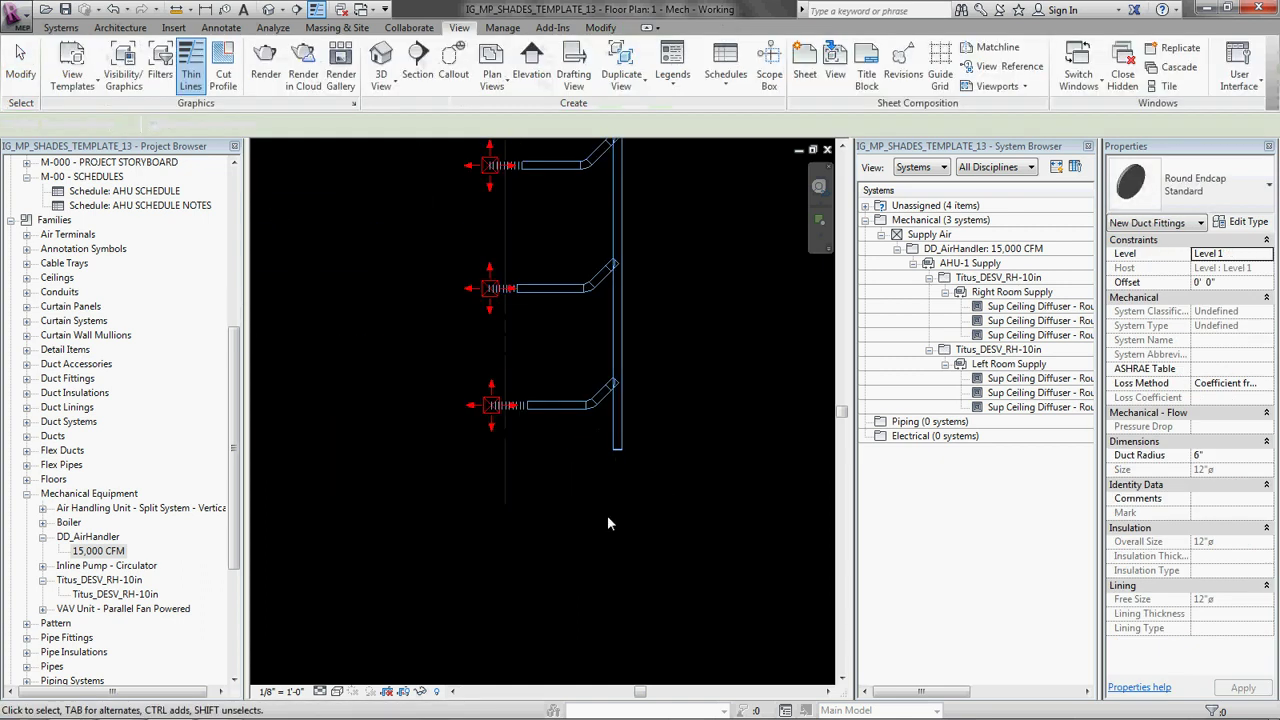
- Examine the left and right duct runs and their position relative to the air handler
{"action": "scroll", "coordinate": [537, 480], "scroll_direction": "down", "scroll_amount": 5}
{"action": "middle_click_drag", "start_coordinate": [596, 308], "coordinate": [494, 381]}
{"action": "middle_click_drag", "start_coordinate": [608, 415], "coordinate": [656, 399]}
{"action": "scroll", "coordinate": [602, 395], "scroll_direction": "up", "scroll_amount": 2}
{"action": "scroll", "coordinate": [612, 382], "scroll_direction": "down", "scroll_amount": 1}
{"action": "middle_click_drag", "start_coordinate": [535, 264], "coordinate": [508, 367]}
{"action": "middle_click_drag", "start_coordinate": [654, 433], "coordinate": [605, 365]}
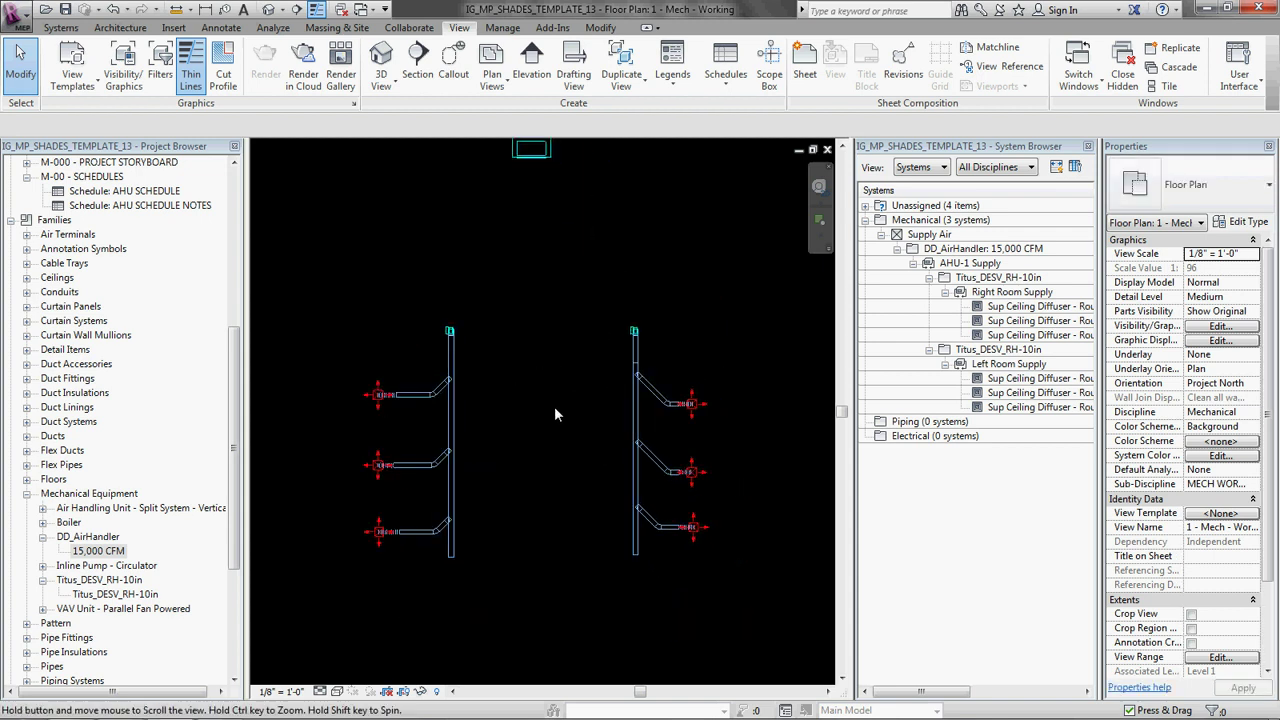
{"action": "middle_click_drag", "start_coordinate": [555, 408], "coordinate": [550, 505]}
{"action": "scroll", "coordinate": [447, 411], "scroll_direction": "up", "scroll_amount": 5}
{"action": "scroll", "coordinate": [480, 372], "scroll_direction": "down", "scroll_amount": 3}
{"action": "middle_click_drag", "start_coordinate": [528, 315], "coordinate": [504, 541]}
{"action": "scroll", "coordinate": [677, 440], "scroll_direction": "down", "scroll_amount": 5}
{"action": "middle_click_drag", "start_coordinate": [642, 492], "coordinate": [587, 336]}
{"action": "scroll", "coordinate": [547, 352], "scroll_direction": "up", "scroll_amount": 3}
{"action": "middle_click_drag", "start_coordinate": [610, 246], "coordinate": [545, 303]}
{"action": "scroll", "coordinate": [527, 335], "scroll_direction": "up", "scroll_amount": 1}
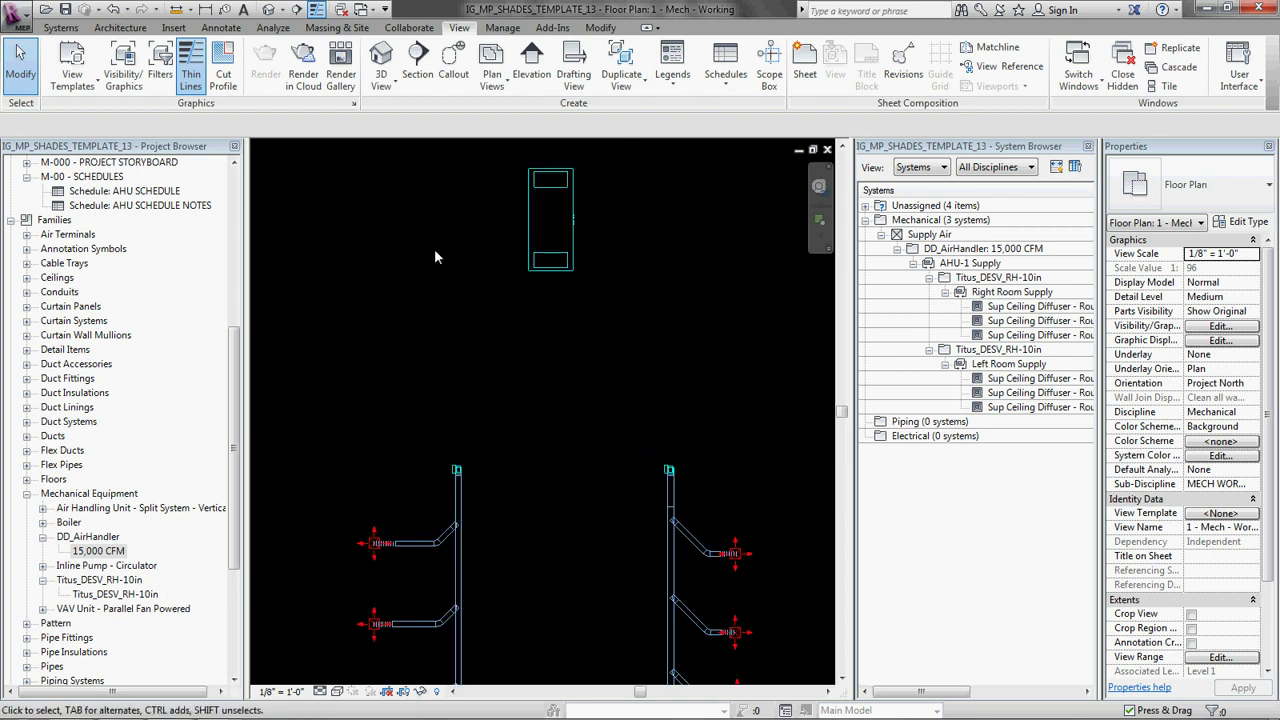
- Draw a 76" x 36" rectangular duct from the air handler's lower outlet straight down to between the two Titus units
{"action": "scroll", "coordinate": [536, 299], "scroll_direction": "up", "scroll_amount": 5}
{"action": "left_click", "coordinate": [560, 262]}
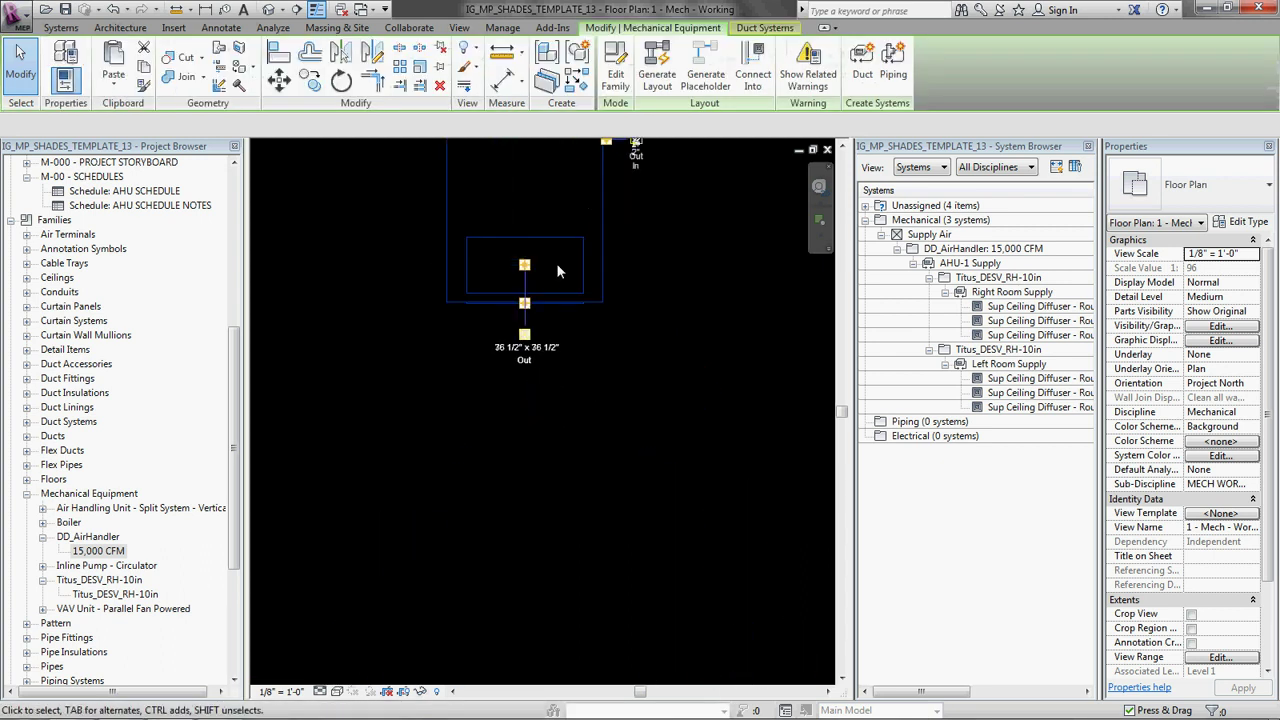
{"action": "right_click", "coordinate": [527, 304]}
{"action": "left_click", "coordinate": [586, 337]}
{"action": "scroll", "coordinate": [553, 300], "scroll_direction": "down", "scroll_amount": 2}
{"action": "middle_click_drag", "start_coordinate": [547, 358], "coordinate": [540, 305]}
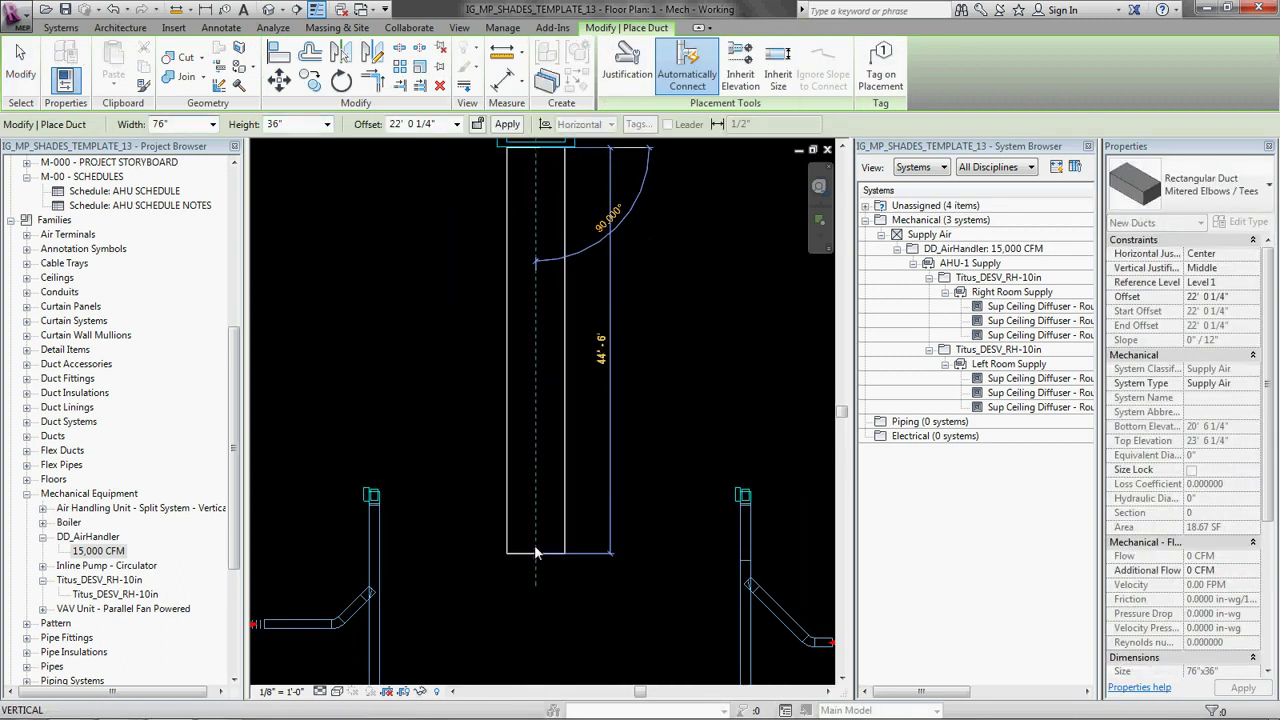
{"action": "key", "text": "Escape"}
{"action": "key", "text": "Escape"}
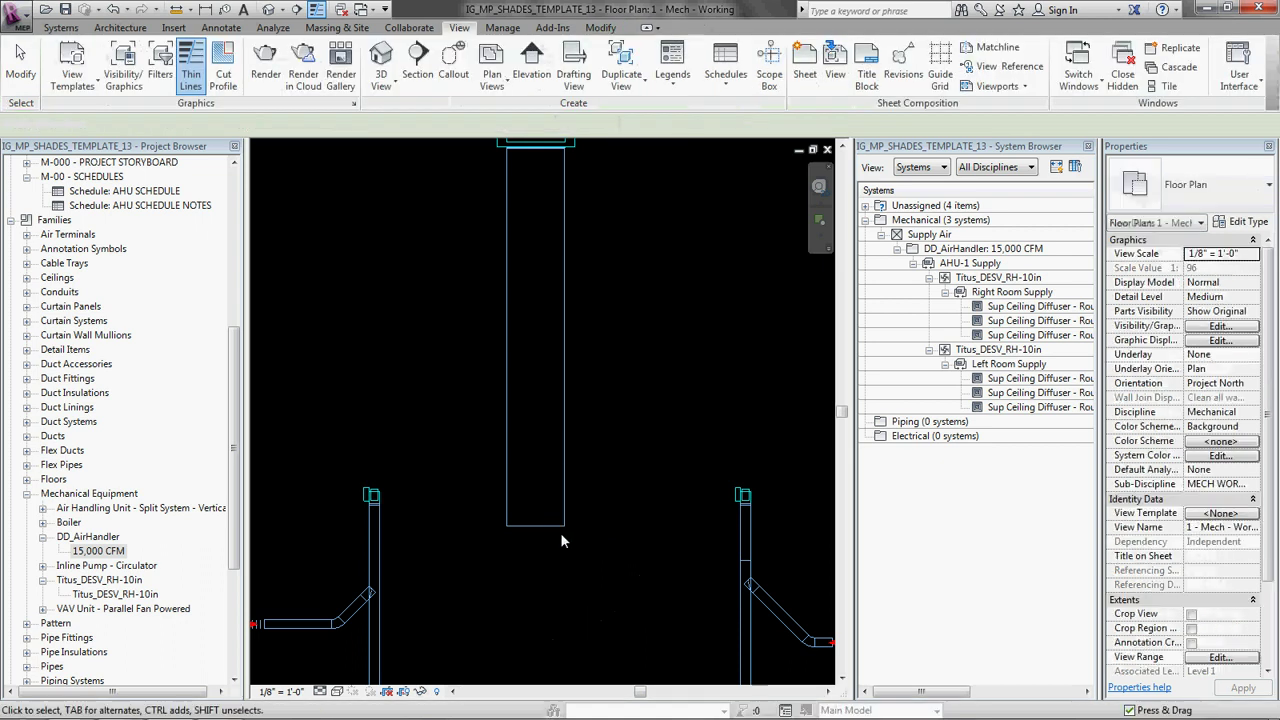
- Cap the open lower end of the wide rectangular duct with a Rectangular Endcap - Standard duct fitting
{"action": "key", "text": "d"}
{"action": "key", "text": "f"}
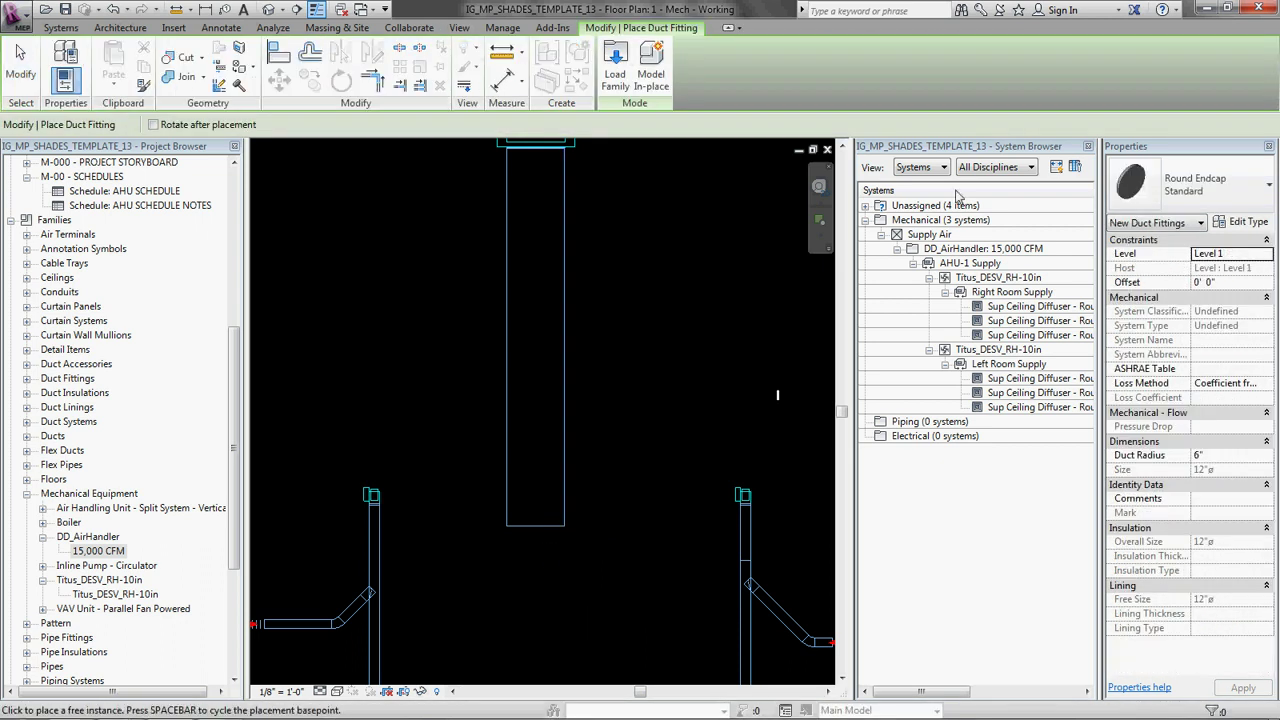
{"action": "left_click", "coordinate": [1218, 185]}
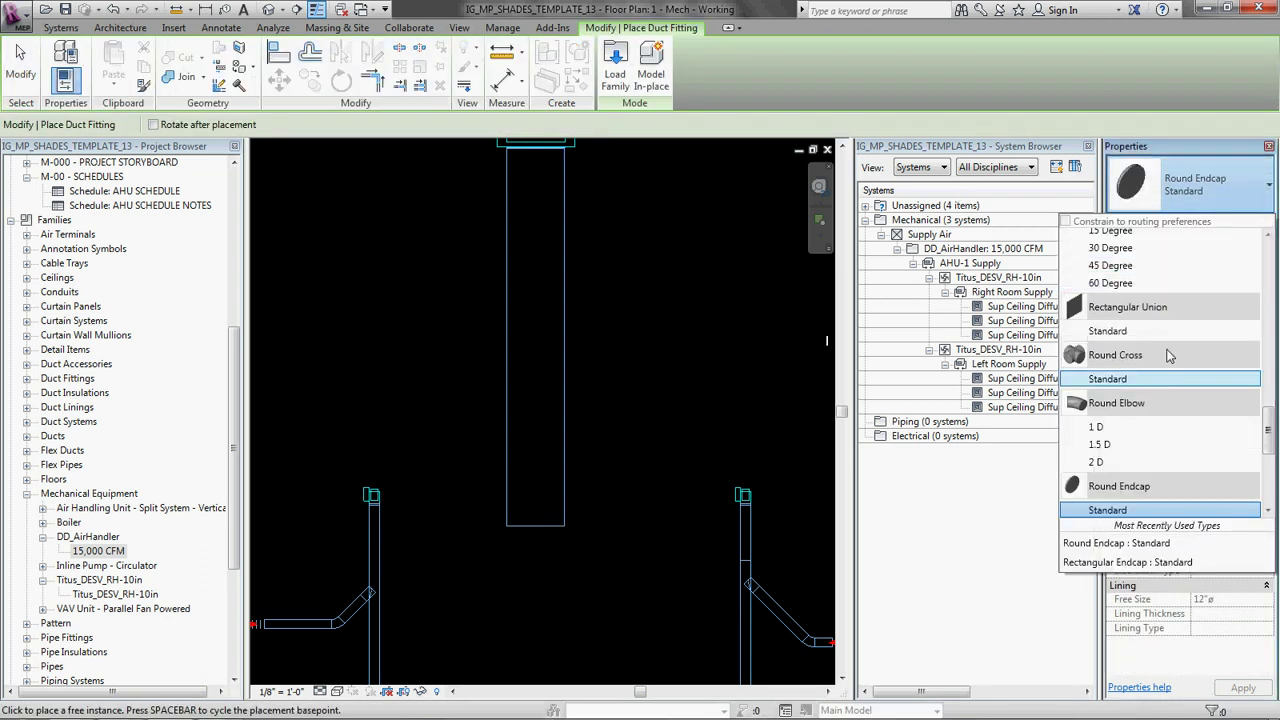
{"action": "scroll", "coordinate": [1178, 394], "scroll_direction": "up", "scroll_amount": 4}
{"action": "scroll", "coordinate": [1178, 397], "scroll_direction": "up", "scroll_amount": 5}
{"action": "left_click", "coordinate": [1131, 440]}
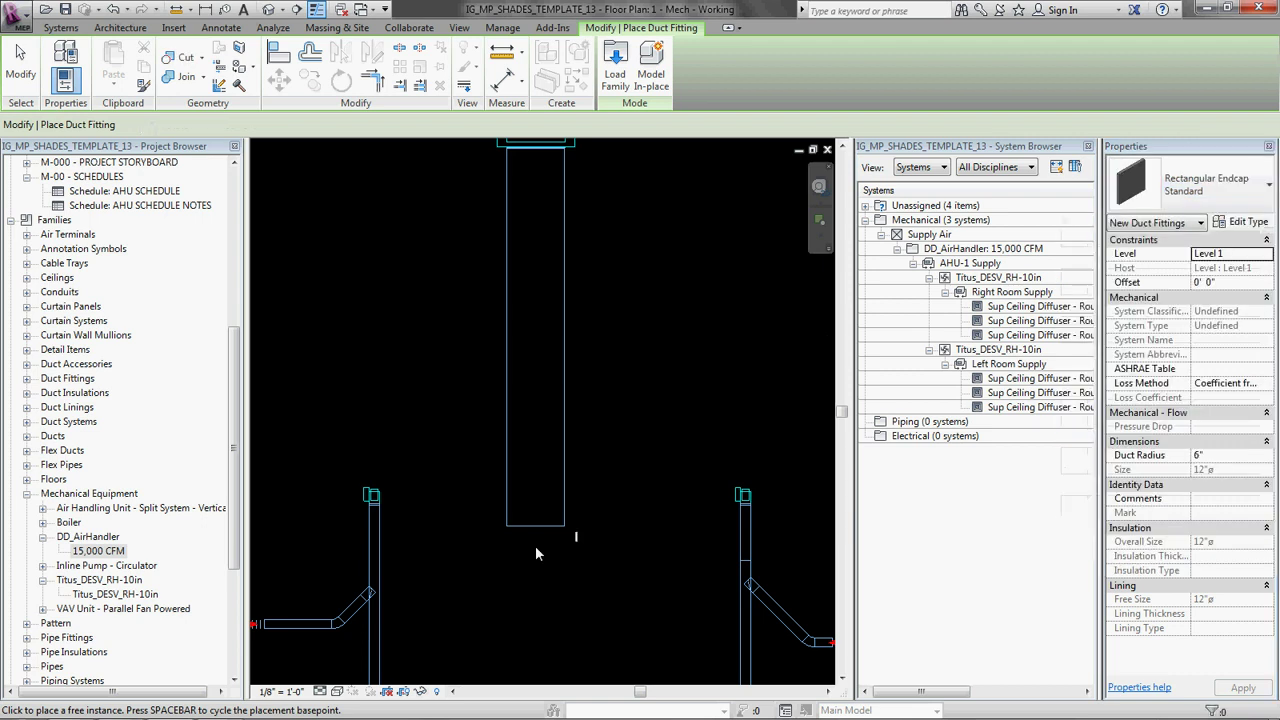
{"action": "key", "text": "Escape"}
{"action": "key", "text": "Escape"}
{"action": "scroll", "coordinate": [600, 440], "scroll_direction": "down", "scroll_amount": 3}
{"action": "scroll", "coordinate": [614, 396], "scroll_direction": "up", "scroll_amount": 2}
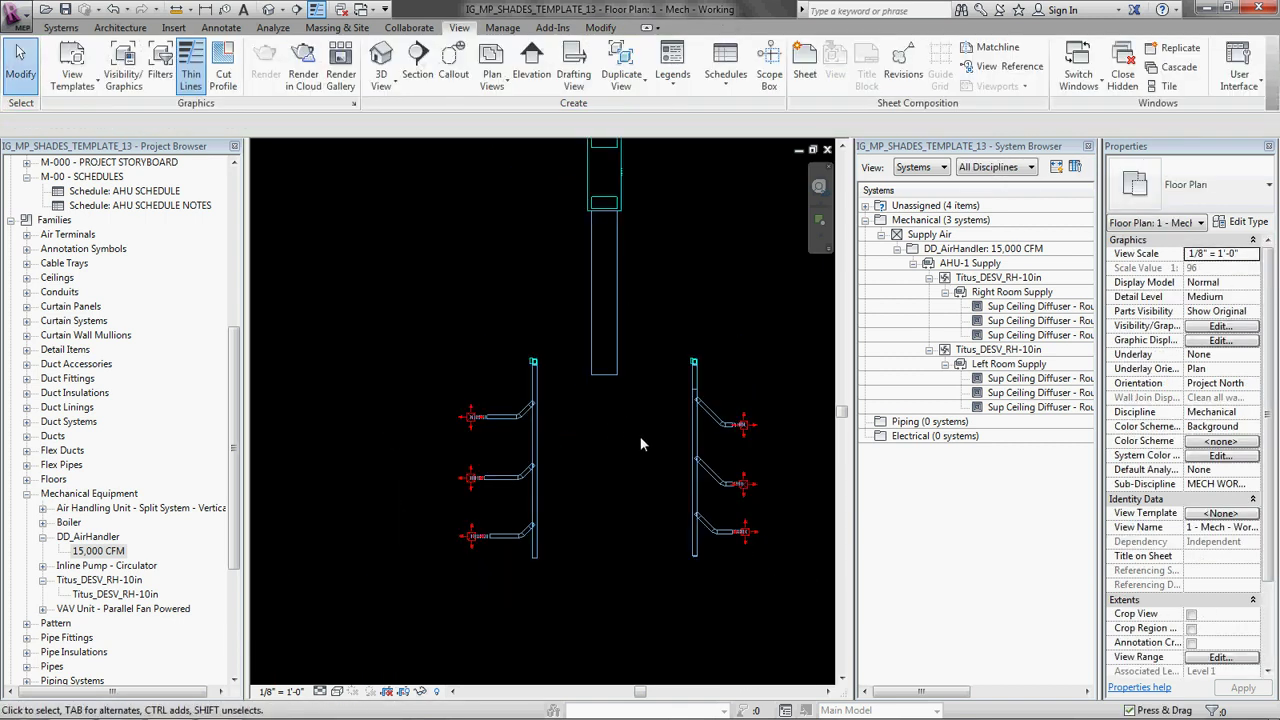
{"action": "scroll", "coordinate": [640, 436], "scroll_direction": "down", "scroll_amount": 2}
{"action": "scroll", "coordinate": [577, 408], "scroll_direction": "up", "scroll_amount": 2}
- Delete the endcap and shorten the air handler's rectangular duct to about 13' 6"
{"action": "left_click_drag", "start_coordinate": [565, 402], "coordinate": [698, 496]}
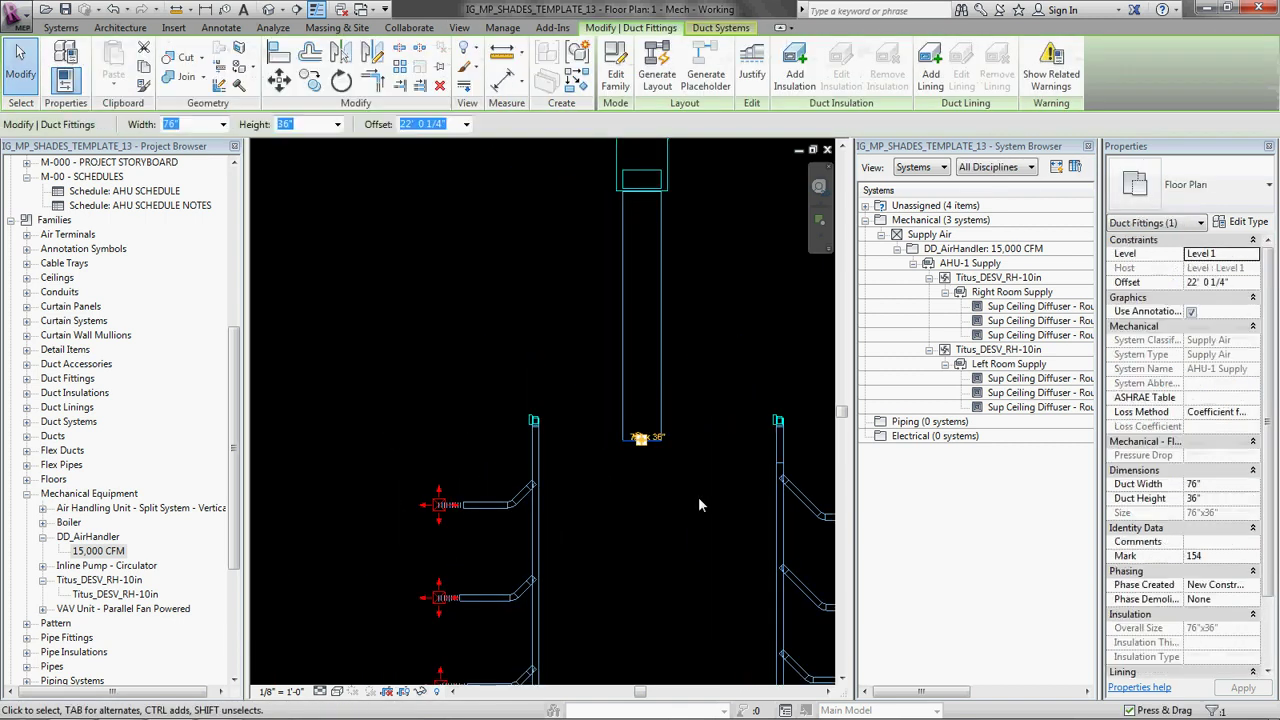
{"action": "left_click", "coordinate": [697, 496]}
{"action": "left_click", "coordinate": [641, 441]}
{"action": "left_click_drag", "start_coordinate": [641, 441], "coordinate": [644, 259]}
{"action": "key", "text": "Escape"}
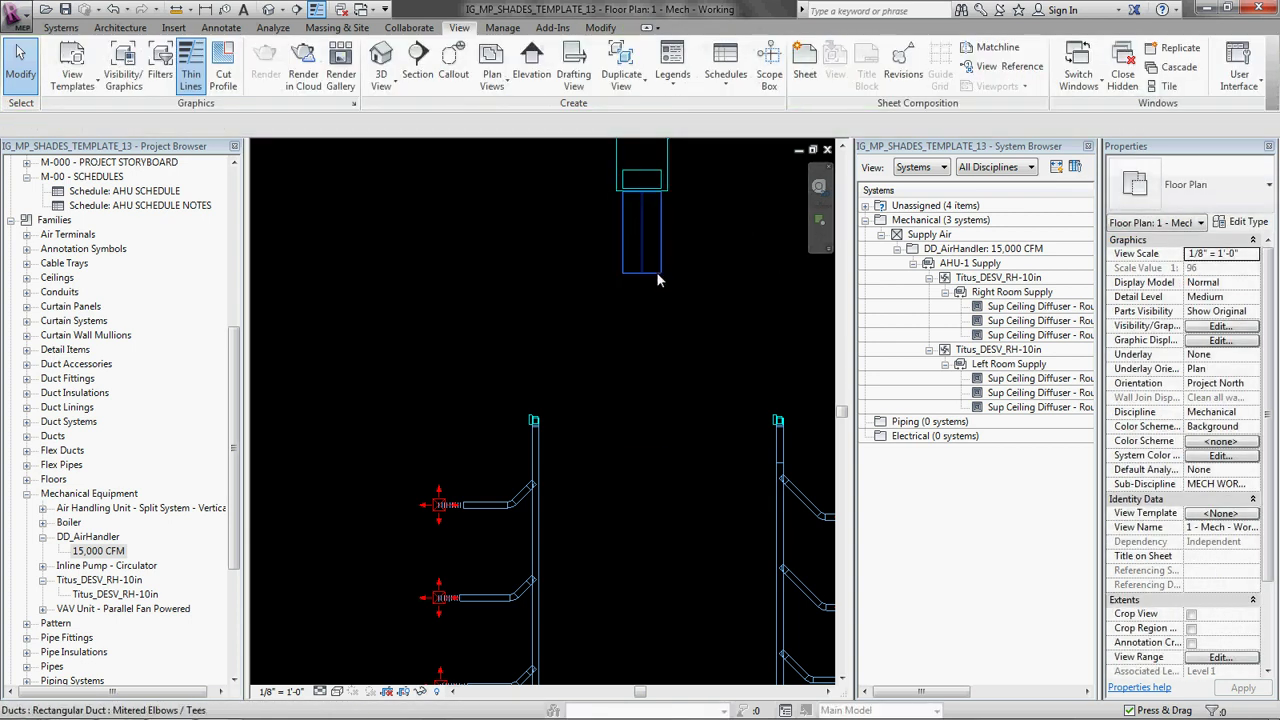
- Continue the 76" x 36" duct from its lower end at a 12' 0" offset, straight down to between the two Titus units
{"action": "left_click", "coordinate": [660, 263]}
{"action": "middle_click_drag", "start_coordinate": [687, 267], "coordinate": [644, 263]}
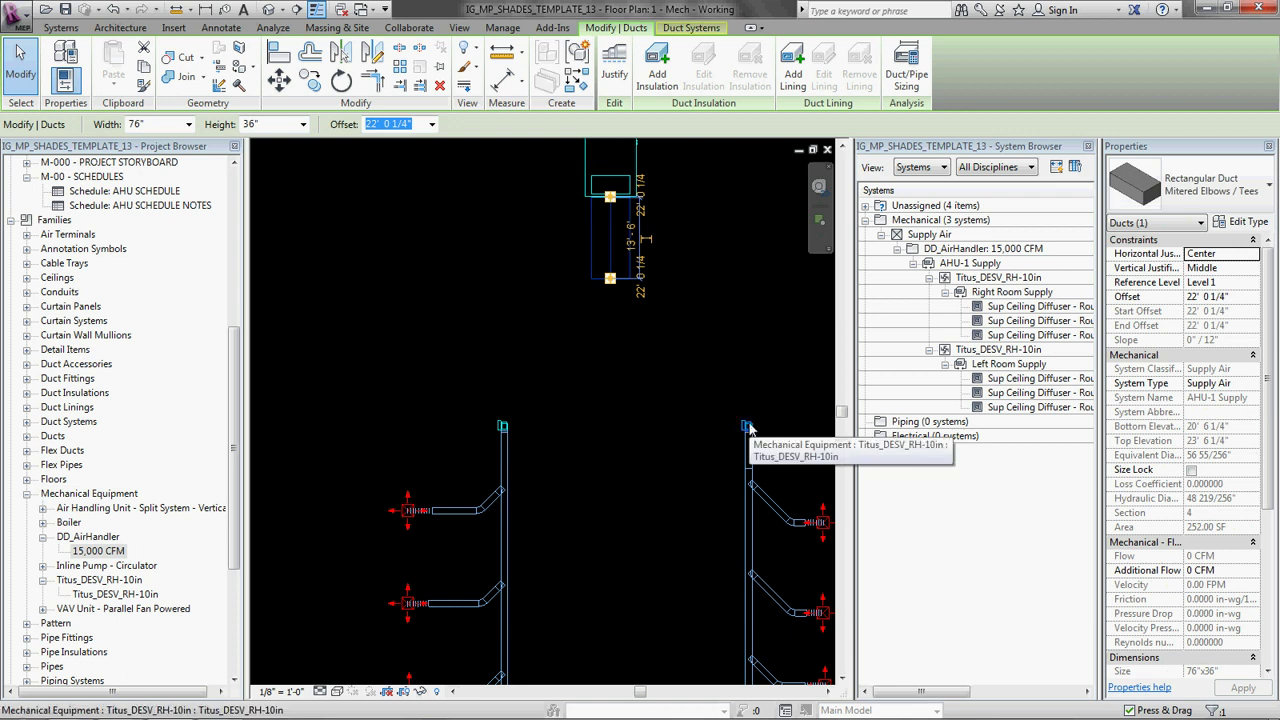
{"action": "right_click", "coordinate": [610, 283]}
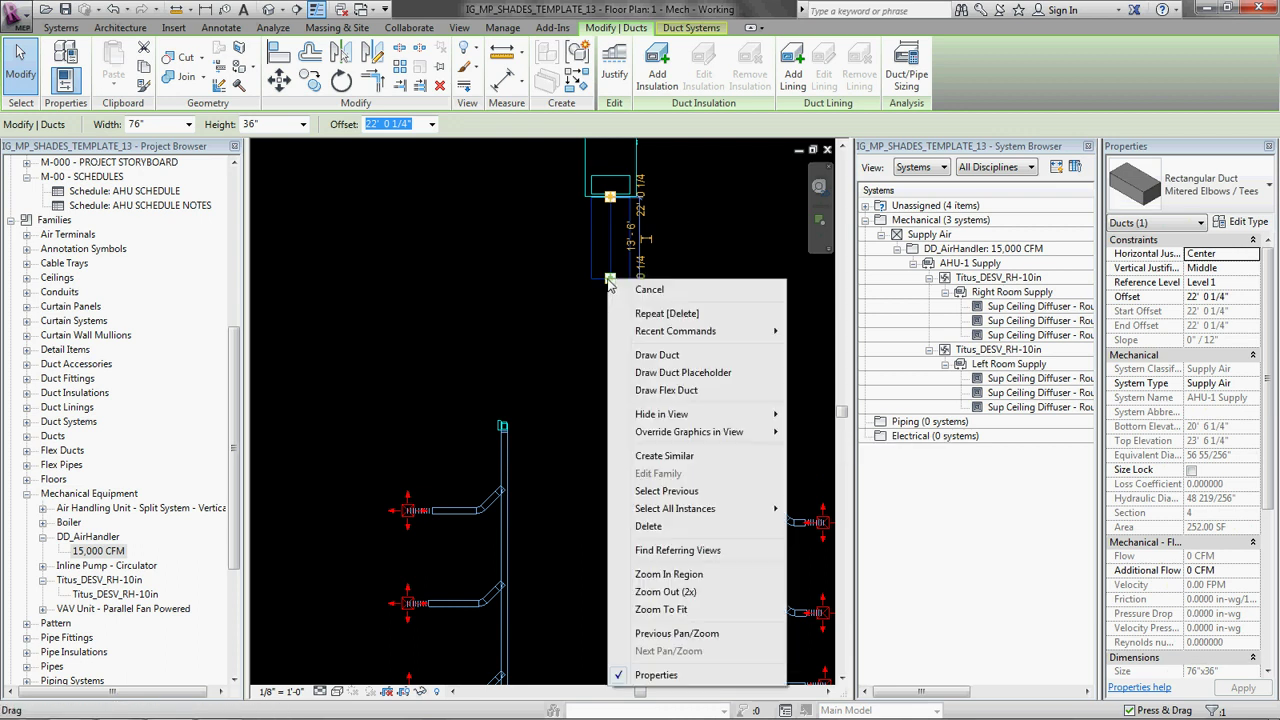
{"action": "left_click", "coordinate": [693, 367]}
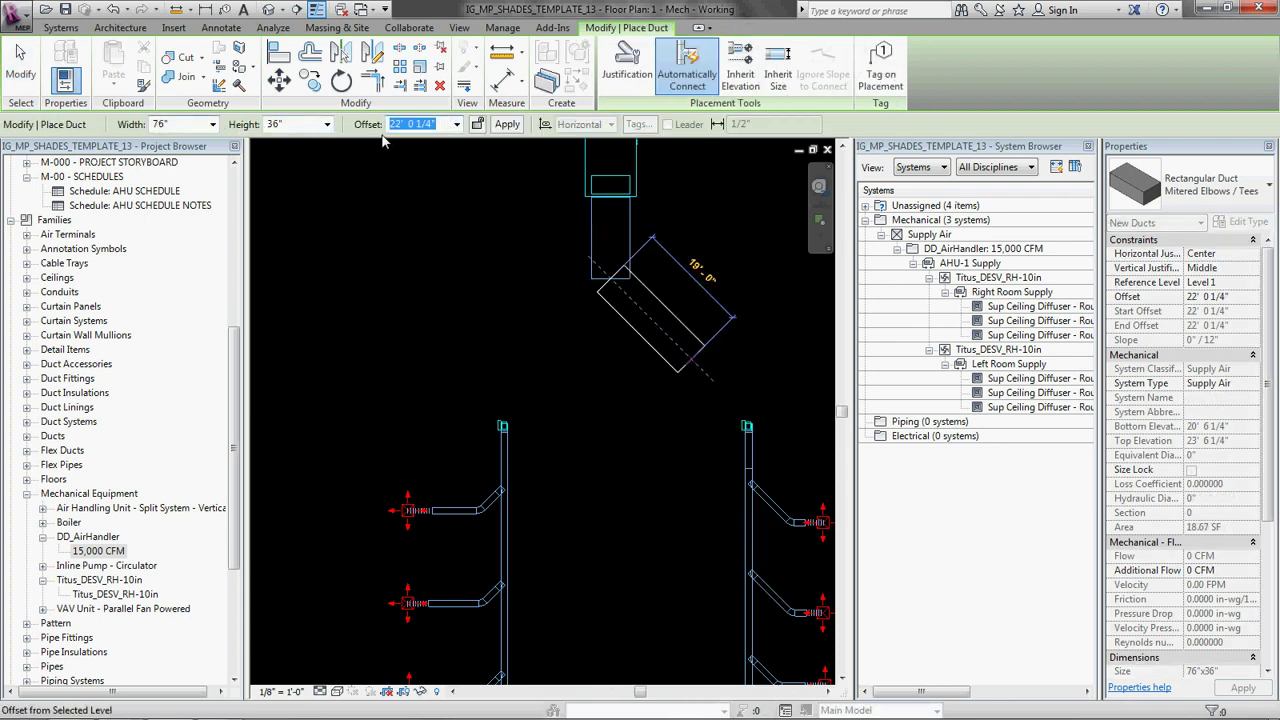
{"action": "type", "text": "12"}
{"action": "key", "text": "Return"}
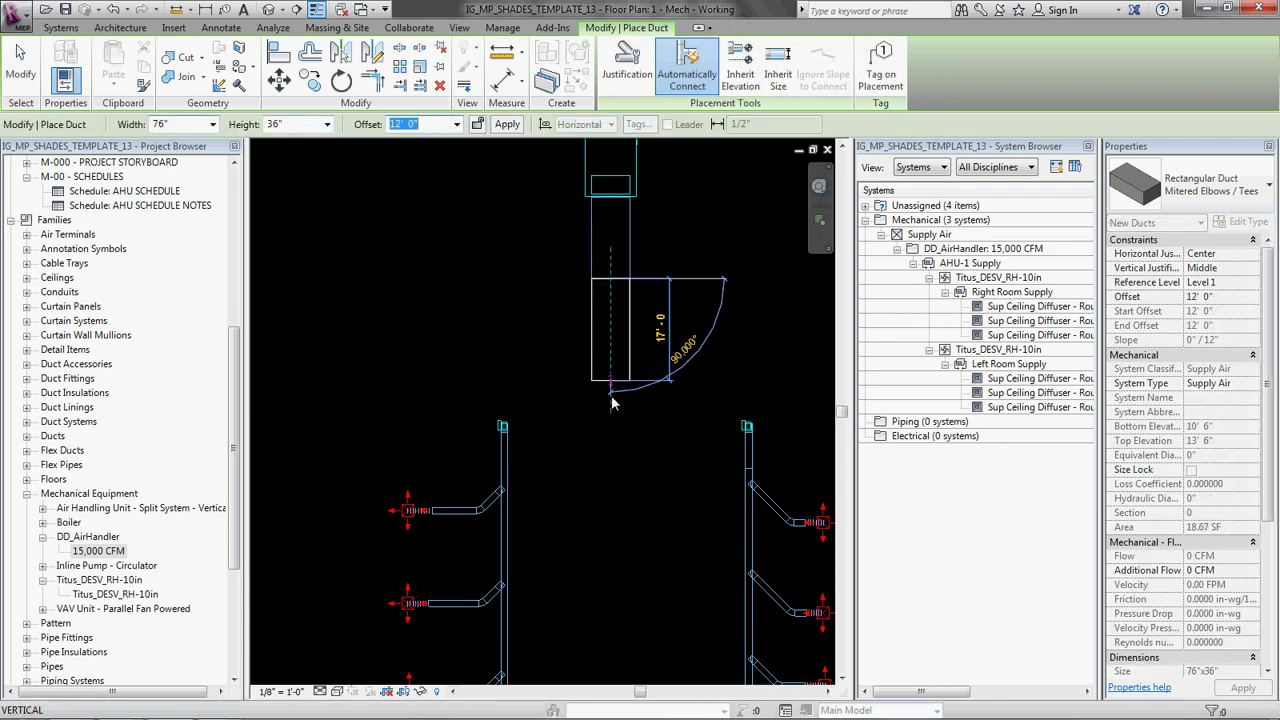
{"action": "left_click", "coordinate": [612, 453]}
{"action": "key", "text": "Escape"}
{"action": "key", "text": "Escape"}
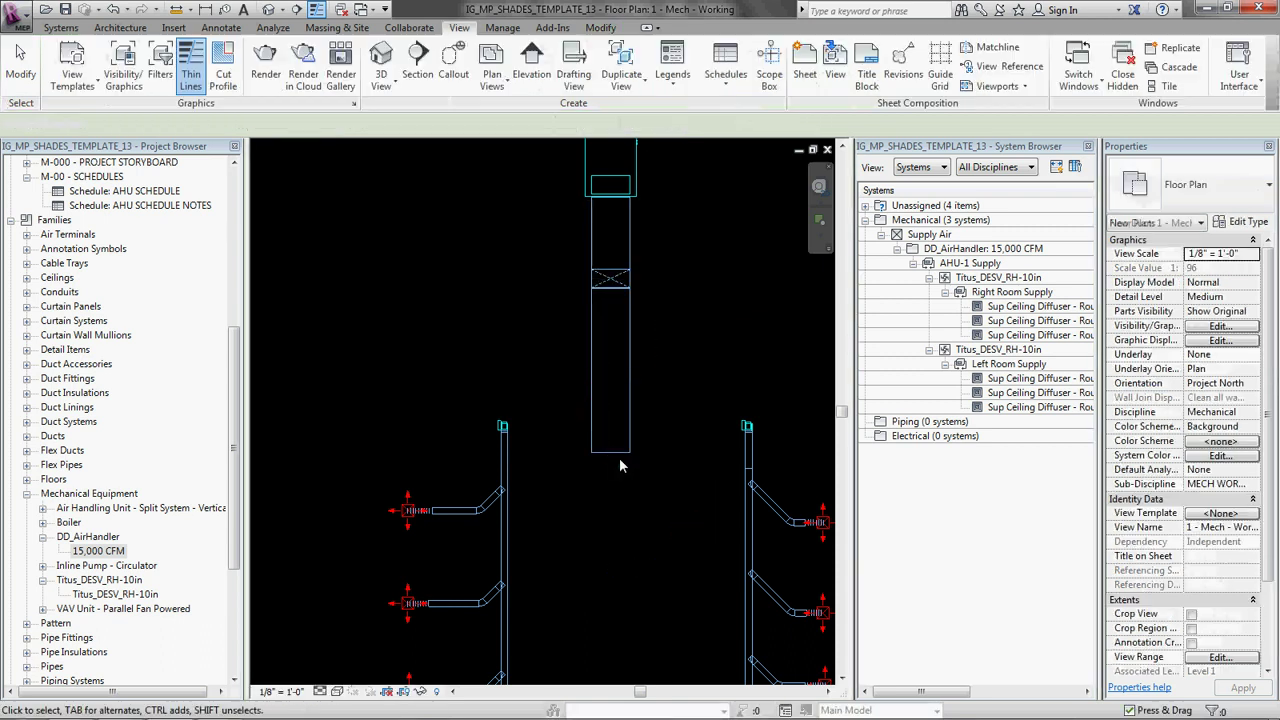
- Try to place a Rectangular Endcap - Standard on the lowered duct's open end, and clear the attempt
{"action": "key", "text": "d"}
{"action": "key", "text": "f"}
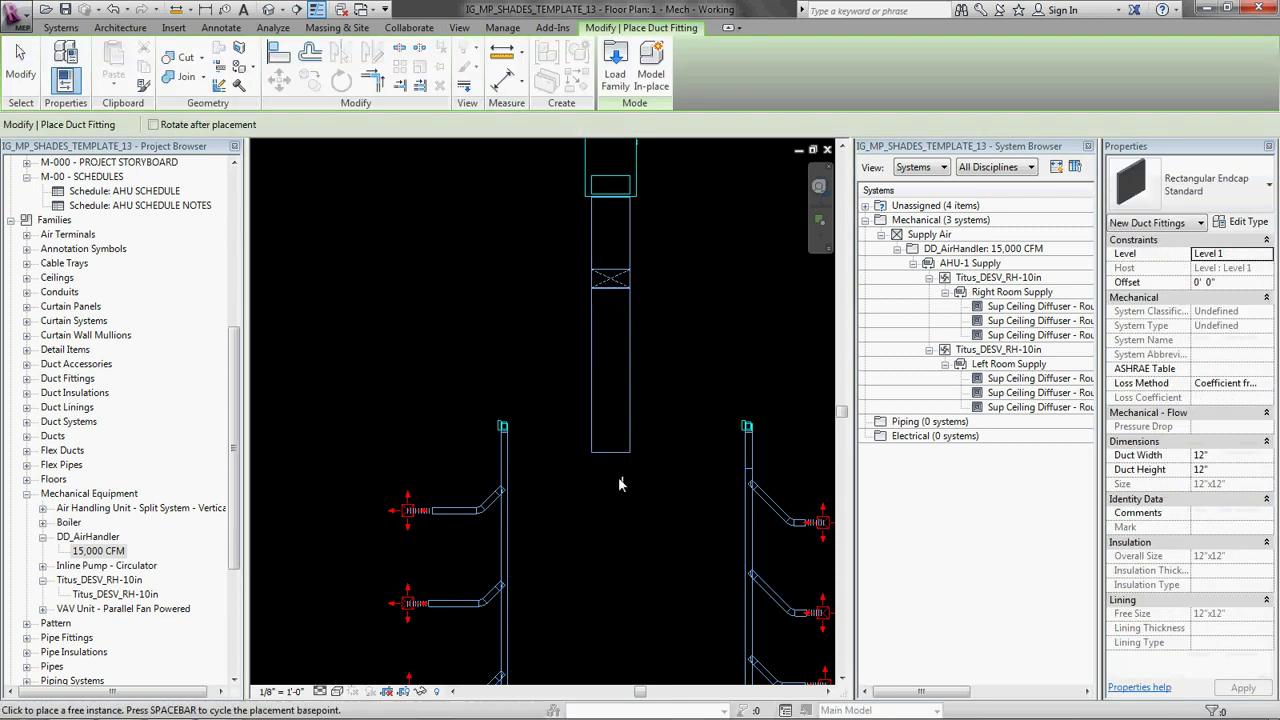
{"action": "left_click", "coordinate": [612, 453]}
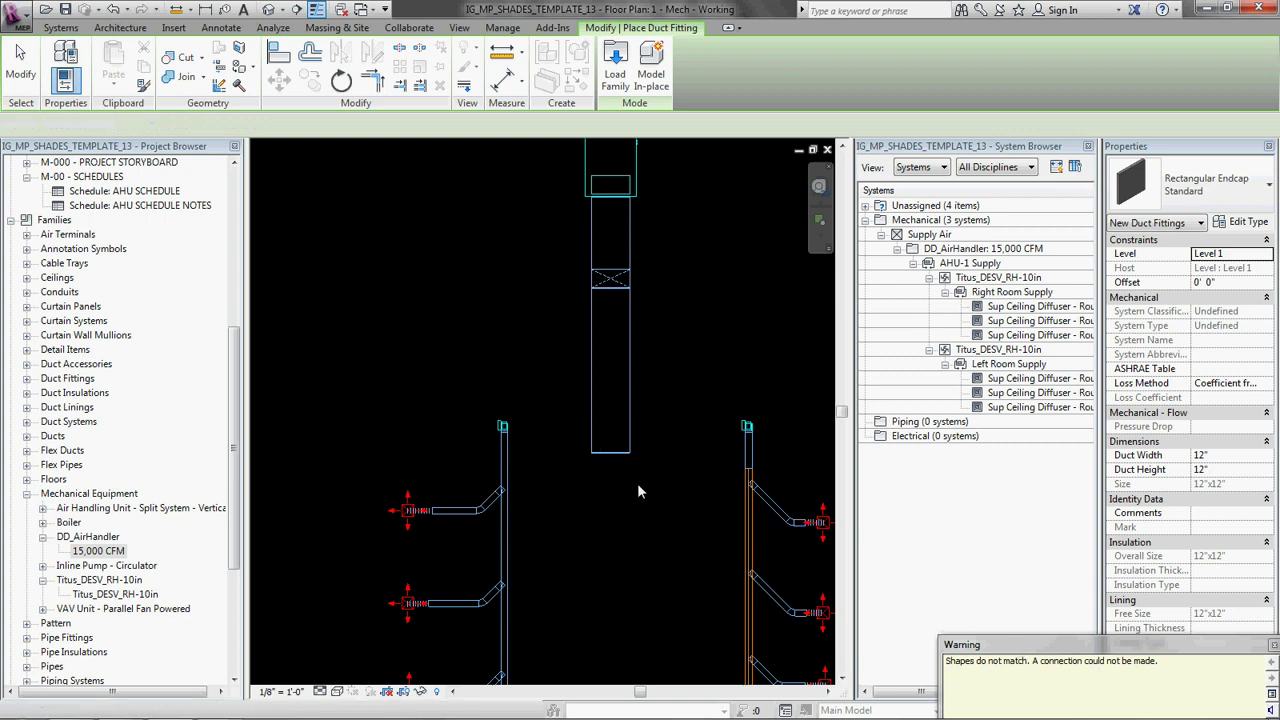
{"action": "key", "text": "Escape"}
{"action": "key", "text": "Escape"}
{"action": "left_click_drag", "start_coordinate": [560, 408], "coordinate": [661, 501]}
- Cap the lower end of the dropped 76" x 36" duct with a Rectangular Endcap - Standard fitting
{"action": "key", "text": "d"}
{"action": "key", "text": "f"}
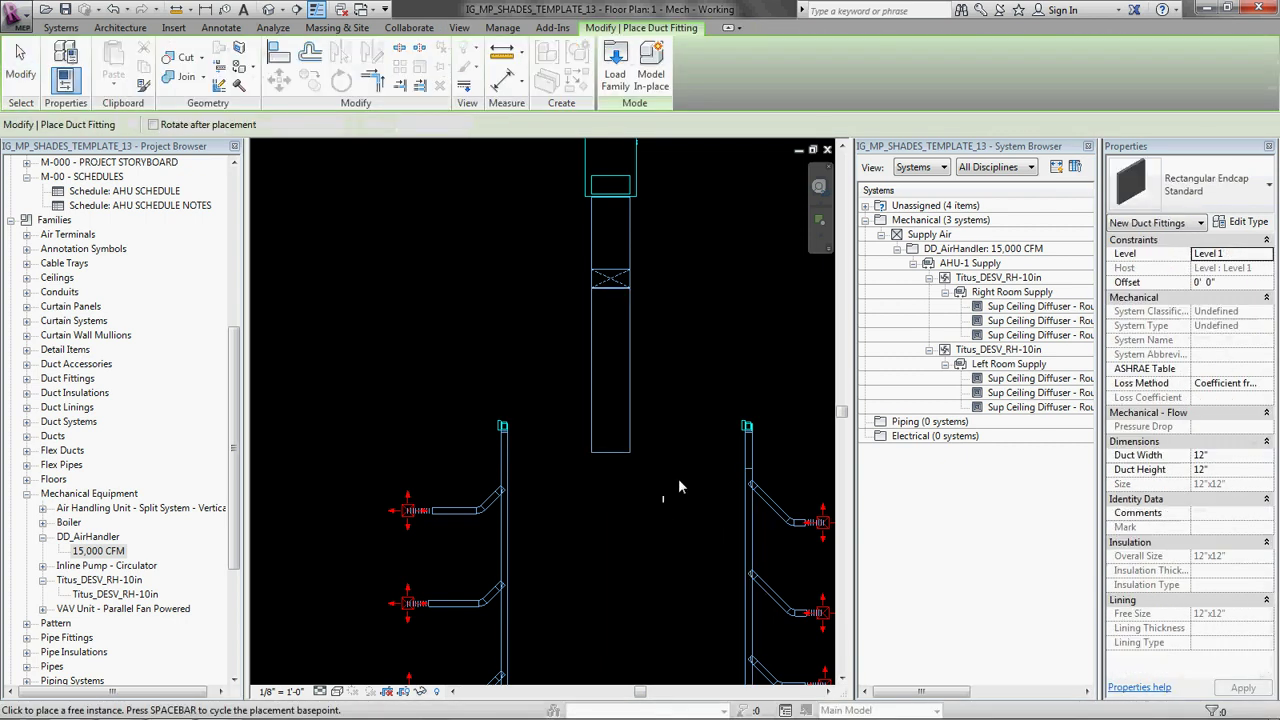
{"action": "scroll", "coordinate": [614, 447], "scroll_direction": "up", "scroll_amount": 3}
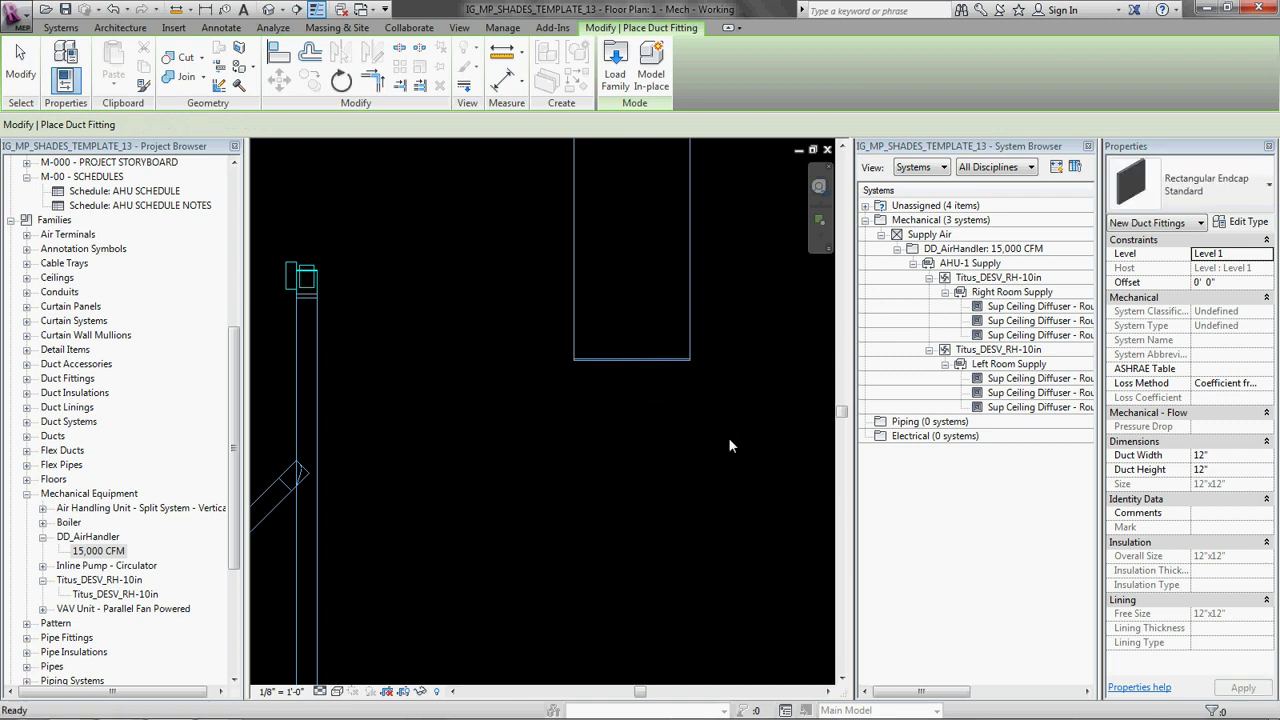
{"action": "key", "text": "Escape"}
- Draw a 10" round duct at 12' 0" offset from the left Titus unit's inlet upward and across into the main duct's left side
{"action": "scroll", "coordinate": [689, 337], "scroll_direction": "down", "scroll_amount": 3}
{"action": "scroll", "coordinate": [632, 393], "scroll_direction": "up", "scroll_amount": 4}
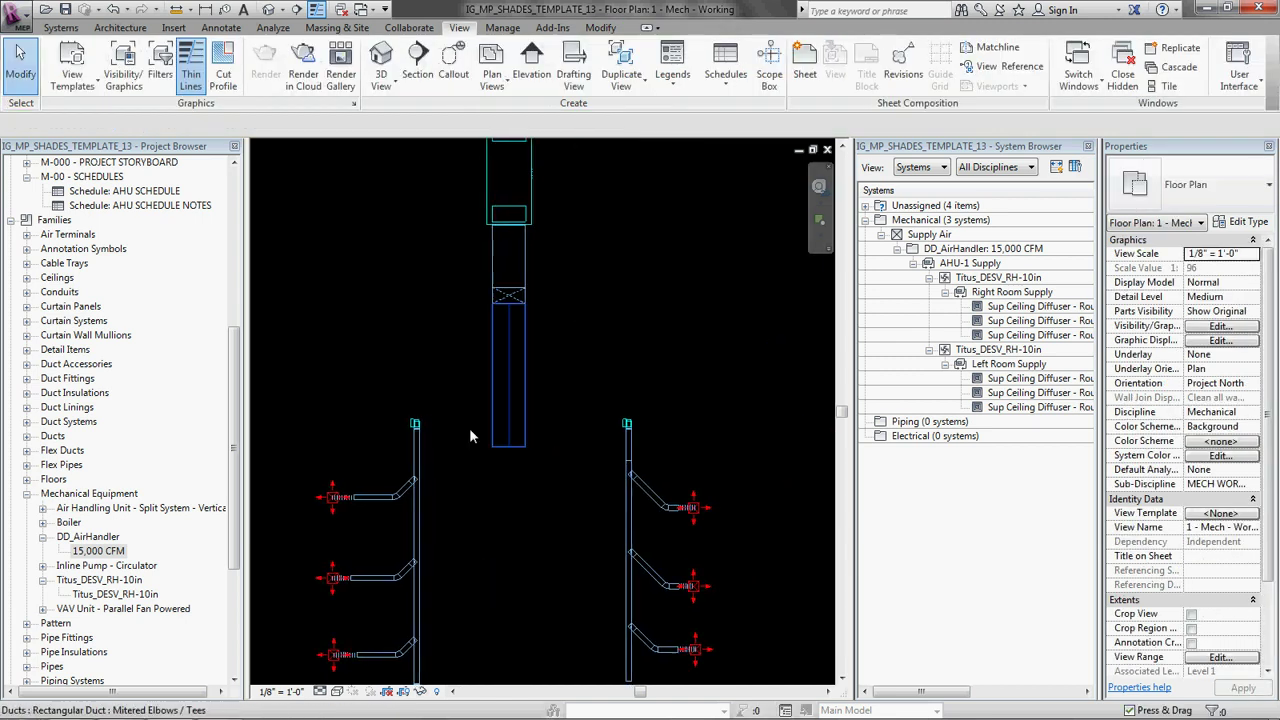
{"action": "left_click", "coordinate": [406, 410]}
{"action": "right_click", "coordinate": [406, 410]}
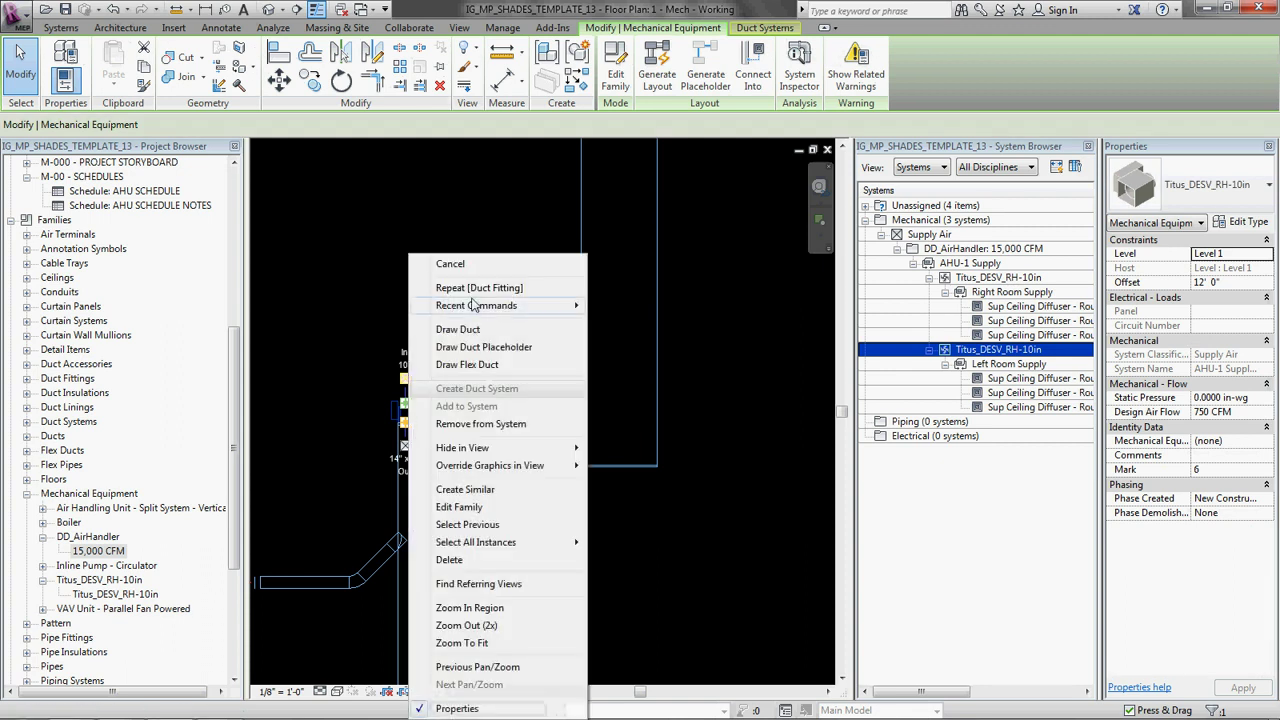
{"action": "left_click", "coordinate": [470, 331]}
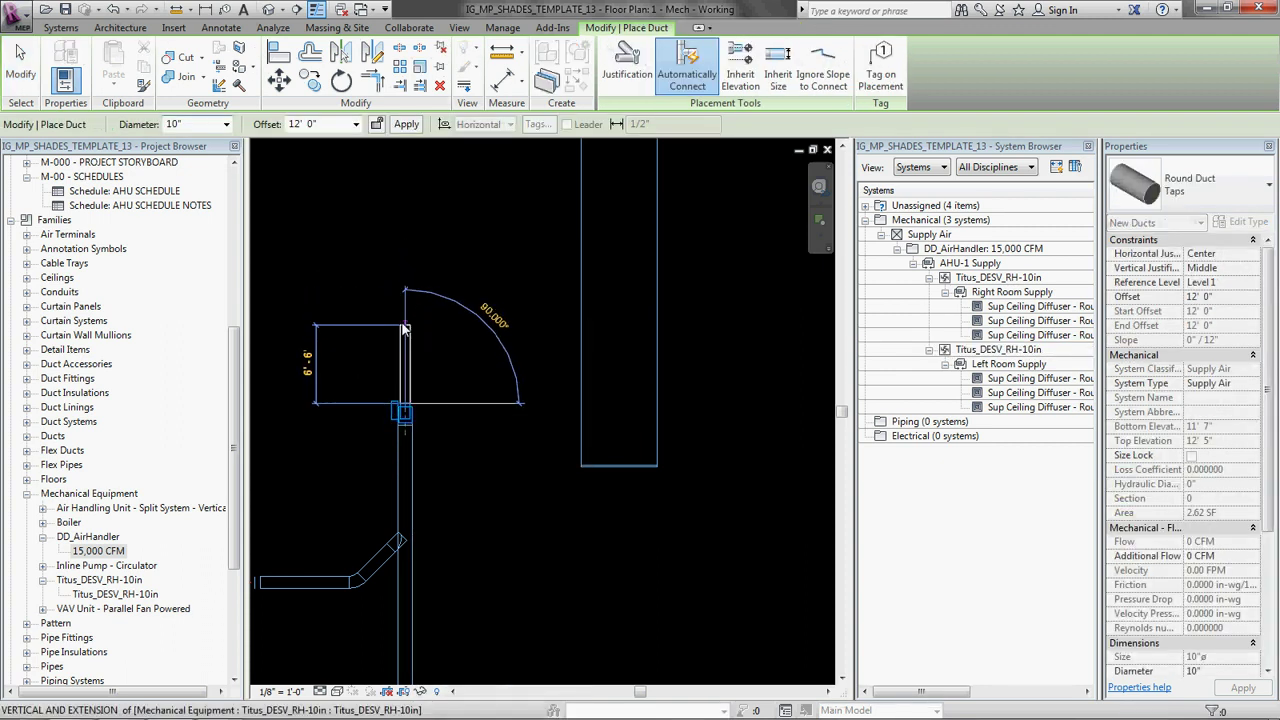
{"action": "left_click", "coordinate": [405, 293]}
{"action": "middle_click_drag", "start_coordinate": [517, 207], "coordinate": [430, 388]}
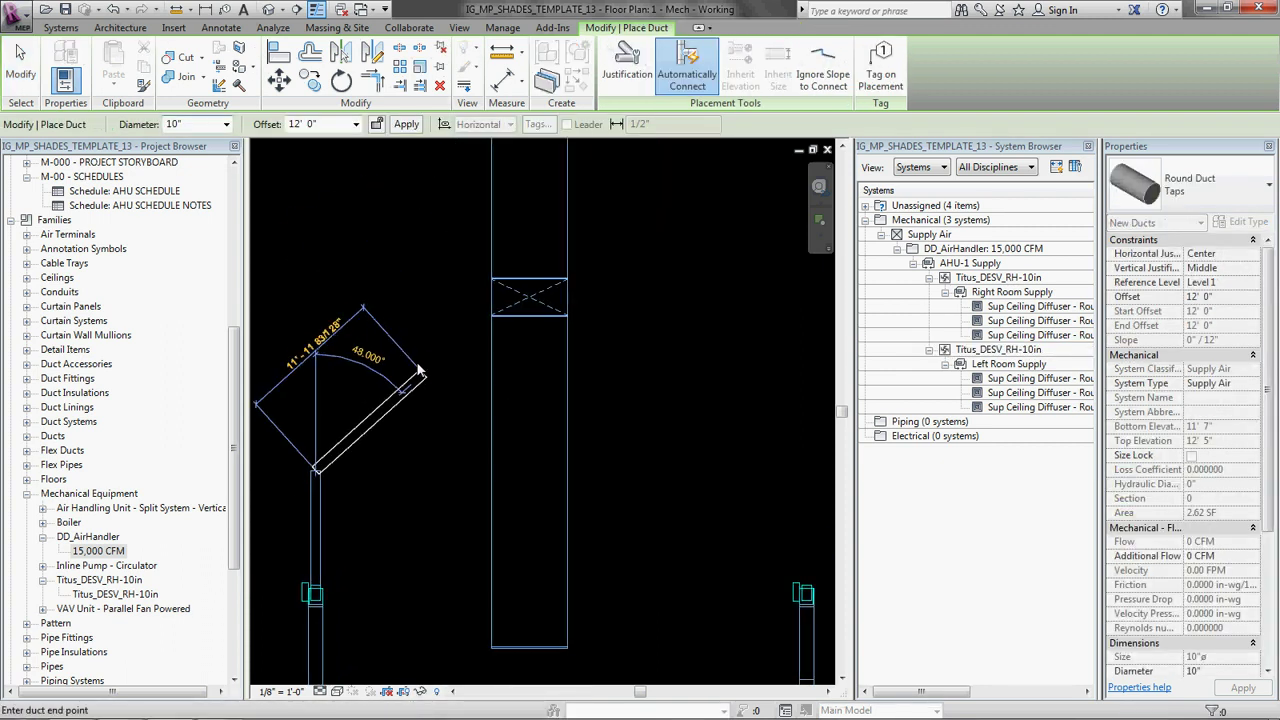
{"action": "left_click", "coordinate": [490, 476]}
{"action": "key", "text": "Escape"}
- Draw a 10" round duct from the right Titus unit's inlet about 15' up and about 19' 10" across into the main duct's right side
{"action": "middle_click_drag", "start_coordinate": [803, 594], "coordinate": [740, 550]}
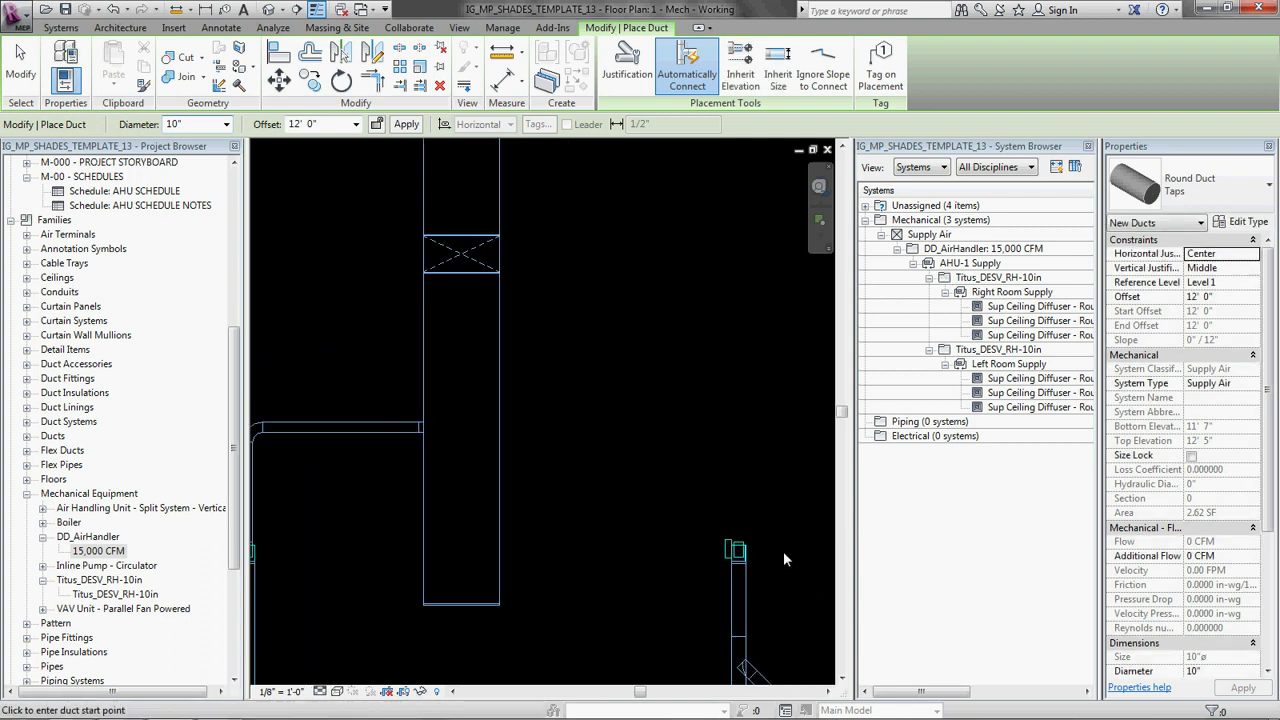
{"action": "key", "text": "Escape"}
{"action": "left_click", "coordinate": [744, 549]}
{"action": "right_click", "coordinate": [740, 549]}
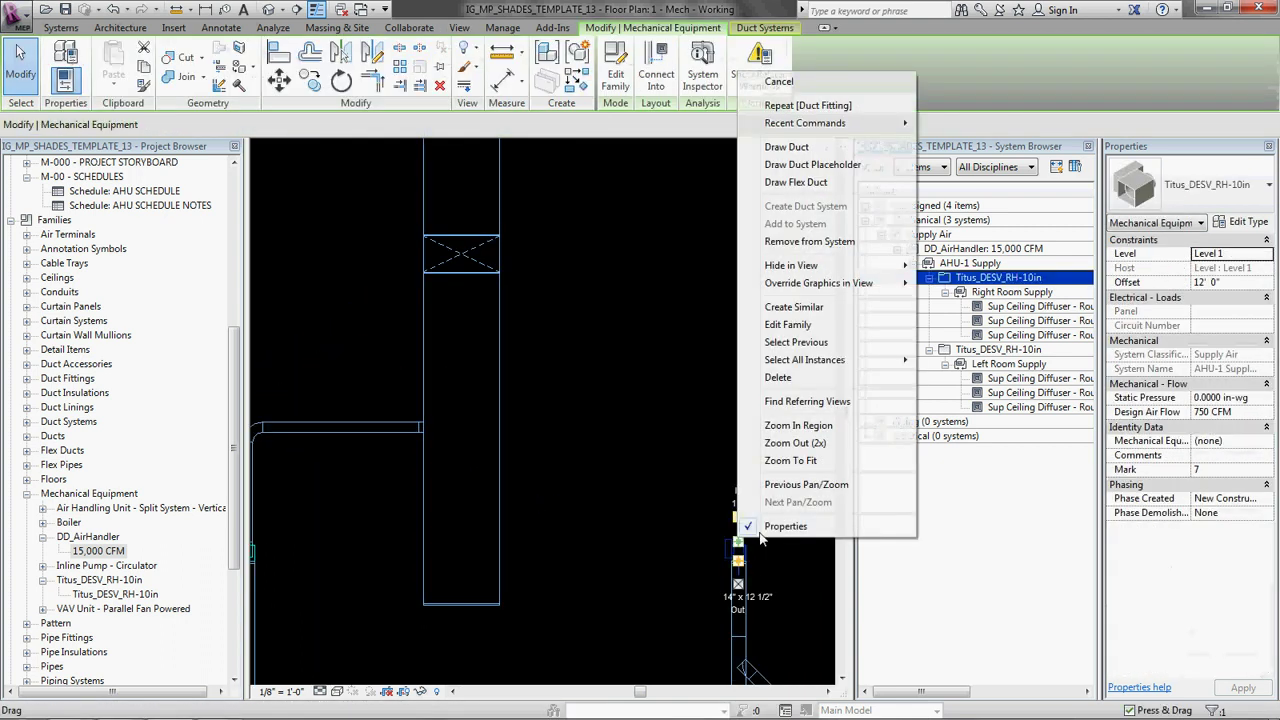
{"action": "left_click", "coordinate": [797, 150]}
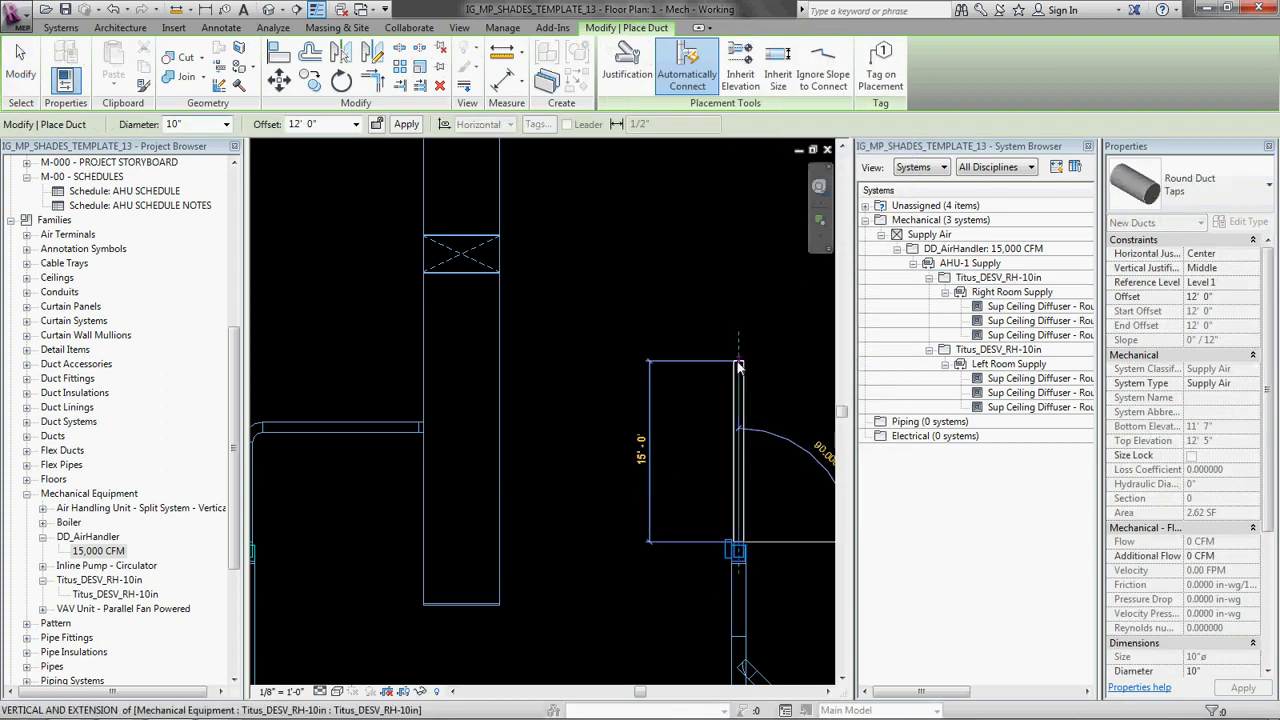
{"action": "left_click", "coordinate": [736, 360]}
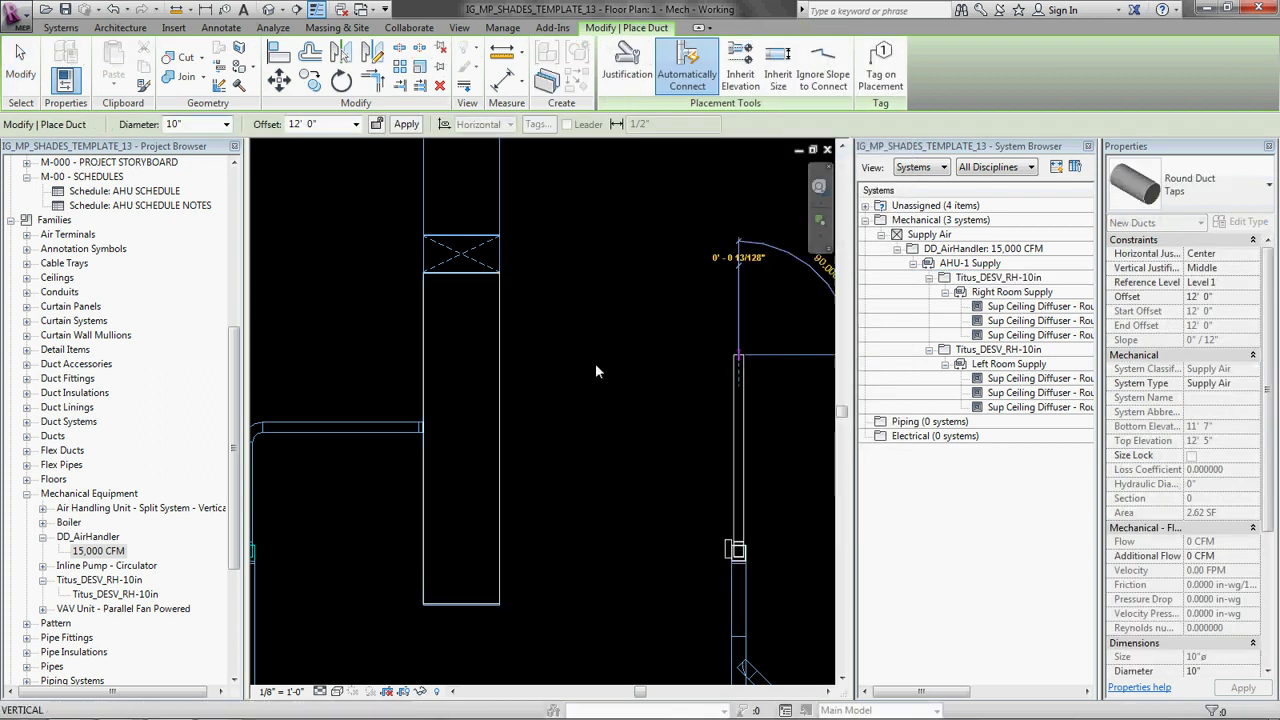
{"action": "left_click", "coordinate": [500, 357]}
{"action": "key", "text": "Escape"}
- Resize the whole rectangular main duct run below the air handler, including its fittings, to 24" wide and 12" high
{"action": "scroll", "coordinate": [596, 302], "scroll_direction": "down", "scroll_amount": 5}
{"action": "scroll", "coordinate": [560, 375], "scroll_direction": "up", "scroll_amount": 4}
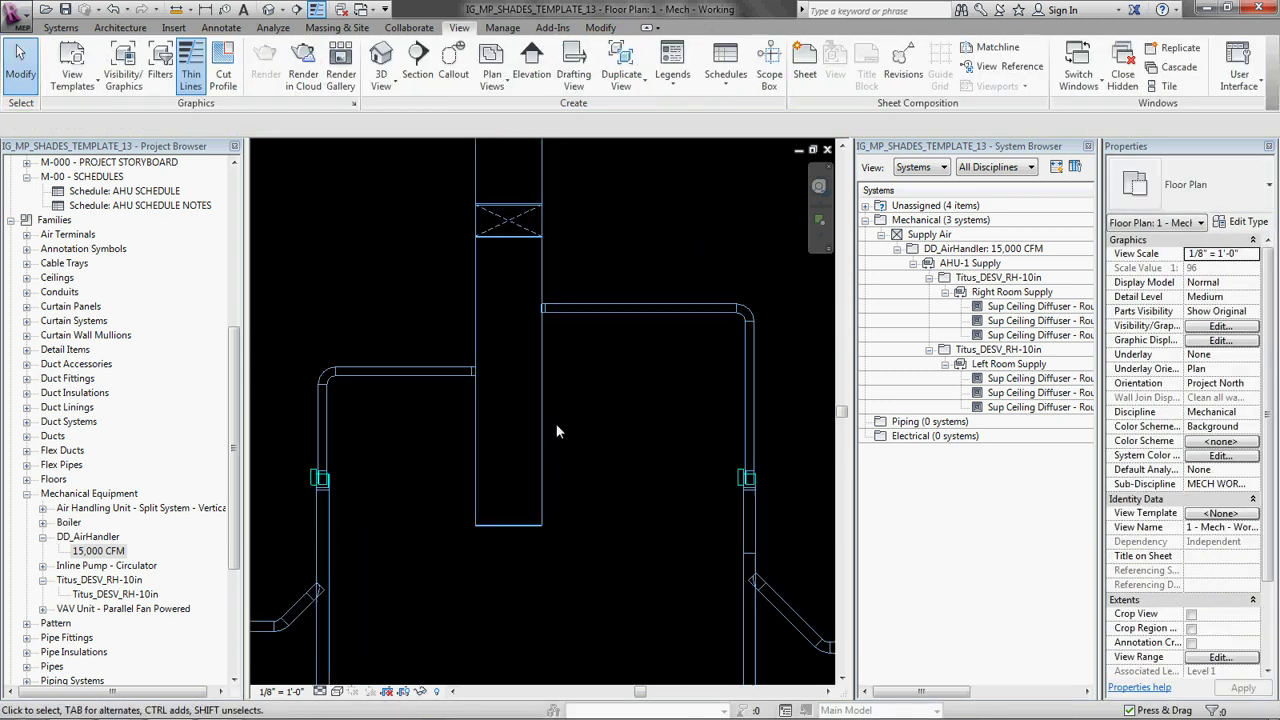
{"action": "key", "text": "Tab"}
{"action": "left_click", "coordinate": [540, 429]}
{"action": "scroll", "coordinate": [632, 408], "scroll_direction": "down", "scroll_amount": 2}
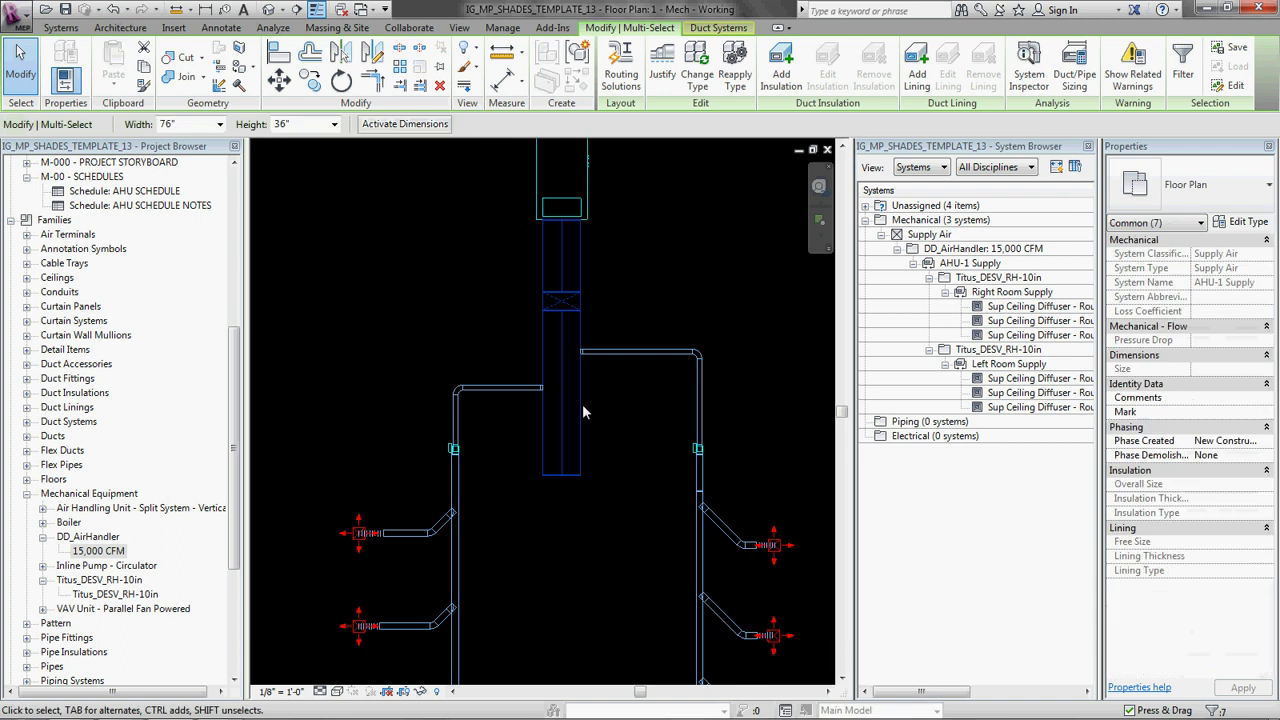
{"action": "middle_click_drag", "start_coordinate": [651, 273], "coordinate": [644, 323]}
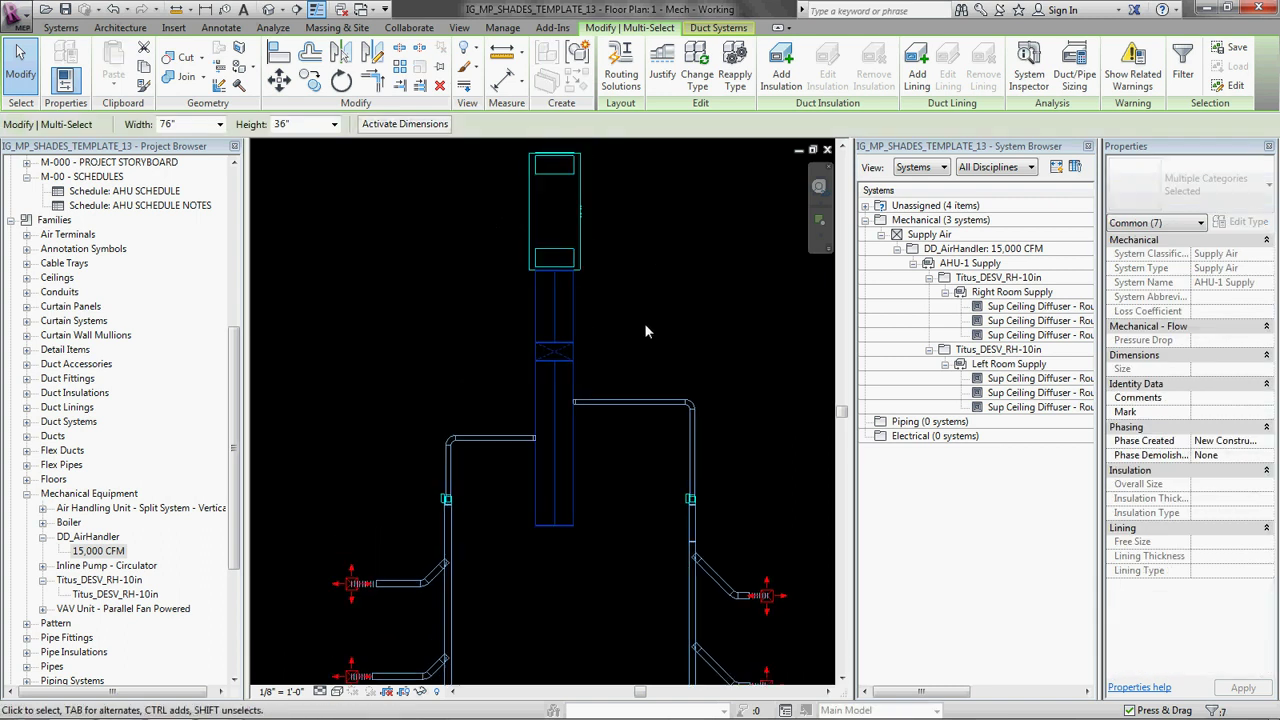
{"action": "left_click", "coordinate": [219, 124]}
{"action": "scroll", "coordinate": [190, 250], "scroll_direction": "up", "scroll_amount": 3}
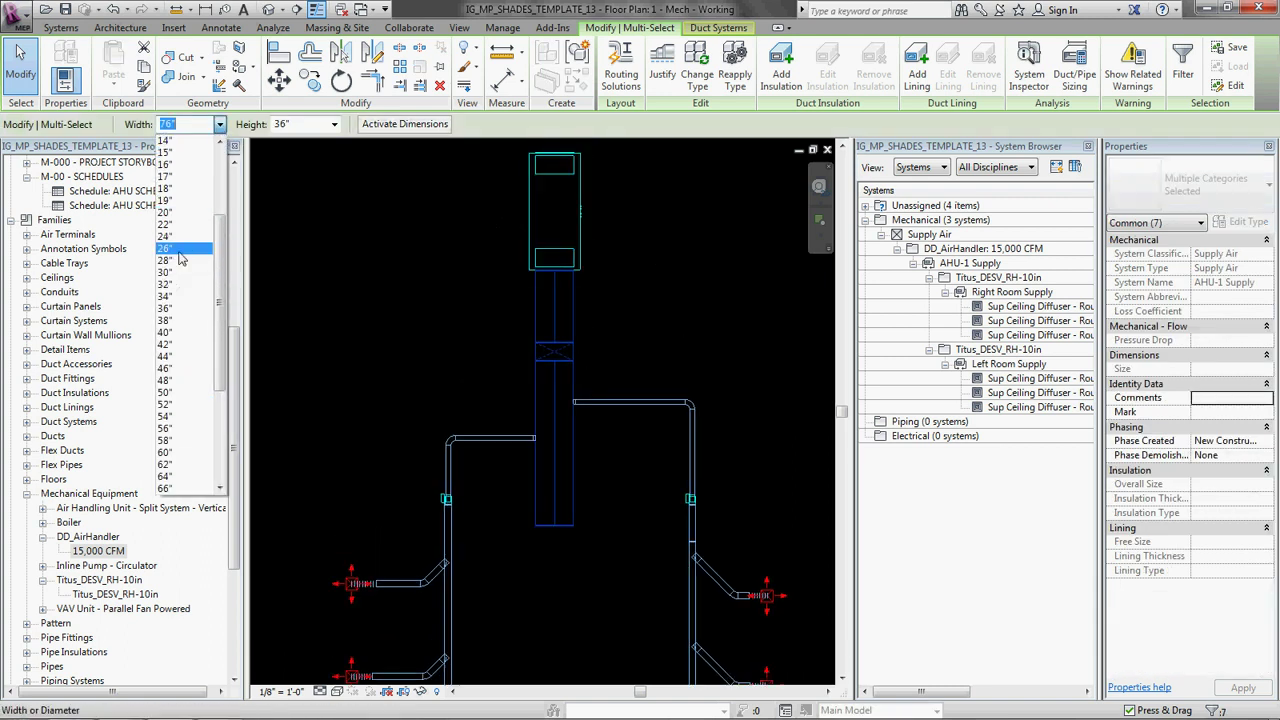
{"action": "left_click", "coordinate": [175, 237]}
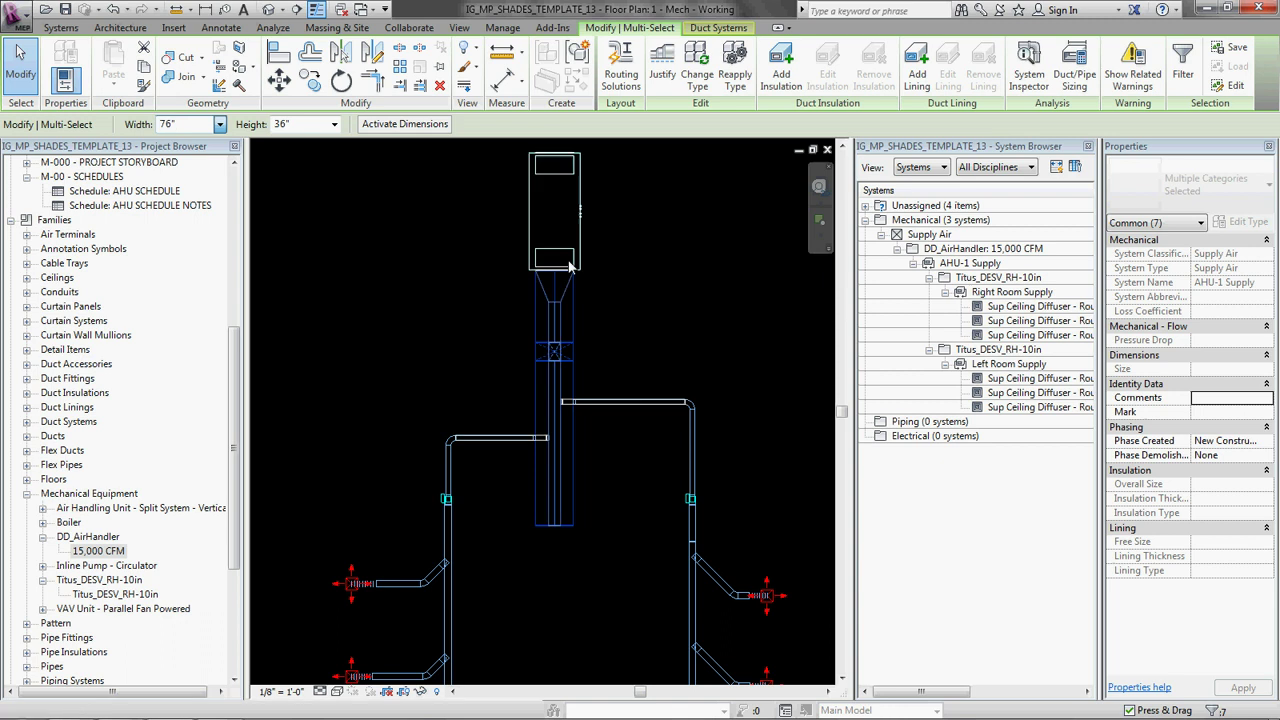
{"action": "left_click", "coordinate": [334, 124]}
{"action": "scroll", "coordinate": [304, 230], "scroll_direction": "up", "scroll_amount": 3}
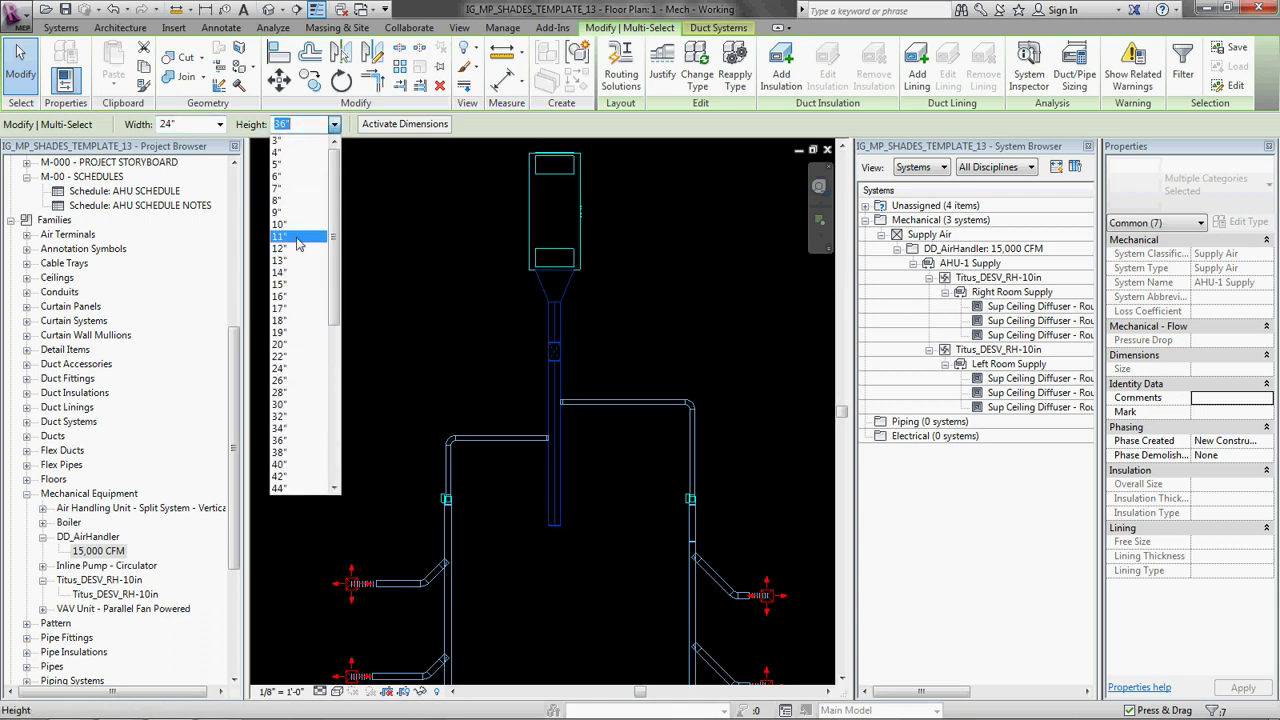
{"action": "left_click", "coordinate": [296, 249]}
{"action": "left_click", "coordinate": [656, 257]}
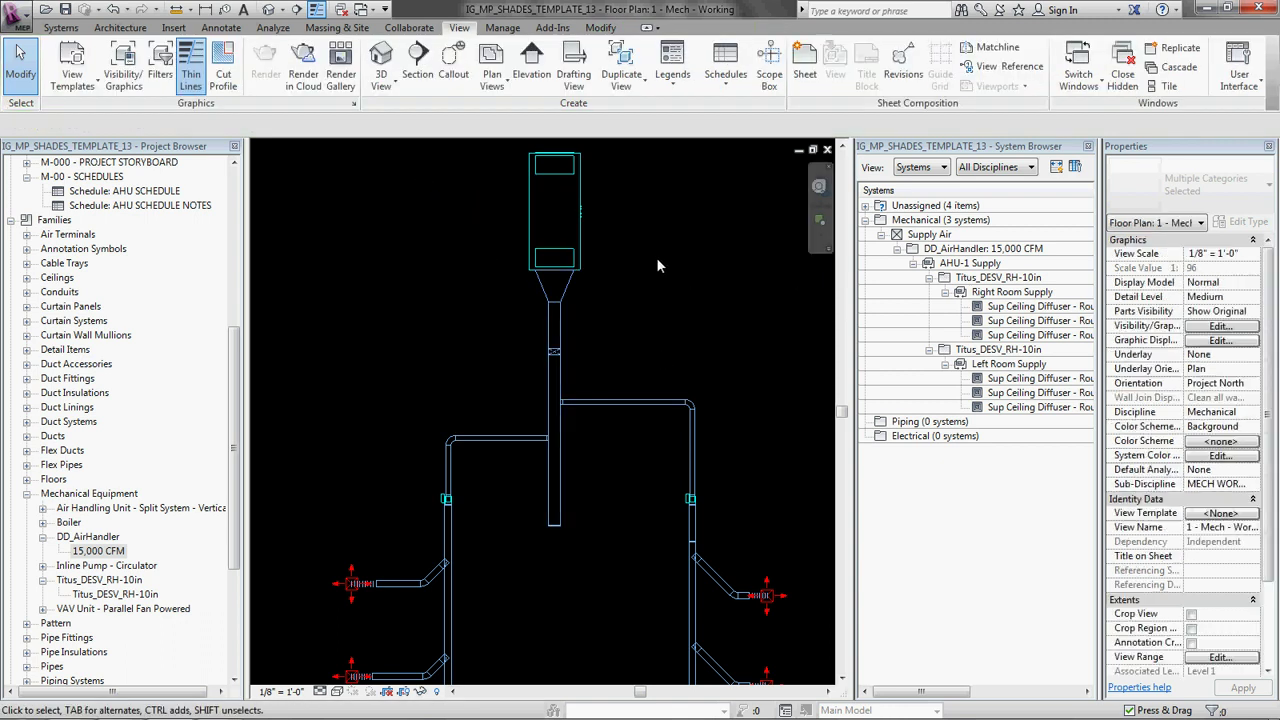
- Collapse the Families branch of the project tree and select the horizontal 10" round duct joining the left Titus unit to the main
{"action": "scroll", "coordinate": [524, 332], "scroll_direction": "down", "scroll_amount": 2}
{"action": "scroll", "coordinate": [593, 477], "scroll_direction": "up", "scroll_amount": 2}
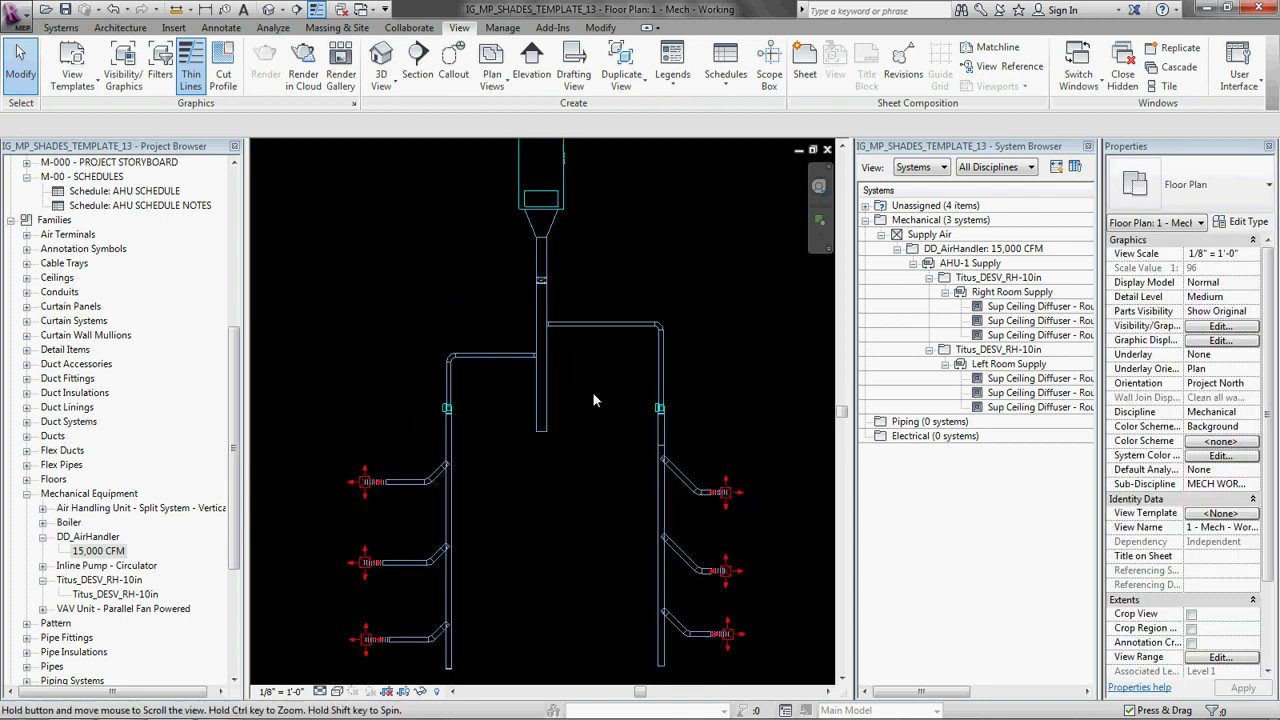
{"action": "scroll", "coordinate": [554, 497], "scroll_direction": "down", "scroll_amount": 2}
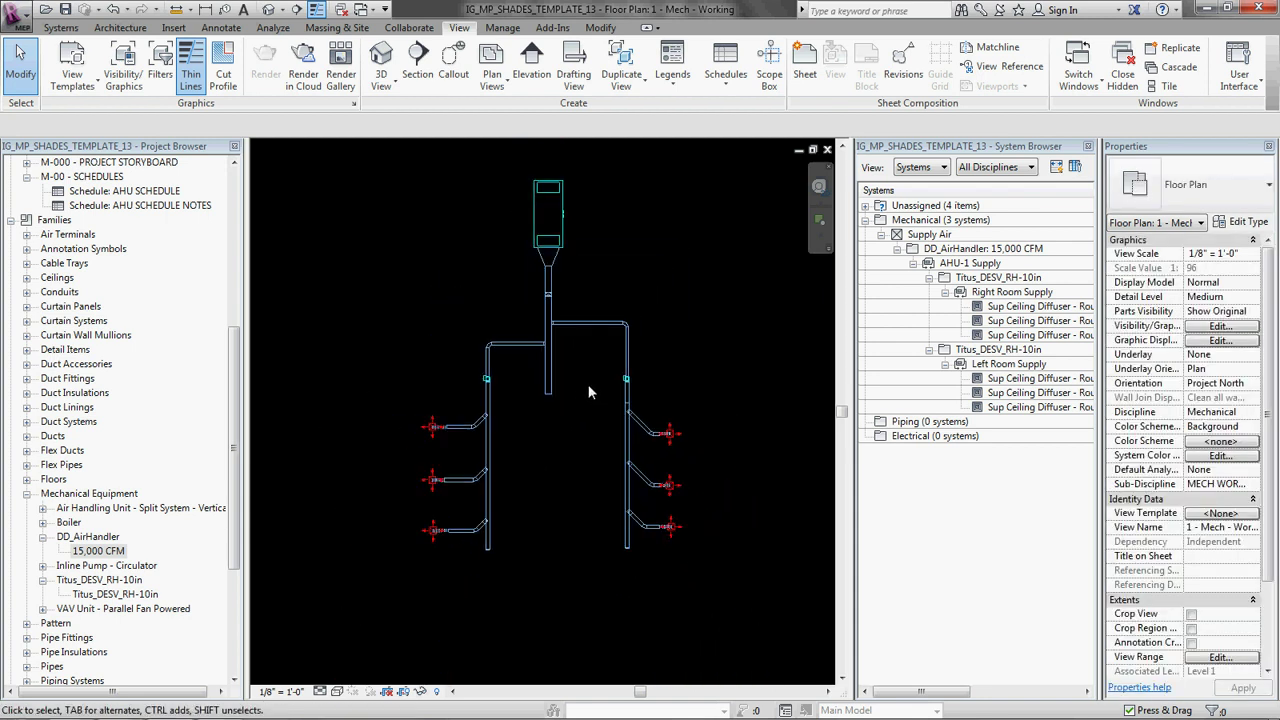
{"action": "left_click", "coordinate": [11, 220]}
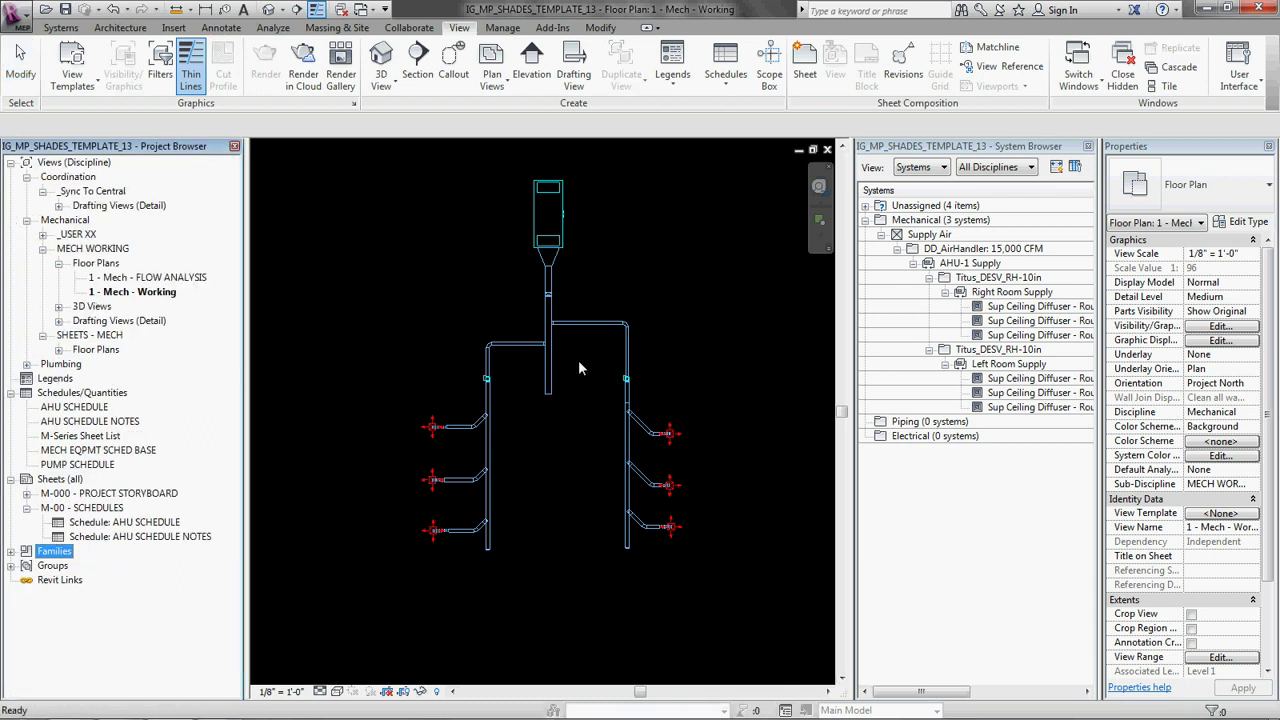
{"action": "scroll", "coordinate": [468, 402], "scroll_direction": "up", "scroll_amount": 4}
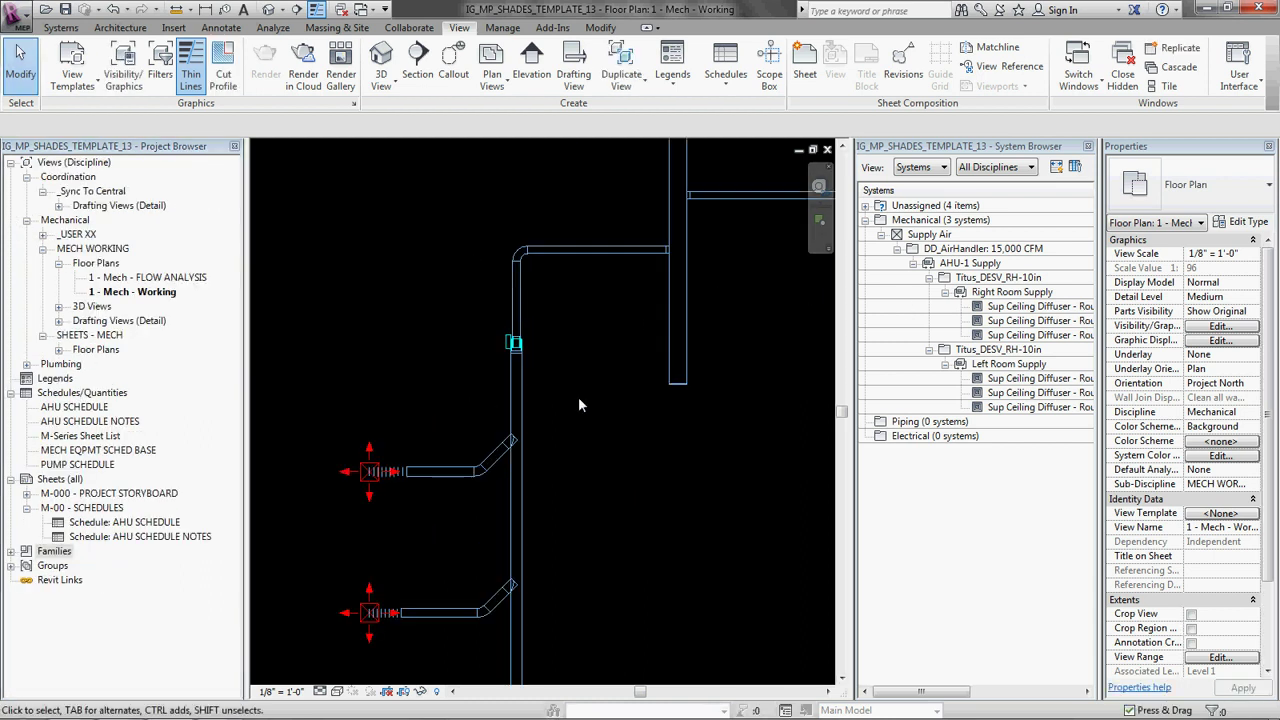
{"action": "left_click", "coordinate": [566, 249]}
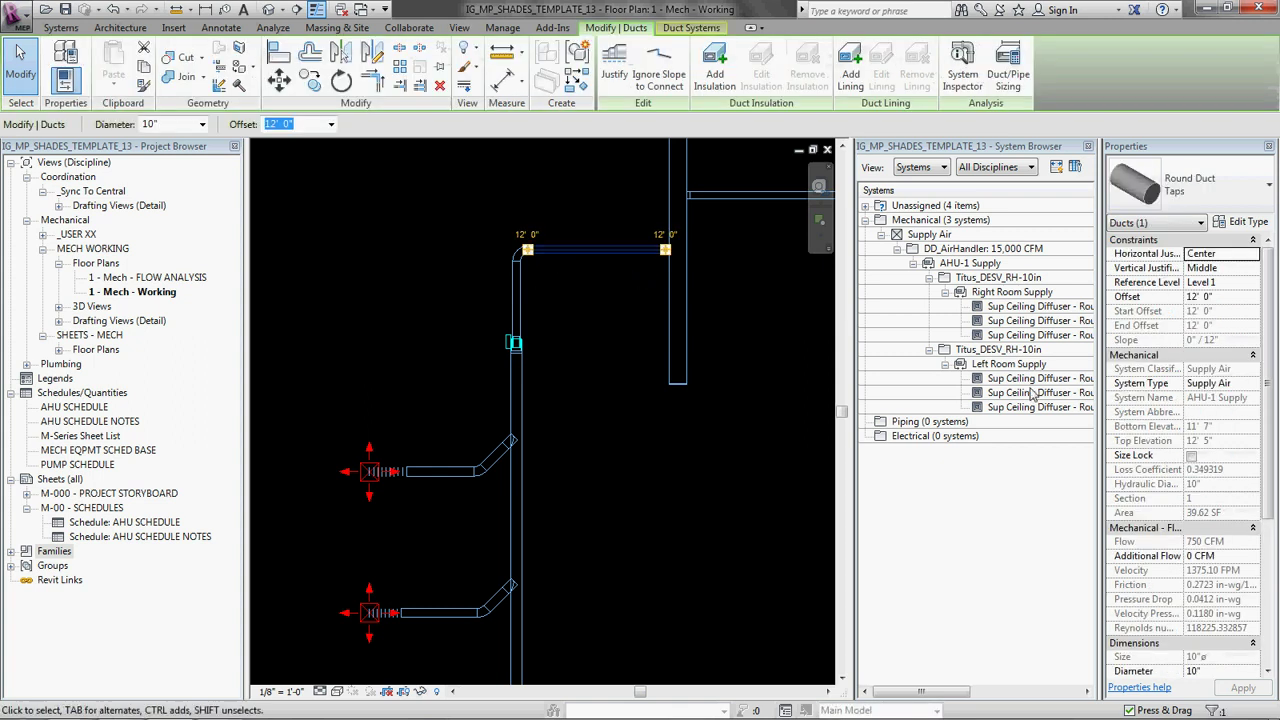
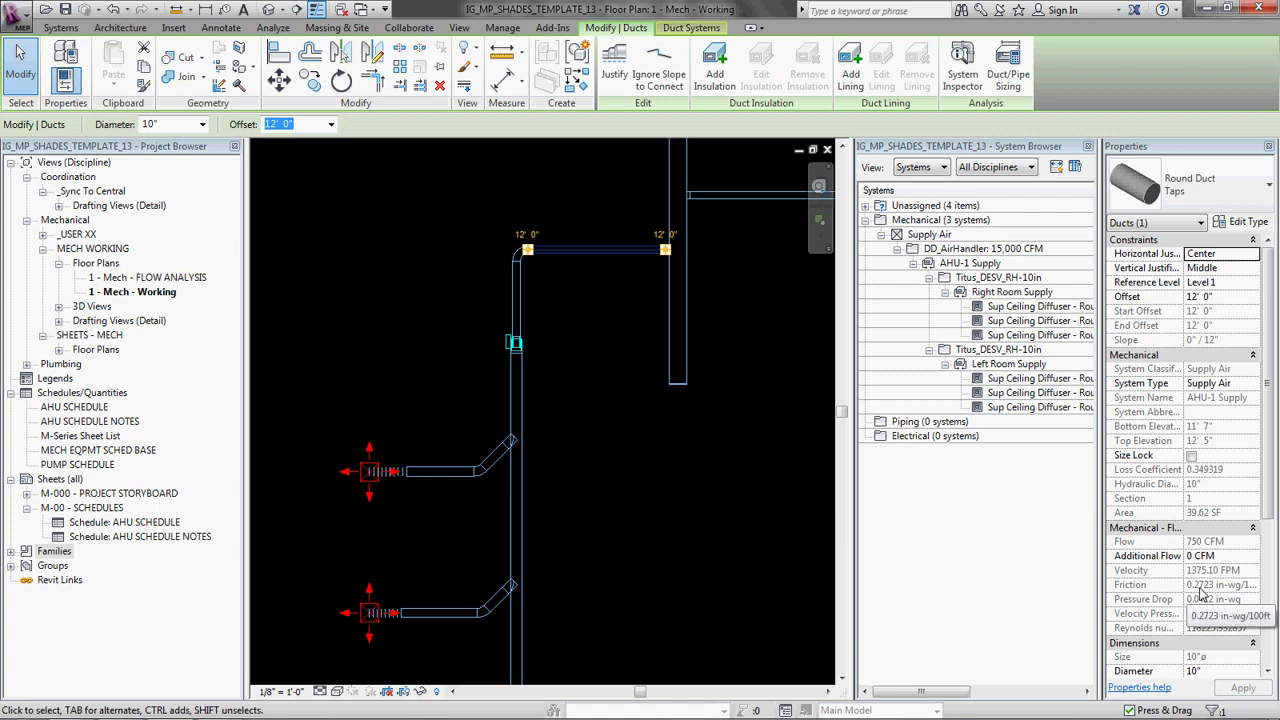
- Inspect the flow and friction properties of the horizontal duct joining the right Titus unit to the main
{"action": "left_click", "coordinate": [577, 304]}
{"action": "scroll", "coordinate": [581, 318], "scroll_direction": "down", "scroll_amount": 2}
{"action": "middle_click_drag", "start_coordinate": [580, 376], "coordinate": [506, 401]}
{"action": "scroll", "coordinate": [531, 367], "scroll_direction": "down", "scroll_amount": 1}
{"action": "left_click", "coordinate": [517, 310]}
{"action": "key", "text": "Escape"}
{"action": "left_click", "coordinate": [614, 276]}
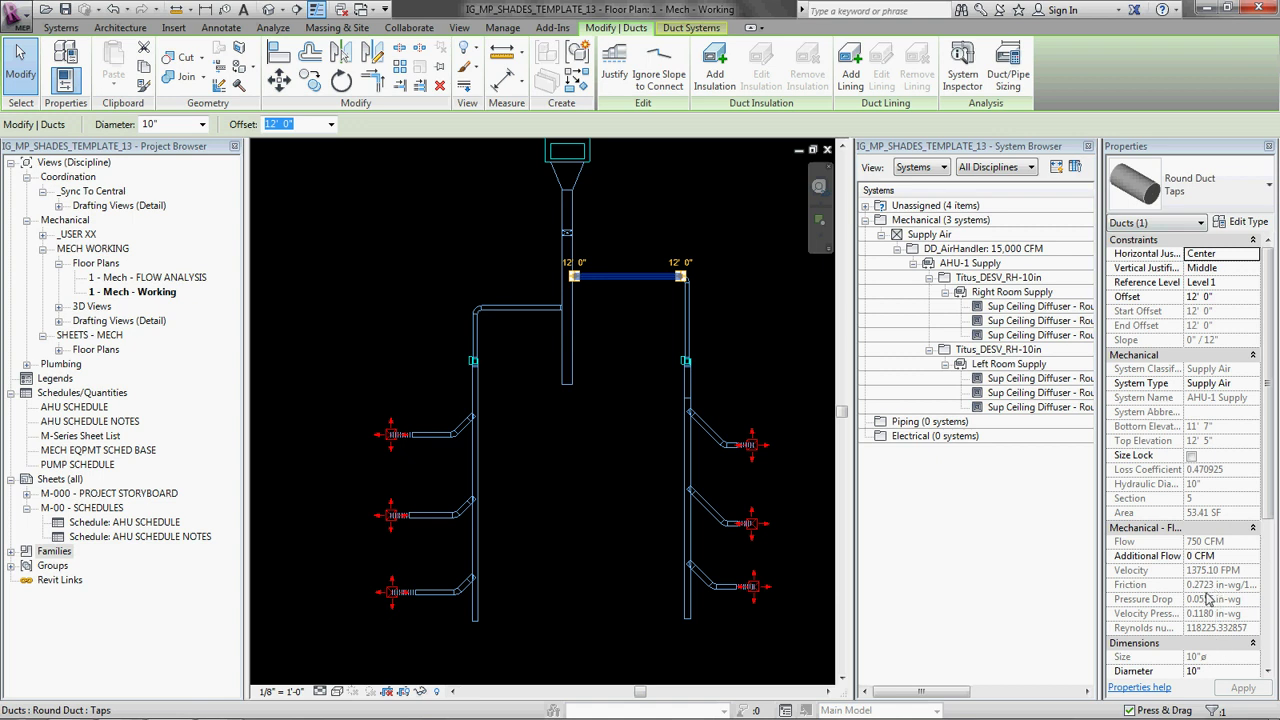
{"action": "key", "text": "Escape"}
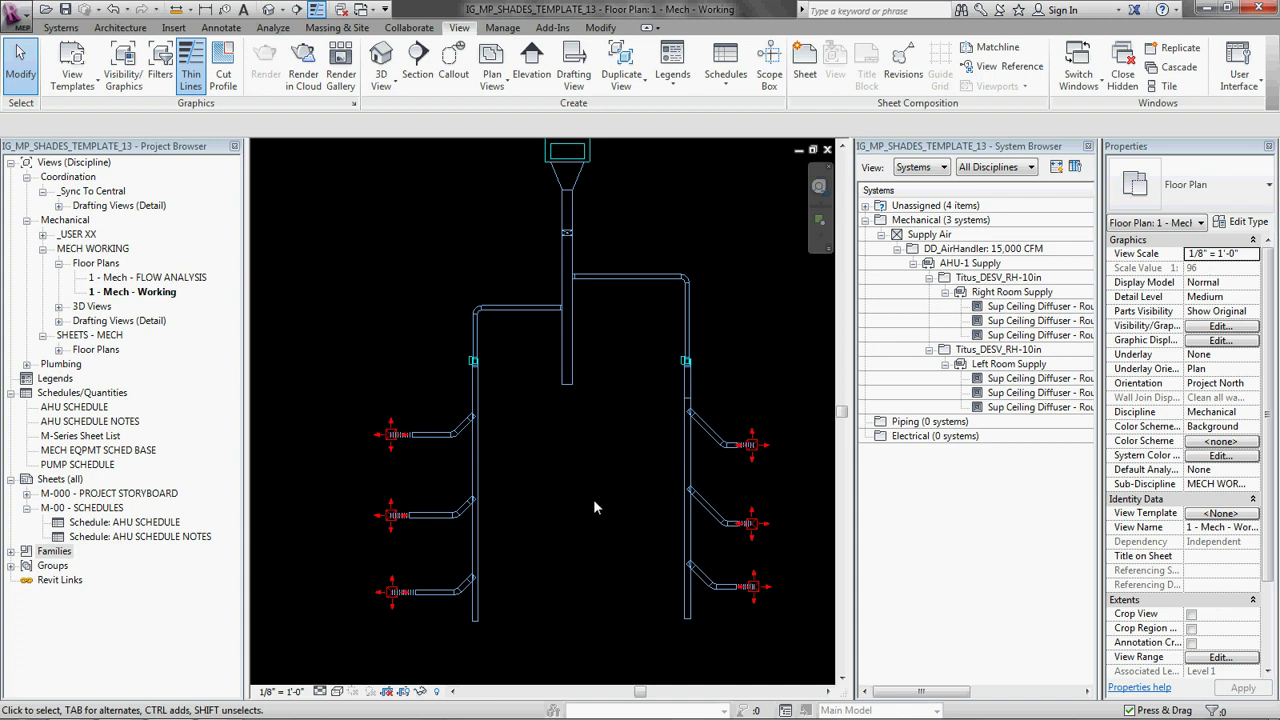
- Open the 1 - Mech - FLOW ANALYSIS floor plan
{"action": "left_click_drag", "start_coordinate": [530, 358], "coordinate": [655, 485]}
{"action": "left_click", "coordinate": [186, 279]}
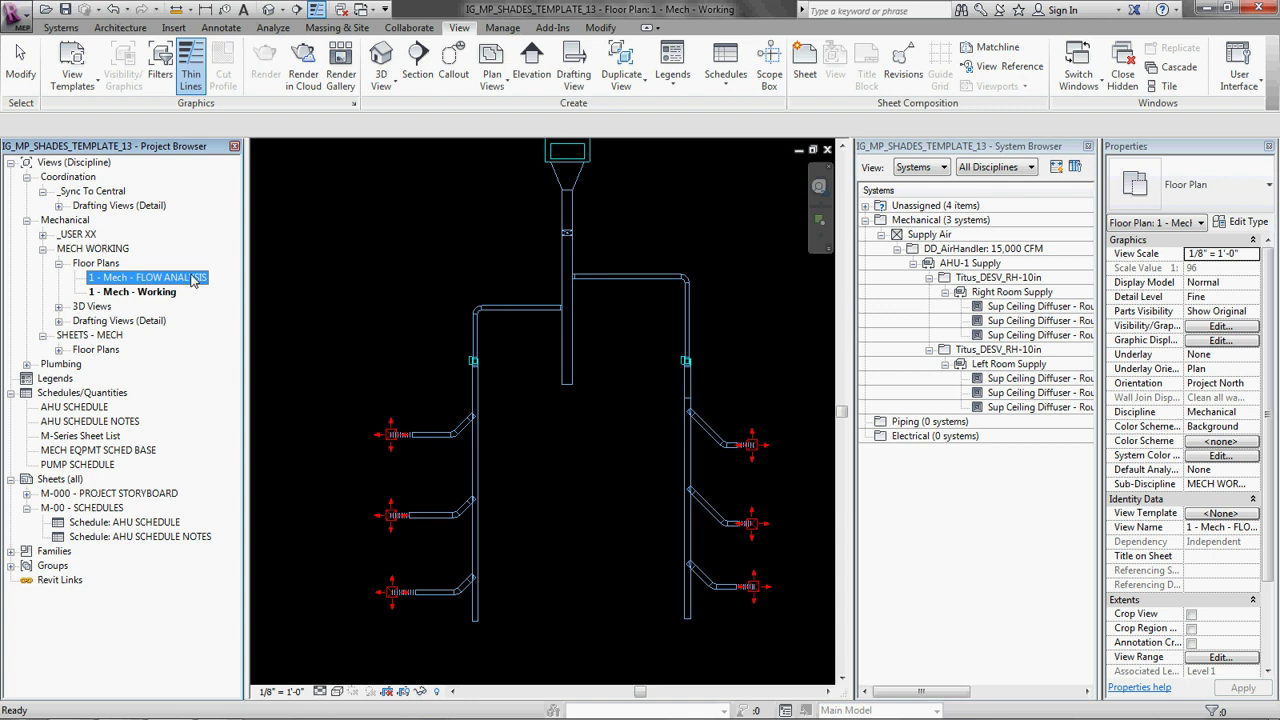
{"action": "double_click", "coordinate": [195, 280]}
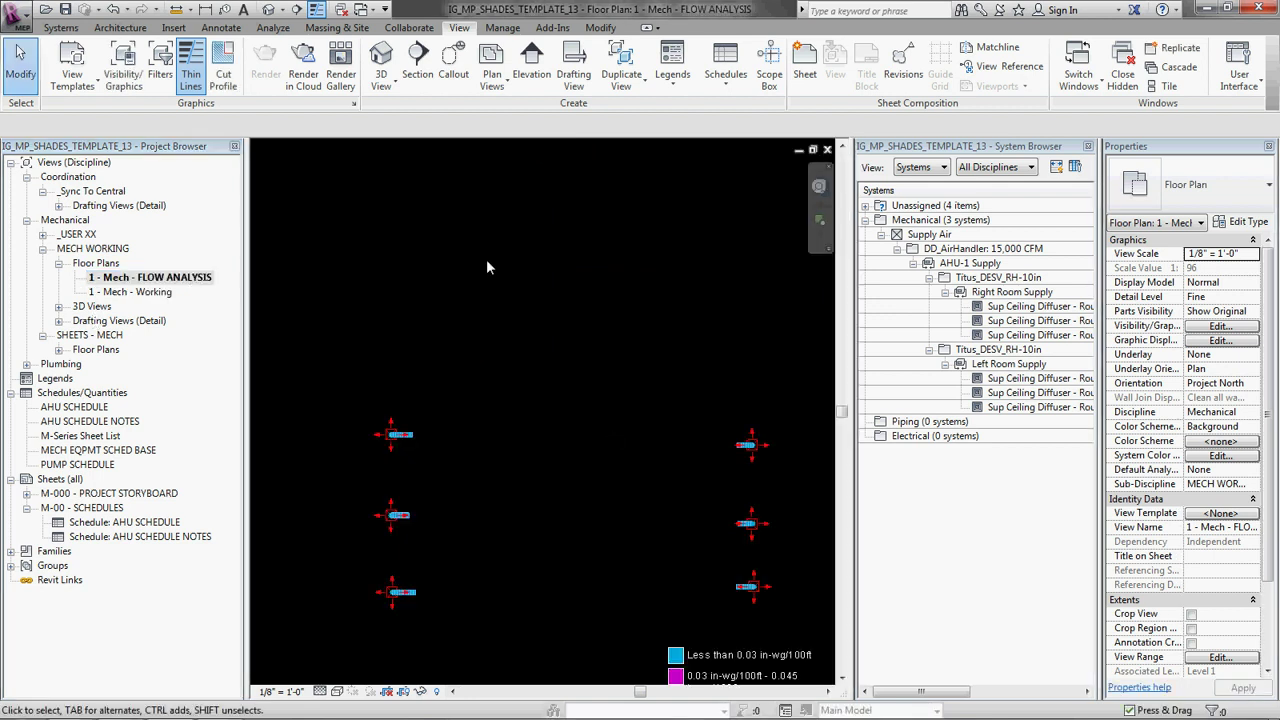
- Set the top offset of the flow analysis plan's view range to 40
{"action": "scroll", "coordinate": [545, 395], "scroll_direction": "up", "scroll_amount": 3}
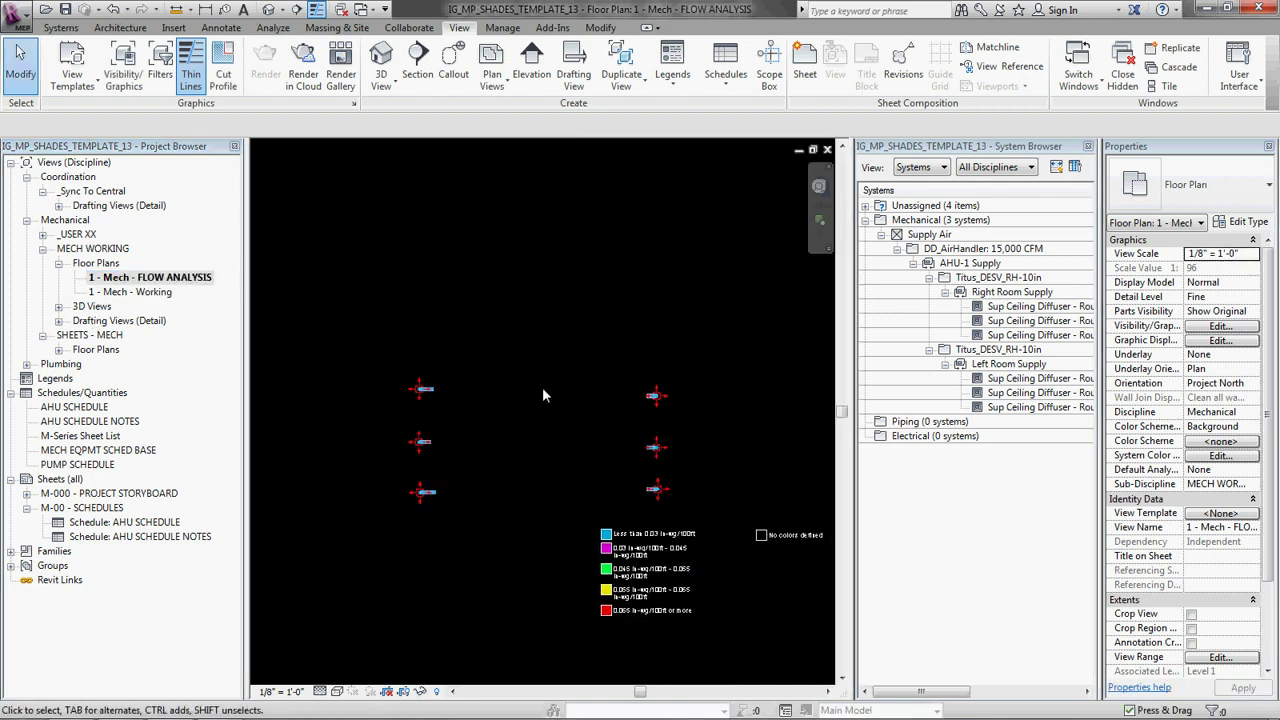
{"action": "left_click", "coordinate": [1220, 657]}
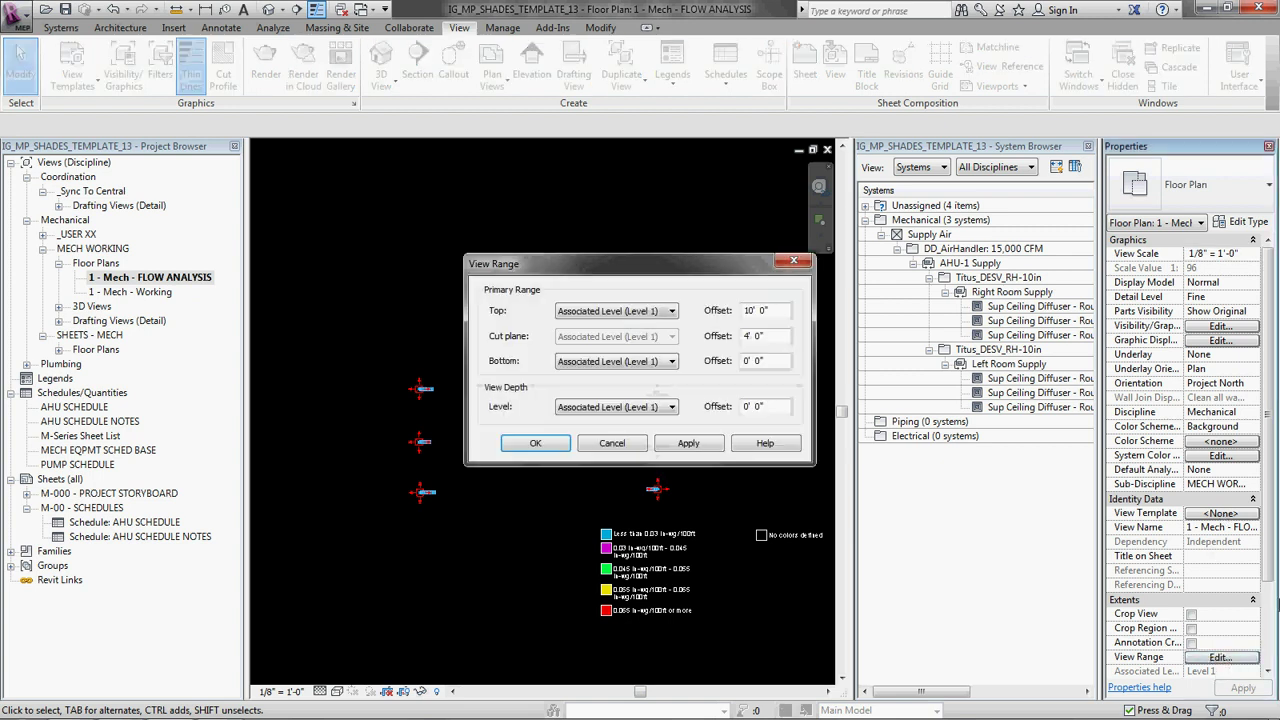
{"action": "left_click_drag", "start_coordinate": [780, 312], "coordinate": [685, 318]}
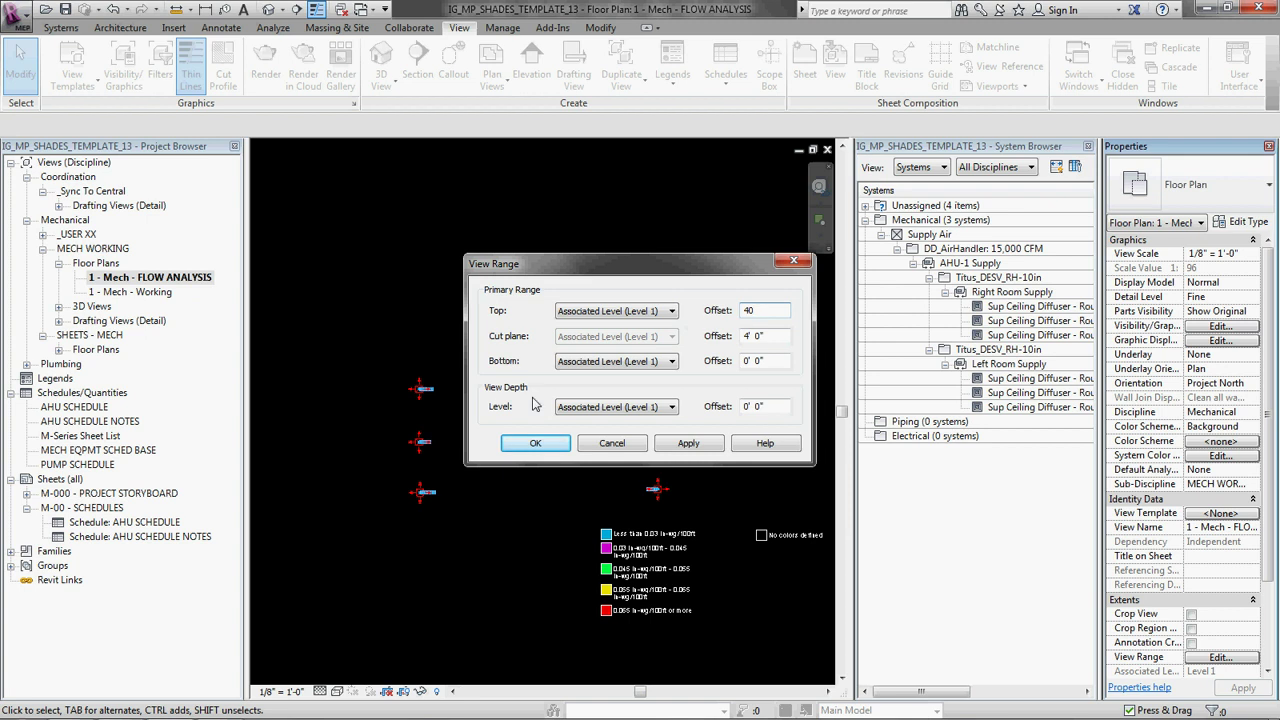
{"action": "type", "text": "40"}
{"action": "left_click", "coordinate": [535, 443]}
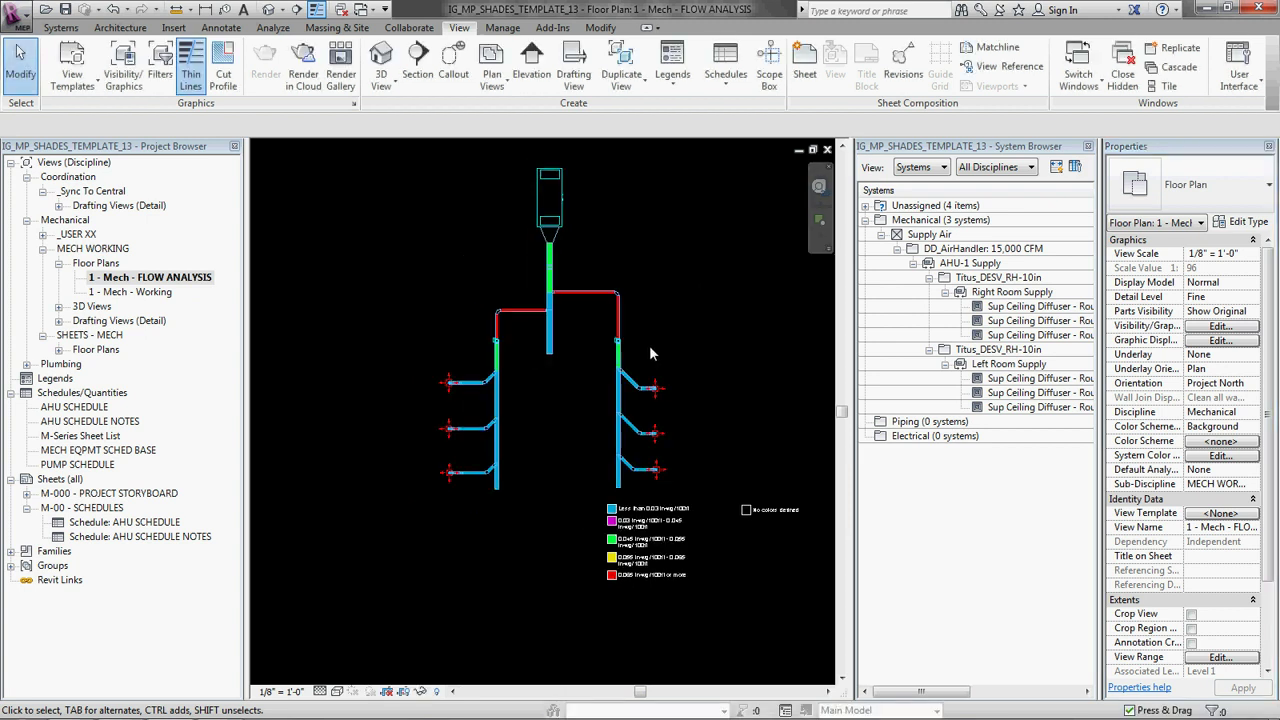
- Move the duct friction color legend from below the ductwork to just beside the right Titus unit's supply duct
{"action": "middle_click_drag", "start_coordinate": [736, 477], "coordinate": [654, 461]}
{"action": "middle_click_drag", "start_coordinate": [649, 325], "coordinate": [676, 376]}
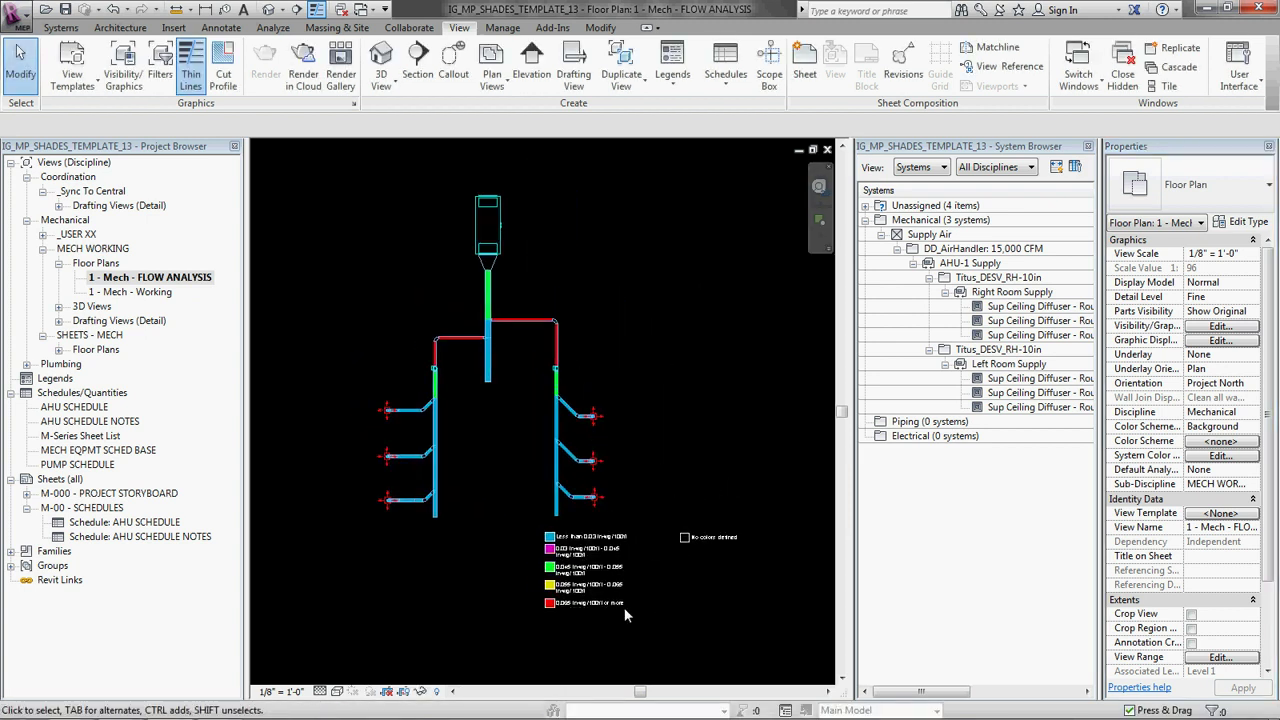
{"action": "left_click", "coordinate": [565, 589]}
{"action": "left_click_drag", "start_coordinate": [565, 589], "coordinate": [600, 280]}
{"action": "left_click", "coordinate": [685, 395]}
{"action": "scroll", "coordinate": [574, 352], "scroll_direction": "up", "scroll_amount": 4}
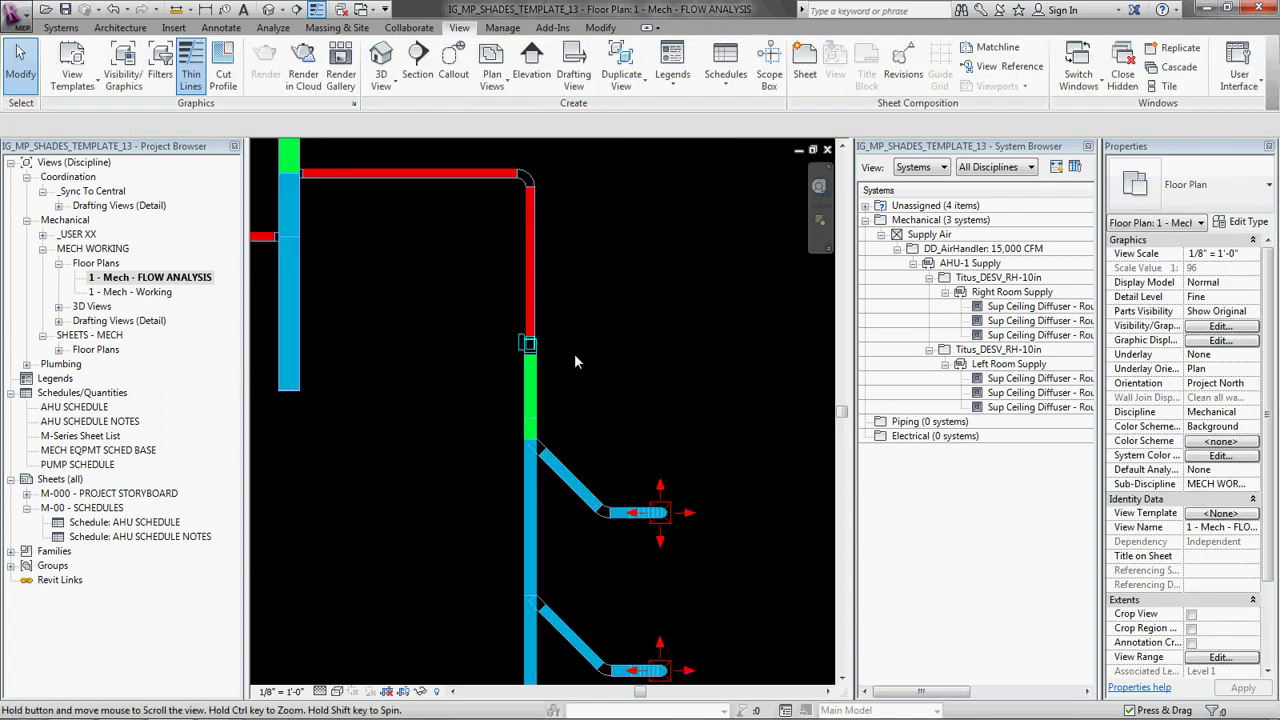
{"action": "scroll", "coordinate": [526, 348], "scroll_direction": "down", "scroll_amount": 3}
{"action": "scroll", "coordinate": [552, 163], "scroll_direction": "up", "scroll_amount": 3}
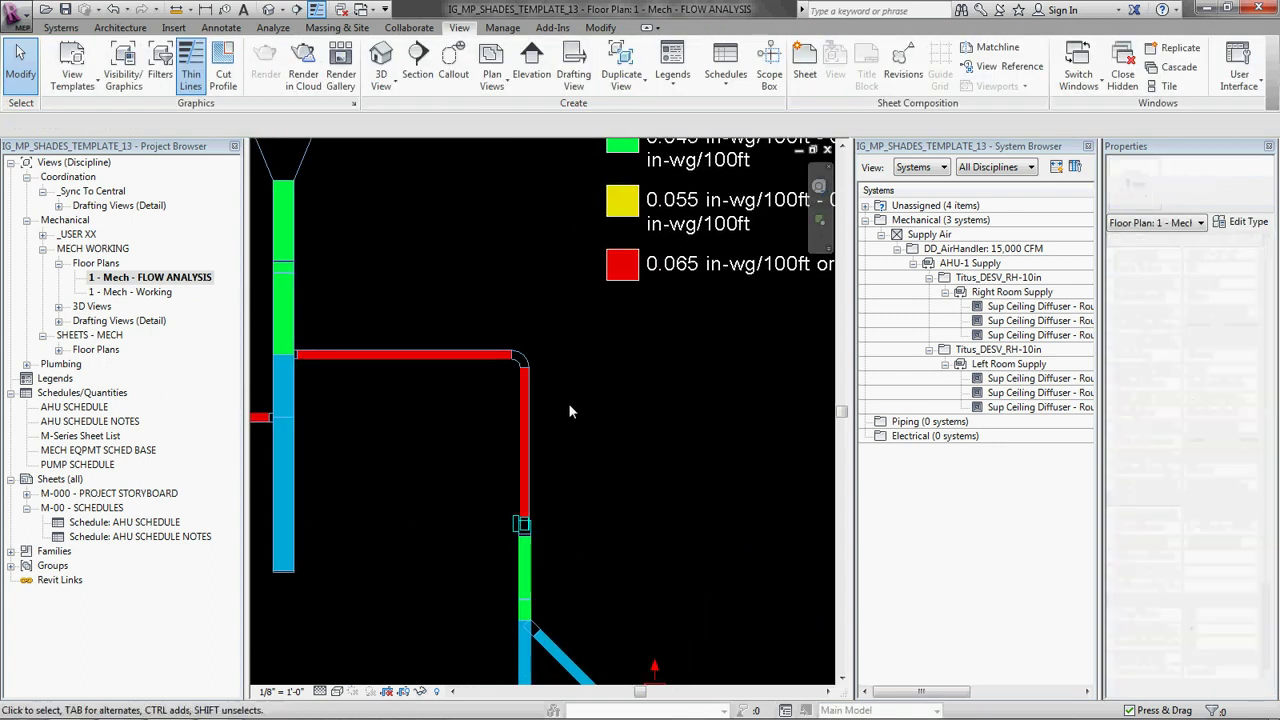
{"action": "scroll", "coordinate": [570, 410], "scroll_direction": "down", "scroll_amount": 2}
{"action": "left_click", "coordinate": [681, 233]}
{"action": "left_click_drag", "start_coordinate": [681, 233], "coordinate": [605, 385]}
{"action": "scroll", "coordinate": [488, 376], "scroll_direction": "up", "scroll_amount": 2}
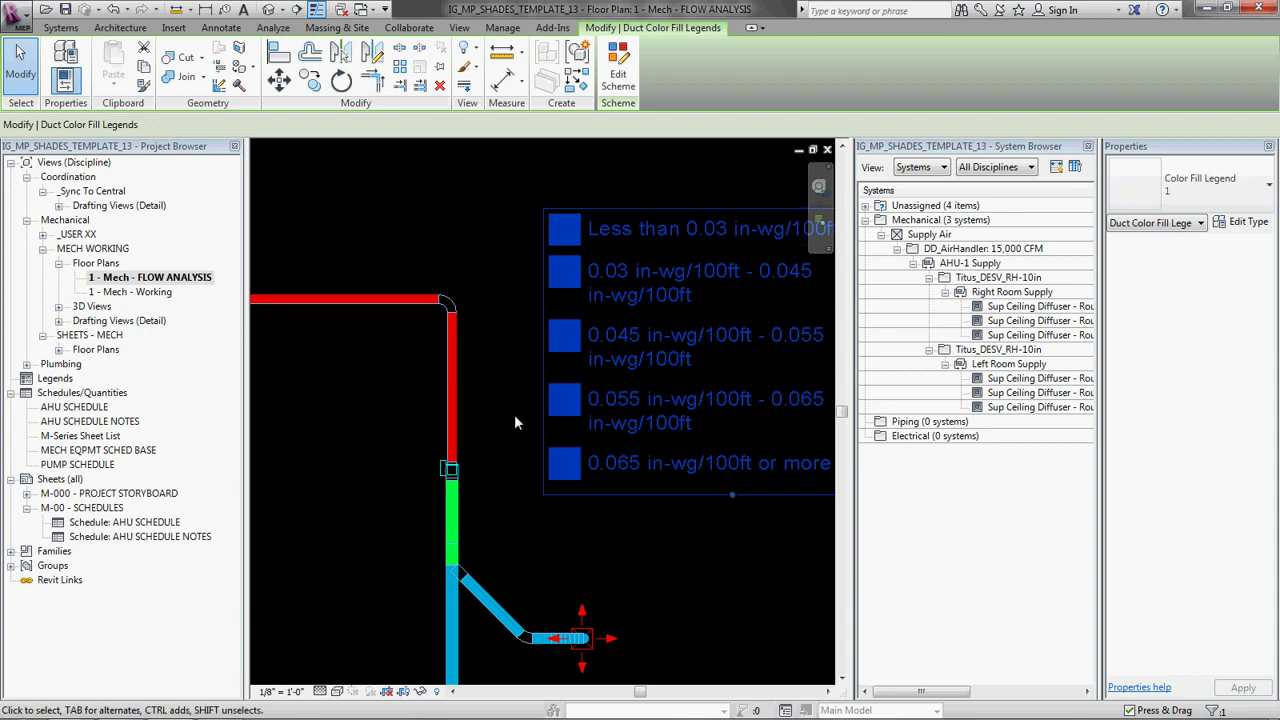
{"action": "left_click", "coordinate": [342, 207]}
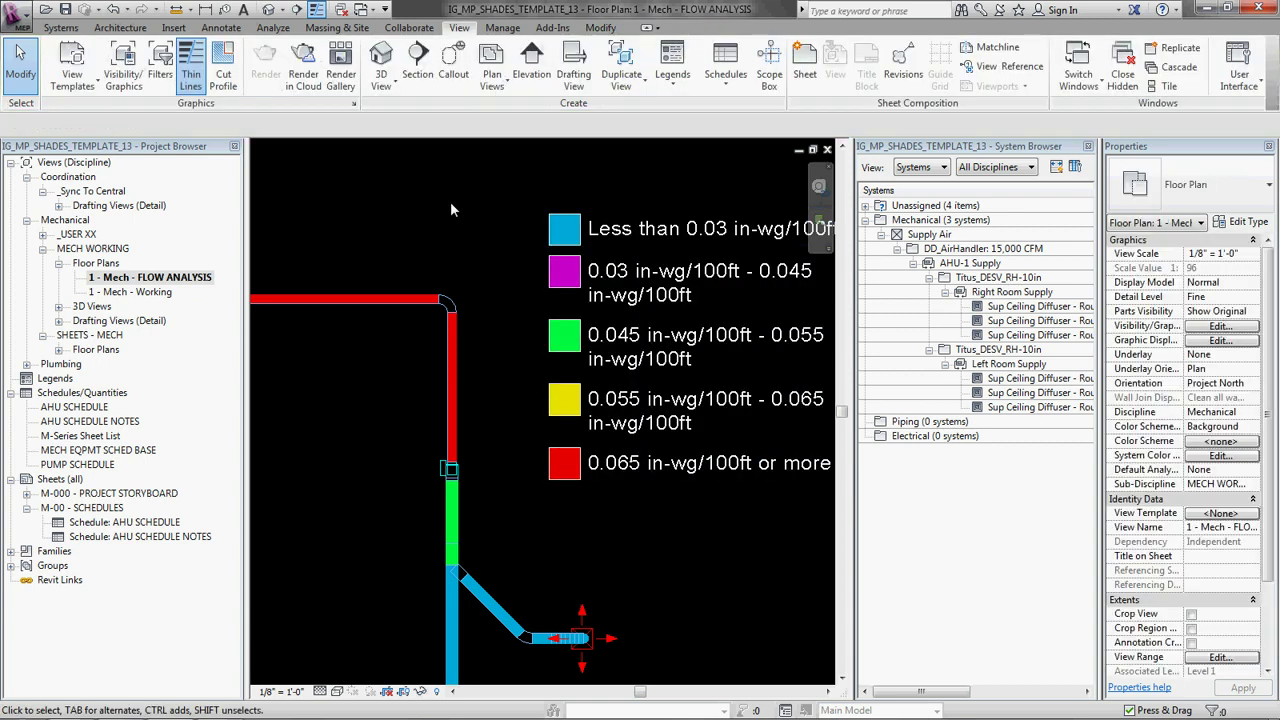
- Compare the fill colors of the mains and branch ducts with the friction ranges in the color legend
{"action": "scroll", "coordinate": [340, 225], "scroll_direction": "down", "scroll_amount": 1}
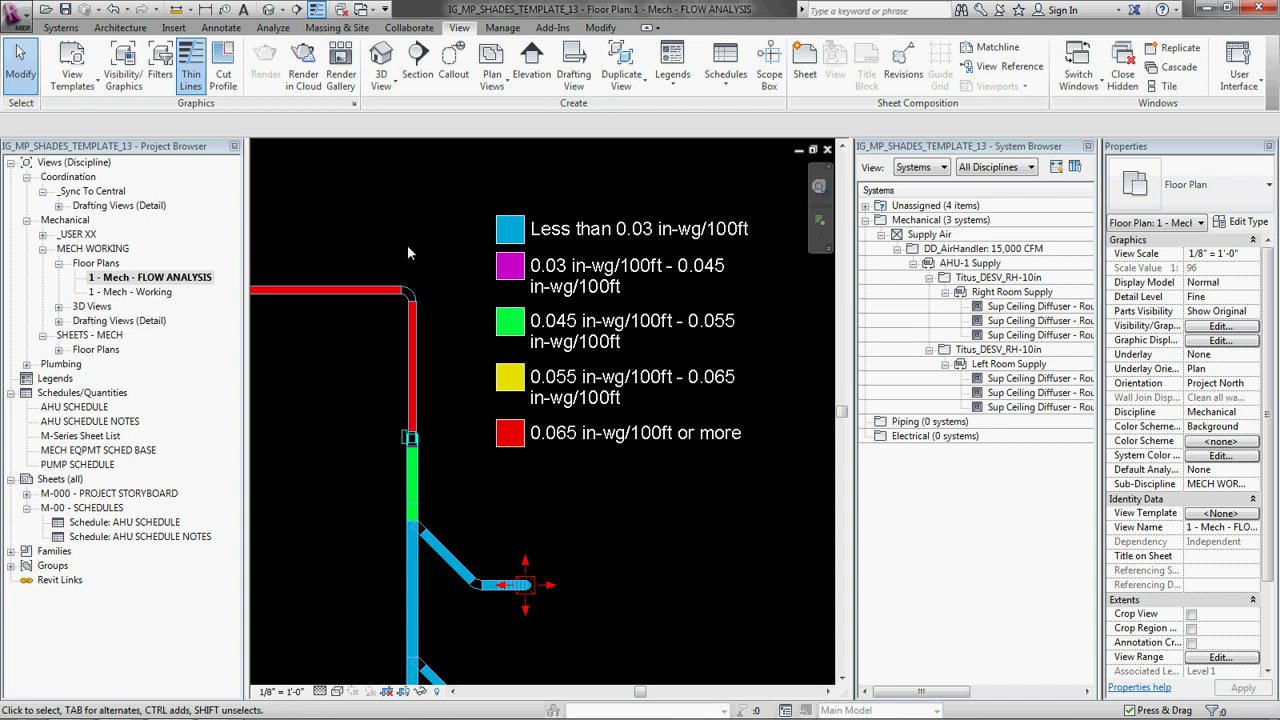
{"action": "scroll", "coordinate": [416, 219], "scroll_direction": "down", "scroll_amount": 2}
{"action": "middle_click_drag", "start_coordinate": [375, 244], "coordinate": [584, 306]}
{"action": "mouse_move", "coordinate": [559, 472]}
{"action": "middle_mouse_down"}
{"action": "mouse_move", "coordinate": [543, 448]}
{"action": "mouse_move", "coordinate": [528, 479]}
{"action": "mouse_move", "coordinate": [506, 428]}
{"action": "mouse_move", "coordinate": [546, 428]}
{"action": "middle_mouse_up"}
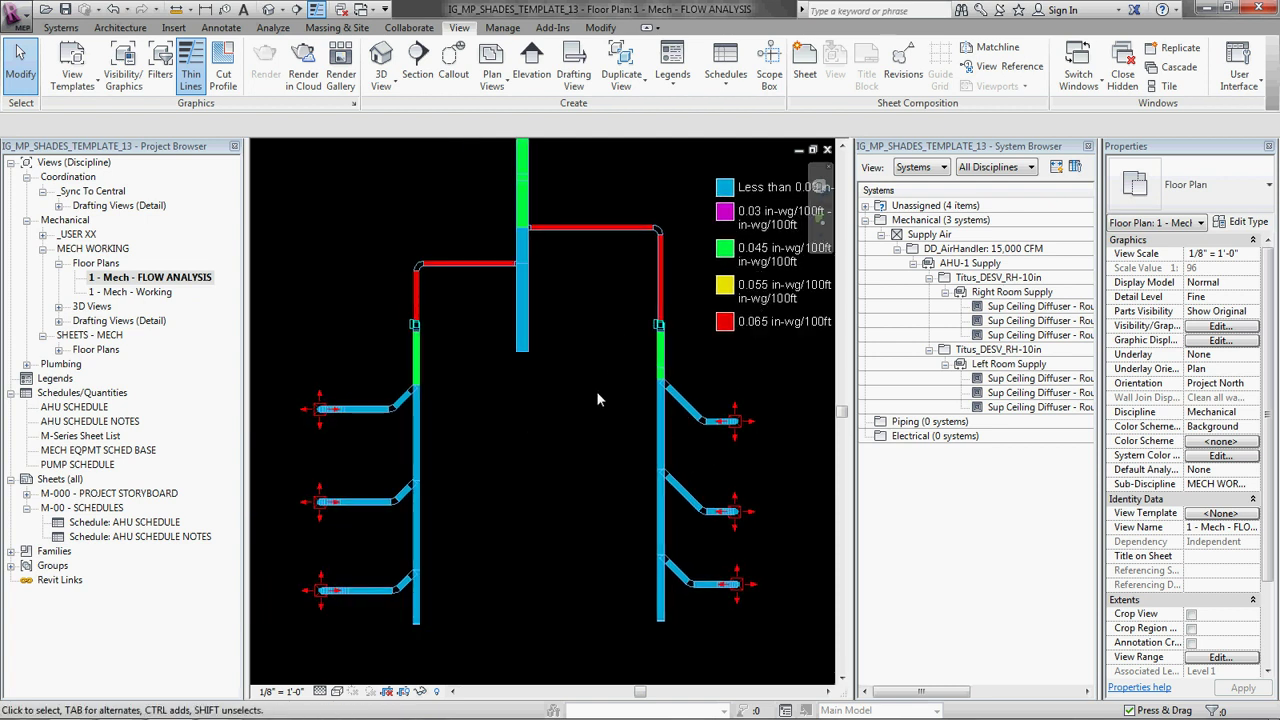
{"action": "scroll", "coordinate": [576, 363], "scroll_direction": "down", "scroll_amount": 1}
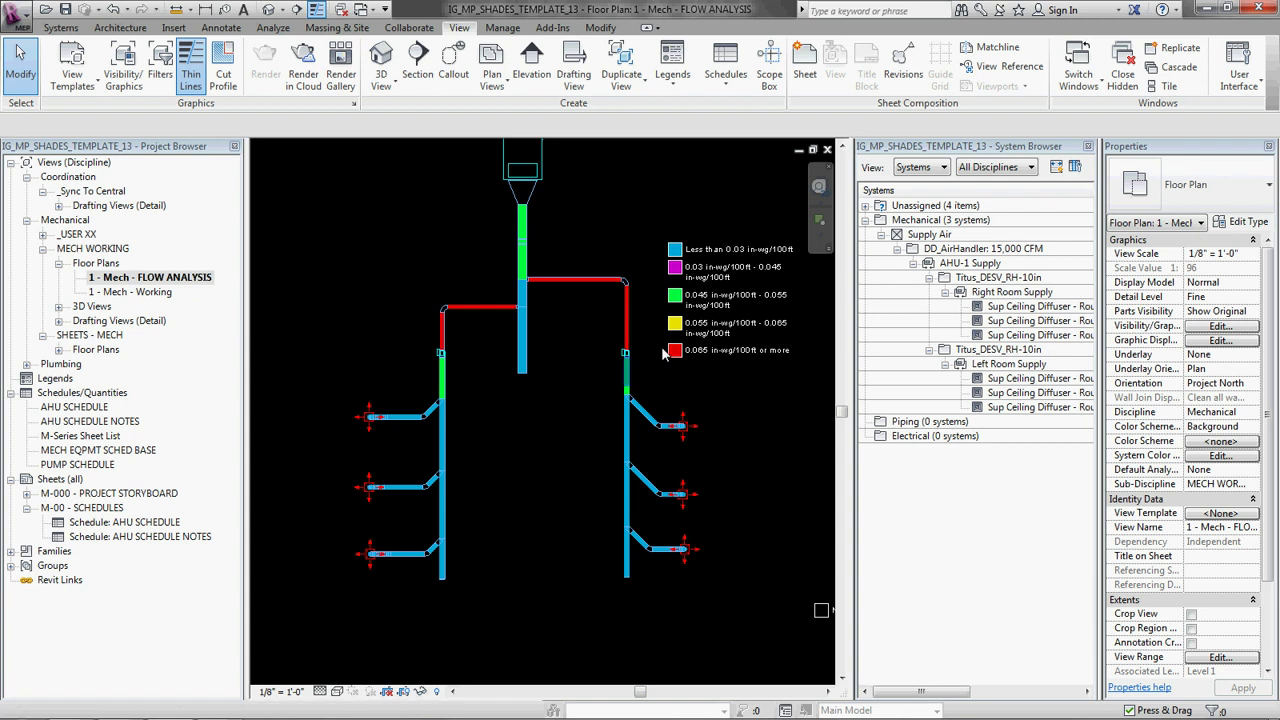
{"action": "scroll", "coordinate": [663, 353], "scroll_direction": "up", "scroll_amount": 2}
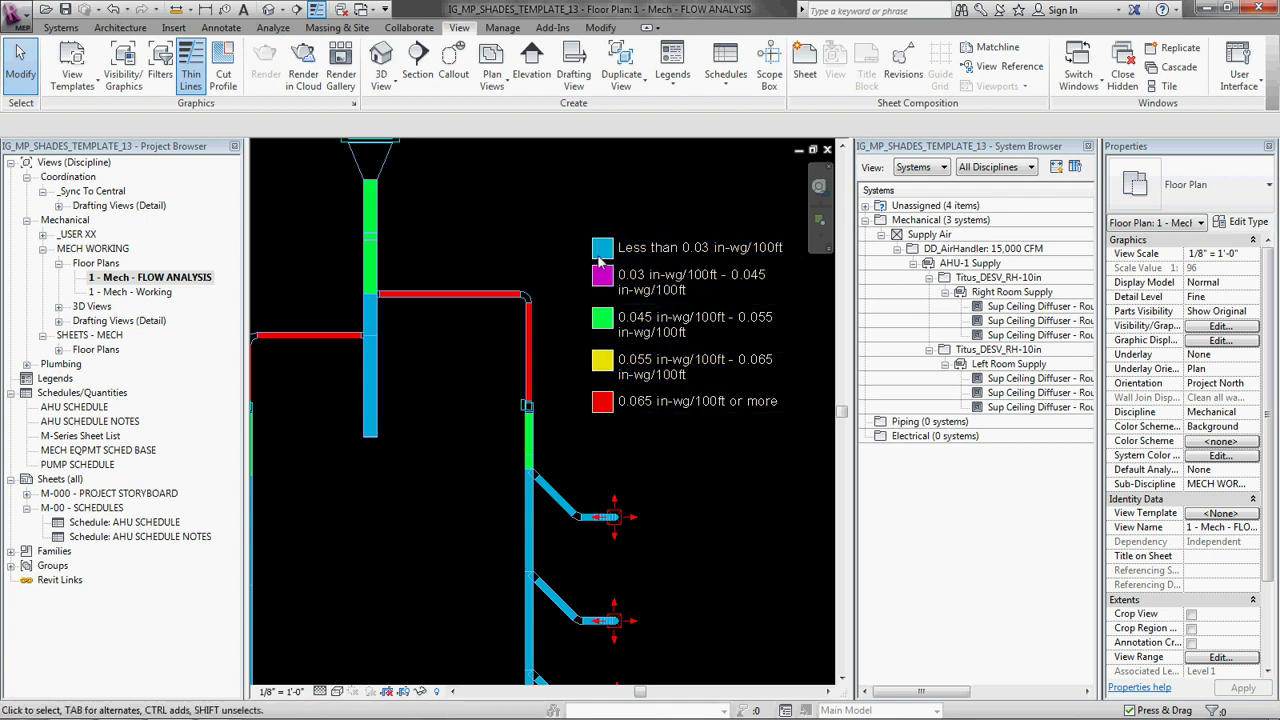
{"action": "scroll", "coordinate": [505, 303], "scroll_direction": "down", "scroll_amount": 6}
{"action": "middle_click_drag", "start_coordinate": [526, 332], "coordinate": [567, 329]}
{"action": "scroll", "coordinate": [540, 318], "scroll_direction": "up", "scroll_amount": 2}
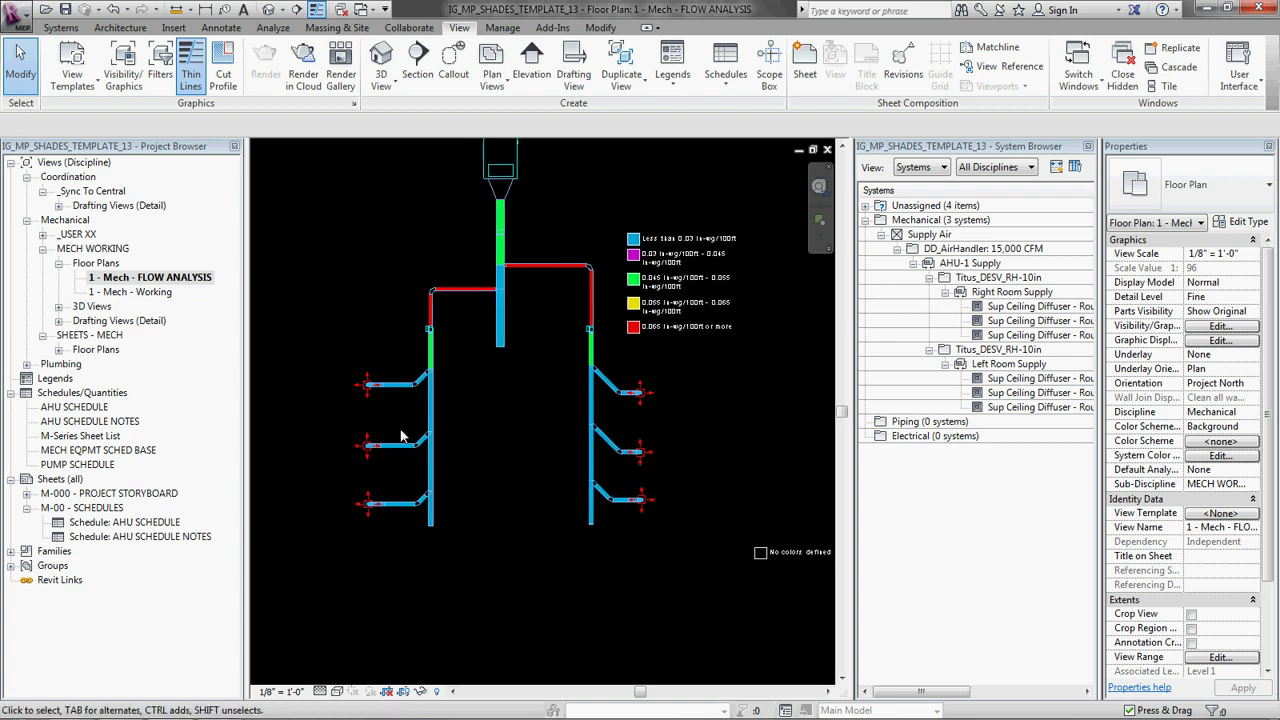
{"action": "middle_click_drag", "start_coordinate": [568, 366], "coordinate": [566, 404]}
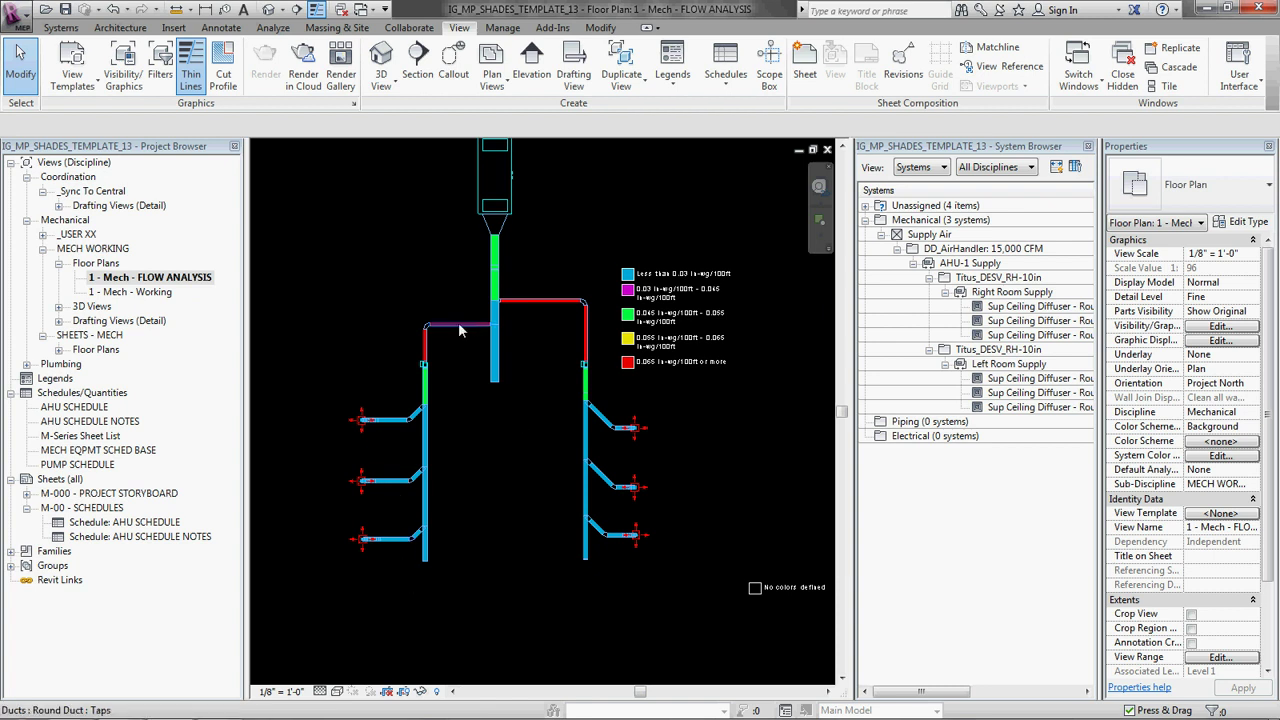
- Inspect the size, flow and friction properties of the main duct section directly below the air handler
{"action": "left_click", "coordinate": [495, 258]}
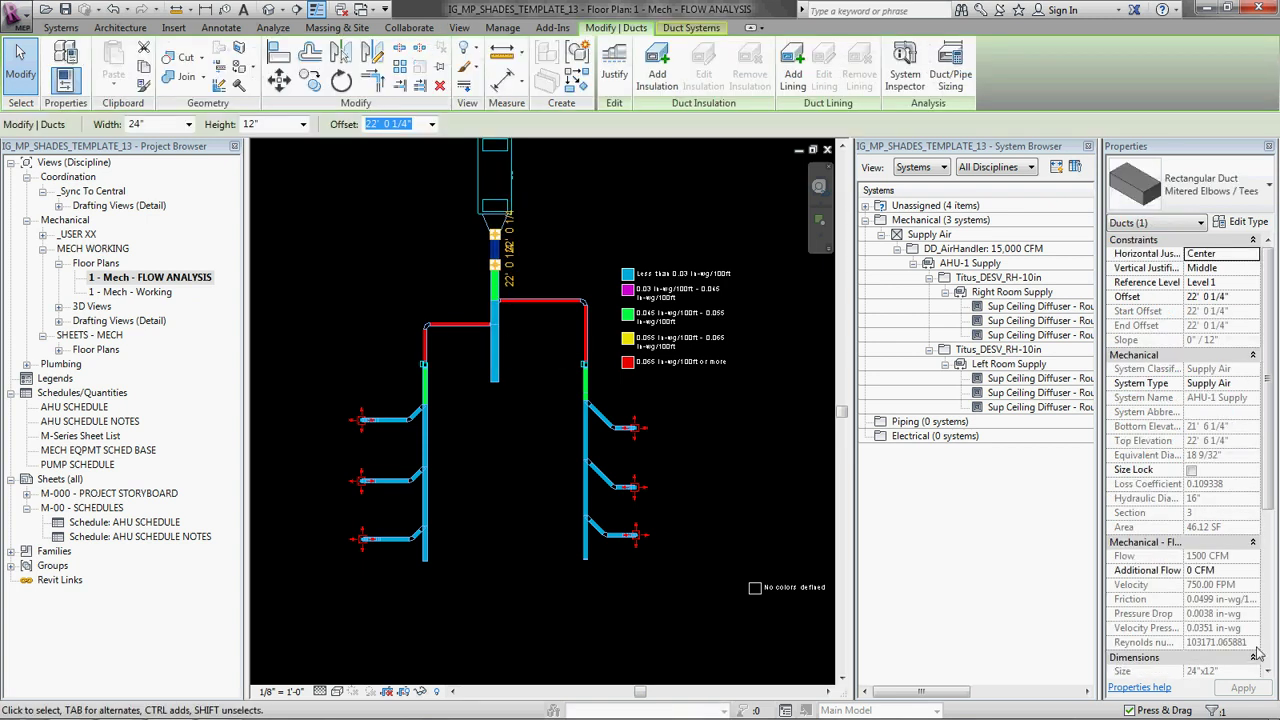
{"action": "left_click", "coordinate": [765, 429]}
{"action": "middle_click_drag", "start_coordinate": [617, 433], "coordinate": [707, 420]}
{"action": "scroll", "coordinate": [533, 427], "scroll_direction": "up", "scroll_amount": 2}
{"action": "middle_click_drag", "start_coordinate": [537, 244], "coordinate": [520, 357]}
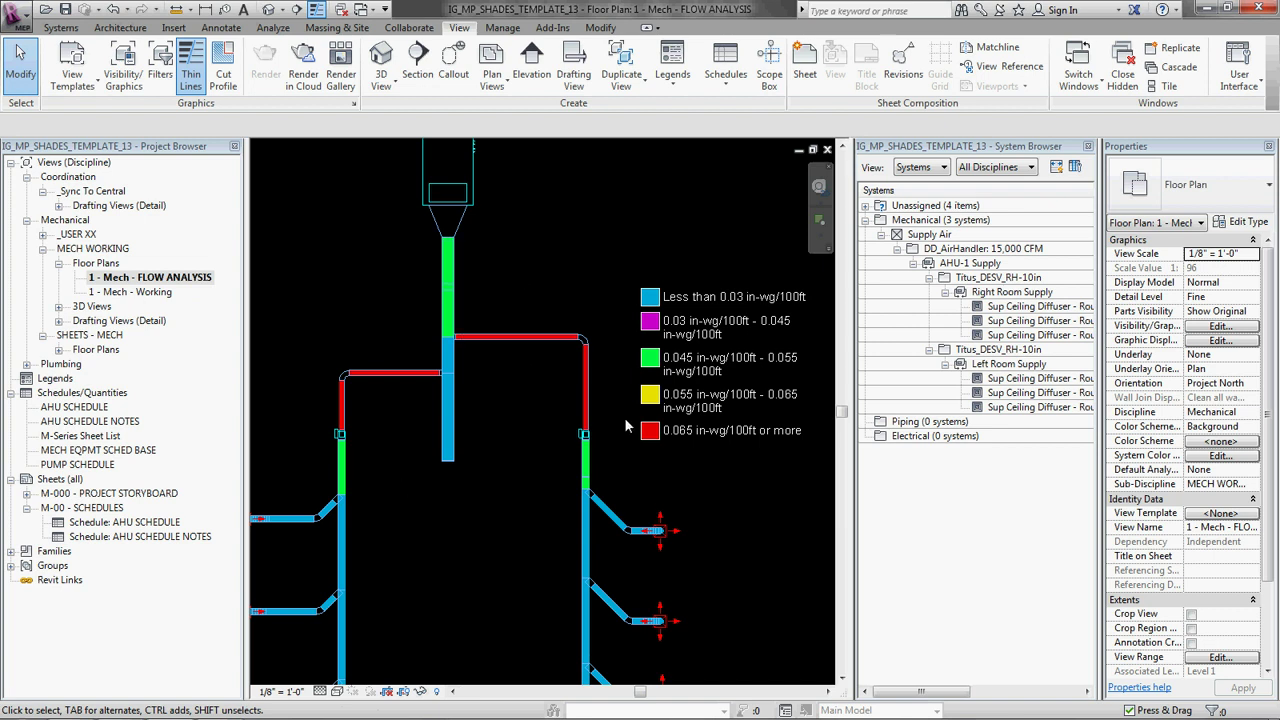
- Set the diameter of the duct run from the right Titus unit to the main, including its elbow, to 14"
{"action": "scroll", "coordinate": [620, 420], "scroll_direction": "up", "scroll_amount": 2}
{"action": "scroll", "coordinate": [605, 400], "scroll_direction": "down", "scroll_amount": 2}
{"action": "scroll", "coordinate": [582, 365], "scroll_direction": "up", "scroll_amount": 3}
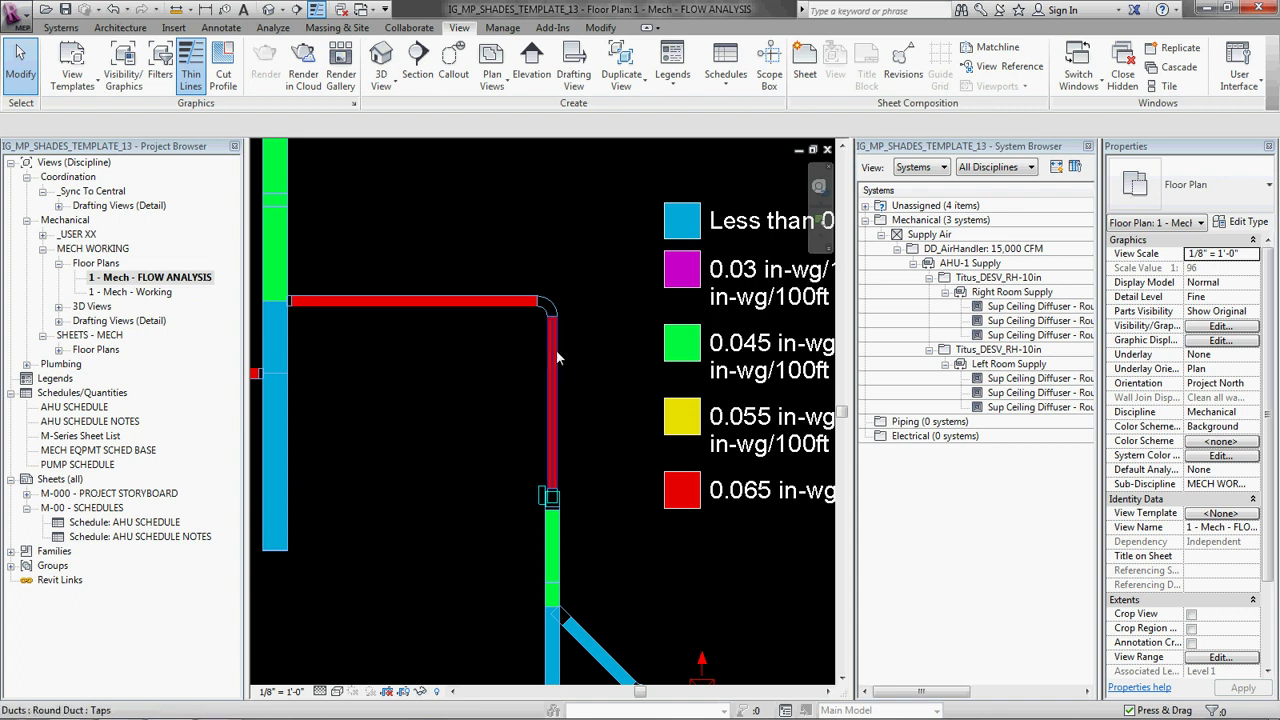
{"action": "left_click_drag", "start_coordinate": [590, 352], "coordinate": [324, 144]}
{"action": "left_click", "coordinate": [233, 124]}
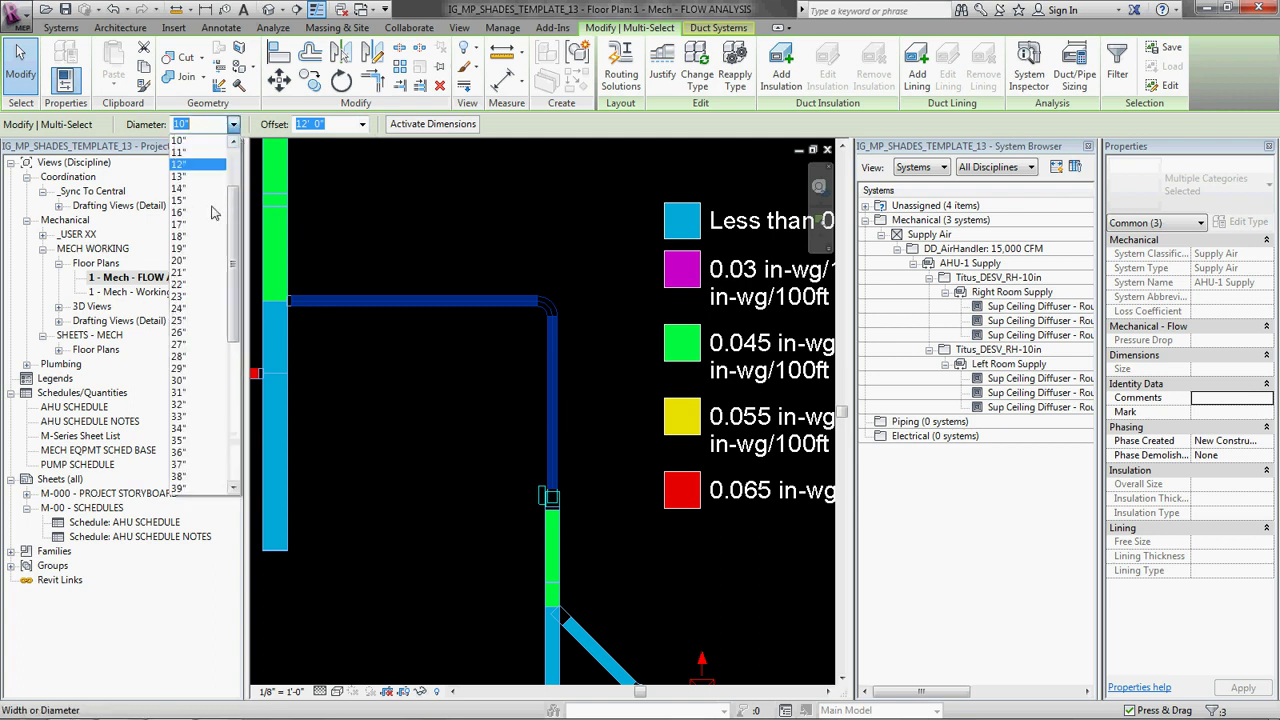
{"action": "left_click", "coordinate": [565, 204]}
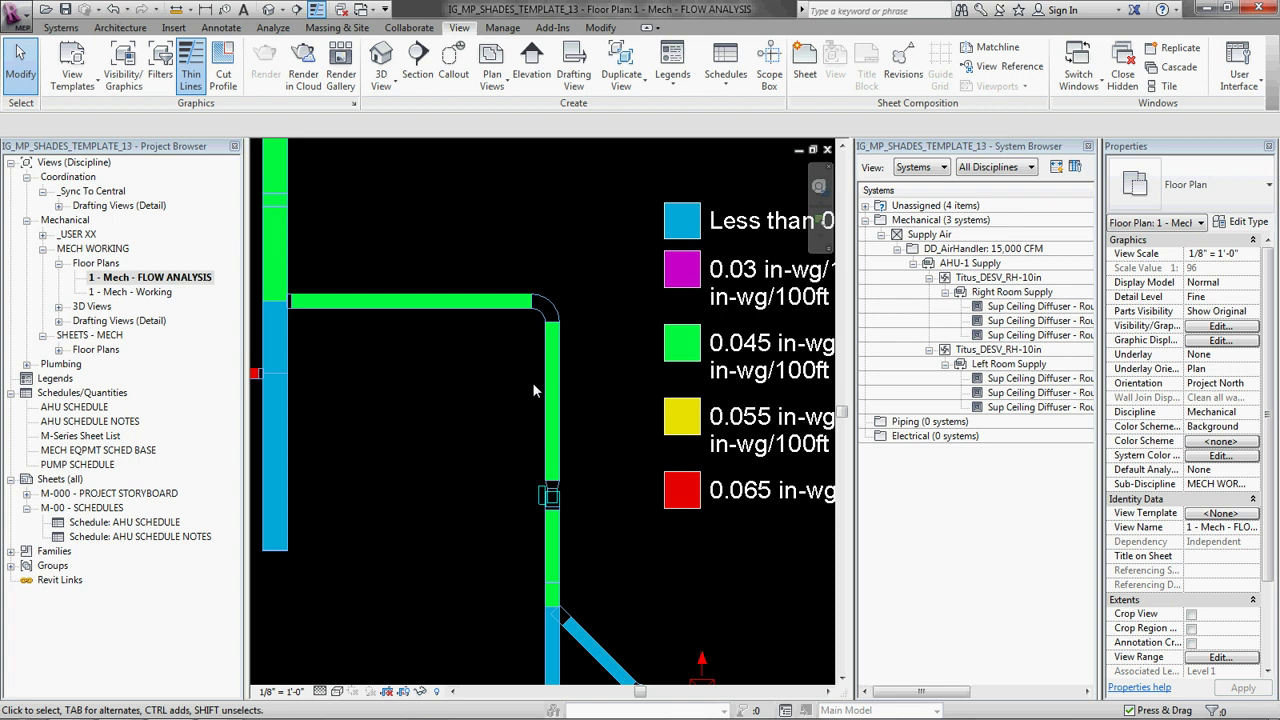
- Set the diameter of the duct run from the left Titus unit to the main, including its elbow, to 14"
{"action": "scroll", "coordinate": [519, 398], "scroll_direction": "down", "scroll_amount": 2}
{"action": "middle_click_drag", "start_coordinate": [355, 415], "coordinate": [587, 338]}
{"action": "scroll", "coordinate": [585, 334], "scroll_direction": "up", "scroll_amount": 1}
{"action": "left_click_drag", "start_coordinate": [541, 317], "coordinate": [430, 260]}
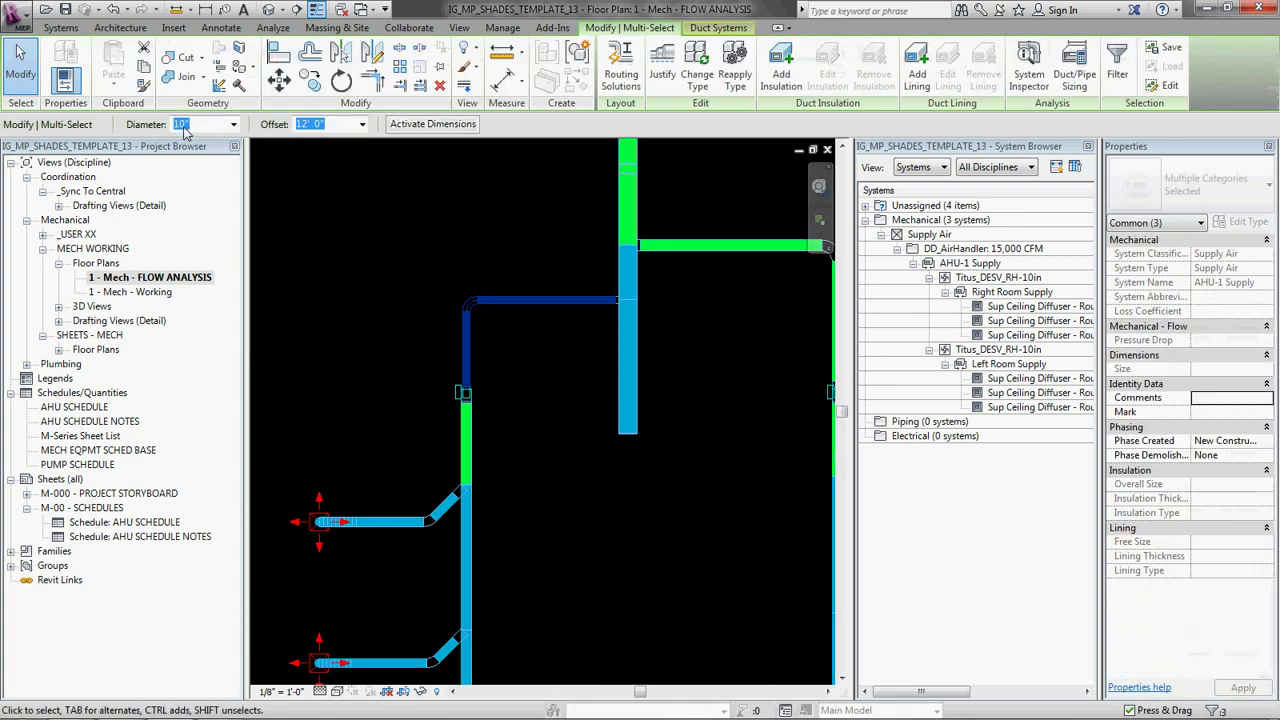
{"action": "left_click", "coordinate": [233, 125]}
{"action": "left_click", "coordinate": [207, 194]}
{"action": "left_click", "coordinate": [563, 492]}
- Set the diameter of the uppermost left diffuser's whole branch, including its fittings, to 10"
{"action": "scroll", "coordinate": [390, 530], "scroll_direction": "up", "scroll_amount": 2}
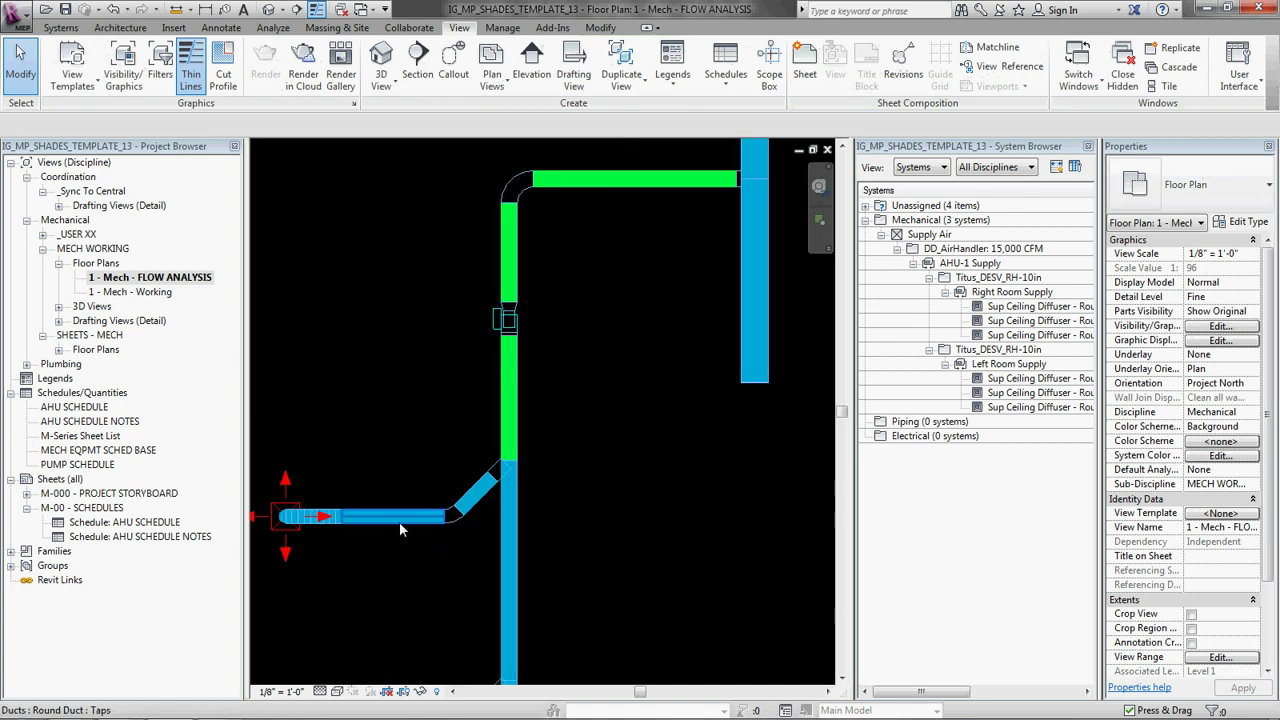
{"action": "key", "text": "Tab"}
{"action": "left_click", "coordinate": [399, 521]}
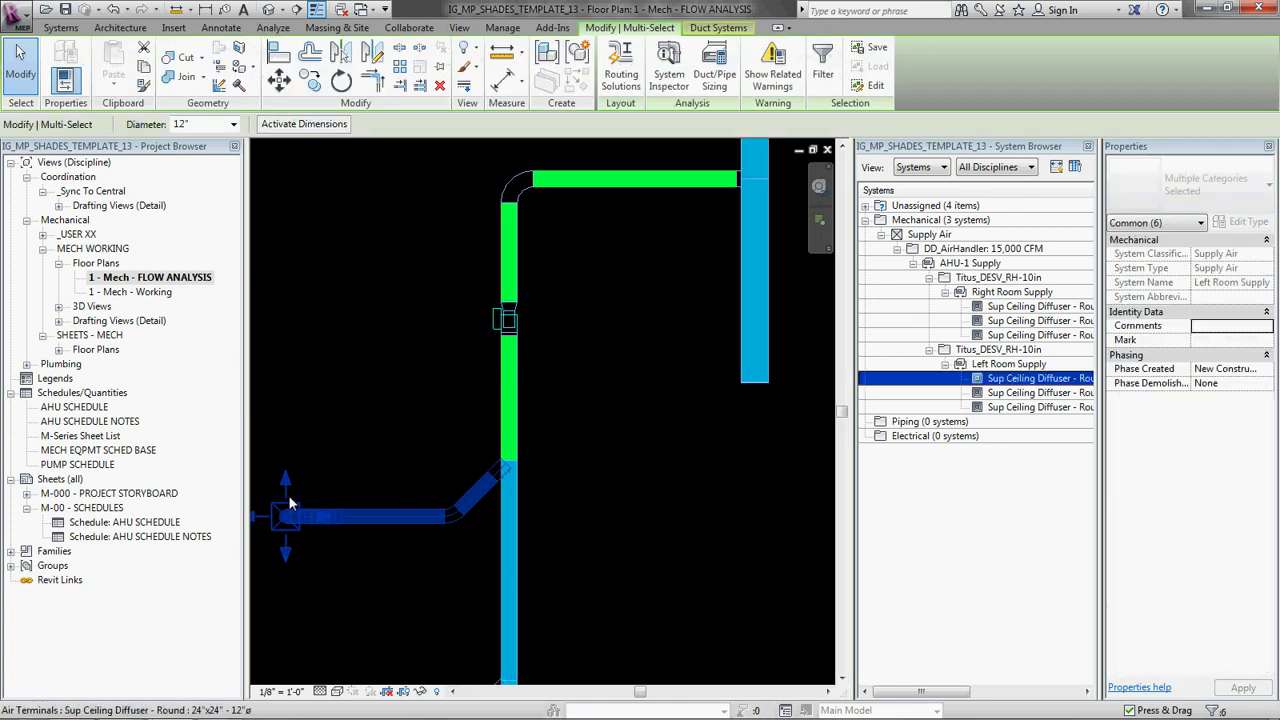
{"action": "left_click", "coordinate": [233, 124]}
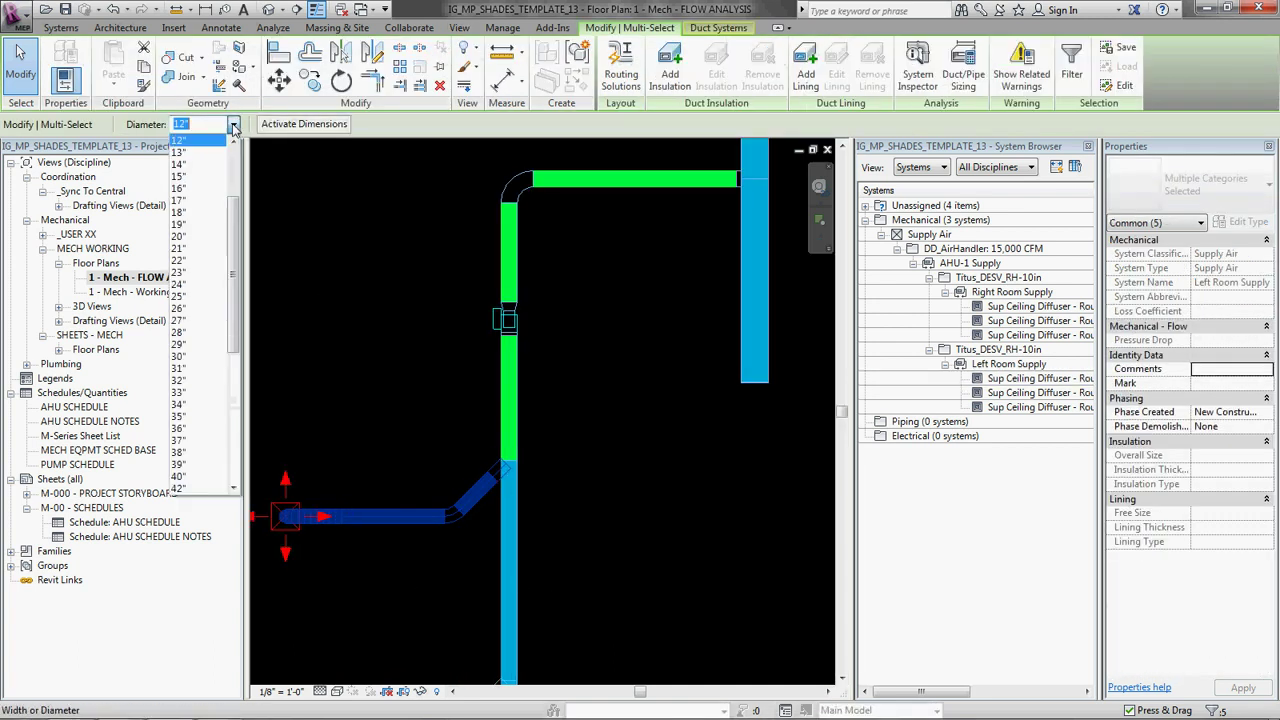
{"action": "scroll", "coordinate": [184, 206], "scroll_direction": "up", "scroll_amount": 2}
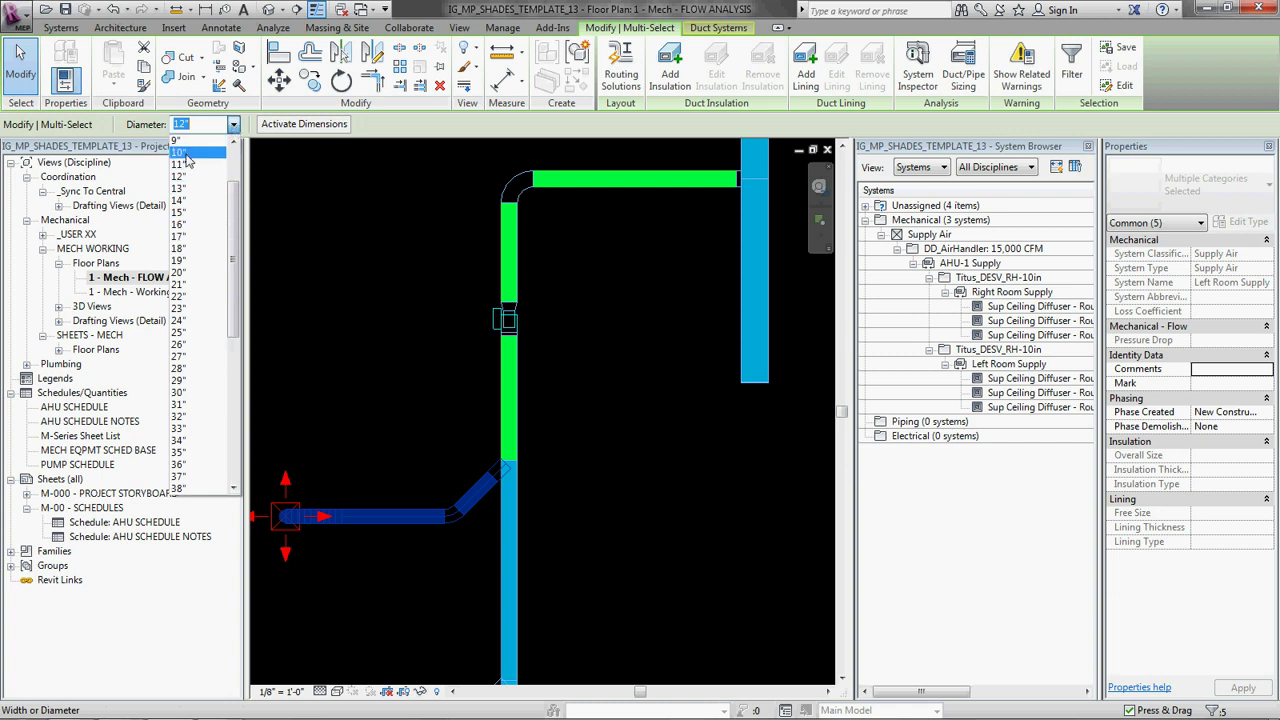
{"action": "left_click", "coordinate": [188, 154]}
{"action": "left_click", "coordinate": [619, 443]}
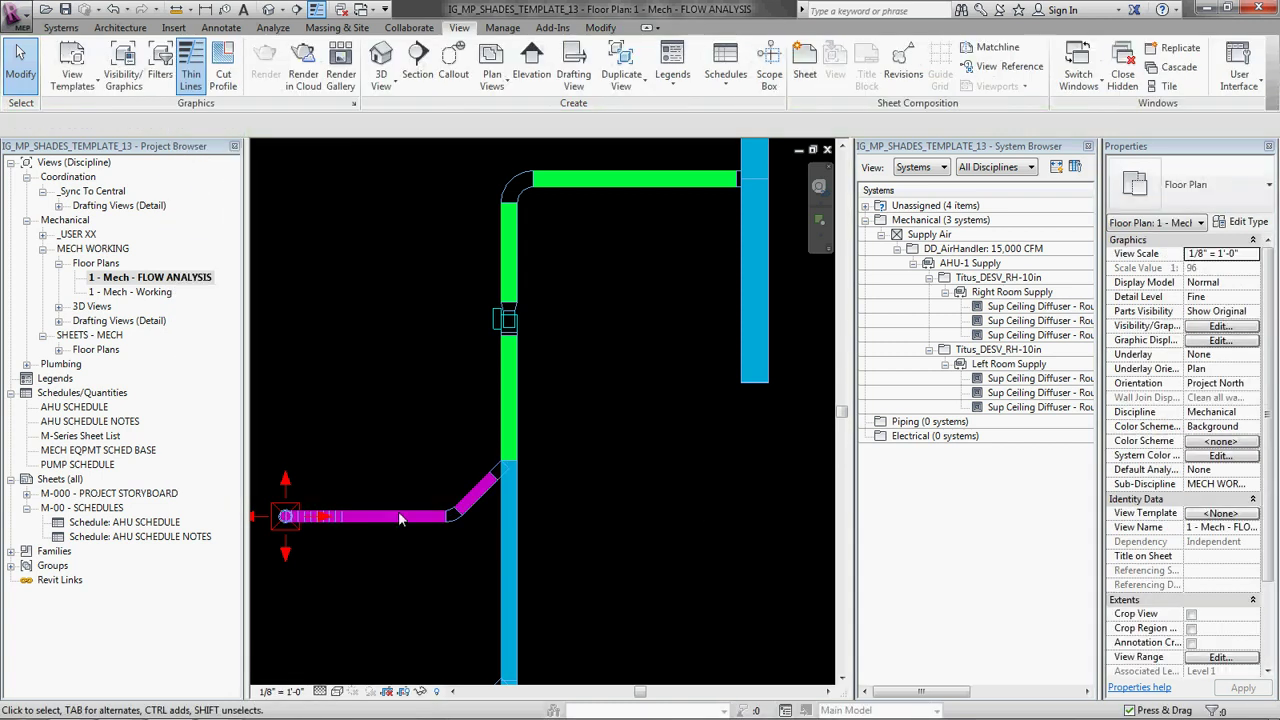
- Set the diameter of the uppermost left diffuser's branch ducts and fittings to 8"
{"action": "scroll", "coordinate": [410, 508], "scroll_direction": "down", "scroll_amount": 3}
{"action": "scroll", "coordinate": [422, 505], "scroll_direction": "up", "scroll_amount": 1}
{"action": "key", "text": "Tab"}
{"action": "left_click", "coordinate": [337, 472]}
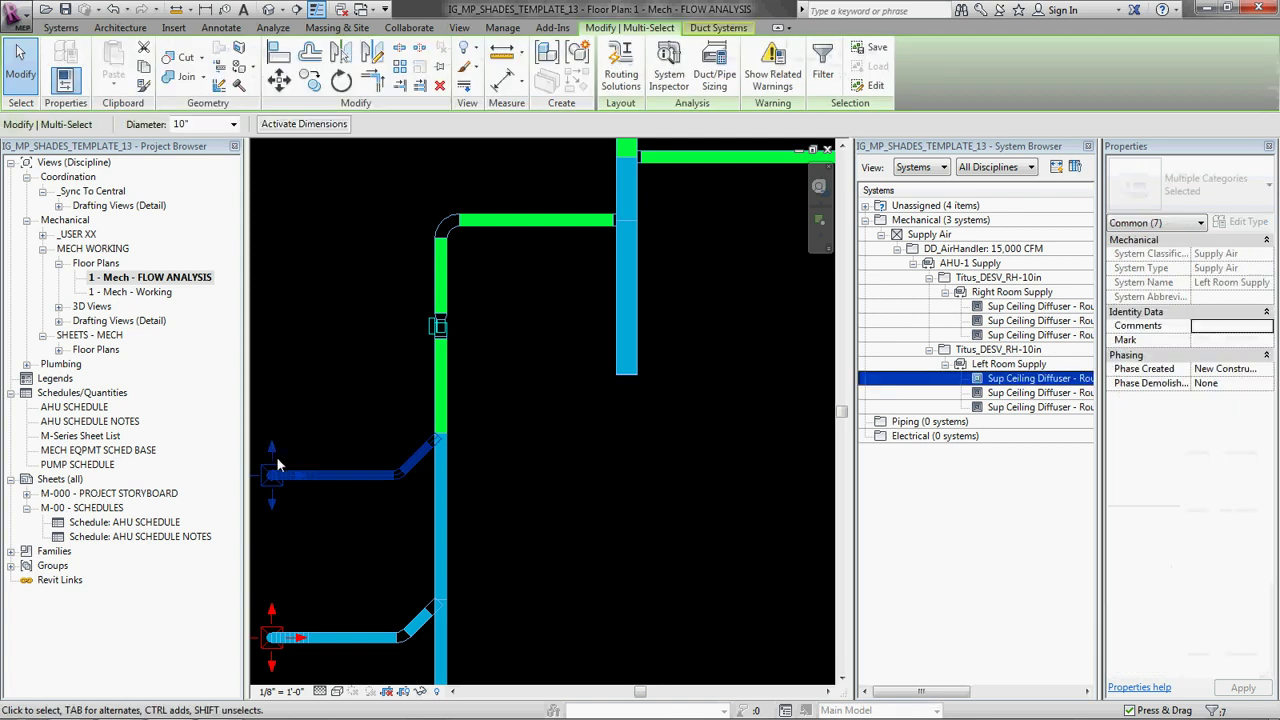
{"action": "left_click", "coordinate": [233, 124]}
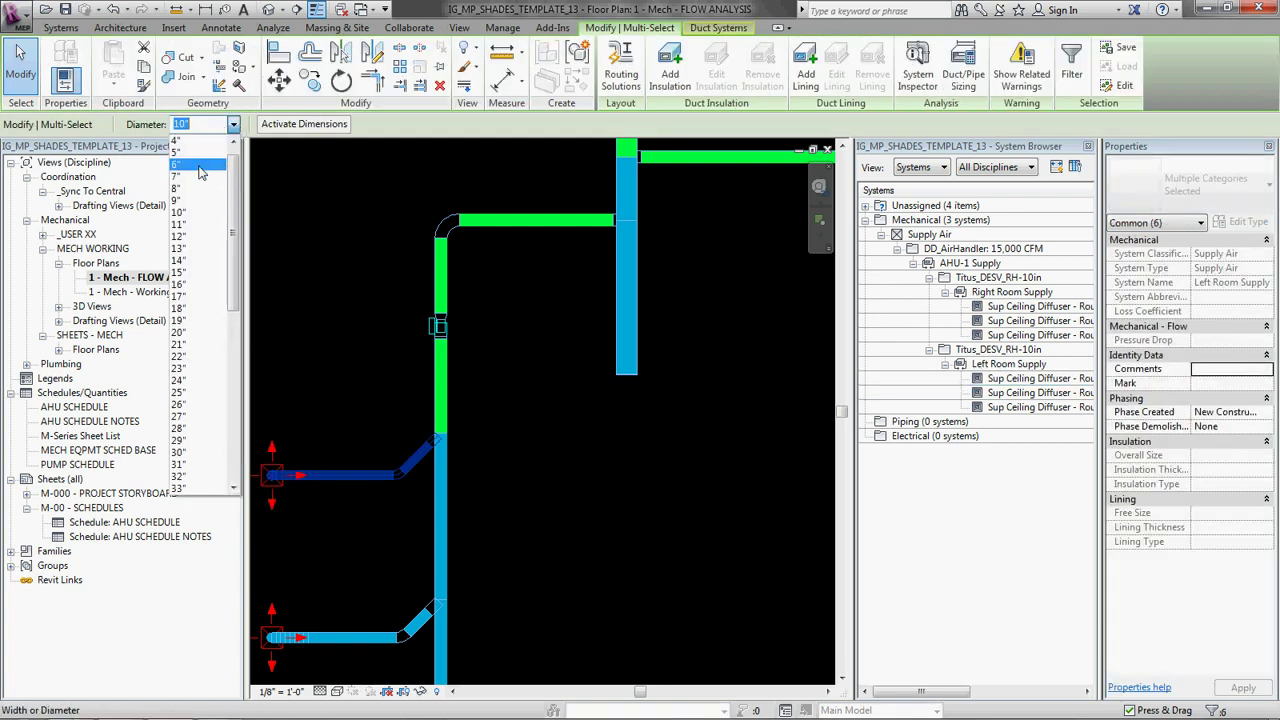
{"action": "left_click", "coordinate": [190, 190]}
{"action": "left_click", "coordinate": [498, 437]}
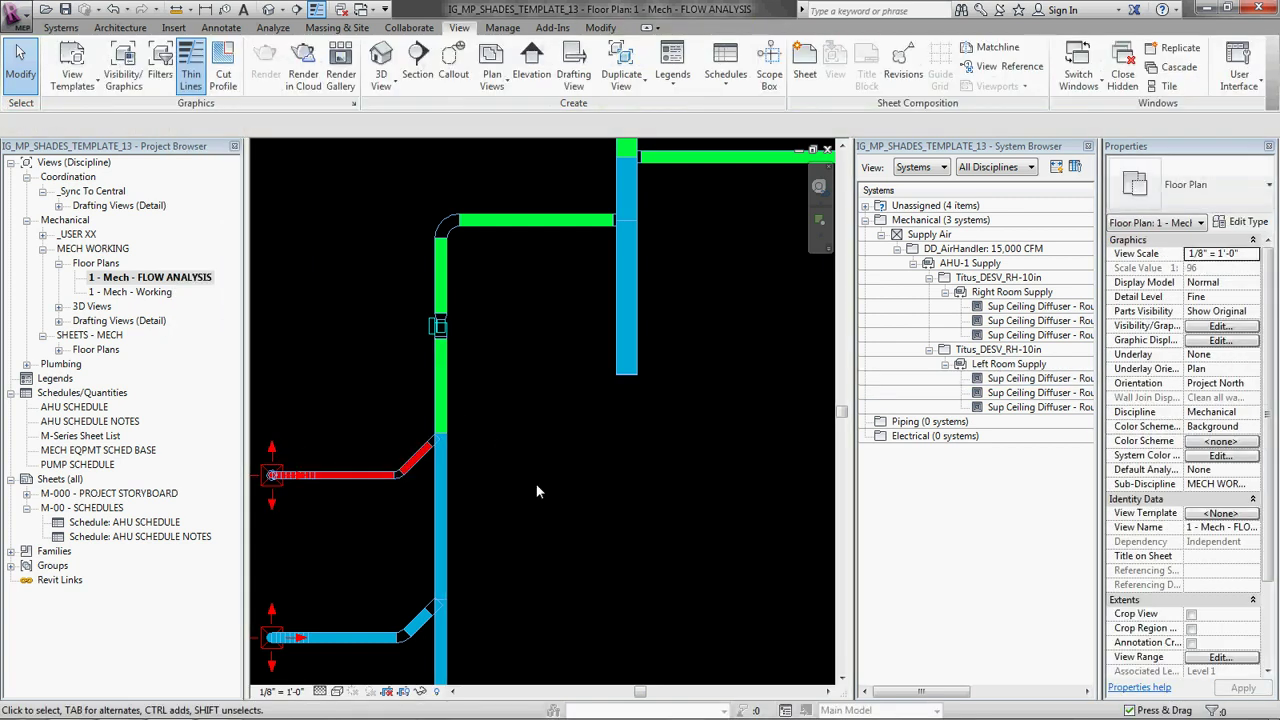
- Set the diameter of the uppermost left diffuser's whole branch, including its fittings, back to 10"
{"action": "scroll", "coordinate": [418, 495], "scroll_direction": "up", "scroll_amount": 1}
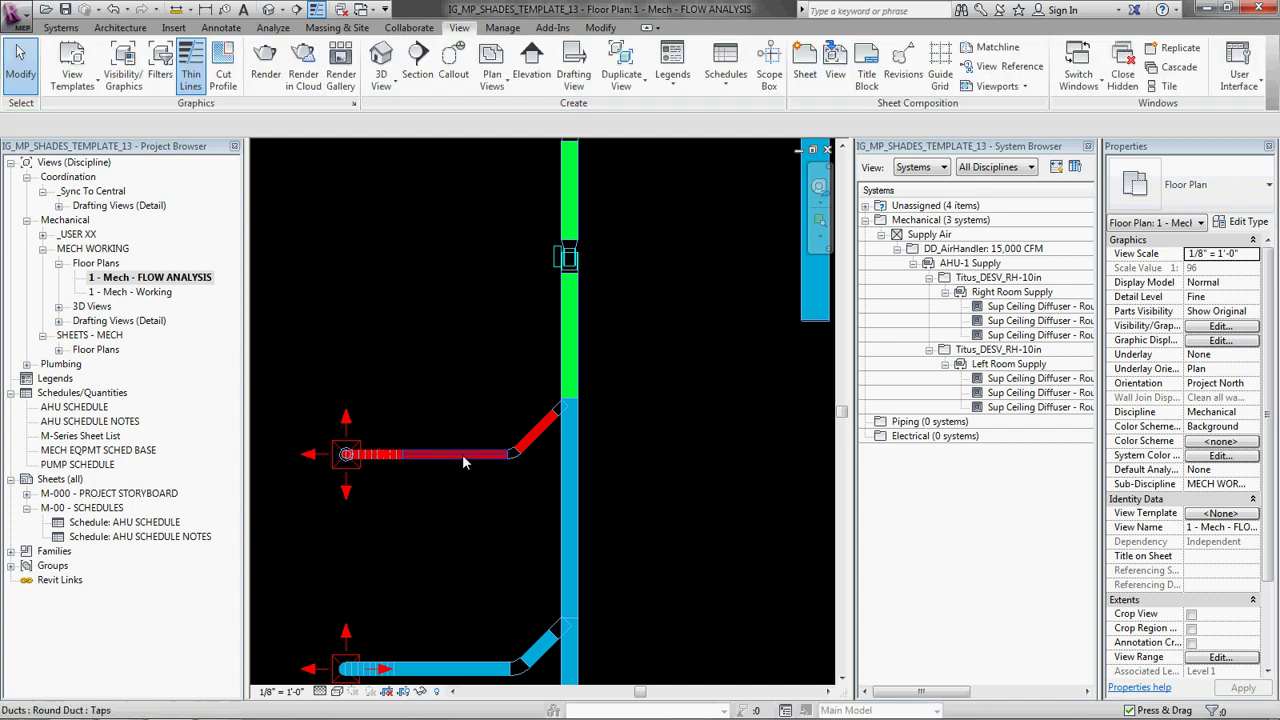
{"action": "key", "text": "Tab"}
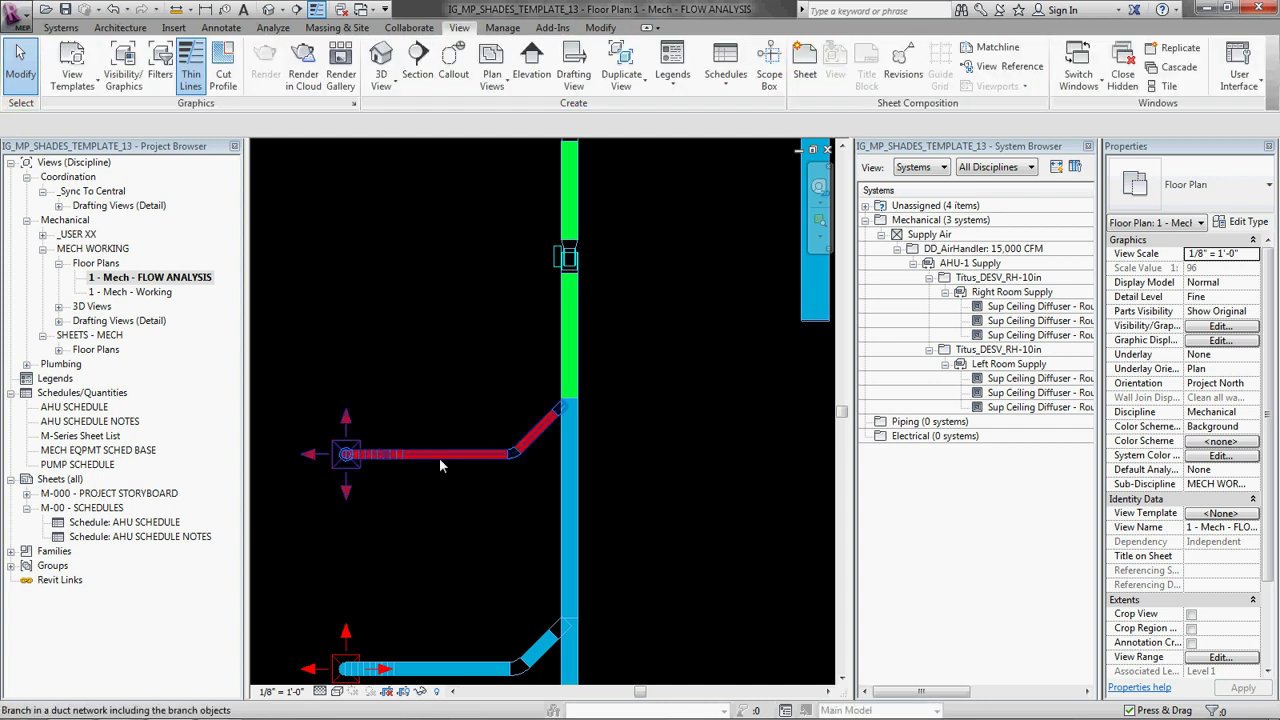
{"action": "left_click", "coordinate": [439, 457]}
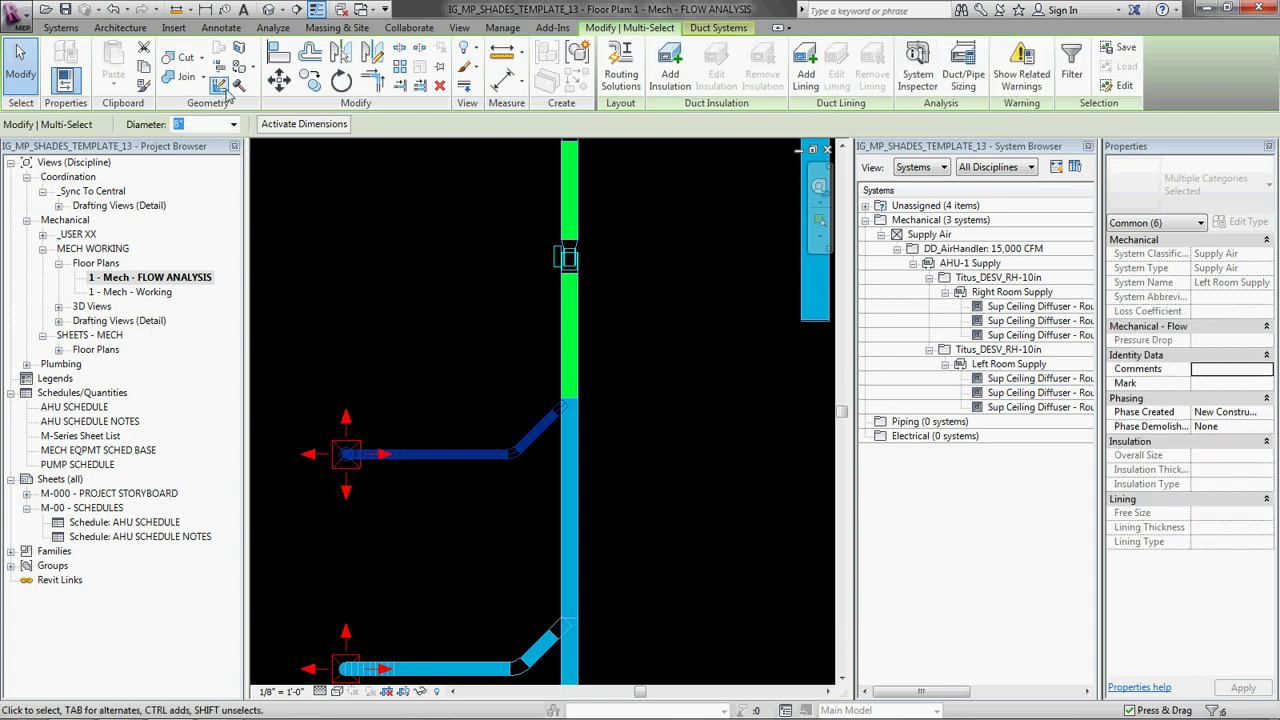
{"action": "left_click", "coordinate": [233, 124]}
{"action": "left_click", "coordinate": [195, 172]}
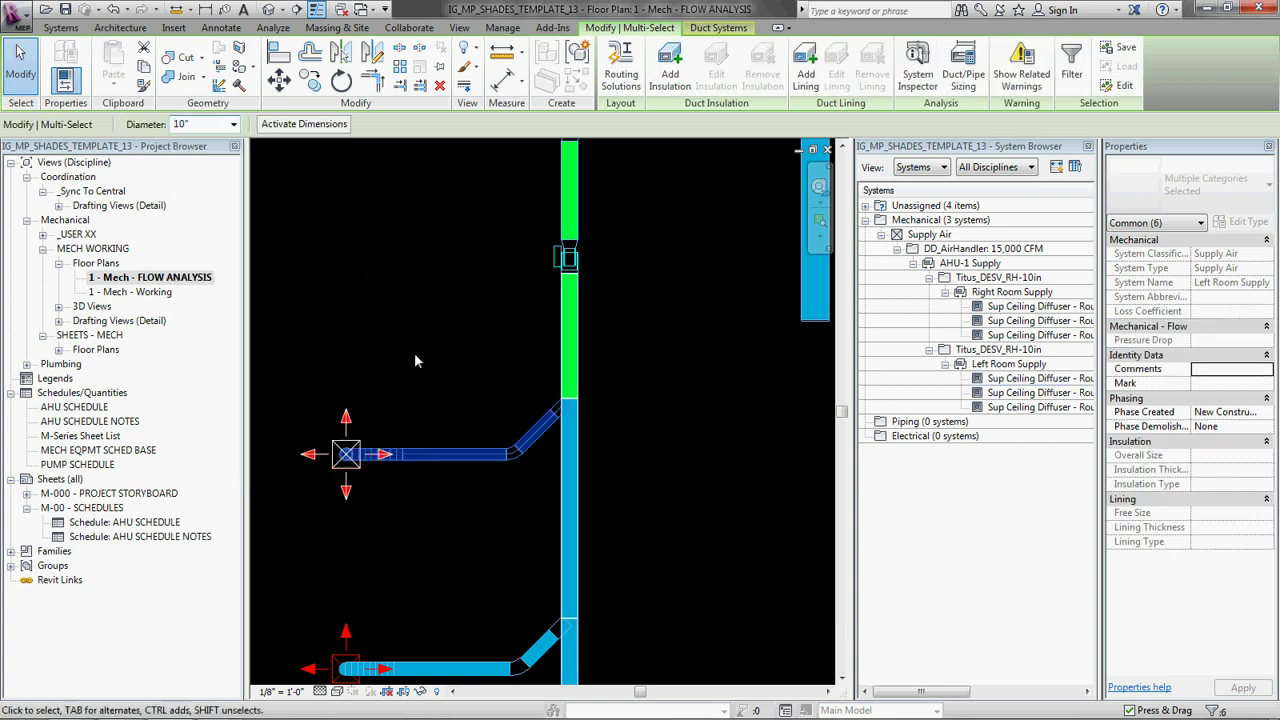
{"action": "left_click", "coordinate": [415, 361]}
{"action": "scroll", "coordinate": [408, 380], "scroll_direction": "down", "scroll_amount": 3}
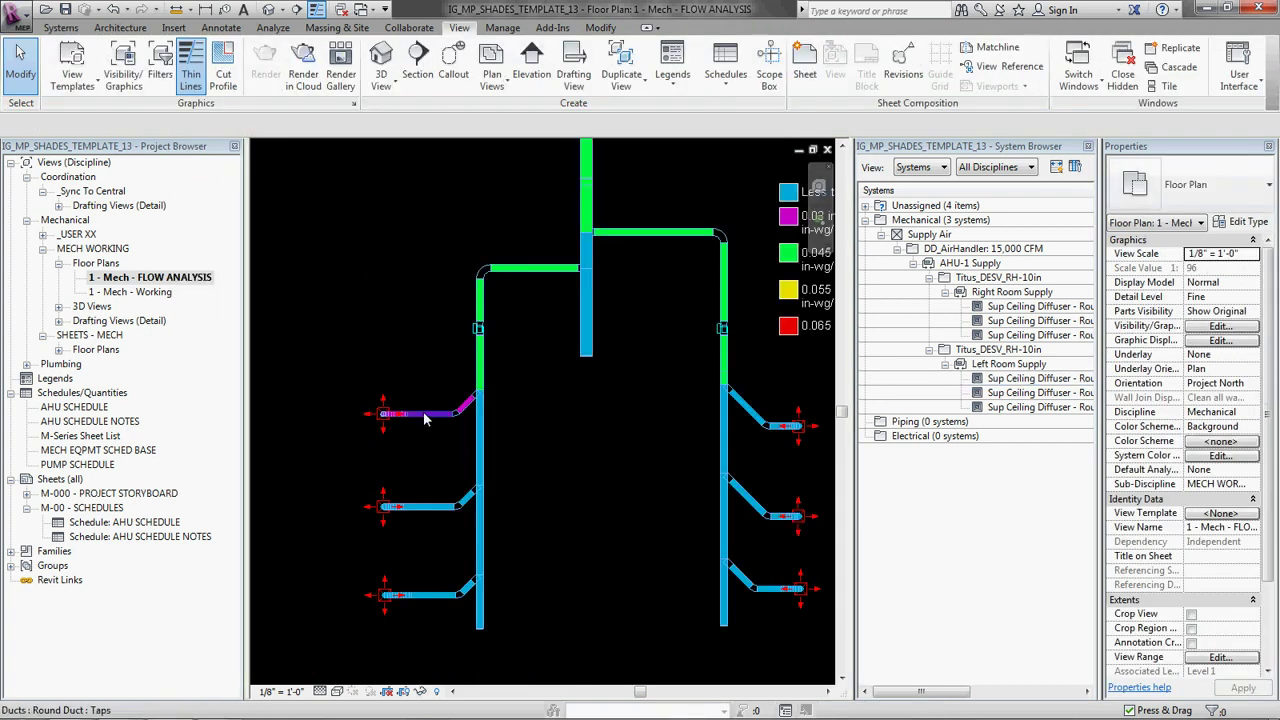
- Check the flow and friction values of the straight duct in the uppermost left diffuser's branch
{"action": "left_click", "coordinate": [424, 419]}
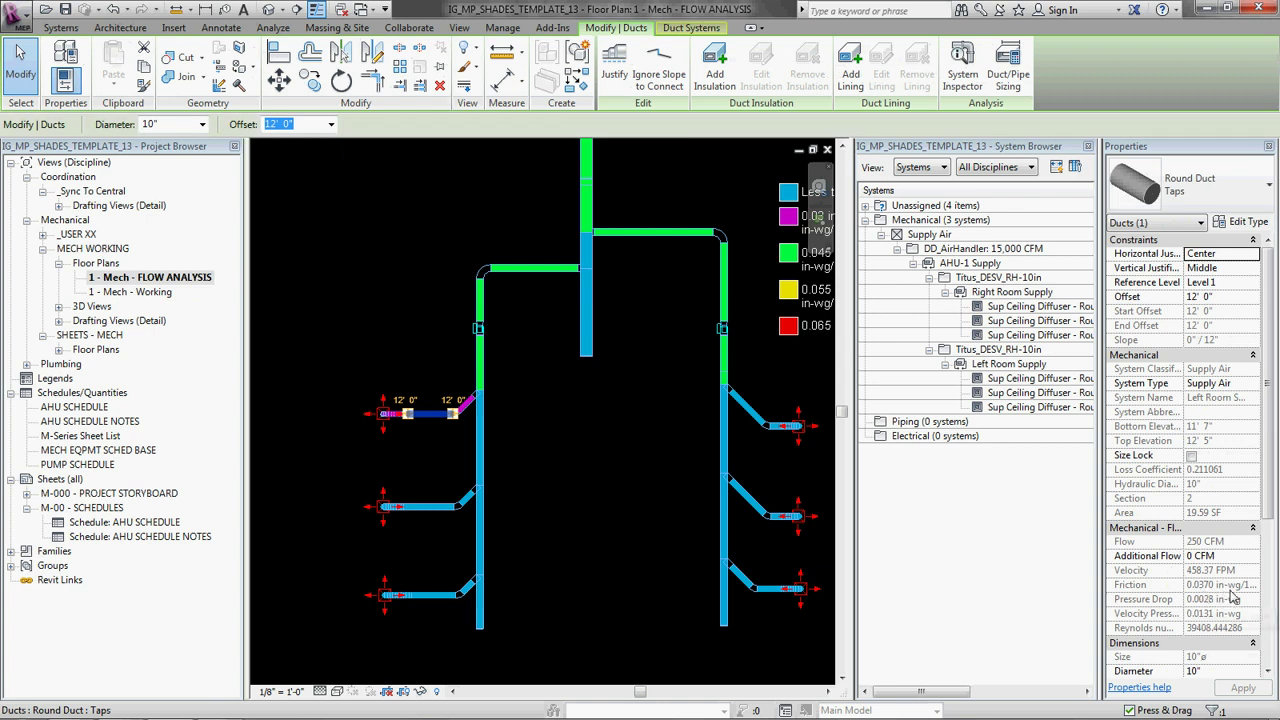
{"action": "left_click", "coordinate": [633, 500]}
{"action": "scroll", "coordinate": [511, 463], "scroll_direction": "down", "scroll_amount": 3}
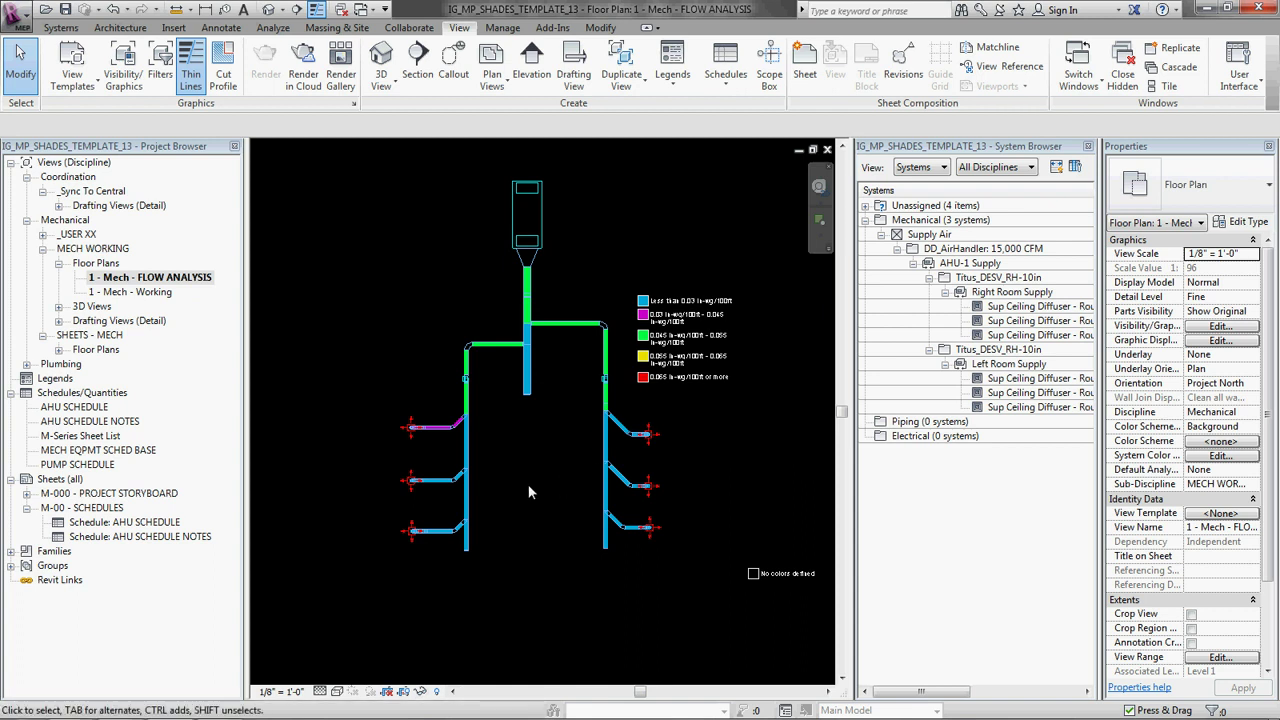
- Select the whole supply layout below the air handler and filter out air terminals and mechanical equipment, keeping ducts, duct fittings and flex ducts
{"action": "middle_click_drag", "start_coordinate": [517, 456], "coordinate": [498, 457]}
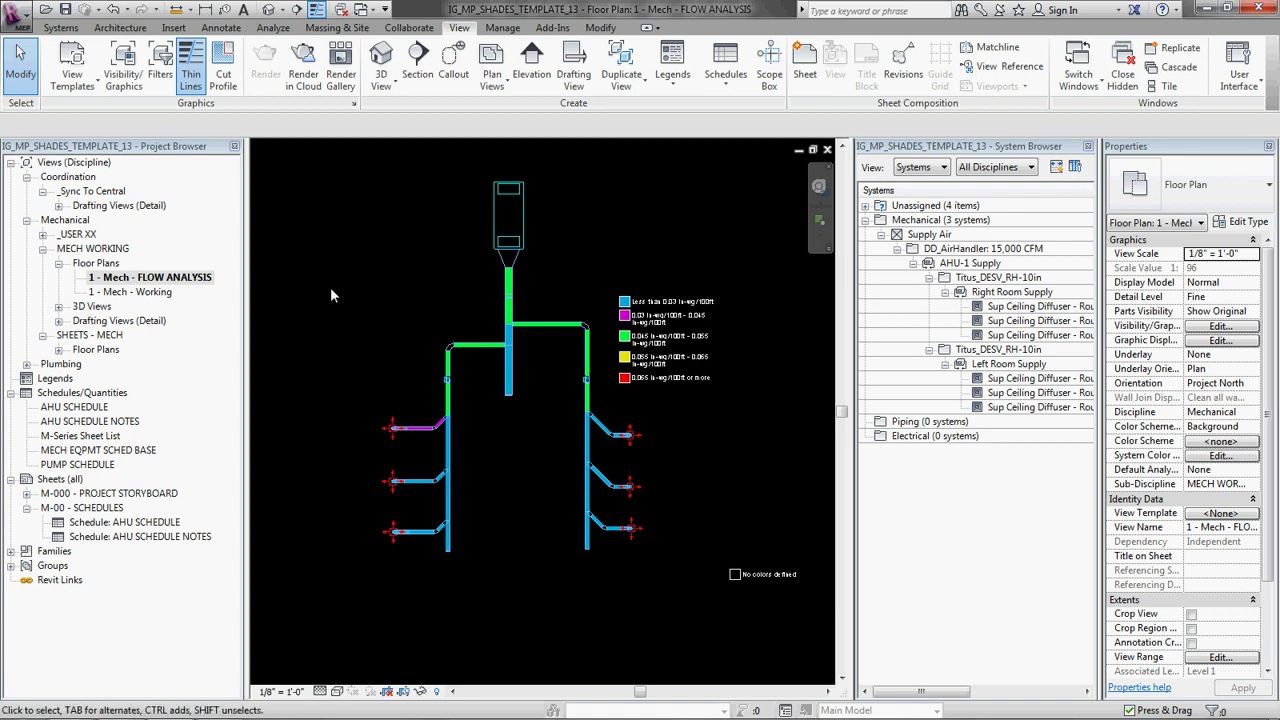
{"action": "left_click_drag", "start_coordinate": [342, 230], "coordinate": [662, 615]}
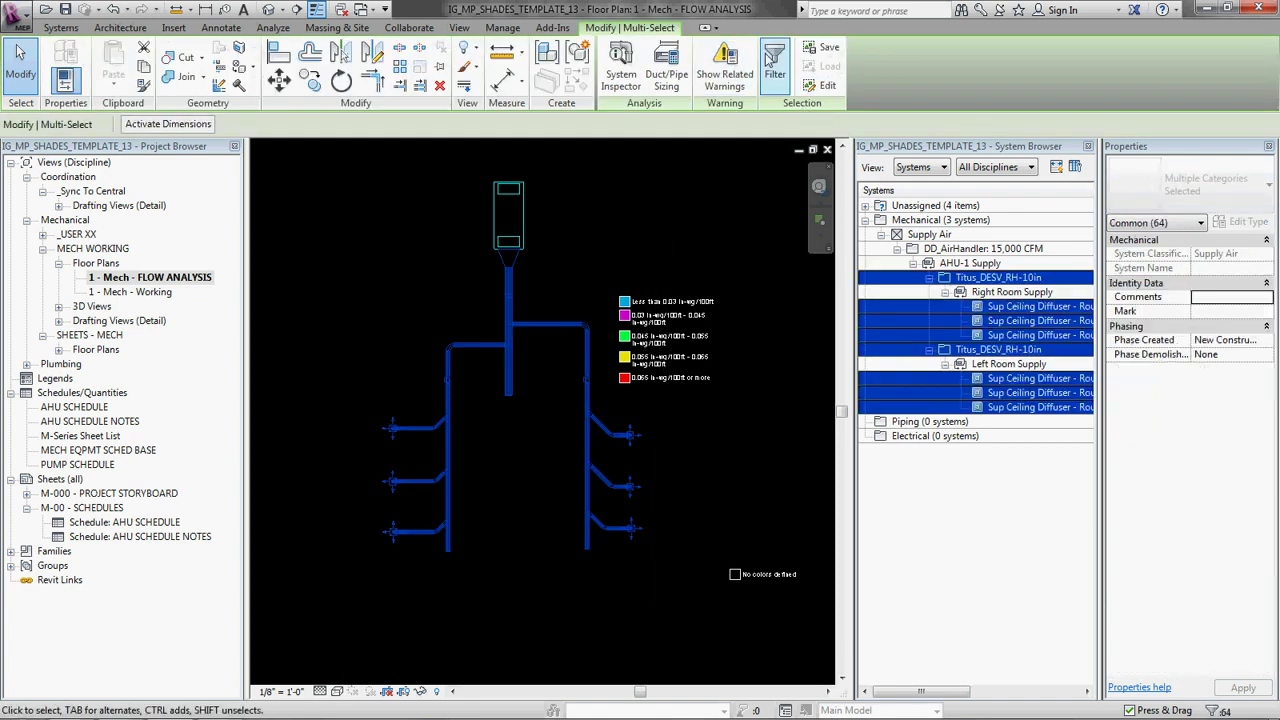
{"action": "left_click", "coordinate": [772, 60]}
{"action": "left_click", "coordinate": [497, 263]}
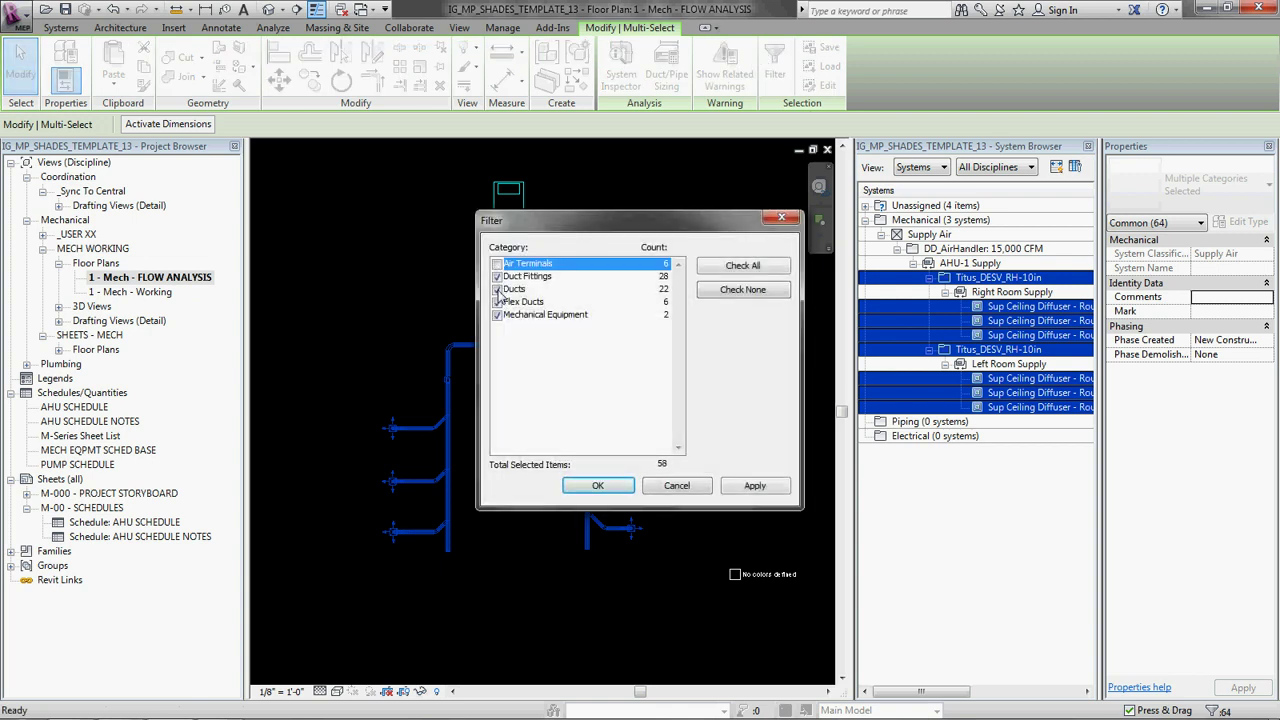
{"action": "left_click", "coordinate": [497, 315]}
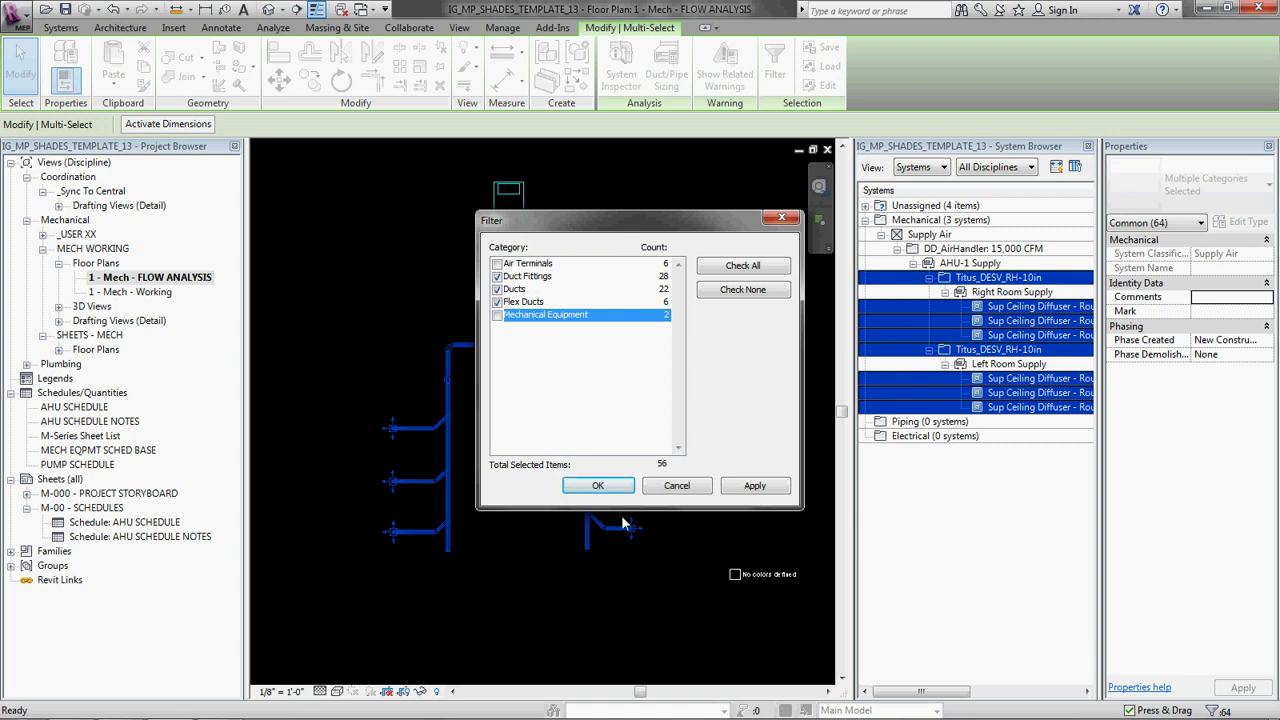
{"action": "left_click", "coordinate": [597, 486]}
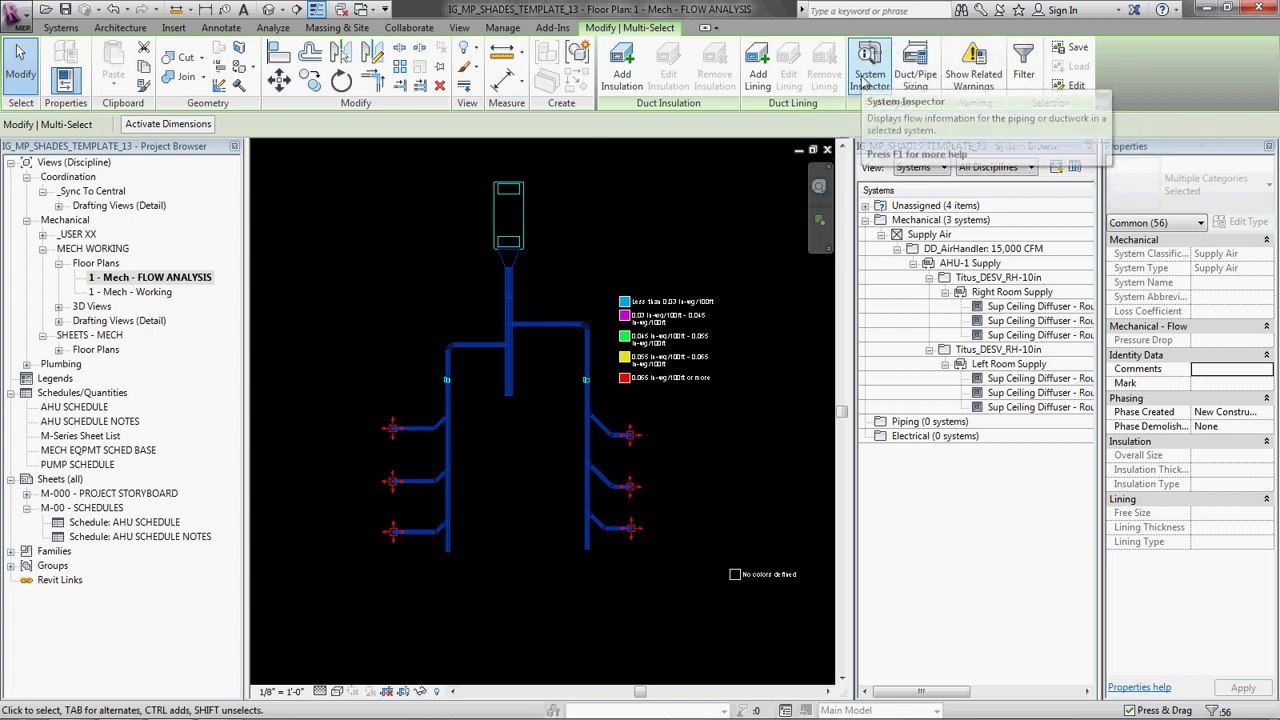
- Size the selected ductwork by Friction only at 0.055 in-wg/100ft, with branch sizing at Calculated Size Only
{"action": "left_click", "coordinate": [918, 74]}
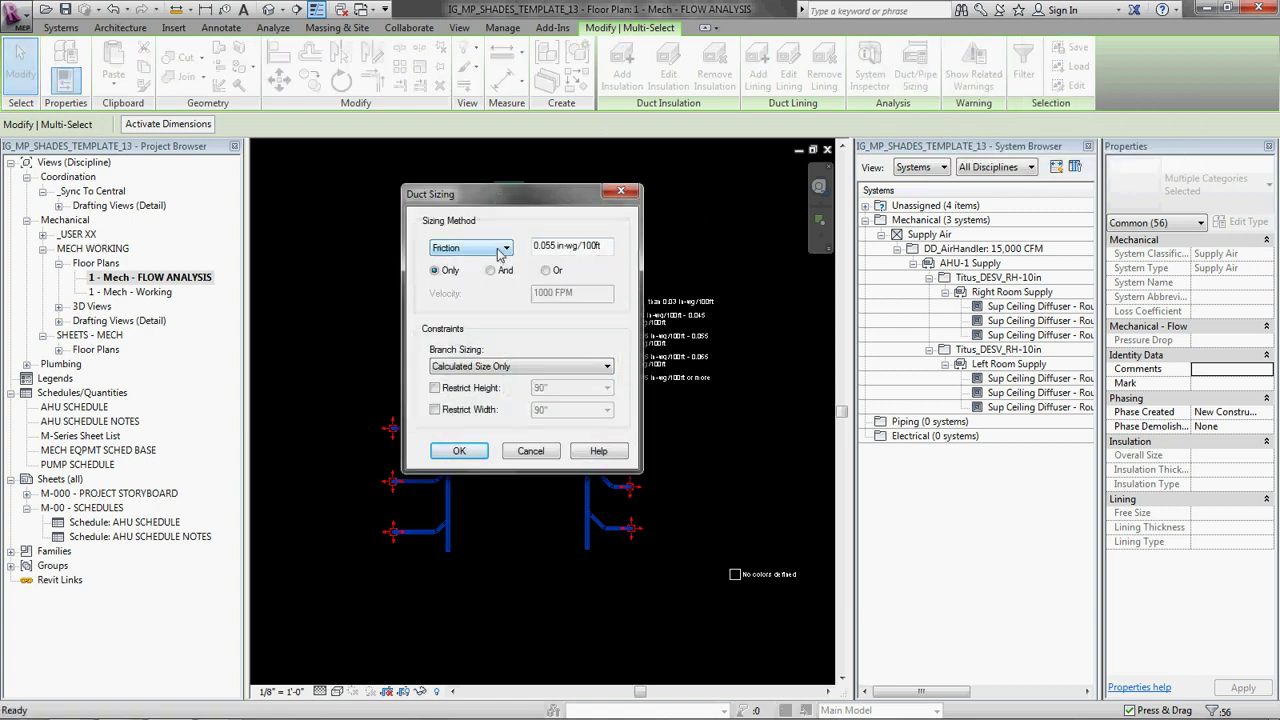
{"action": "left_click_drag", "start_coordinate": [510, 205], "coordinate": [876, 248]}
{"action": "left_click", "coordinate": [859, 290]}
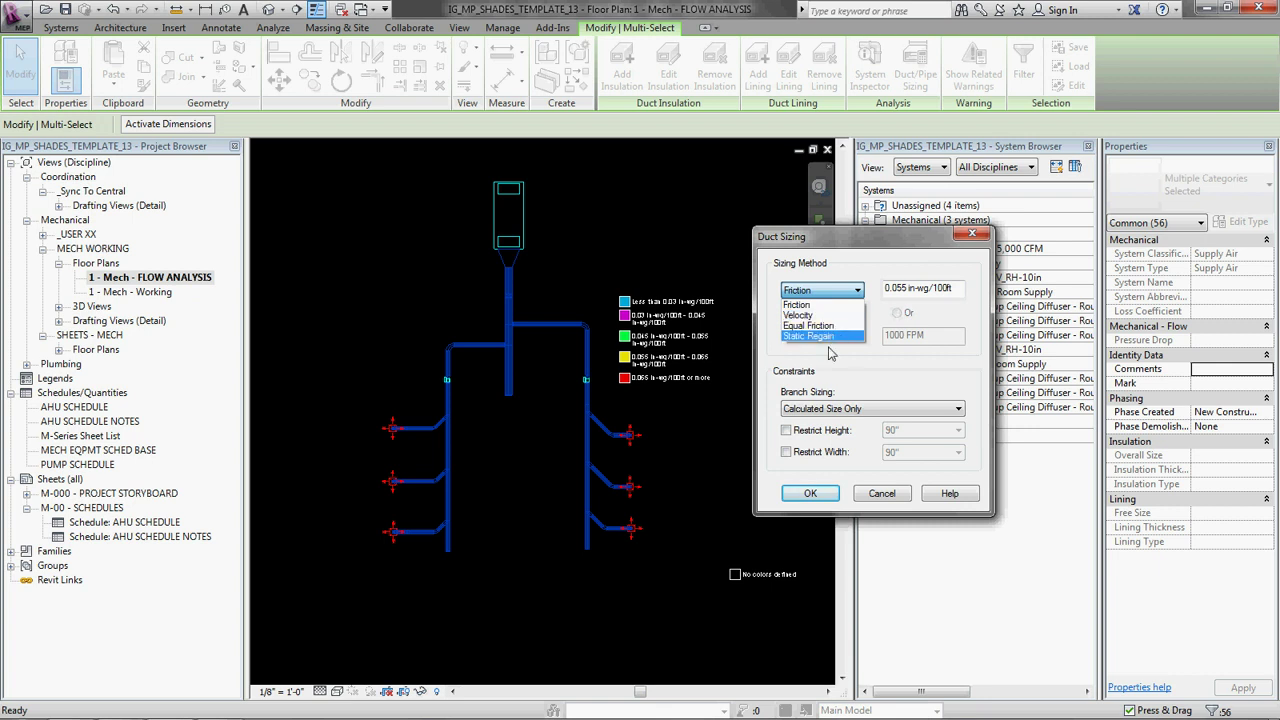
{"action": "left_click", "coordinate": [829, 304]}
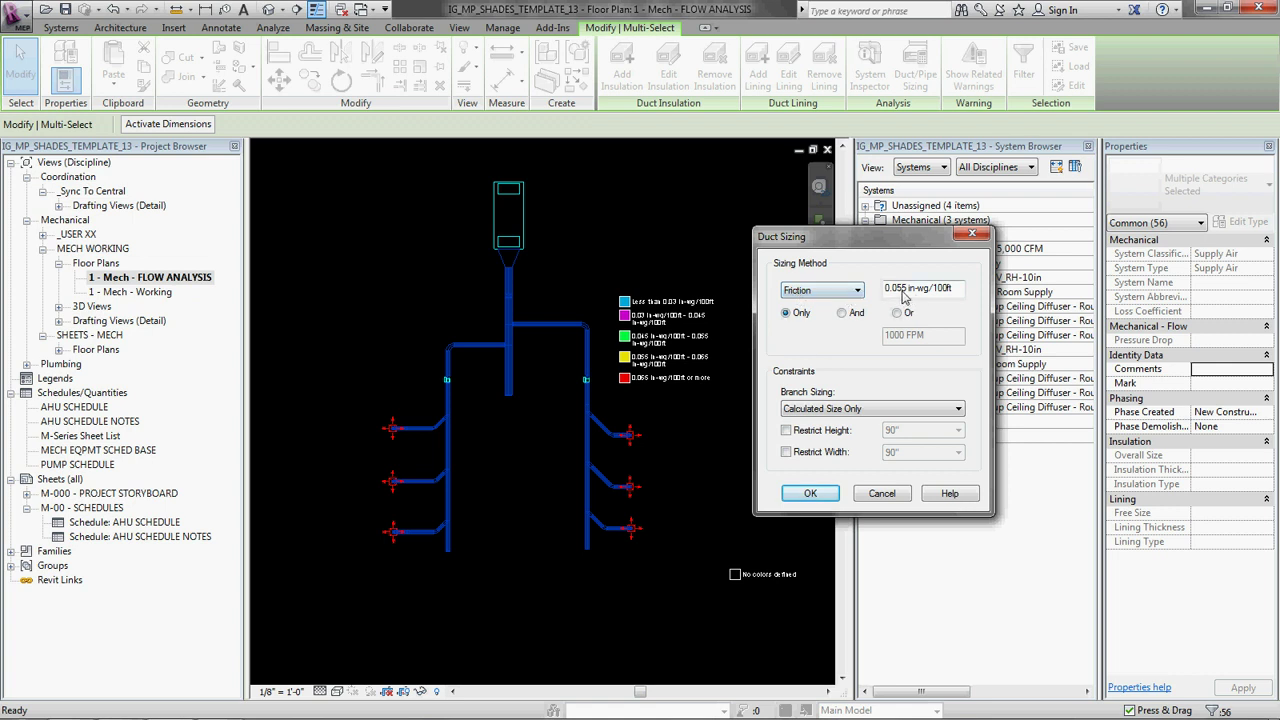
{"action": "left_click", "coordinate": [810, 493]}
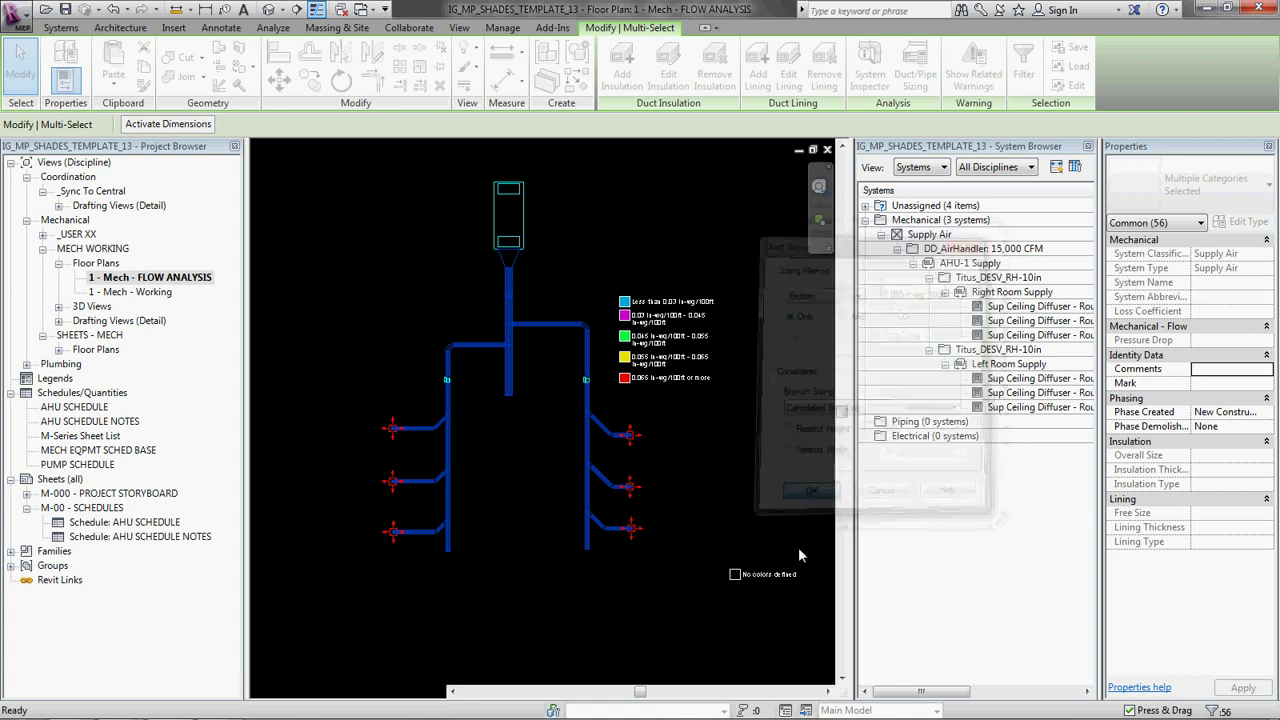
- Examine the resized ducts' friction colors against the legend, including the first takeoff on the right duct run
{"action": "left_click", "coordinate": [490, 450]}
{"action": "scroll", "coordinate": [535, 437], "scroll_direction": "up", "scroll_amount": 2}
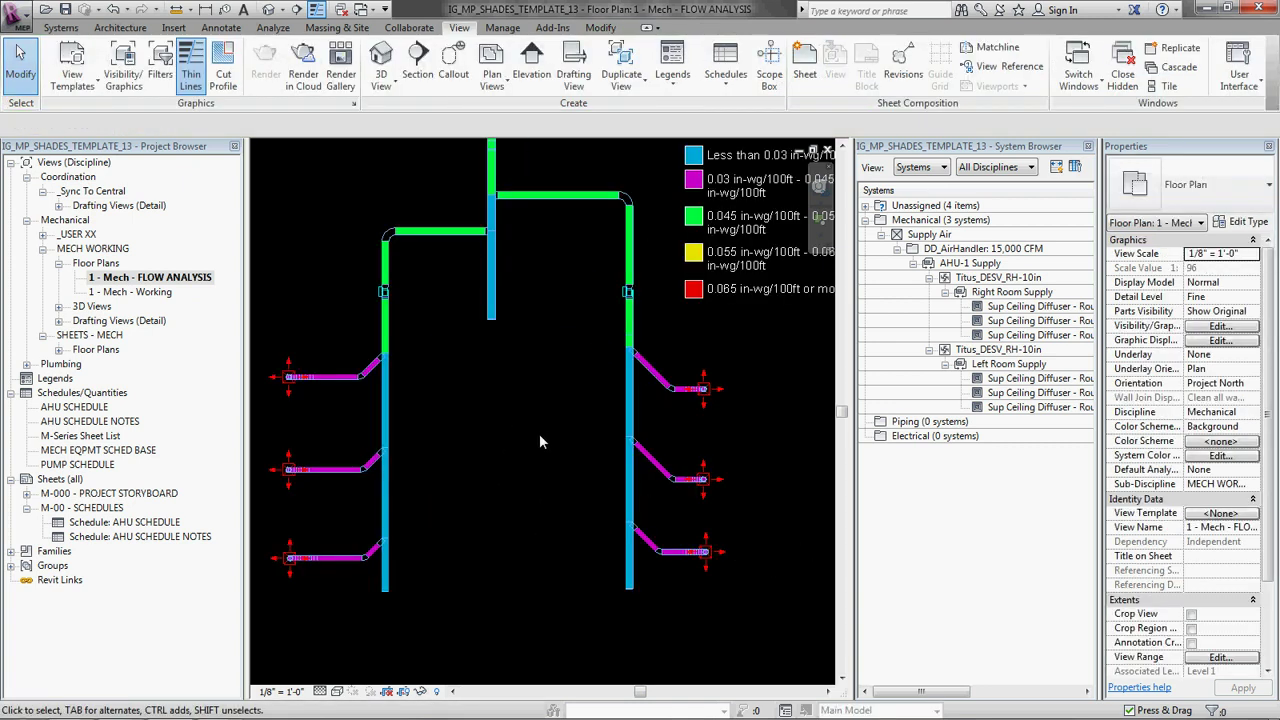
{"action": "scroll", "coordinate": [489, 426], "scroll_direction": "down", "scroll_amount": 2}
{"action": "scroll", "coordinate": [533, 421], "scroll_direction": "up", "scroll_amount": 3}
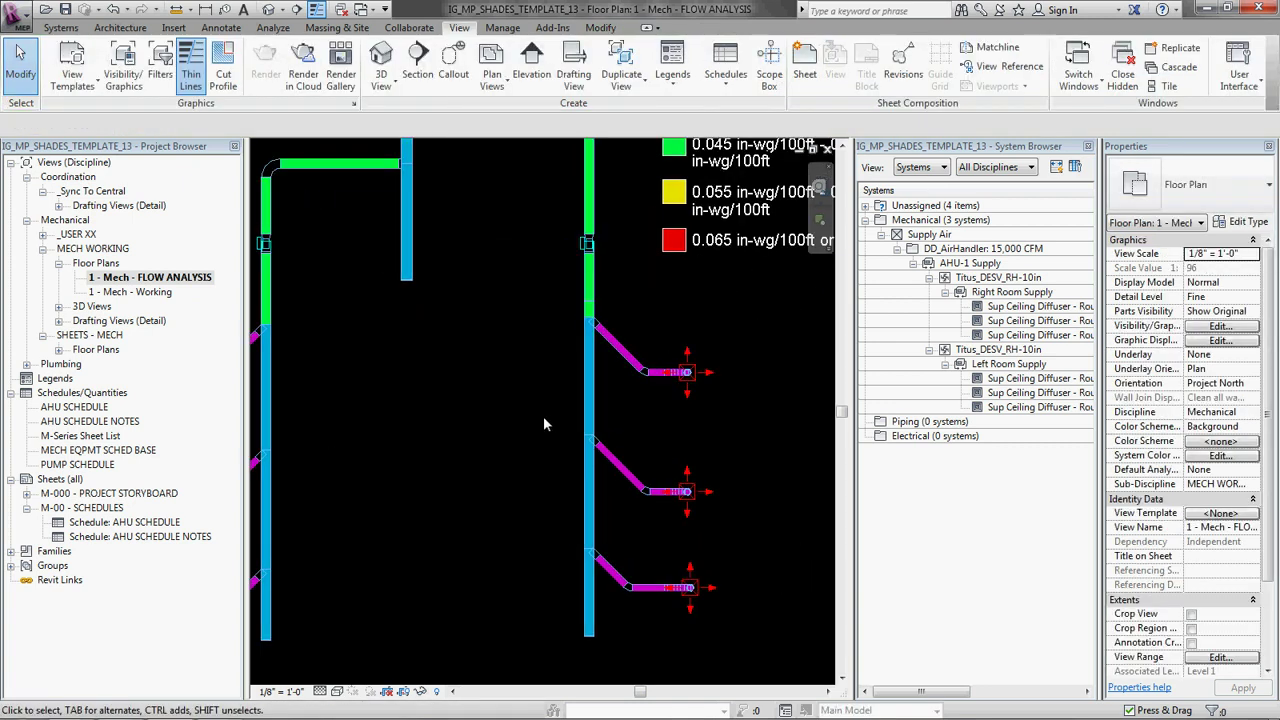
{"action": "scroll", "coordinate": [590, 320], "scroll_direction": "up", "scroll_amount": 3}
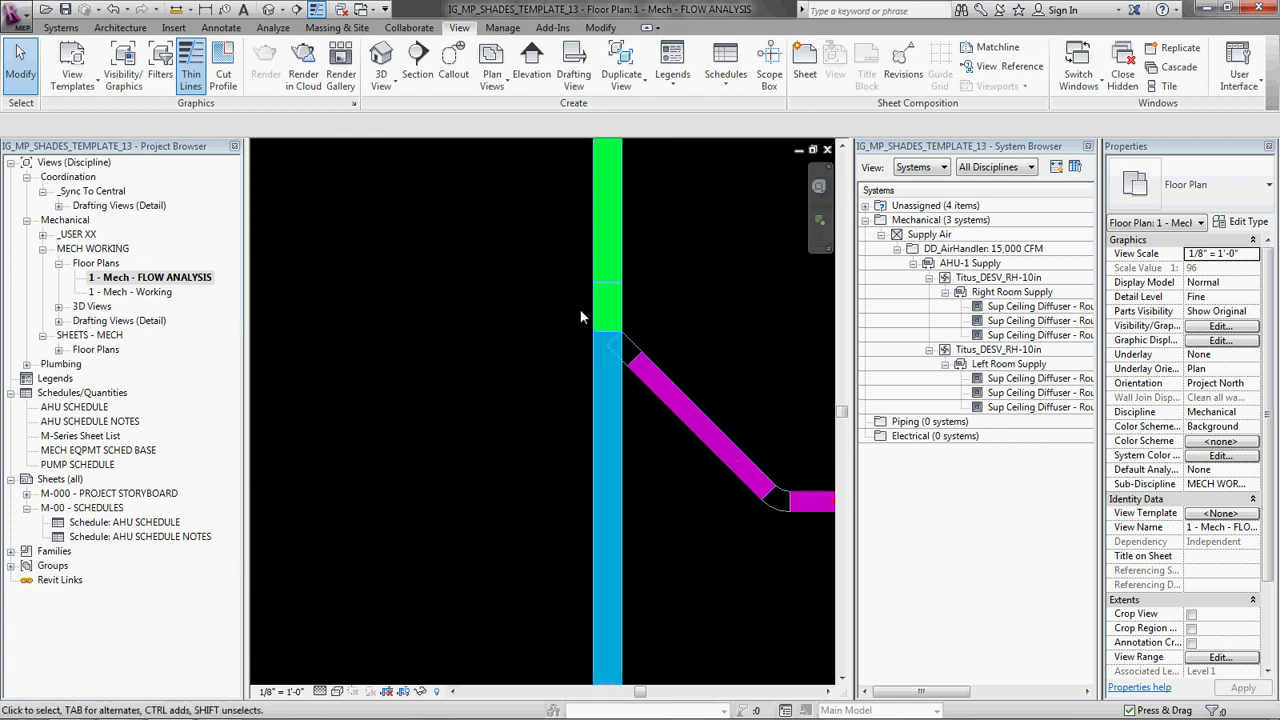
{"action": "scroll", "coordinate": [630, 268], "scroll_direction": "down", "scroll_amount": 2}
{"action": "scroll", "coordinate": [546, 429], "scroll_direction": "down", "scroll_amount": 4}
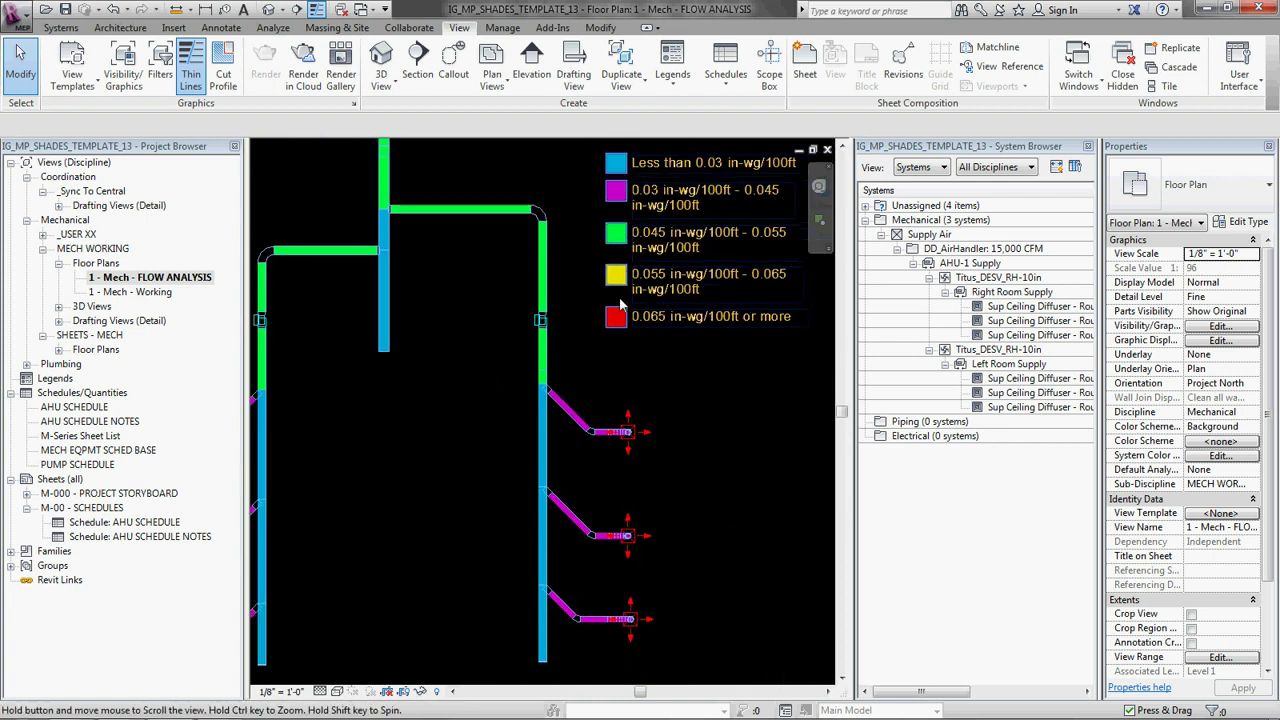
{"action": "scroll", "coordinate": [569, 408], "scroll_direction": "up", "scroll_amount": 1}
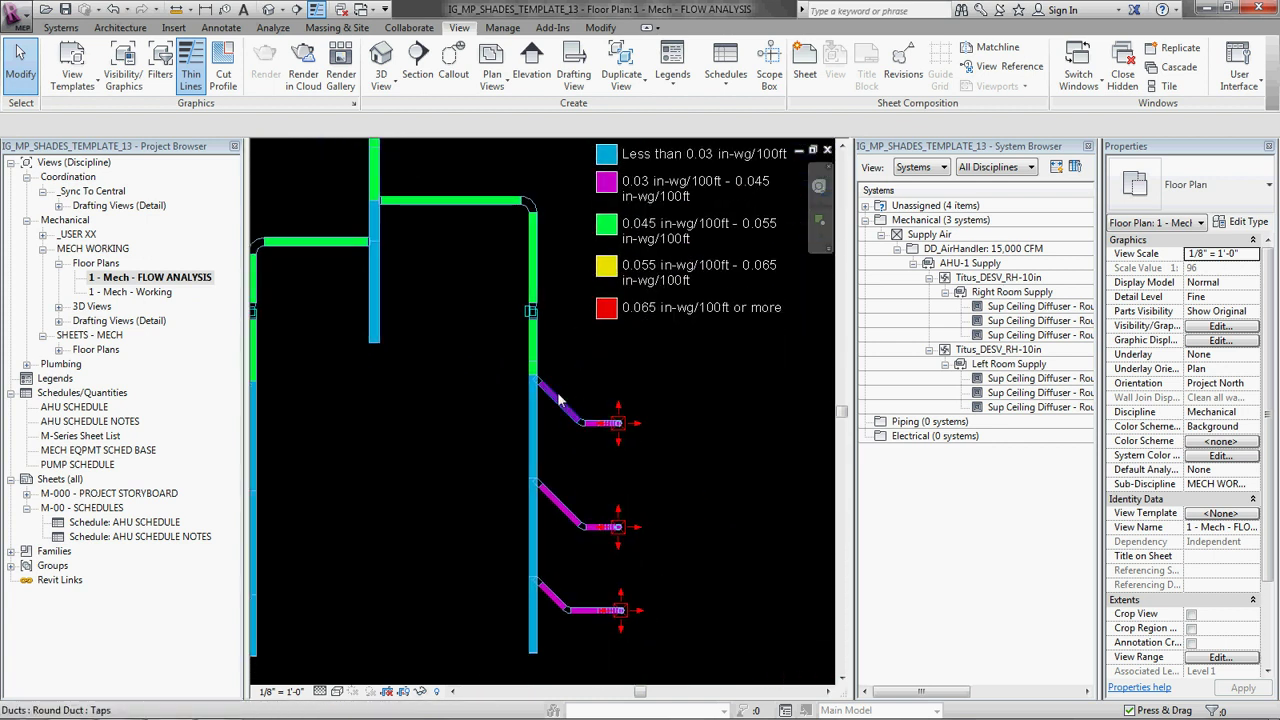
{"action": "scroll", "coordinate": [502, 370], "scroll_direction": "up", "scroll_amount": 3}
{"action": "scroll", "coordinate": [502, 370], "scroll_direction": "down", "scroll_amount": 1}
{"action": "scroll", "coordinate": [480, 355], "scroll_direction": "up", "scroll_amount": 3}
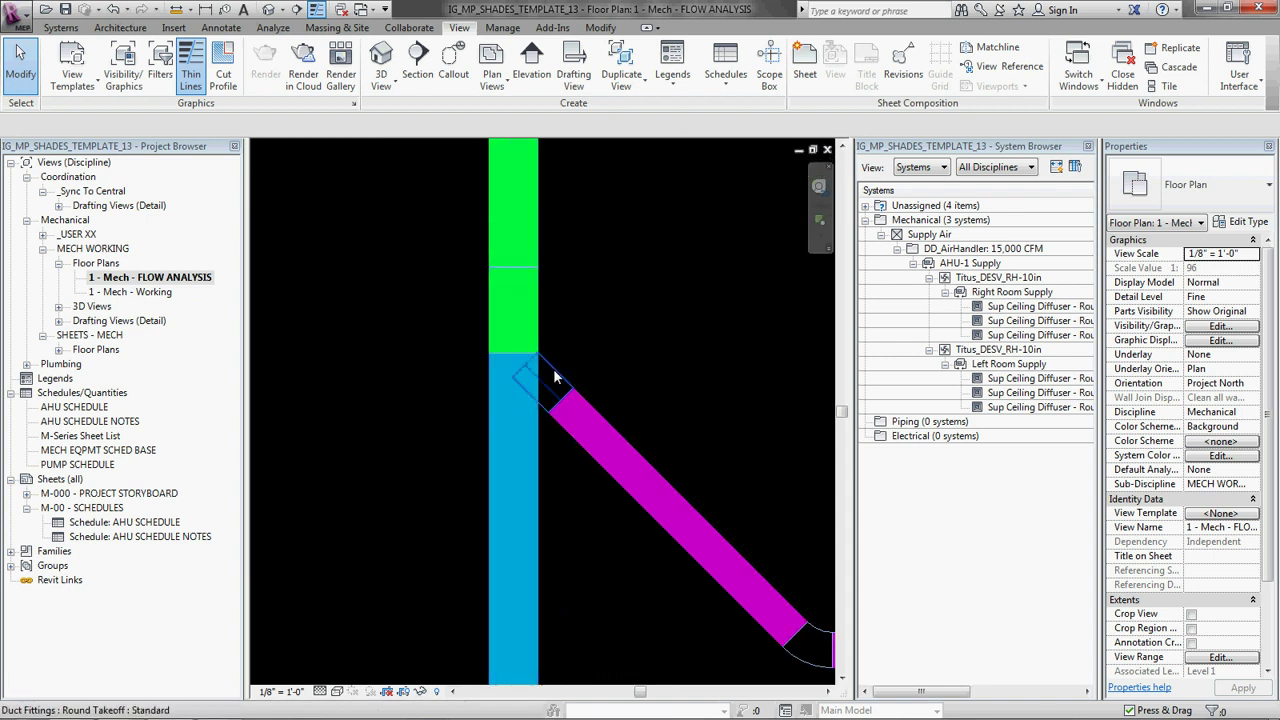
- Delete the fitting joining the two duct segments between the right Titus unit and its first diffuser takeoff
{"action": "left_click", "coordinate": [522, 358]}
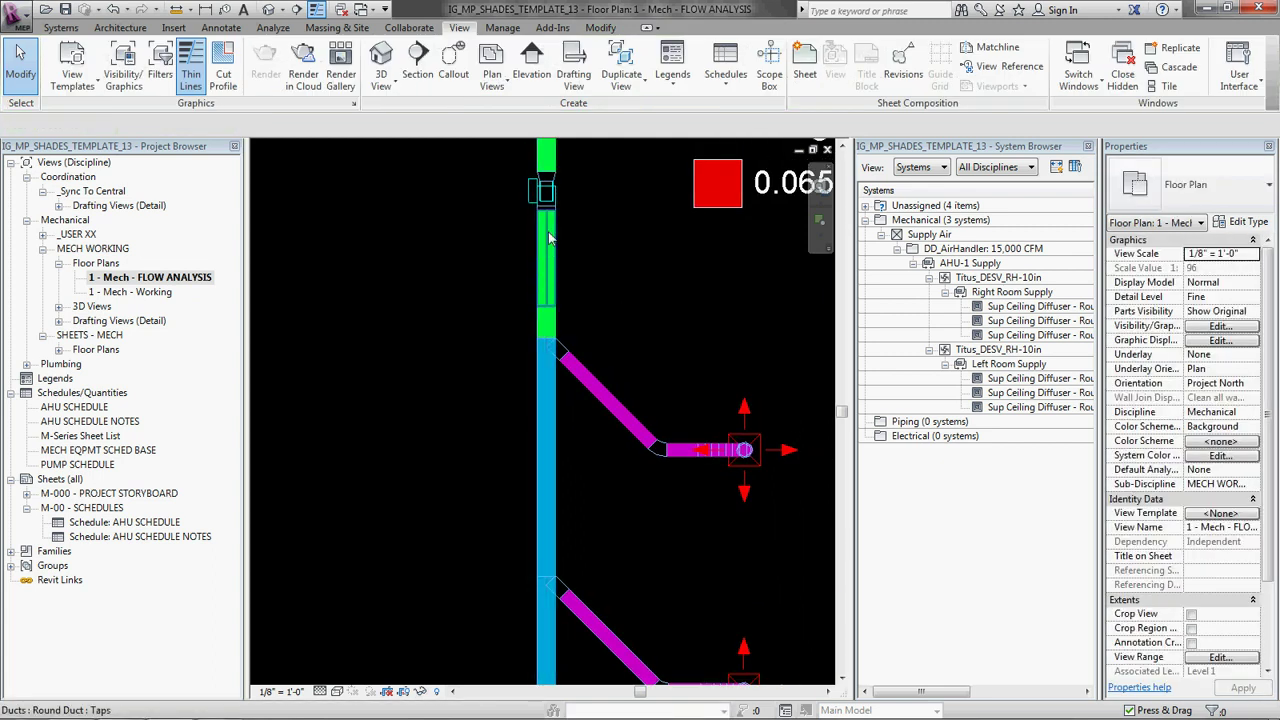
{"action": "scroll", "coordinate": [614, 309], "scroll_direction": "down", "scroll_amount": 2}
{"action": "middle_click_drag", "start_coordinate": [270, 320], "coordinate": [505, 337]}
{"action": "scroll", "coordinate": [600, 316], "scroll_direction": "up", "scroll_amount": 3}
{"action": "scroll", "coordinate": [657, 310], "scroll_direction": "down", "scroll_amount": 2}
{"action": "left_click_drag", "start_coordinate": [398, 322], "coordinate": [598, 365]}
{"action": "key", "text": "Delete"}
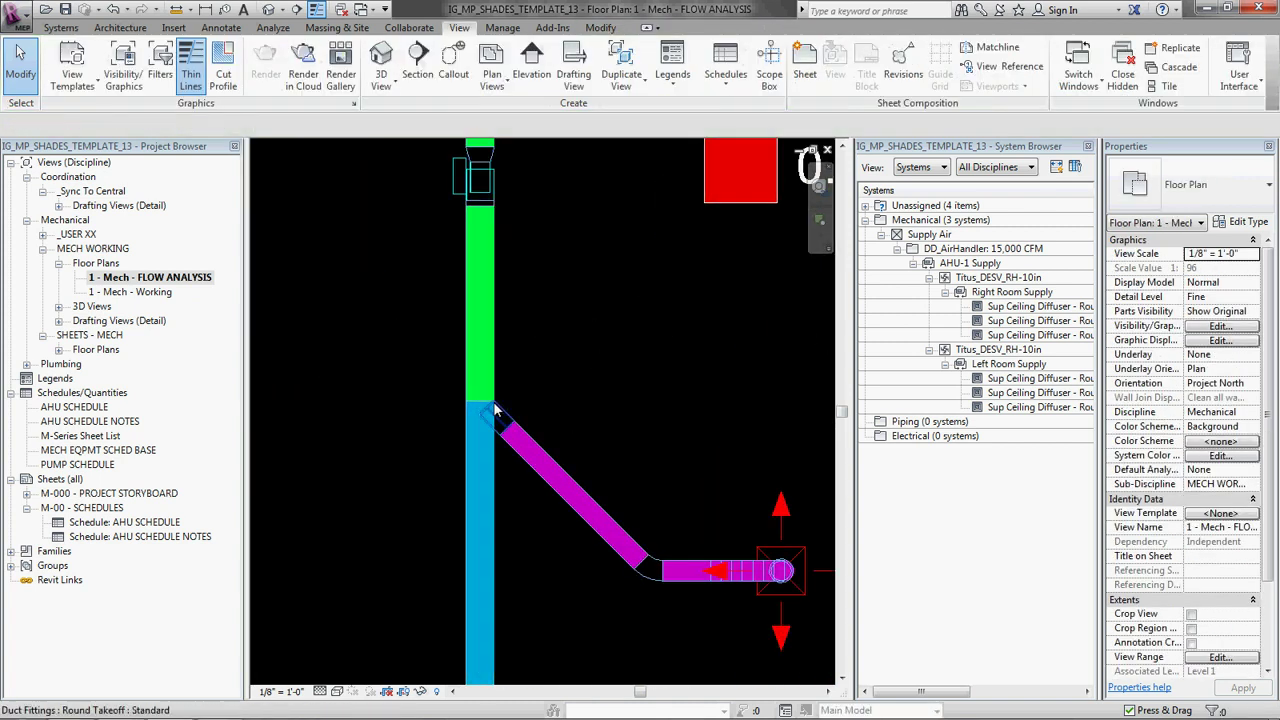
- Examine how the friction color changes at each diffuser takeoff along the right duct run and compare it with the left run
{"action": "left_click", "coordinate": [469, 303]}
{"action": "scroll", "coordinate": [346, 246], "scroll_direction": "down", "scroll_amount": 3}
{"action": "middle_click_drag", "start_coordinate": [471, 440], "coordinate": [556, 364]}
{"action": "left_click", "coordinate": [530, 293]}
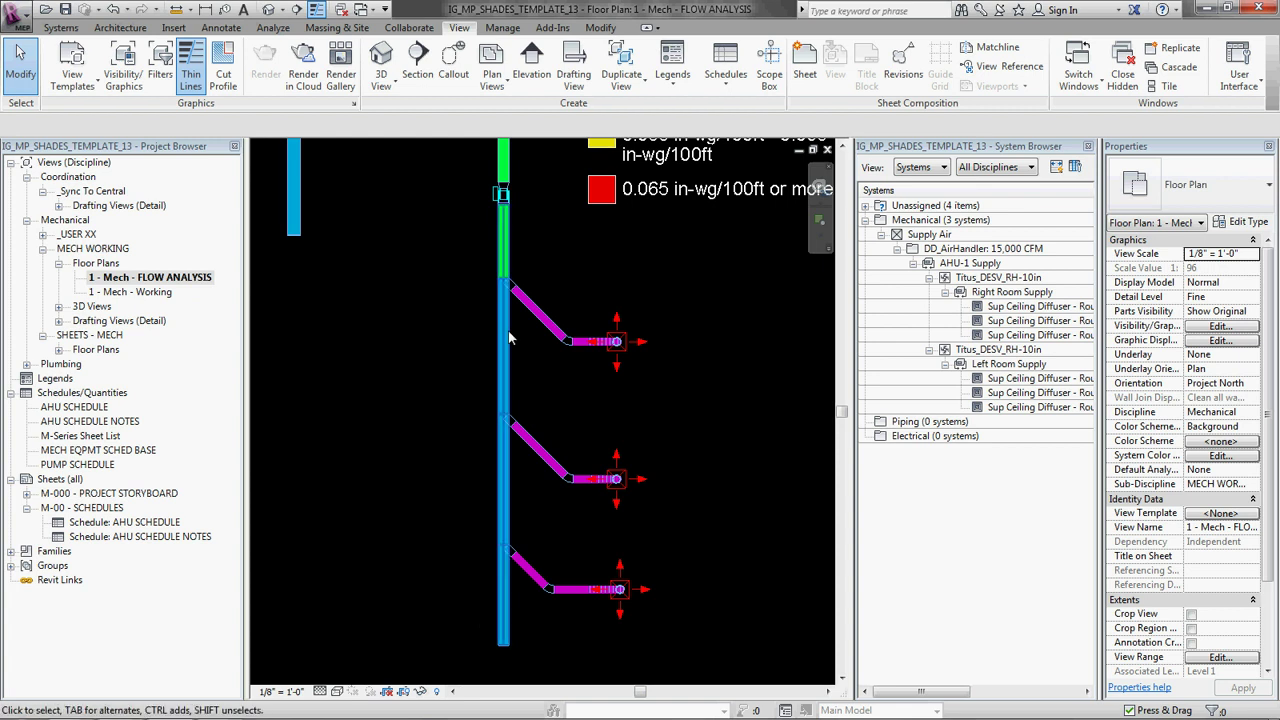
{"action": "scroll", "coordinate": [505, 200], "scroll_direction": "up", "scroll_amount": 2}
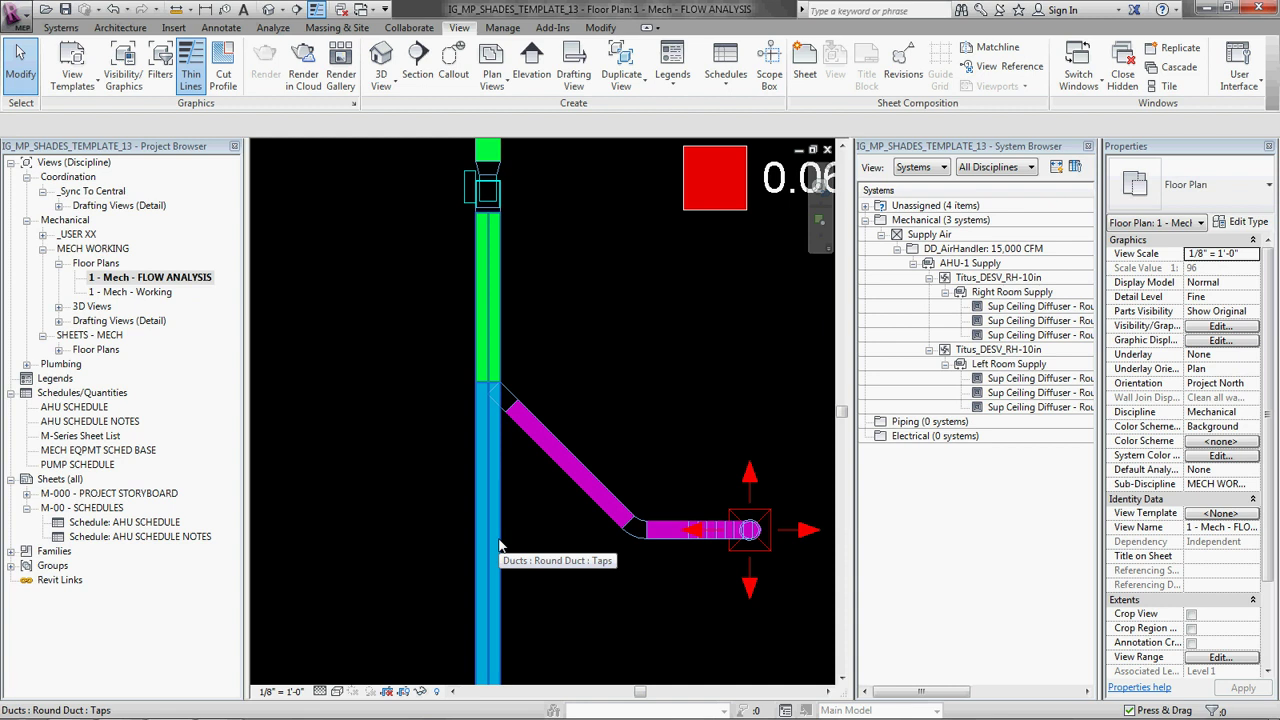
{"action": "scroll", "coordinate": [545, 575], "scroll_direction": "down", "scroll_amount": 2}
{"action": "middle_click_drag", "start_coordinate": [549, 585], "coordinate": [547, 288]}
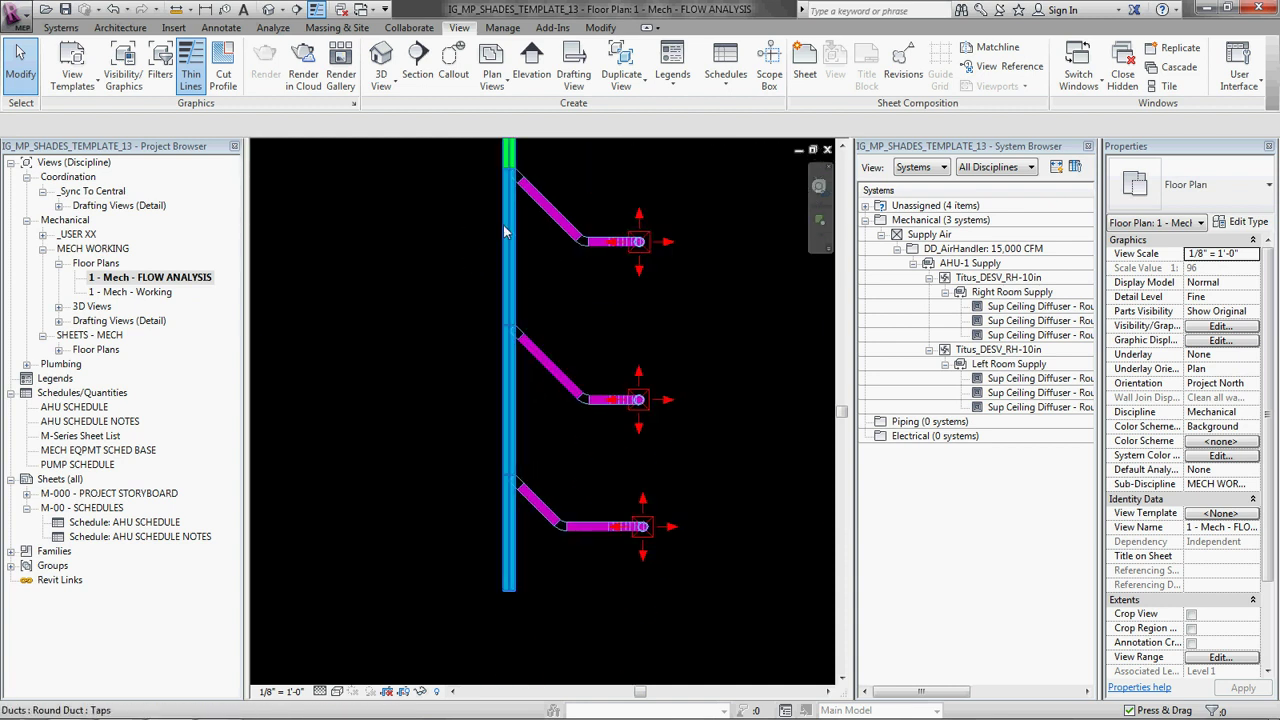
{"action": "middle_click_drag", "start_coordinate": [503, 226], "coordinate": [498, 332]}
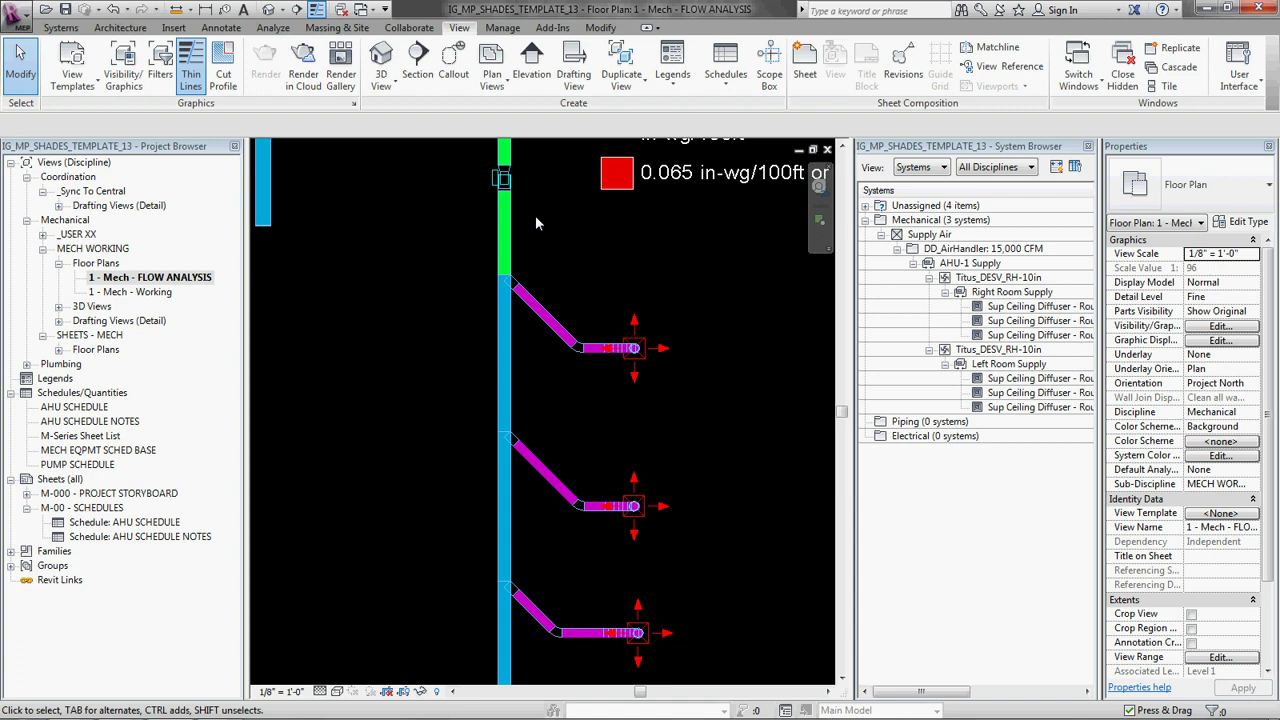
{"action": "middle_click_drag", "start_coordinate": [435, 302], "coordinate": [589, 296]}
{"action": "scroll", "coordinate": [589, 296], "scroll_direction": "down", "scroll_amount": 1}
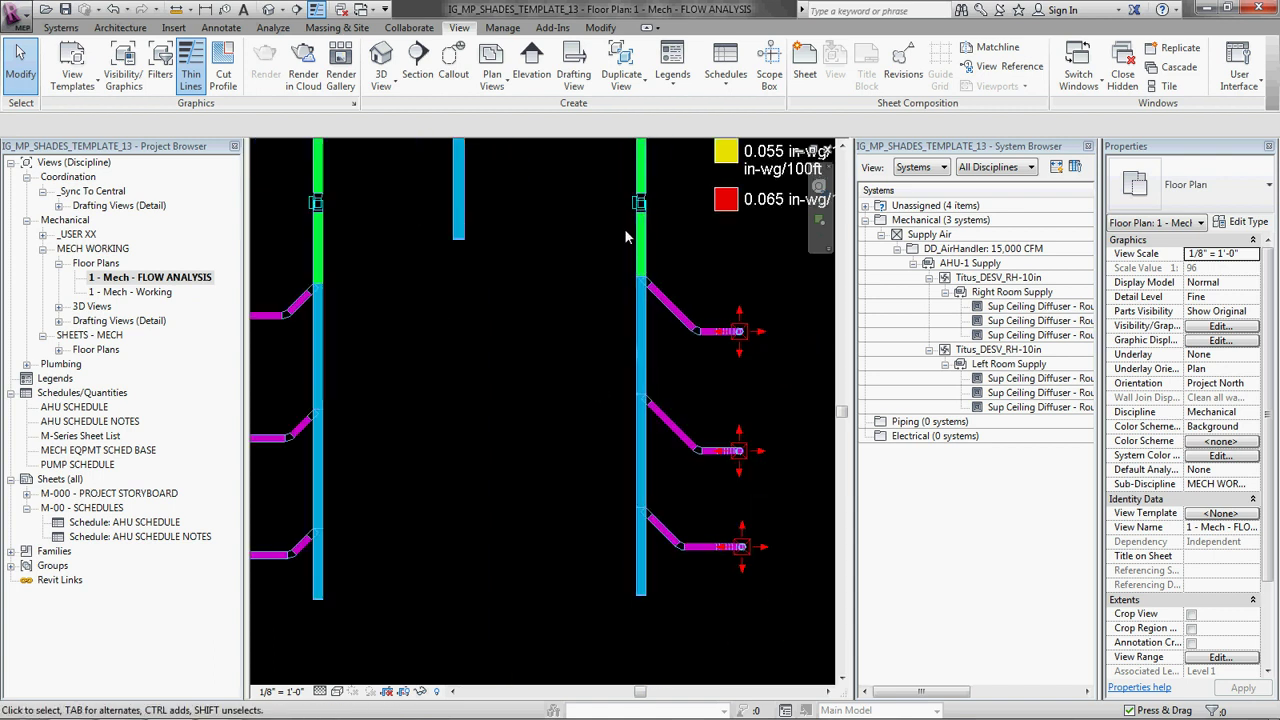
{"action": "middle_click_drag", "start_coordinate": [432, 304], "coordinate": [504, 360]}
{"action": "scroll", "coordinate": [504, 360], "scroll_direction": "down", "scroll_amount": 2}
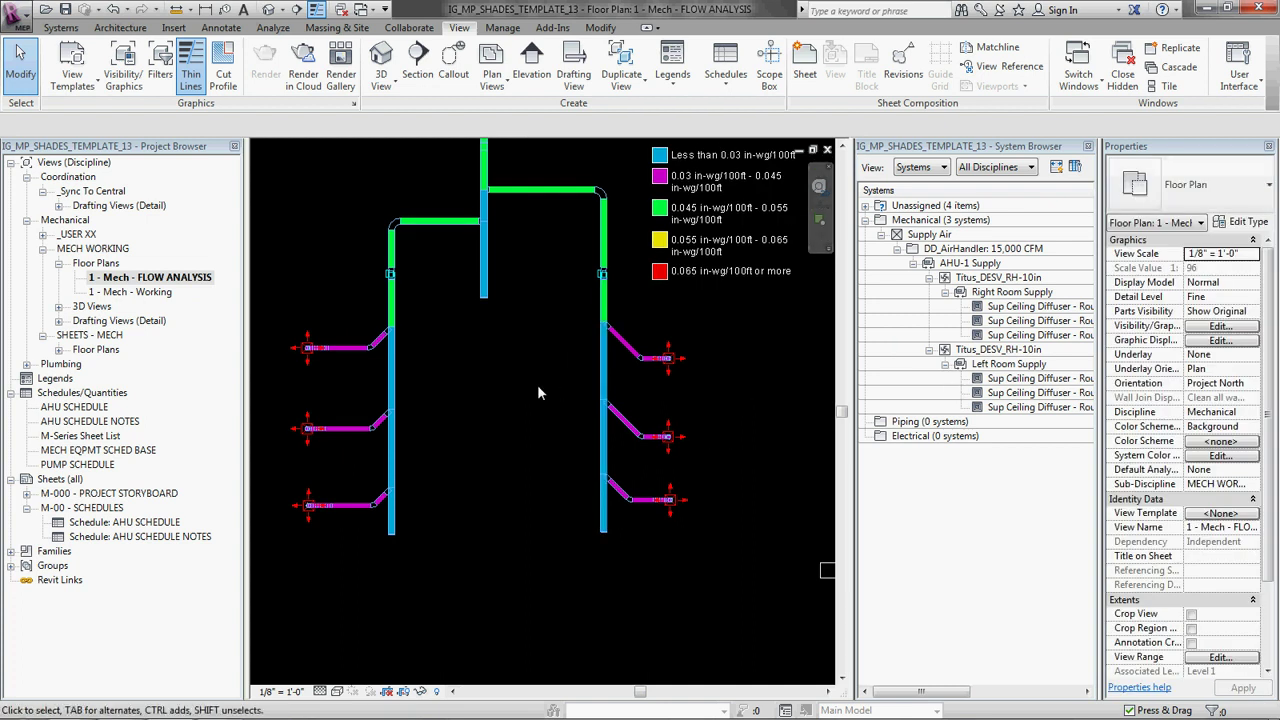
- Inspect the size and flow properties of the long duct downstream of the right Titus unit
{"action": "scroll", "coordinate": [621, 372], "scroll_direction": "up", "scroll_amount": 2}
{"action": "left_click", "coordinate": [595, 367]}
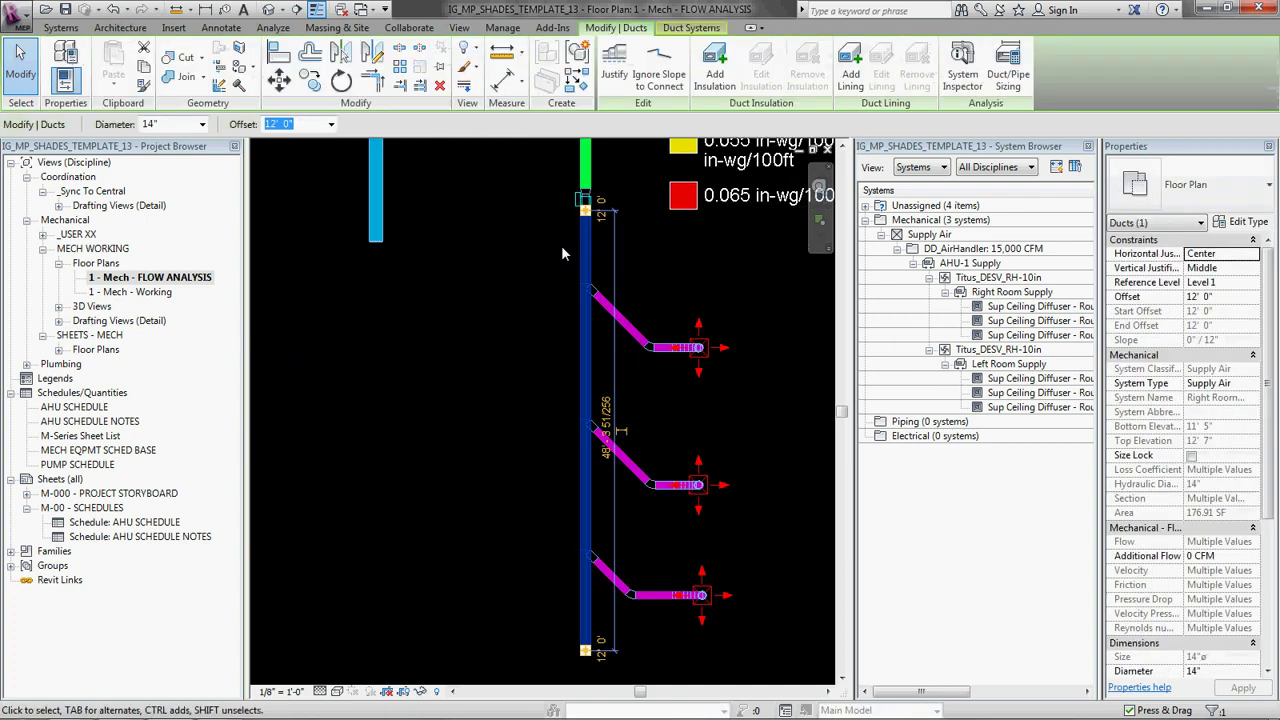
{"action": "left_click", "coordinate": [410, 319]}
- View the complete duct system in the default 3D view and return to the left duct run in the flow analysis plan
{"action": "scroll", "coordinate": [419, 319], "scroll_direction": "down", "scroll_amount": 2}
{"action": "middle_click_drag", "start_coordinate": [324, 308], "coordinate": [511, 359]}
{"action": "scroll", "coordinate": [496, 367], "scroll_direction": "up", "scroll_amount": 2}
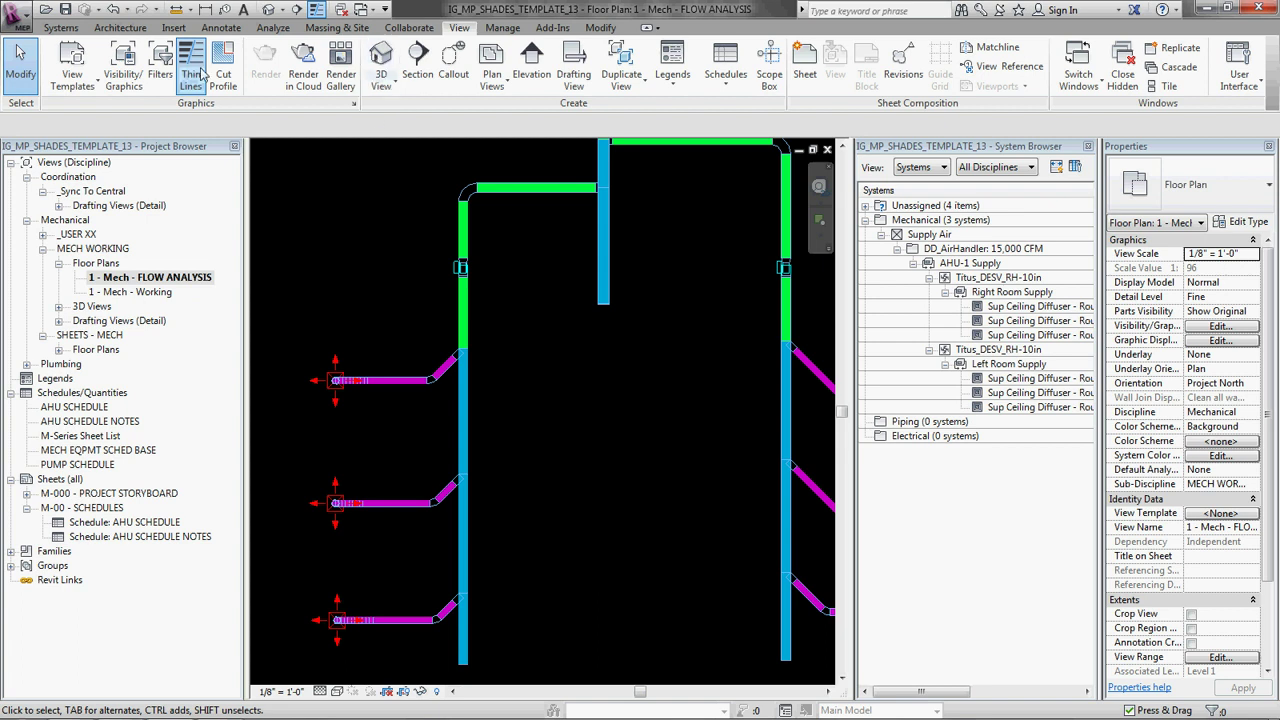
{"action": "left_click", "coordinate": [174, 28]}
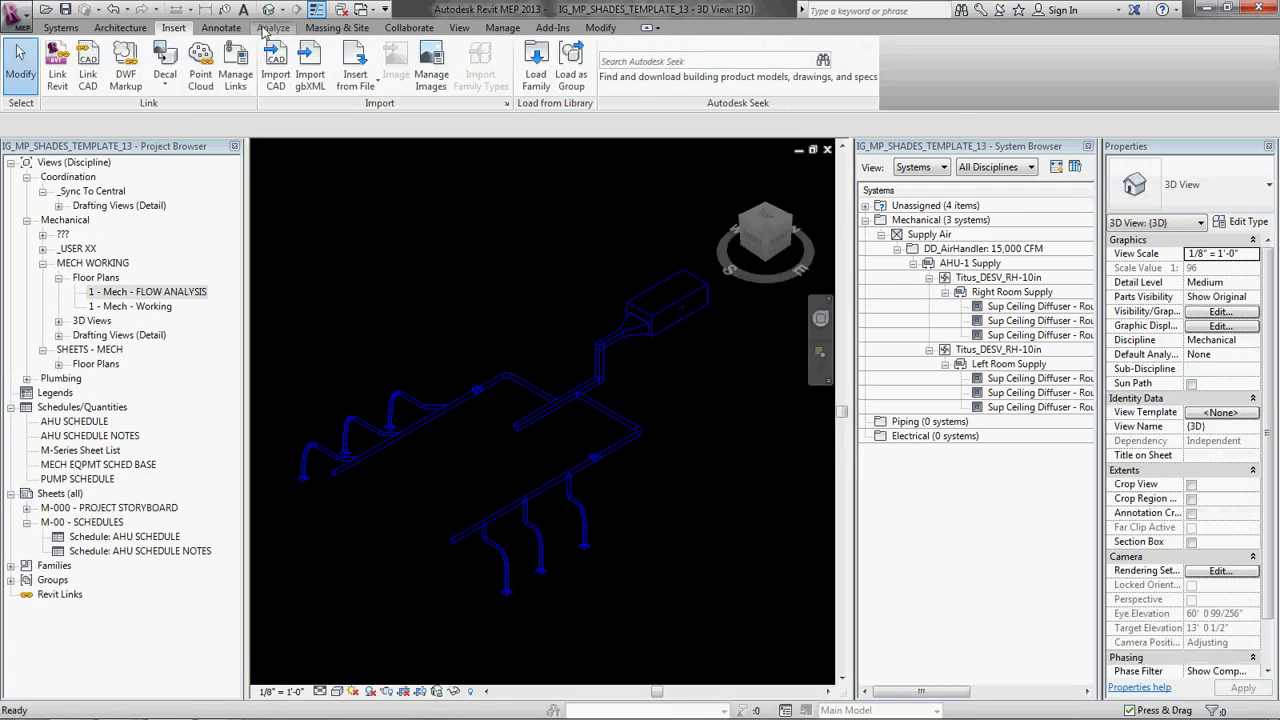
{"action": "left_click", "coordinate": [272, 28]}
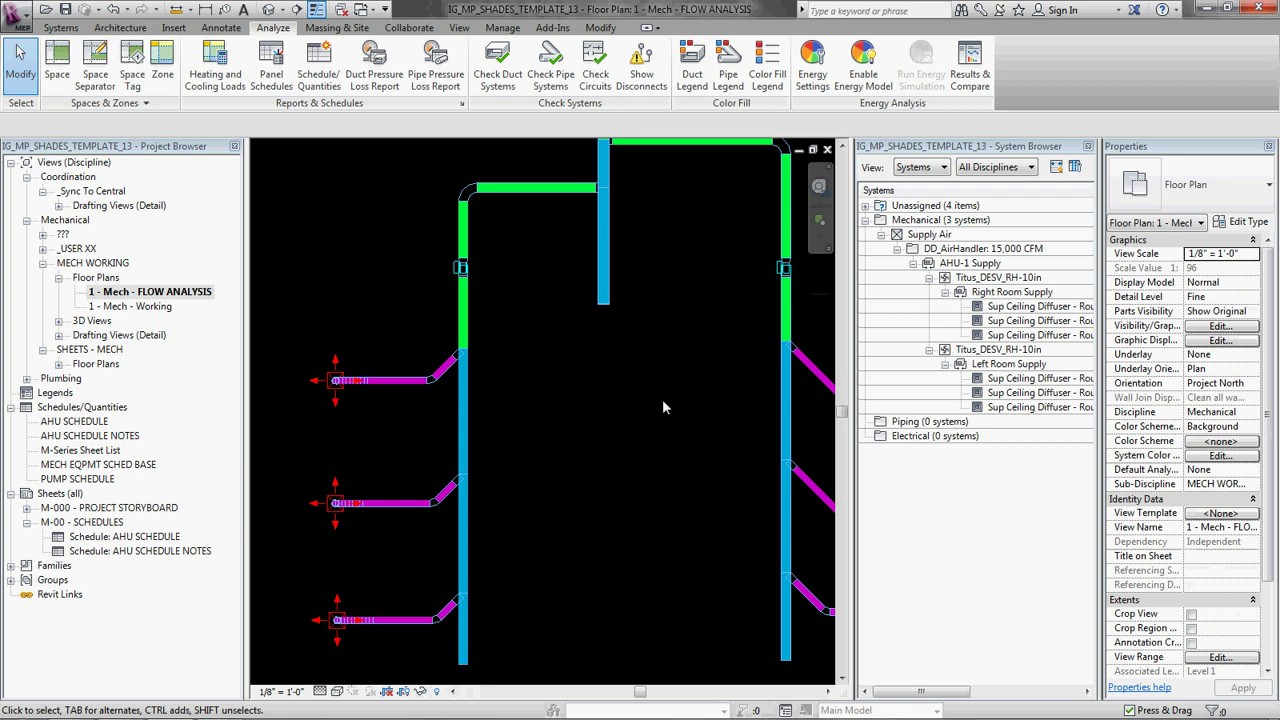
{"action": "scroll", "coordinate": [507, 345], "scroll_direction": "up", "scroll_amount": 2}
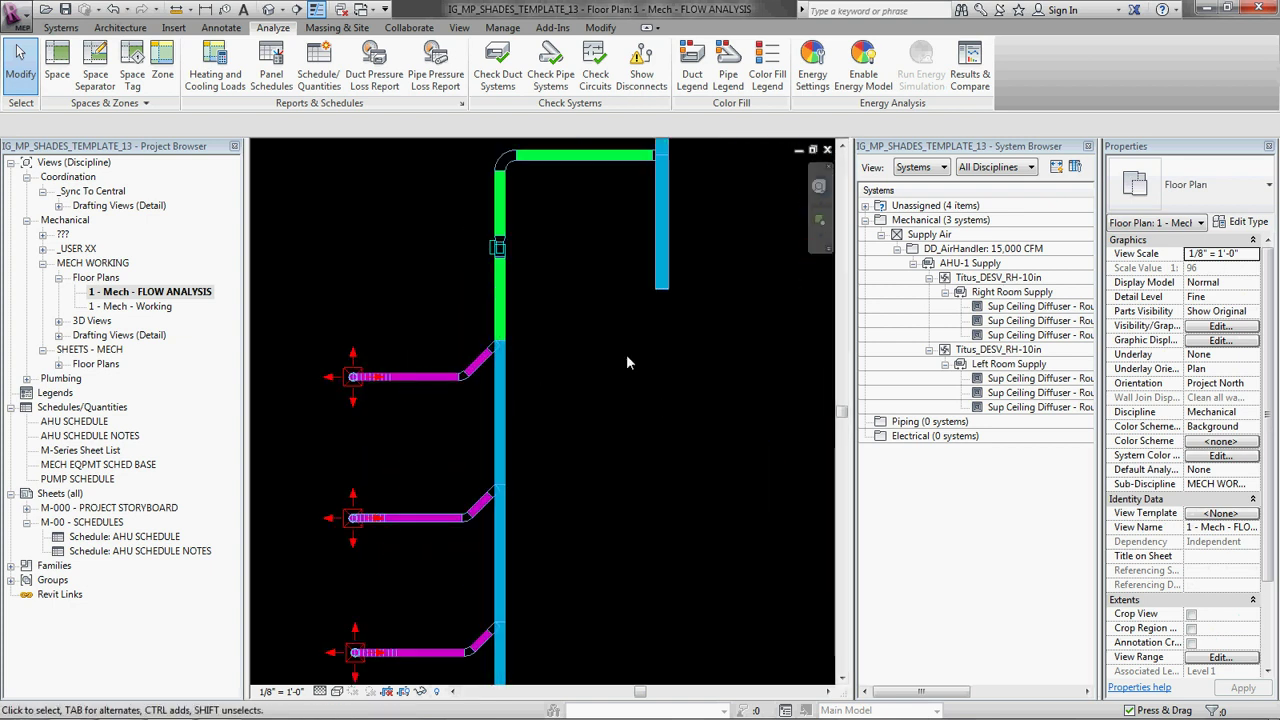
- Split the left duct run just downstream of each of its three diffuser takeoffs
{"action": "key", "text": "s"}
{"action": "key", "text": "l"}
{"action": "scroll", "coordinate": [565, 400], "scroll_direction": "up", "scroll_amount": 4}
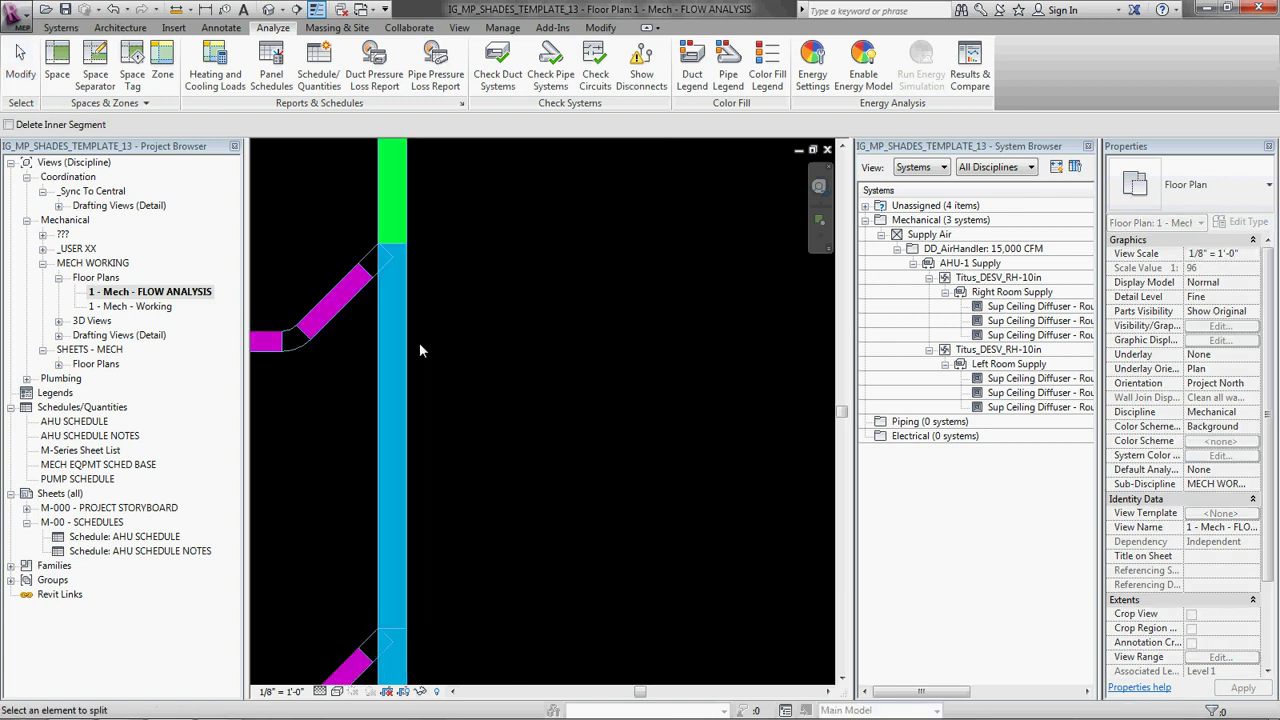
{"action": "left_click", "coordinate": [407, 293]}
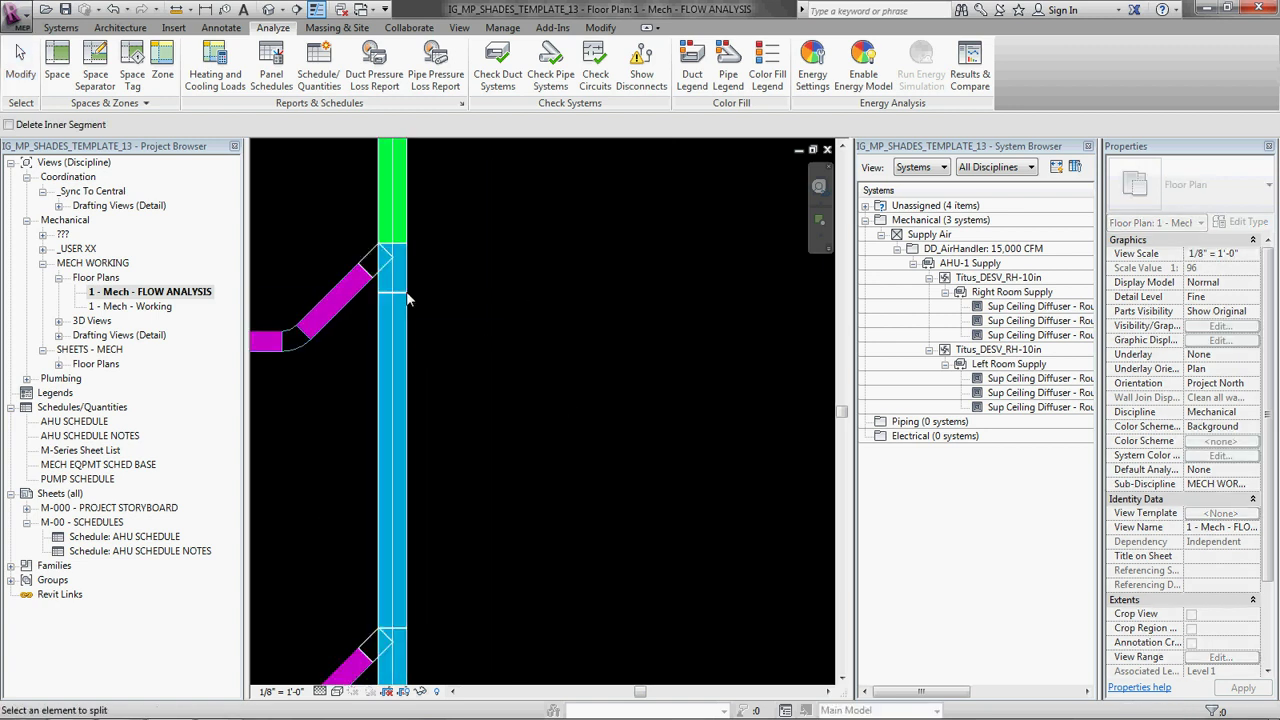
{"action": "scroll", "coordinate": [414, 297], "scroll_direction": "down", "scroll_amount": 1}
{"action": "middle_click_drag", "start_coordinate": [465, 449], "coordinate": [457, 298]}
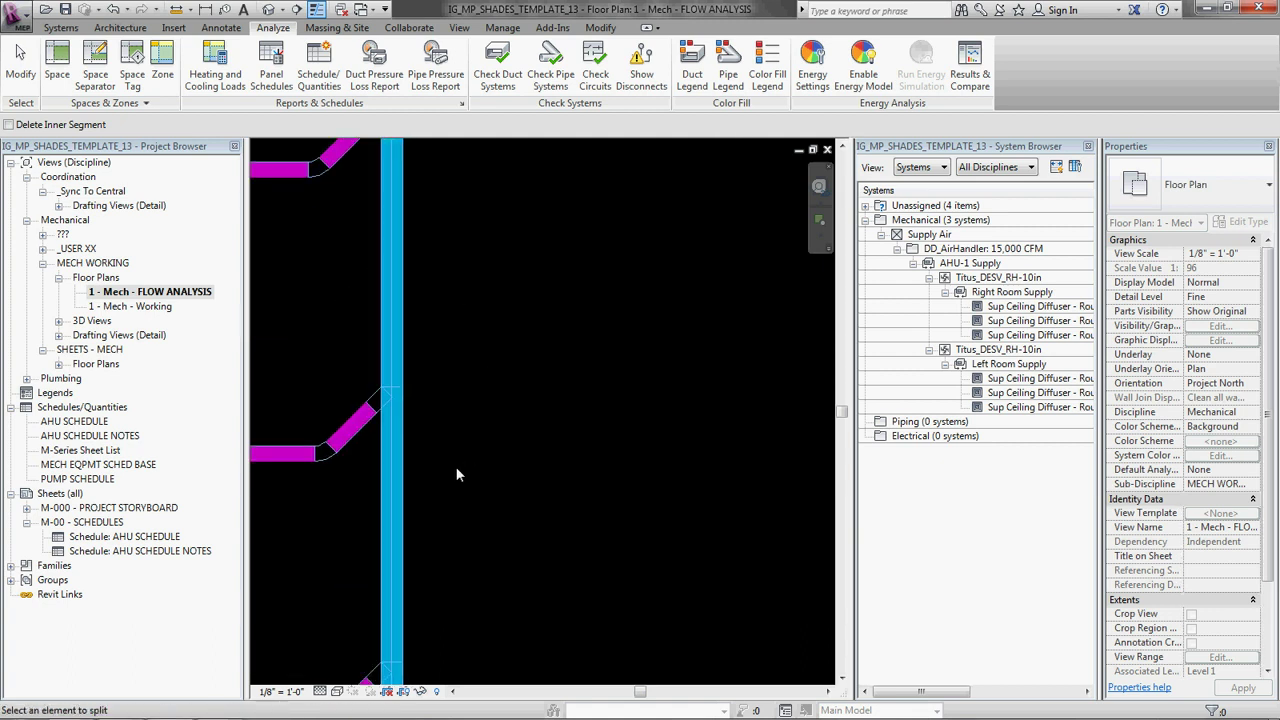
{"action": "left_click", "coordinate": [405, 426]}
{"action": "scroll", "coordinate": [492, 610], "scroll_direction": "down", "scroll_amount": 2}
{"action": "middle_click_drag", "start_coordinate": [492, 610], "coordinate": [494, 330]}
{"action": "scroll", "coordinate": [432, 438], "scroll_direction": "up", "scroll_amount": 1}
{"action": "left_click", "coordinate": [427, 399]}
{"action": "scroll", "coordinate": [340, 354], "scroll_direction": "down", "scroll_amount": 1}
- Split the right duct run just downstream of each of its diffuser takeoffs
{"action": "middle_click_drag", "start_coordinate": [285, 335], "coordinate": [424, 361]}
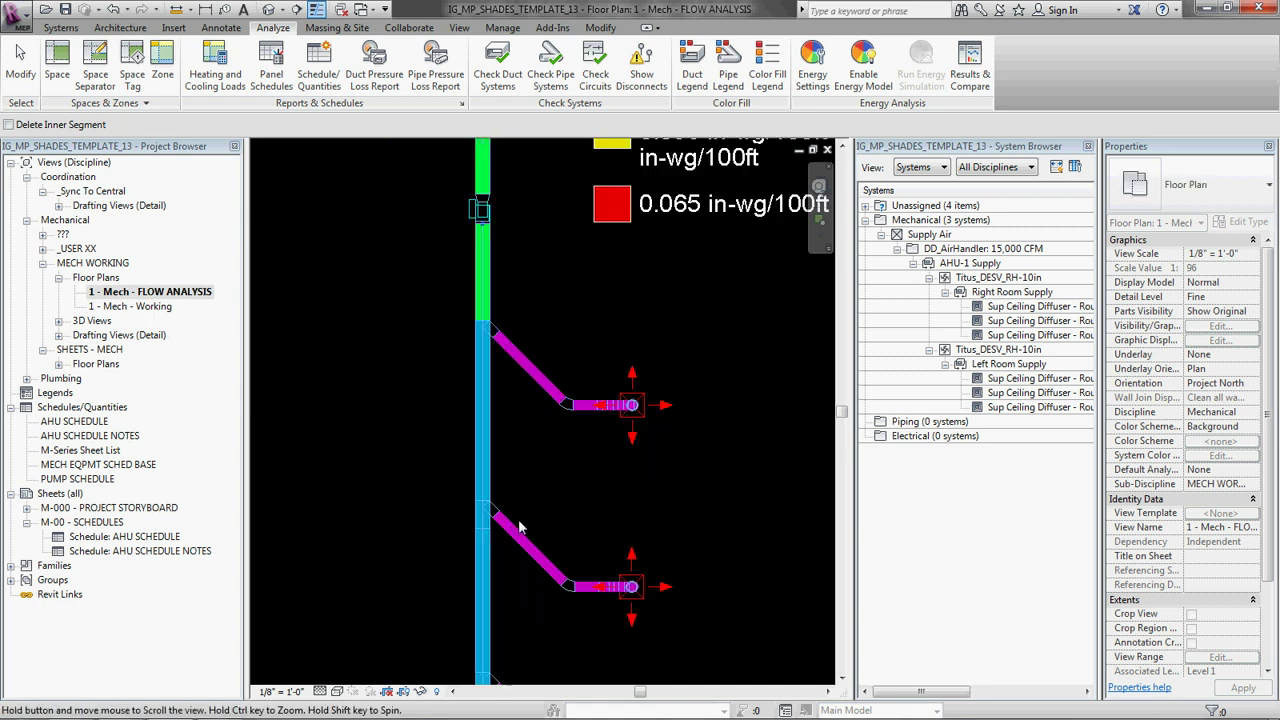
{"action": "middle_click_drag", "start_coordinate": [519, 527], "coordinate": [513, 536]}
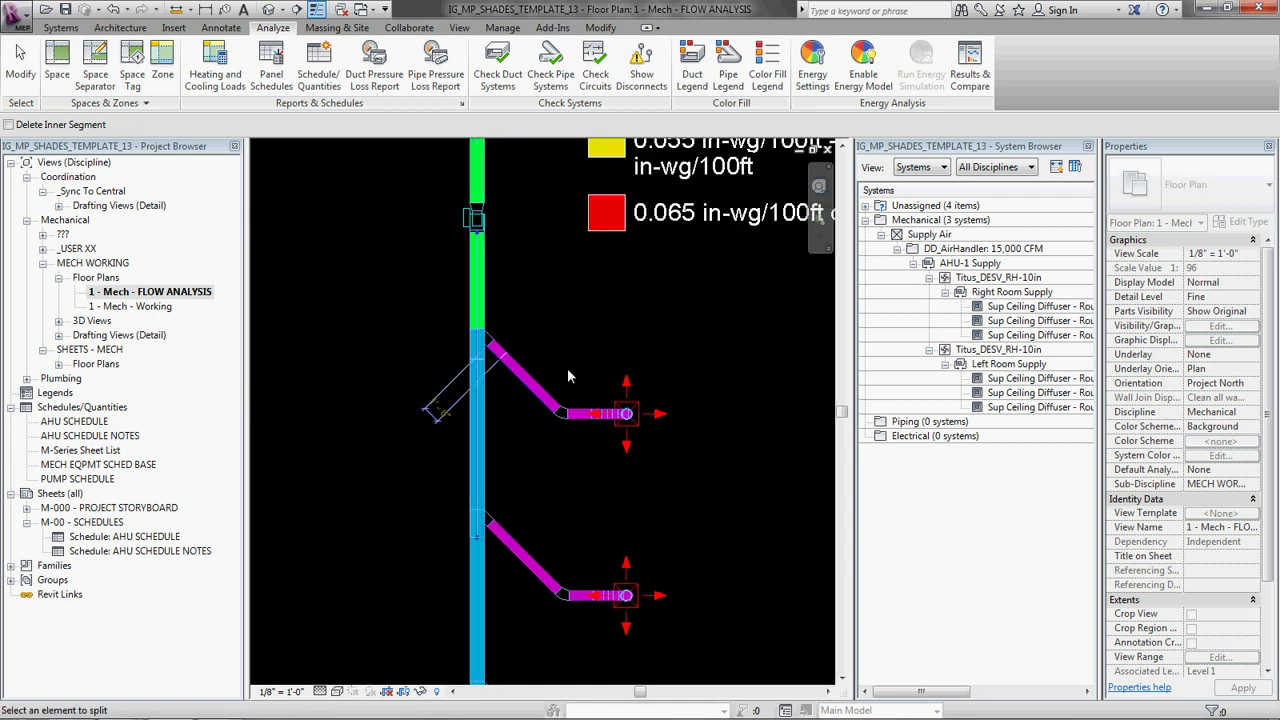
{"action": "key", "text": "Escape"}
- Check the extents of the split duct segments around the first takeoff on the right run
{"action": "left_click", "coordinate": [483, 431]}
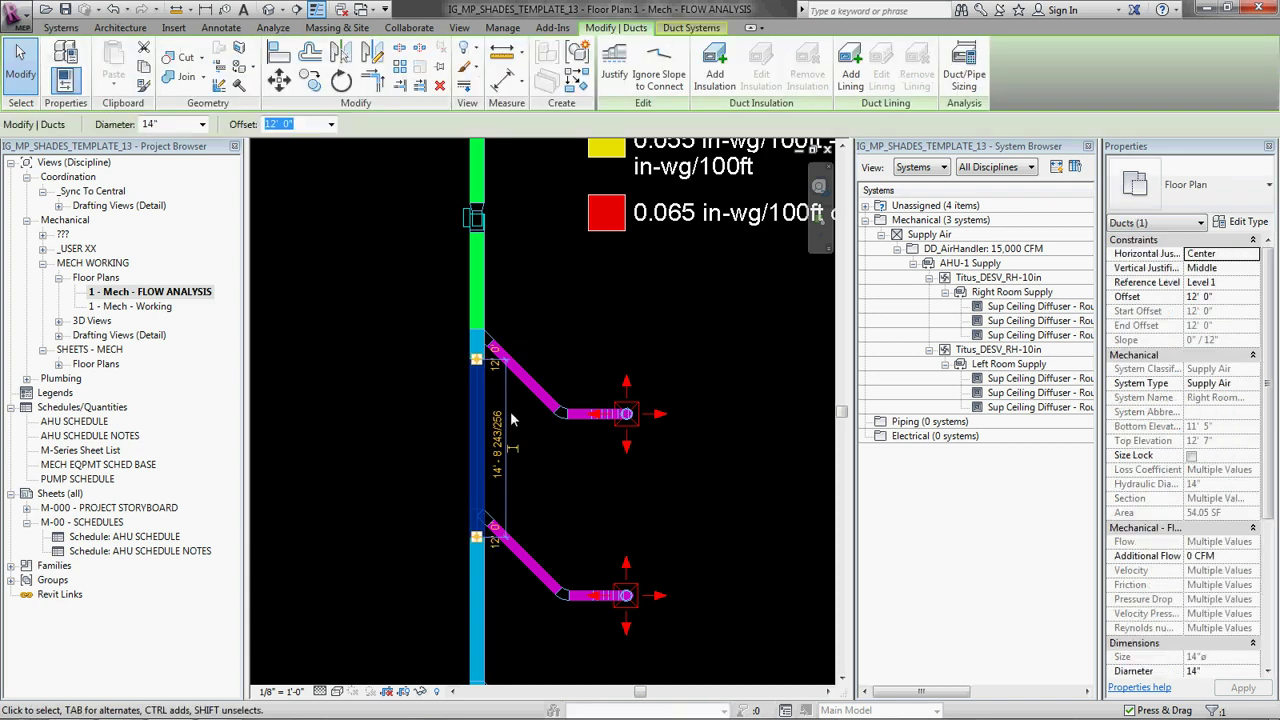
{"action": "scroll", "coordinate": [514, 416], "scroll_direction": "down", "scroll_amount": 4}
{"action": "middle_click_drag", "start_coordinate": [600, 394], "coordinate": [686, 354]}
{"action": "scroll", "coordinate": [594, 316], "scroll_direction": "up", "scroll_amount": 3}
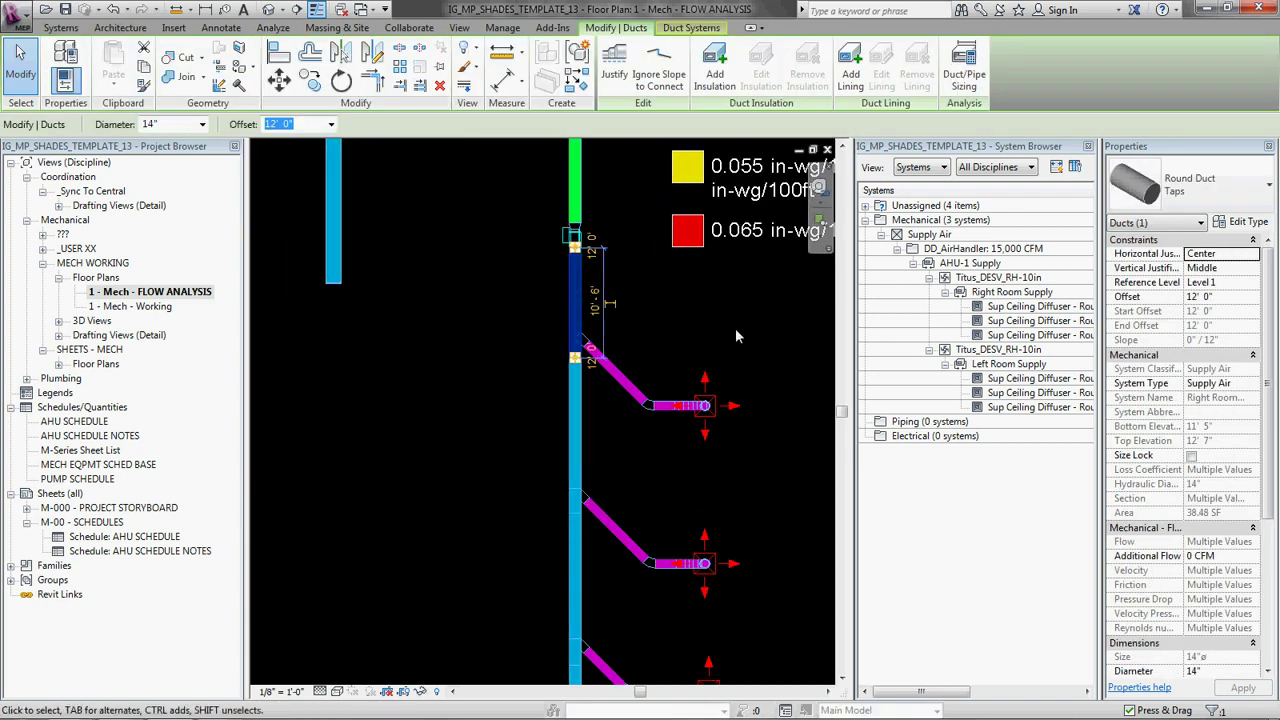
{"action": "key", "text": "Escape"}
- Select the entire duct system and filter the air terminals and mechanical equipment out of the selection
{"action": "scroll", "coordinate": [690, 406], "scroll_direction": "down", "scroll_amount": 2}
{"action": "scroll", "coordinate": [596, 340], "scroll_direction": "down", "scroll_amount": 3}
{"action": "left_click_drag", "start_coordinate": [362, 177], "coordinate": [688, 506]}
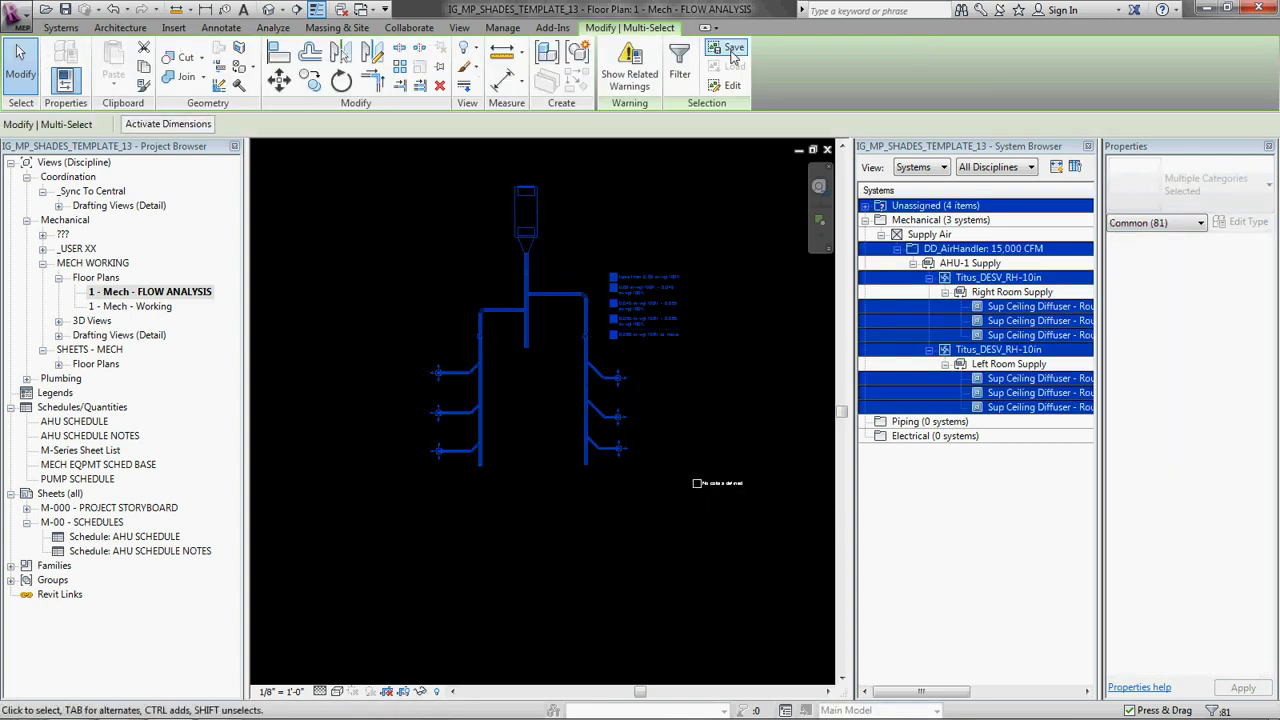
{"action": "left_click", "coordinate": [679, 70]}
{"action": "left_click", "coordinate": [498, 264]}
{"action": "left_click", "coordinate": [498, 328]}
{"action": "left_click", "coordinate": [598, 486]}
{"action": "scroll", "coordinate": [517, 428], "scroll_direction": "up", "scroll_amount": 2}
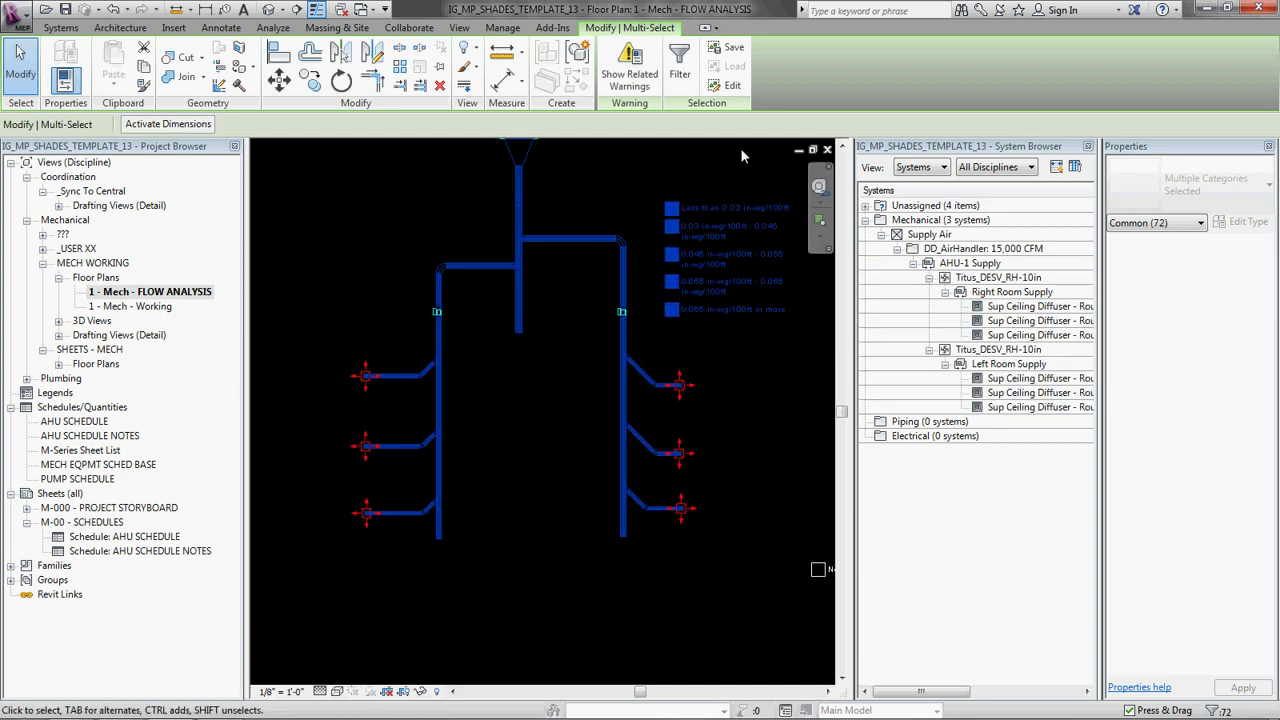
{"action": "left_click", "coordinate": [273, 28]}
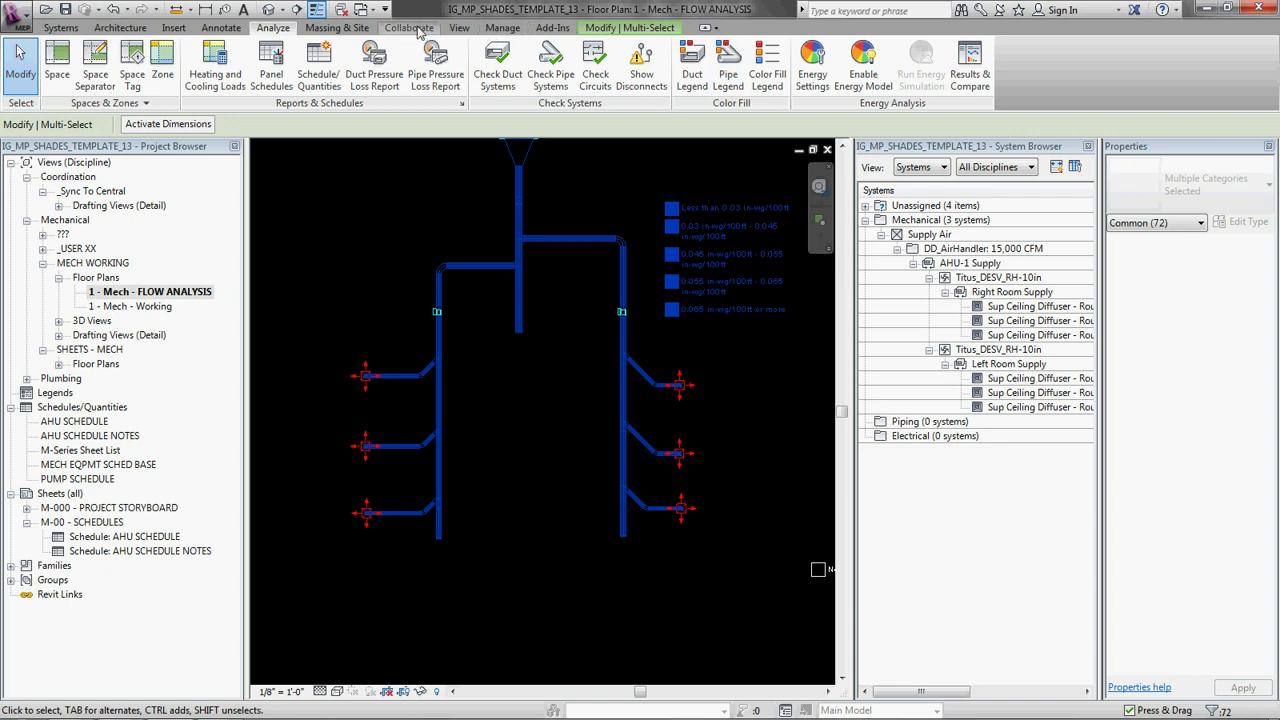
{"action": "left_click", "coordinate": [503, 28]}
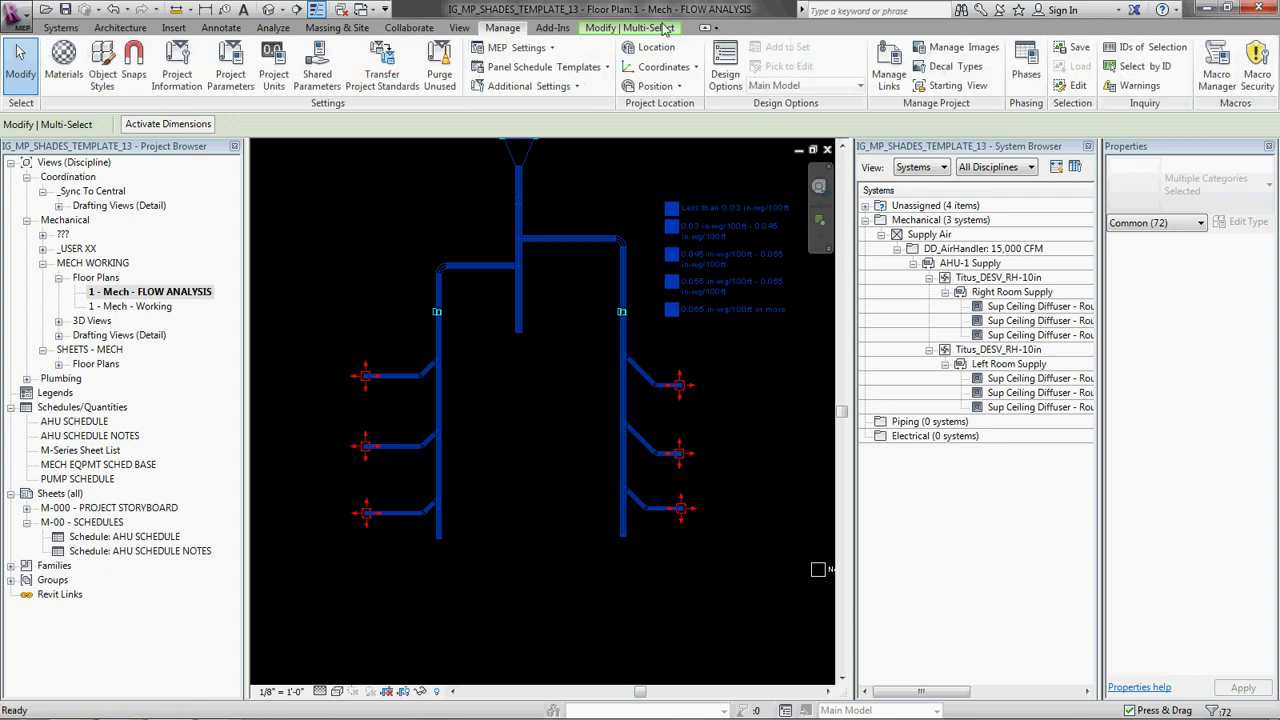
{"action": "left_click", "coordinate": [630, 28]}
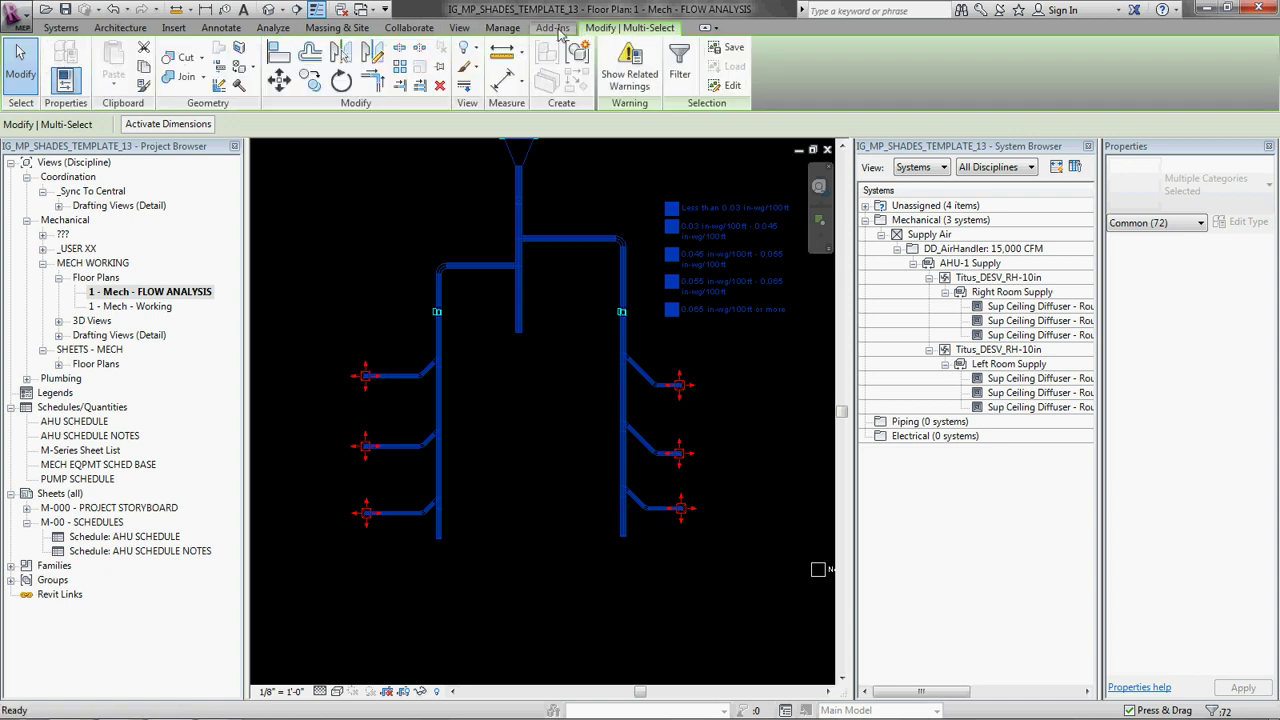
{"action": "left_click", "coordinate": [500, 28]}
{"action": "left_click", "coordinate": [458, 28]}
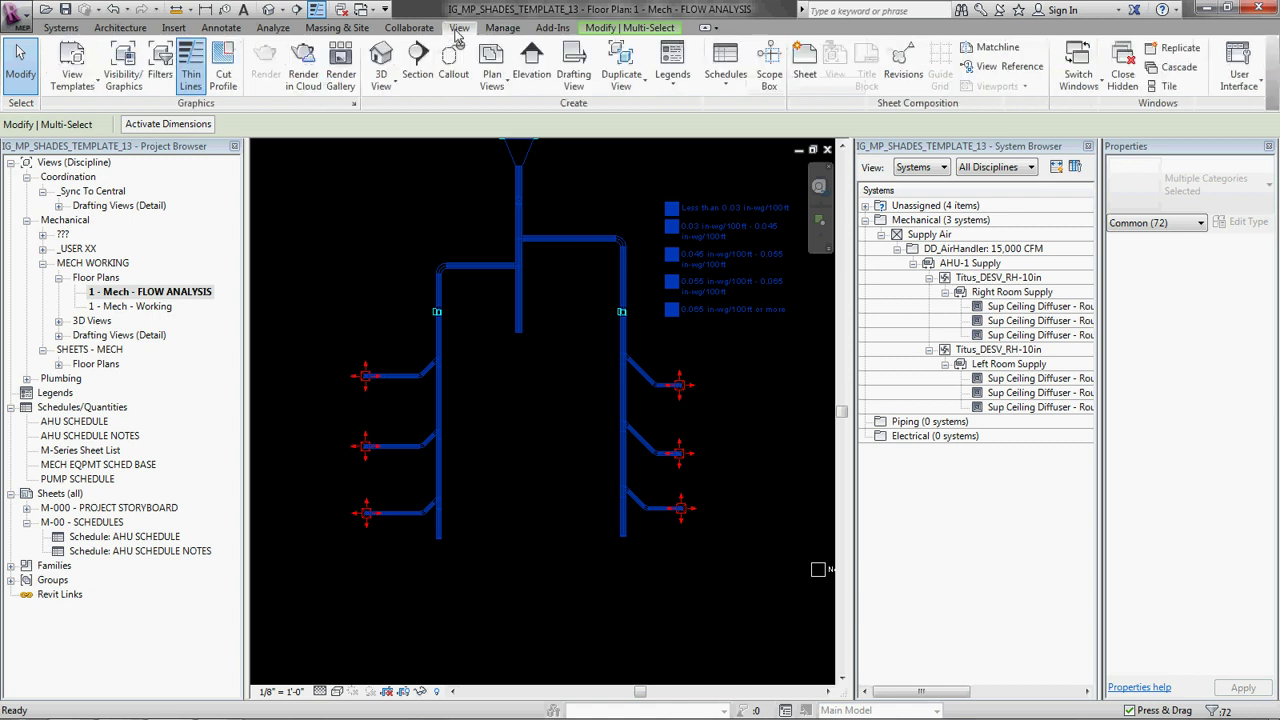
{"action": "left_click", "coordinate": [428, 30]}
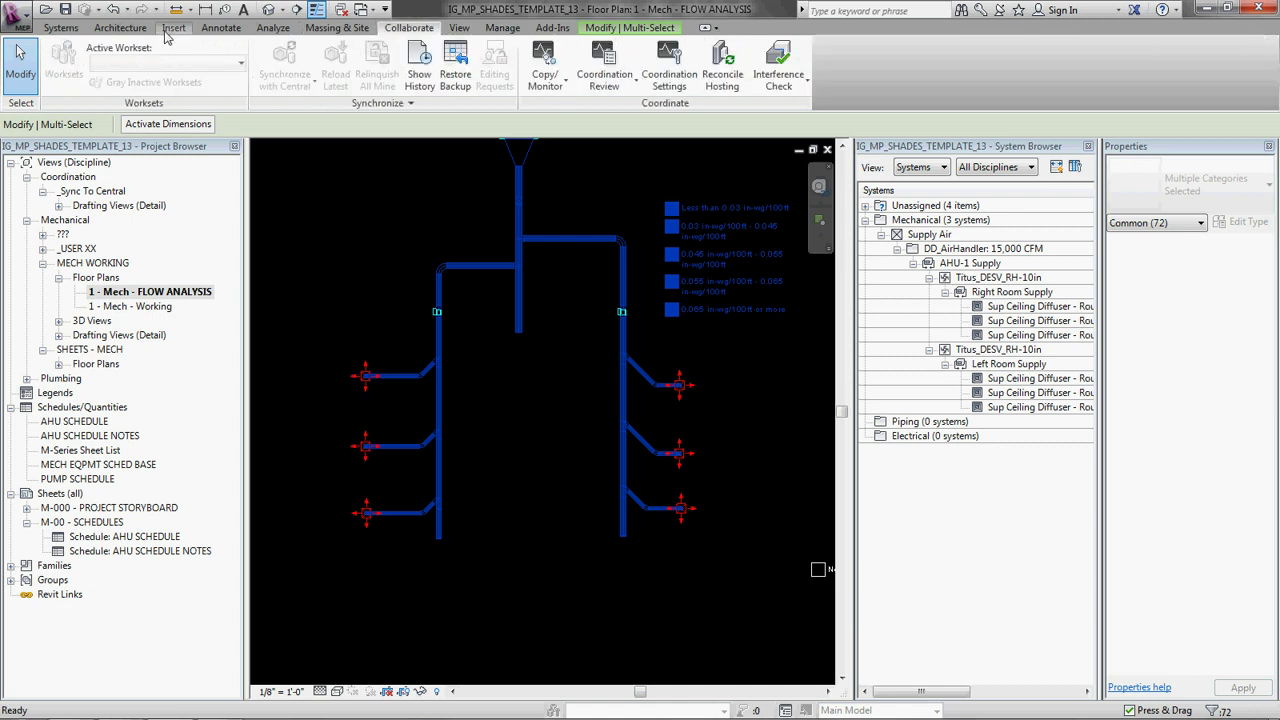
{"action": "left_click", "coordinate": [336, 28]}
{"action": "left_click", "coordinate": [272, 28]}
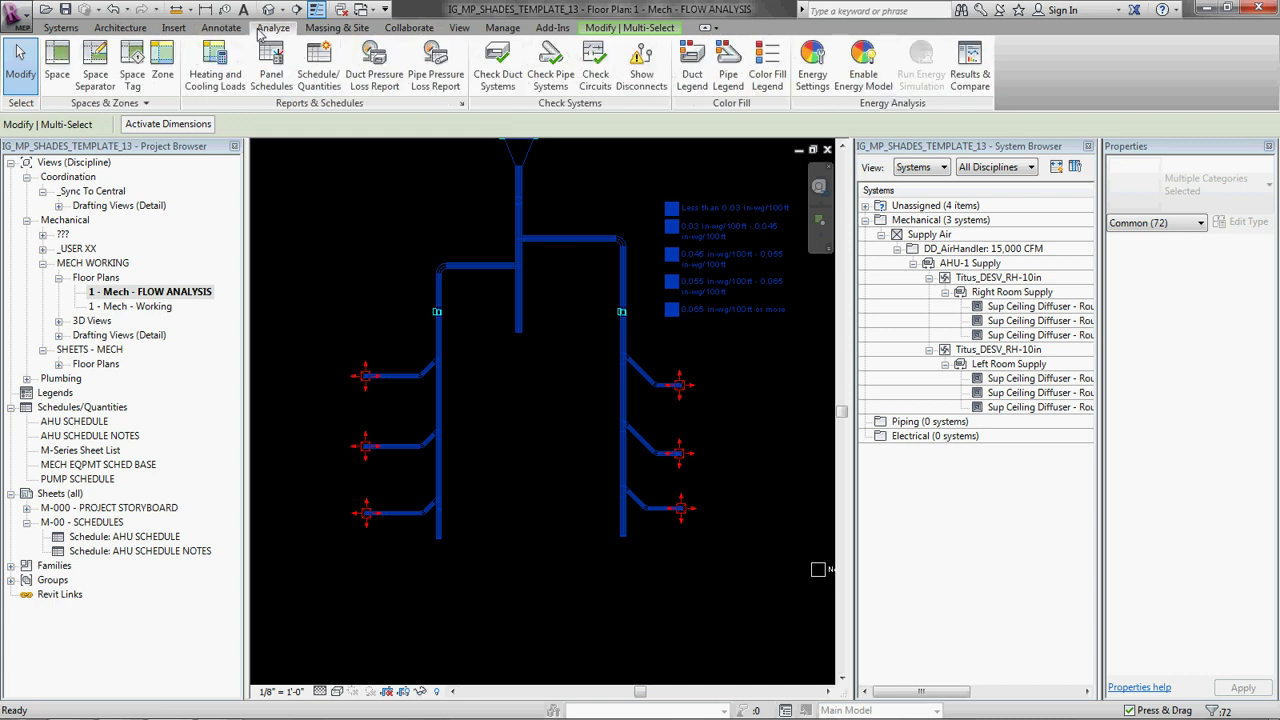
{"action": "left_click", "coordinate": [60, 27]}
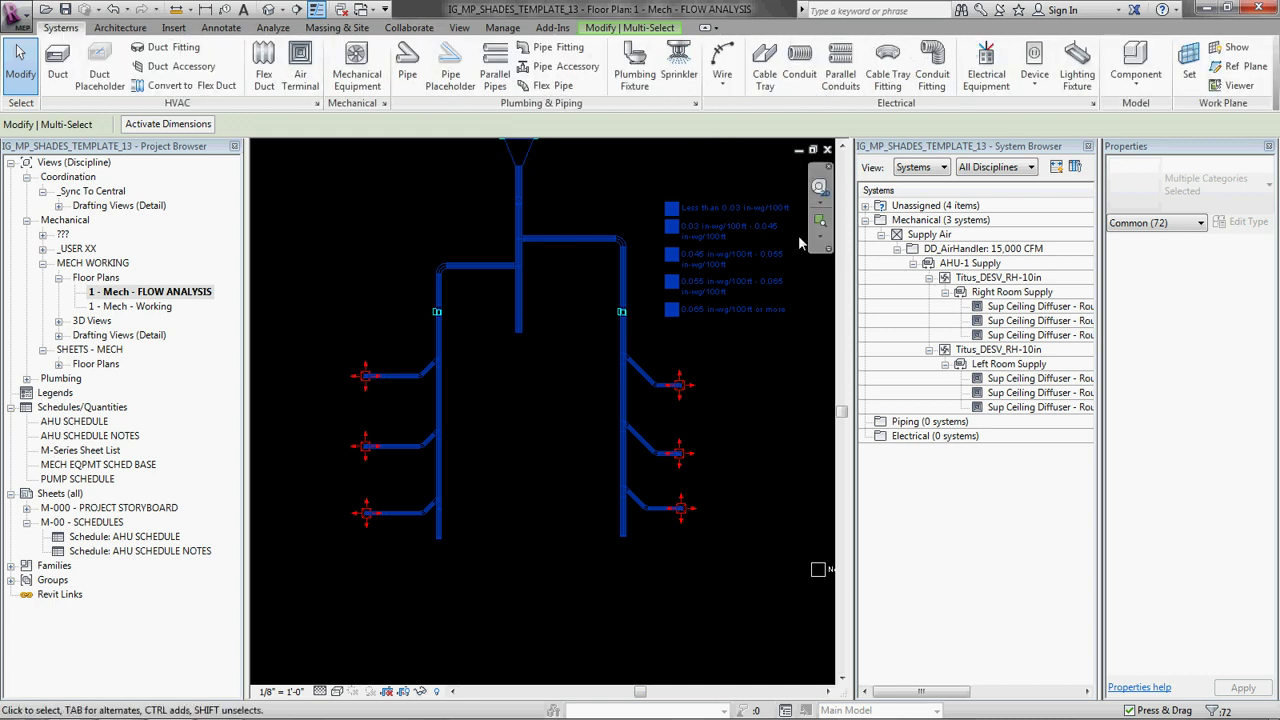
{"action": "left_click", "coordinate": [535, 390]}
{"action": "scroll", "coordinate": [540, 394], "scroll_direction": "down", "scroll_amount": 3}
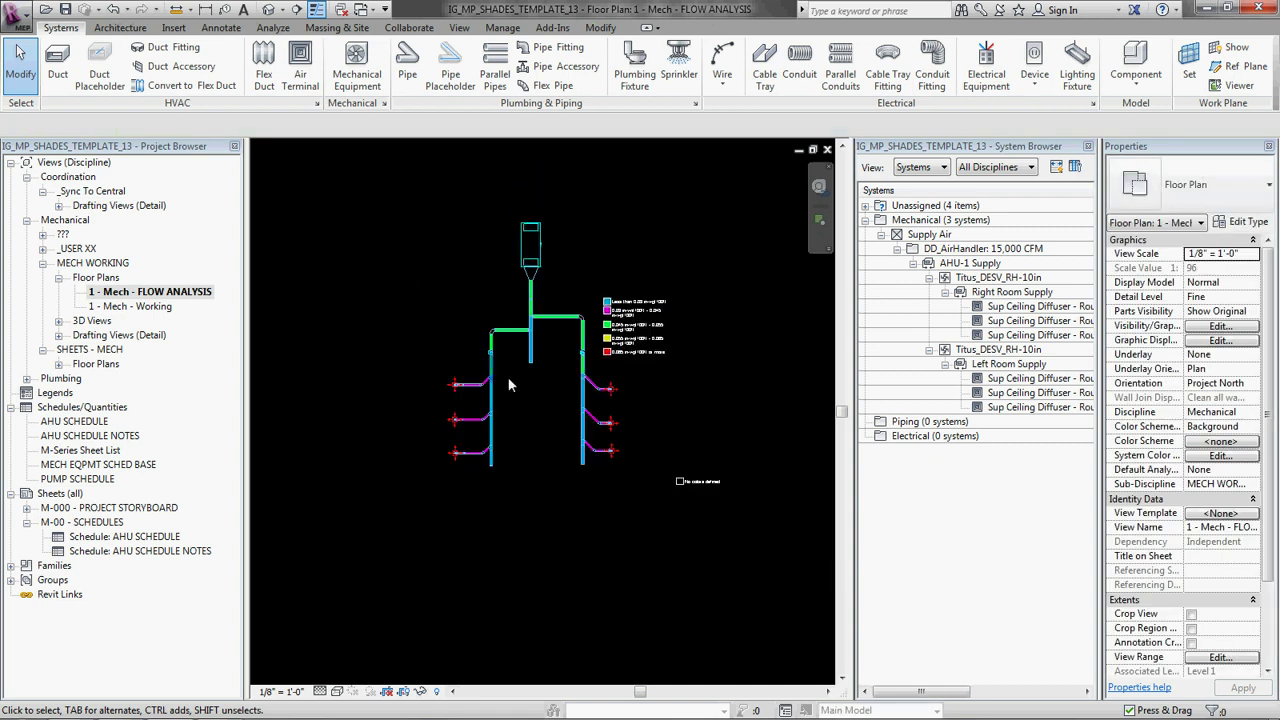
{"action": "left_click", "coordinate": [548, 290]}
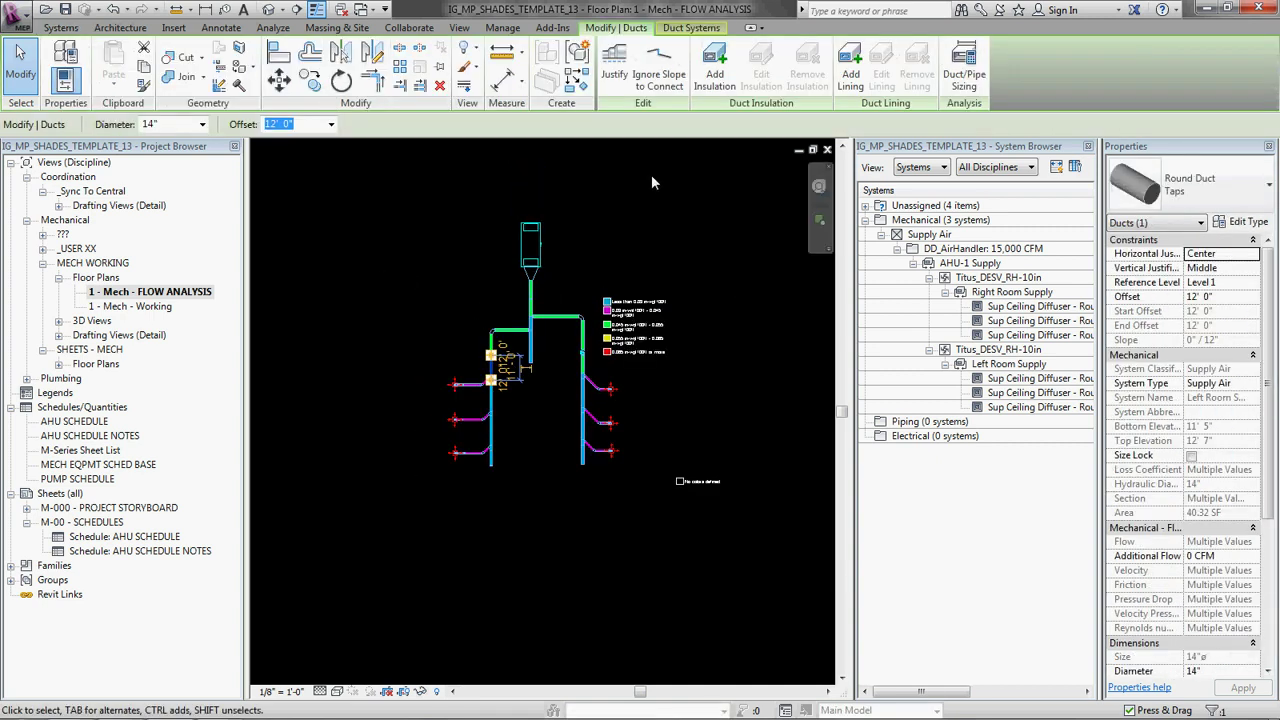
{"action": "left_click", "coordinate": [688, 28]}
{"action": "left_click", "coordinate": [616, 28]}
{"action": "left_click", "coordinate": [272, 28]}
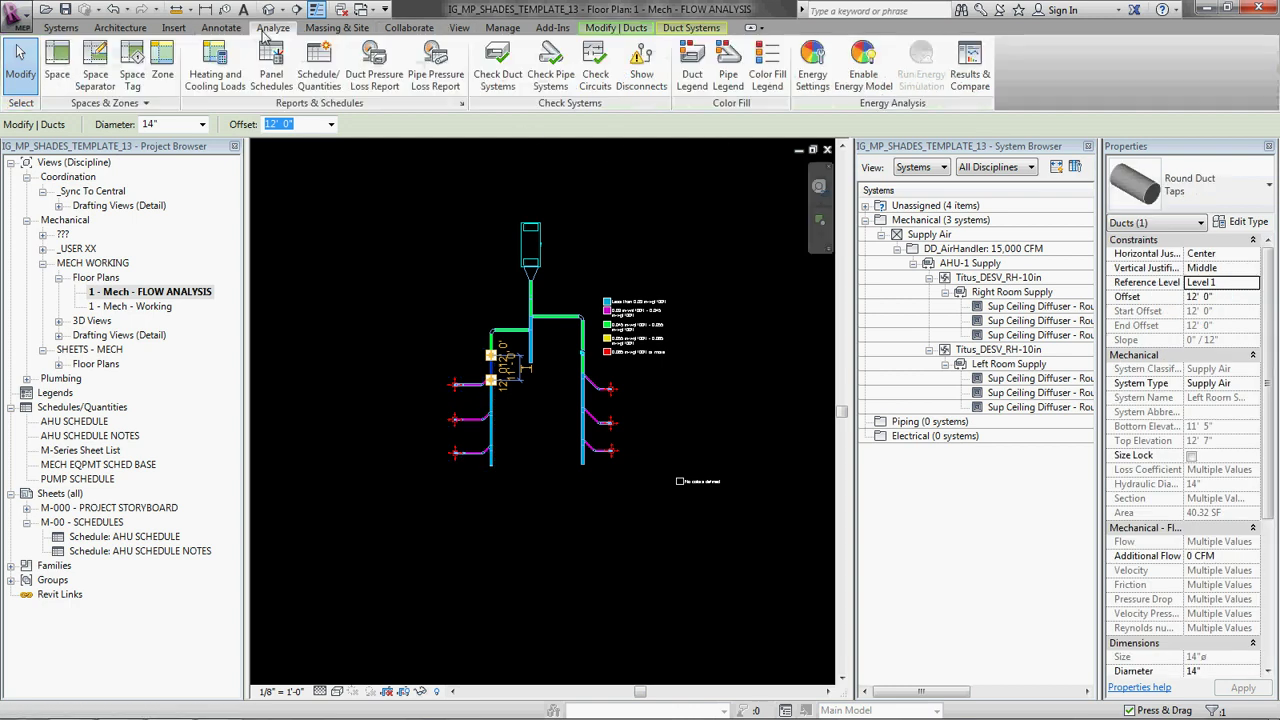
{"action": "left_click", "coordinate": [410, 320]}
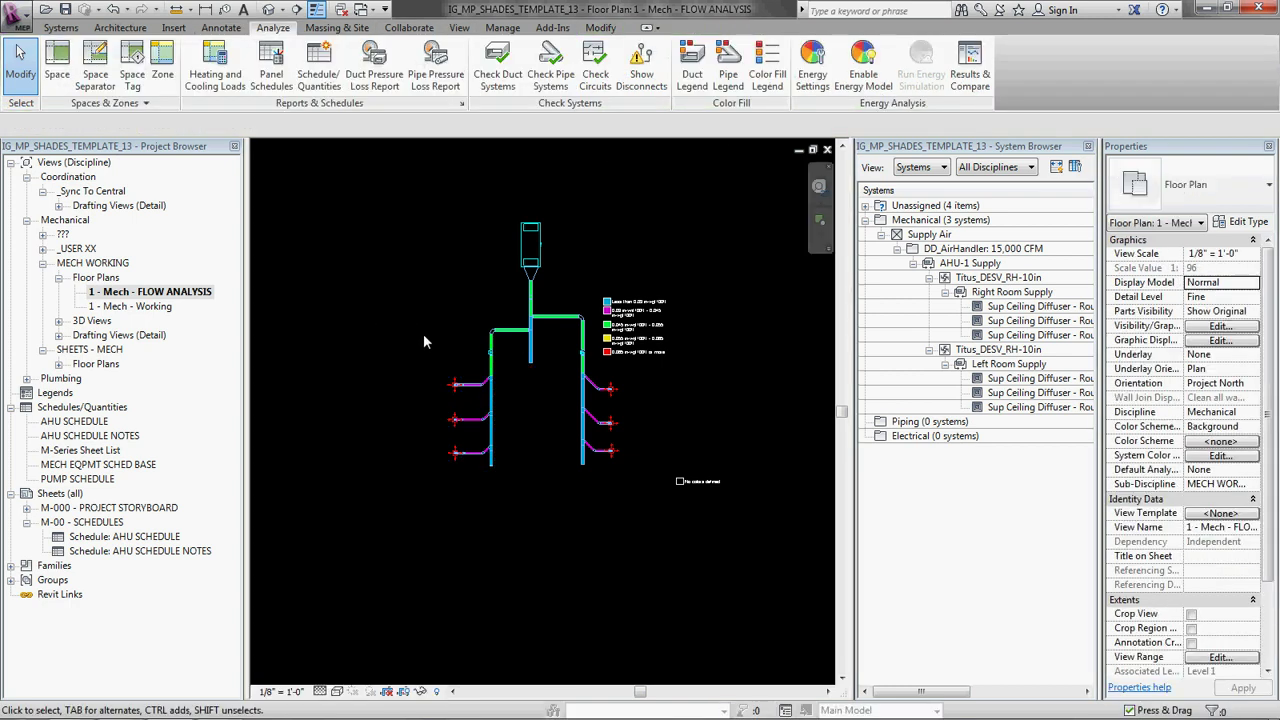
- Size the duct network downstream of the first main duct segment by friction only, with branches at calculated size only
{"action": "scroll", "coordinate": [530, 377], "scroll_direction": "up", "scroll_amount": 2}
{"action": "left_click_drag", "start_coordinate": [378, 243], "coordinate": [722, 522]}
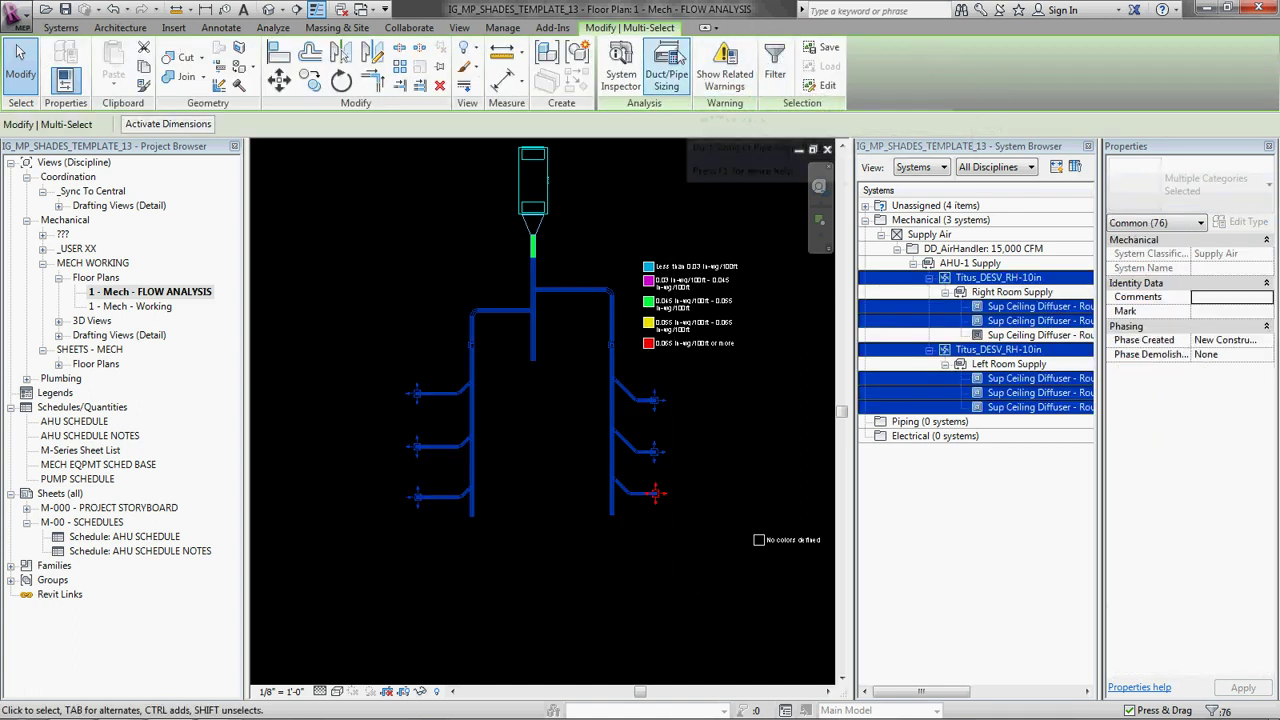
{"action": "left_click", "coordinate": [672, 68]}
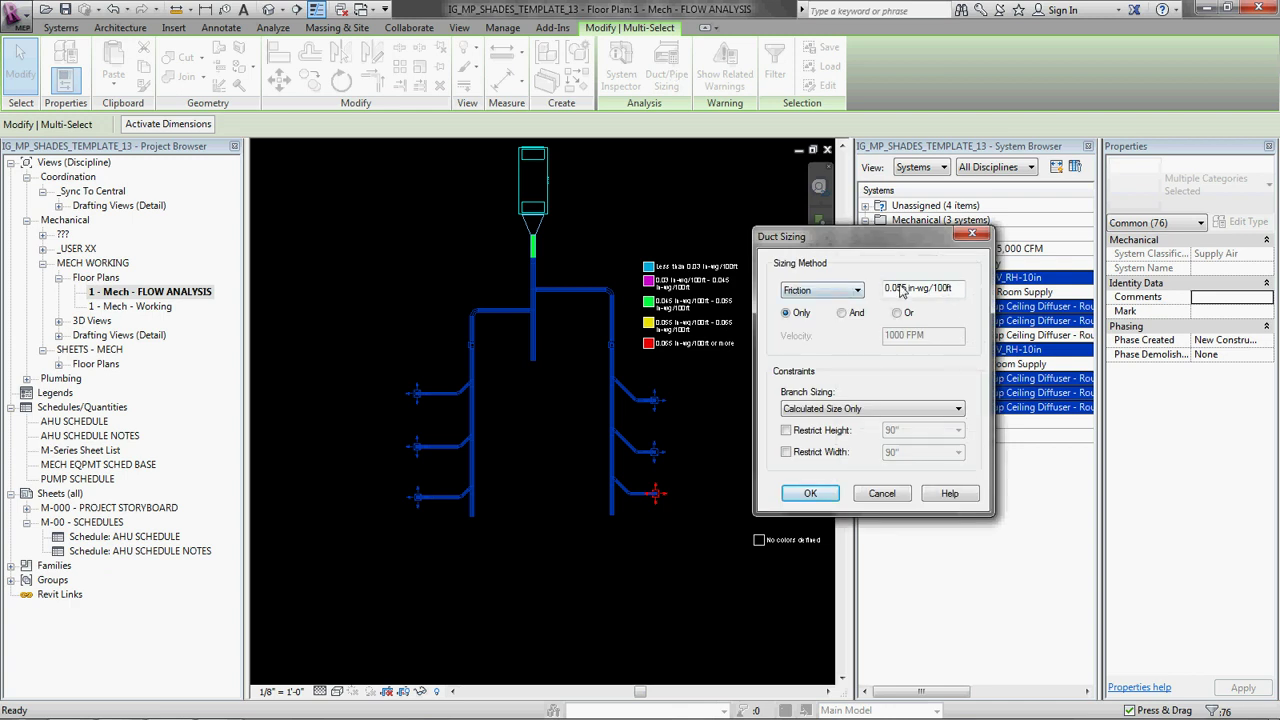
{"action": "left_click", "coordinate": [810, 493]}
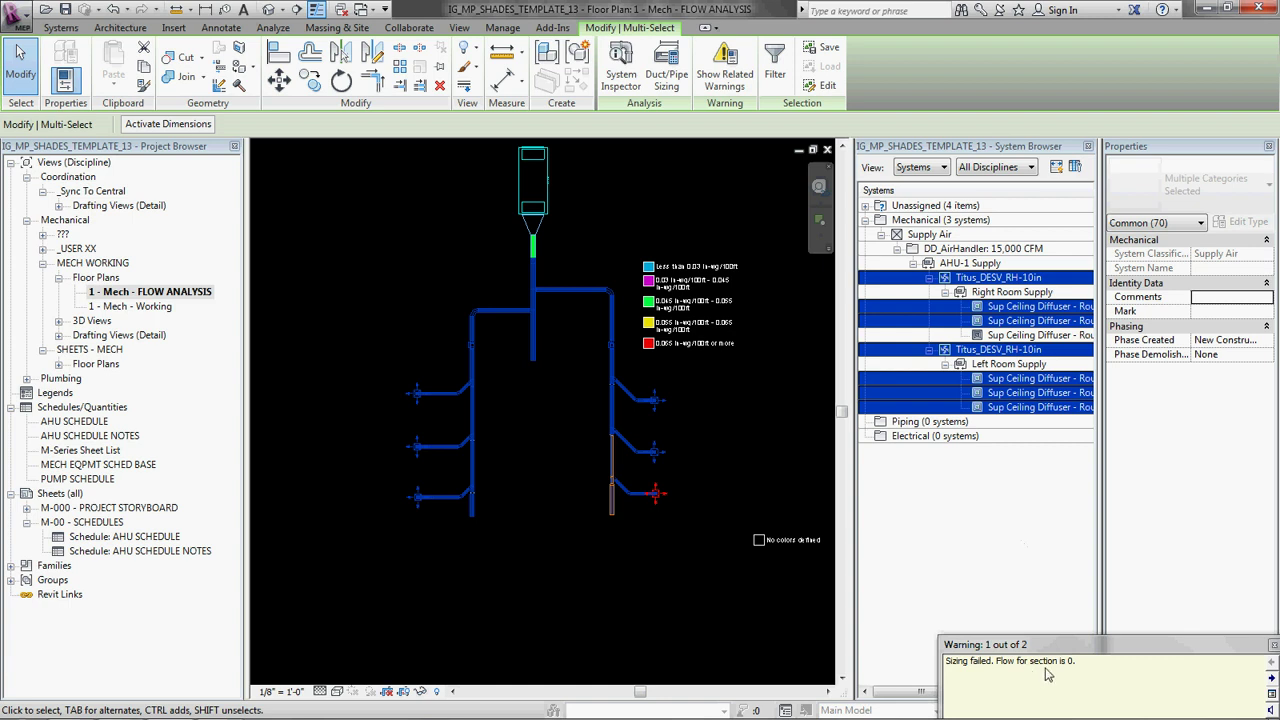
- Examine the dead-end duct segments past the last takeoffs and compare their size with the adjoining upstream segment
{"action": "left_click", "coordinate": [630, 525]}
{"action": "scroll", "coordinate": [629, 525], "scroll_direction": "up", "scroll_amount": 4}
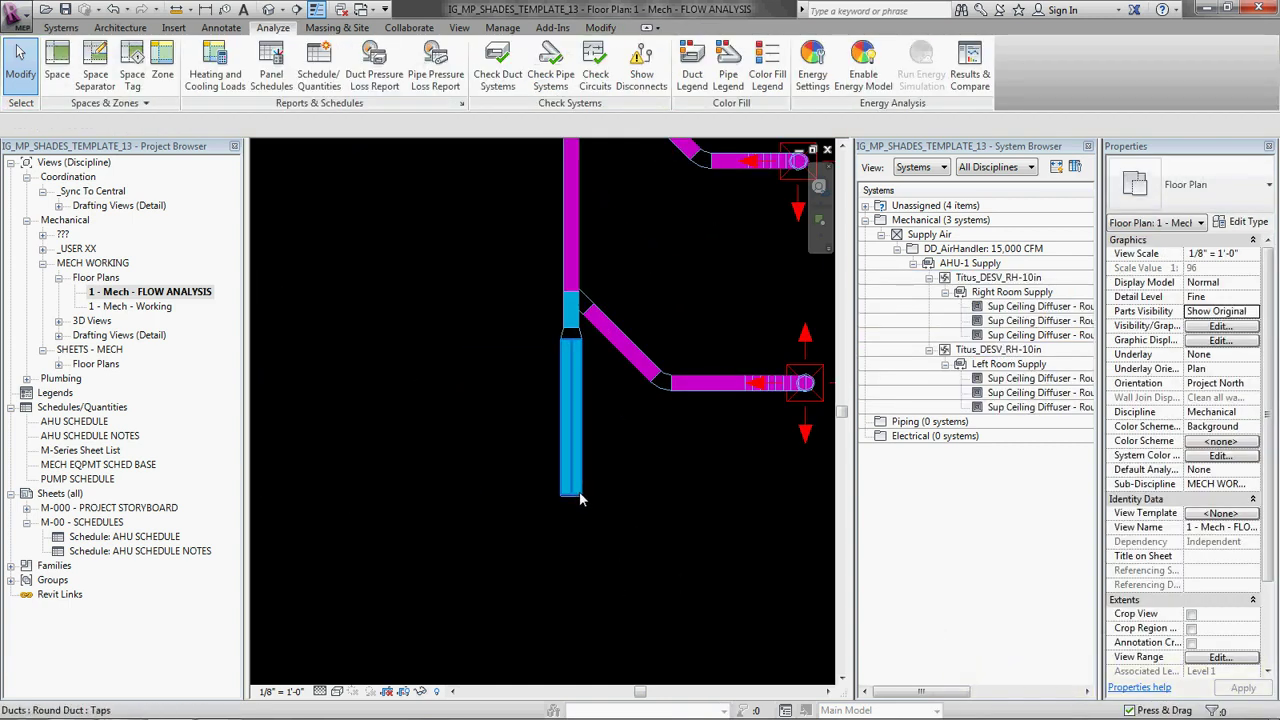
{"action": "scroll", "coordinate": [580, 493], "scroll_direction": "down", "scroll_amount": 5}
{"action": "middle_click_drag", "start_coordinate": [603, 462], "coordinate": [657, 434]}
{"action": "scroll", "coordinate": [520, 453], "scroll_direction": "up", "scroll_amount": 2}
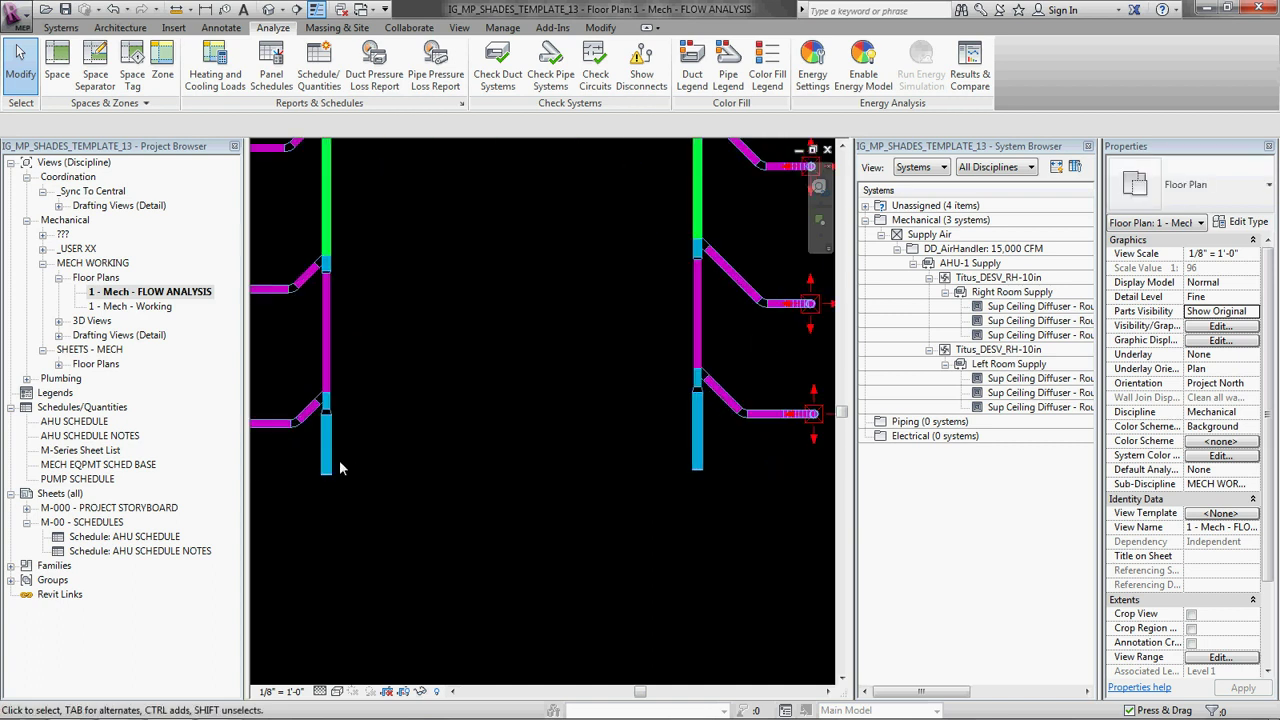
{"action": "middle_click_drag", "start_coordinate": [389, 406], "coordinate": [524, 428]}
{"action": "scroll", "coordinate": [500, 418], "scroll_direction": "up", "scroll_amount": 3}
{"action": "scroll", "coordinate": [490, 412], "scroll_direction": "up", "scroll_amount": 2}
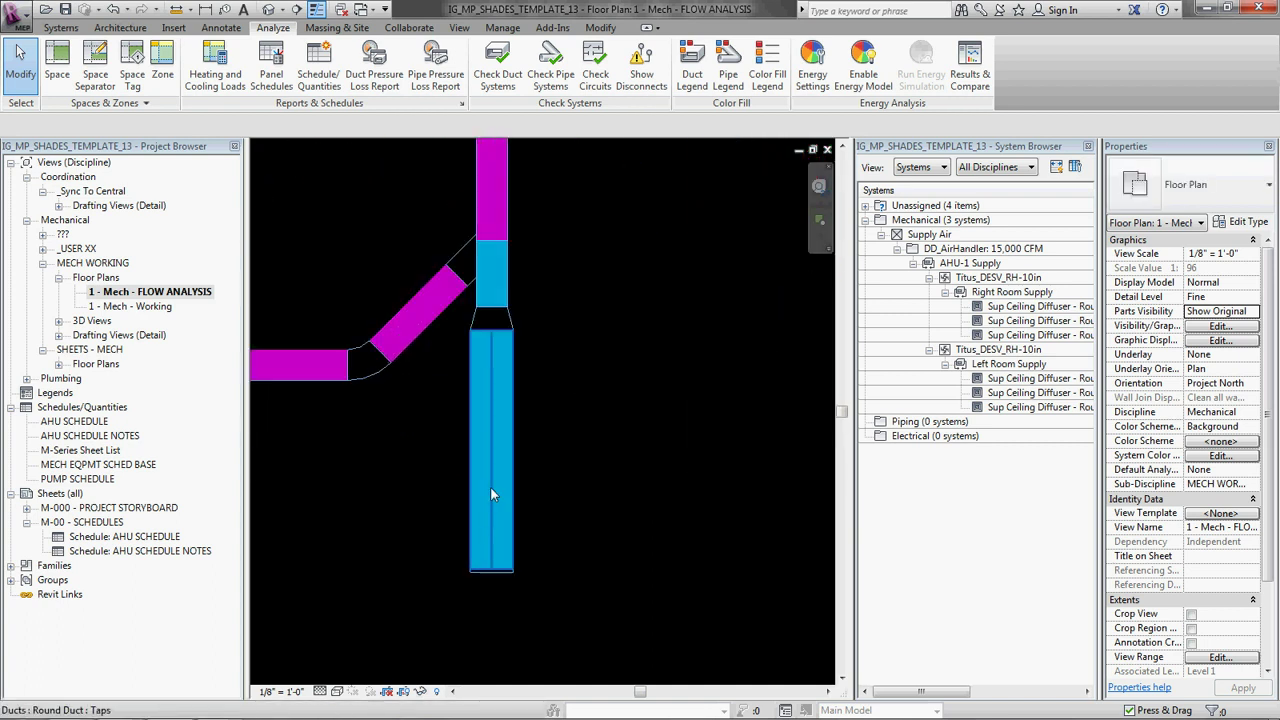
{"action": "left_click", "coordinate": [492, 280]}
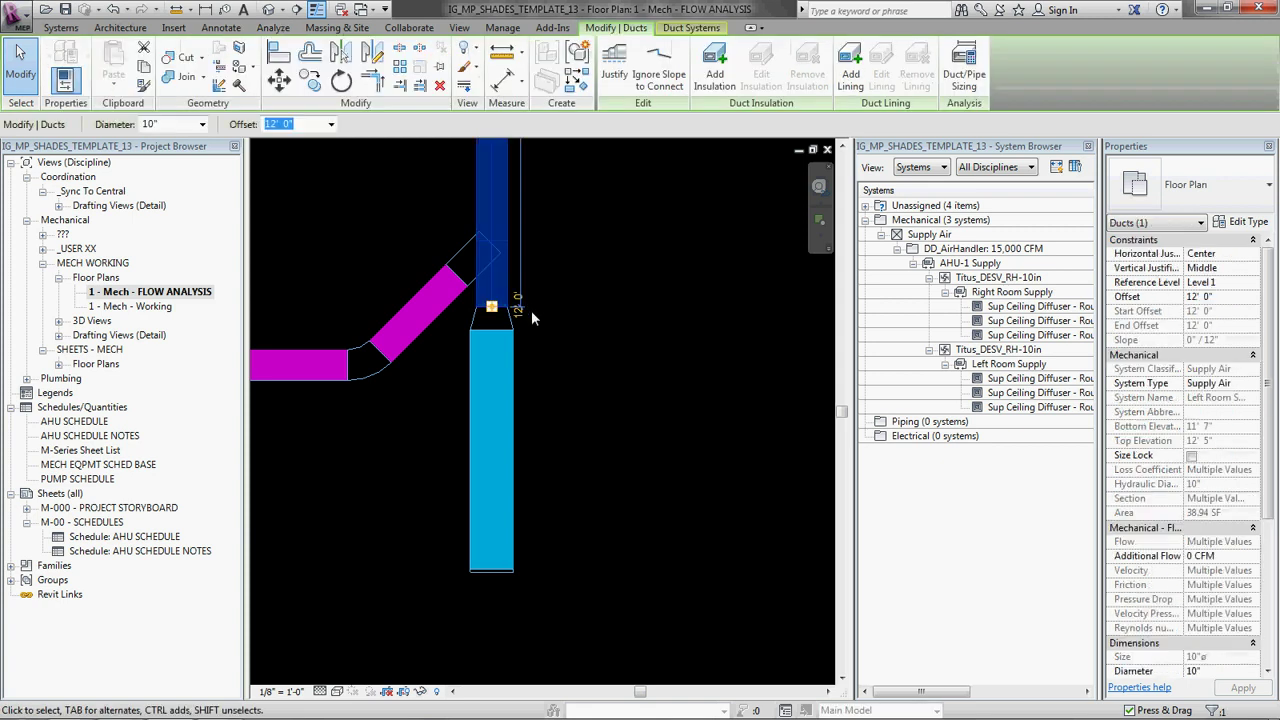
{"action": "left_click", "coordinate": [609, 528]}
- Set the diameter of the dead-end duct segments on both runs to 10"
{"action": "left_click", "coordinate": [494, 407]}
{"action": "left_click_drag", "start_coordinate": [577, 406], "coordinate": [467, 385]}
{"action": "left_click", "coordinate": [202, 124]}
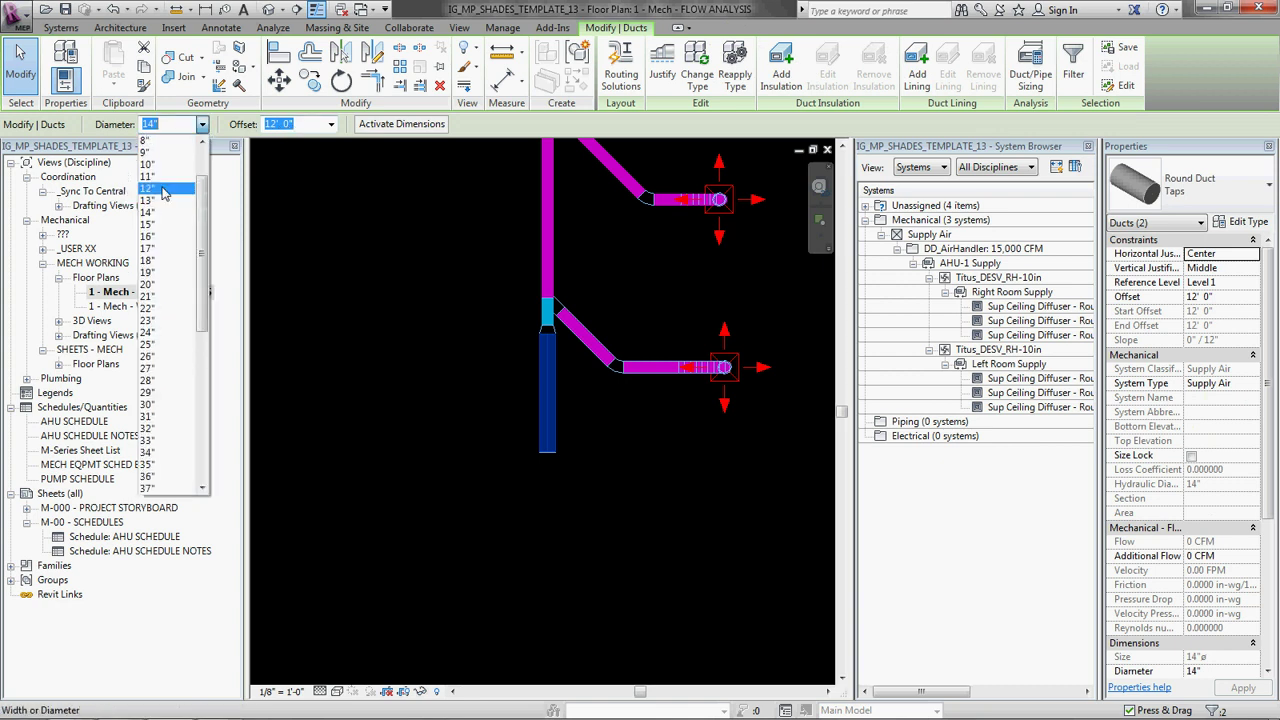
{"action": "left_click", "coordinate": [163, 166]}
{"action": "left_click", "coordinate": [460, 345]}
{"action": "scroll", "coordinate": [445, 490], "scroll_direction": "down", "scroll_amount": 4}
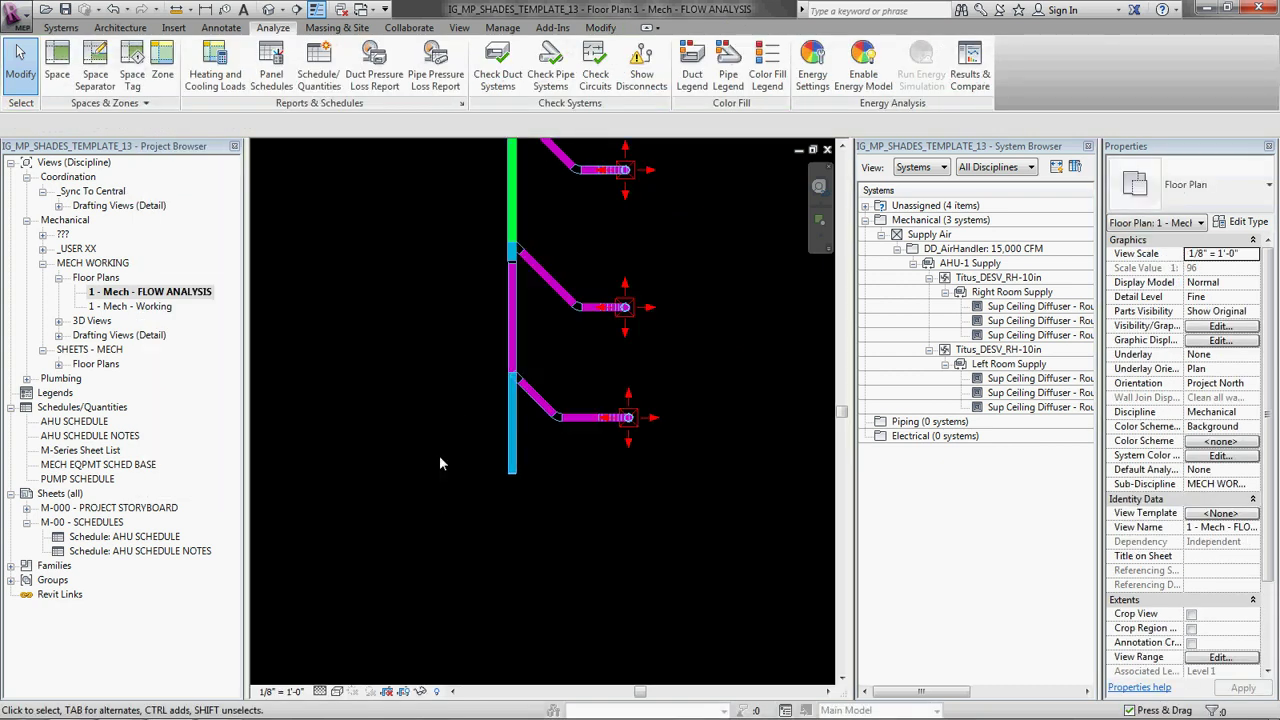
- Examine the resized segments and friction colors at the left run's takeoffs and across the whole system
{"action": "middle_click_drag", "start_coordinate": [469, 361], "coordinate": [722, 476]}
{"action": "scroll", "coordinate": [534, 432], "scroll_direction": "up", "scroll_amount": 5}
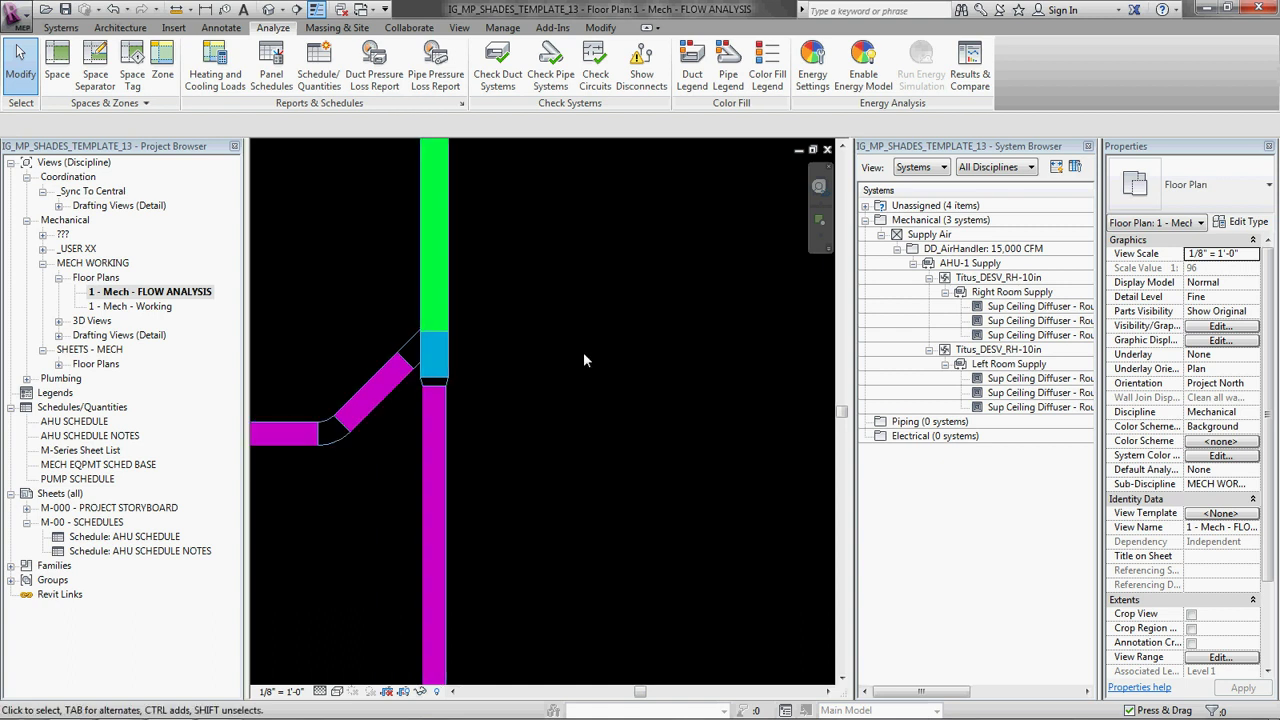
{"action": "left_click", "coordinate": [444, 313]}
{"action": "scroll", "coordinate": [507, 350], "scroll_direction": "down", "scroll_amount": 2}
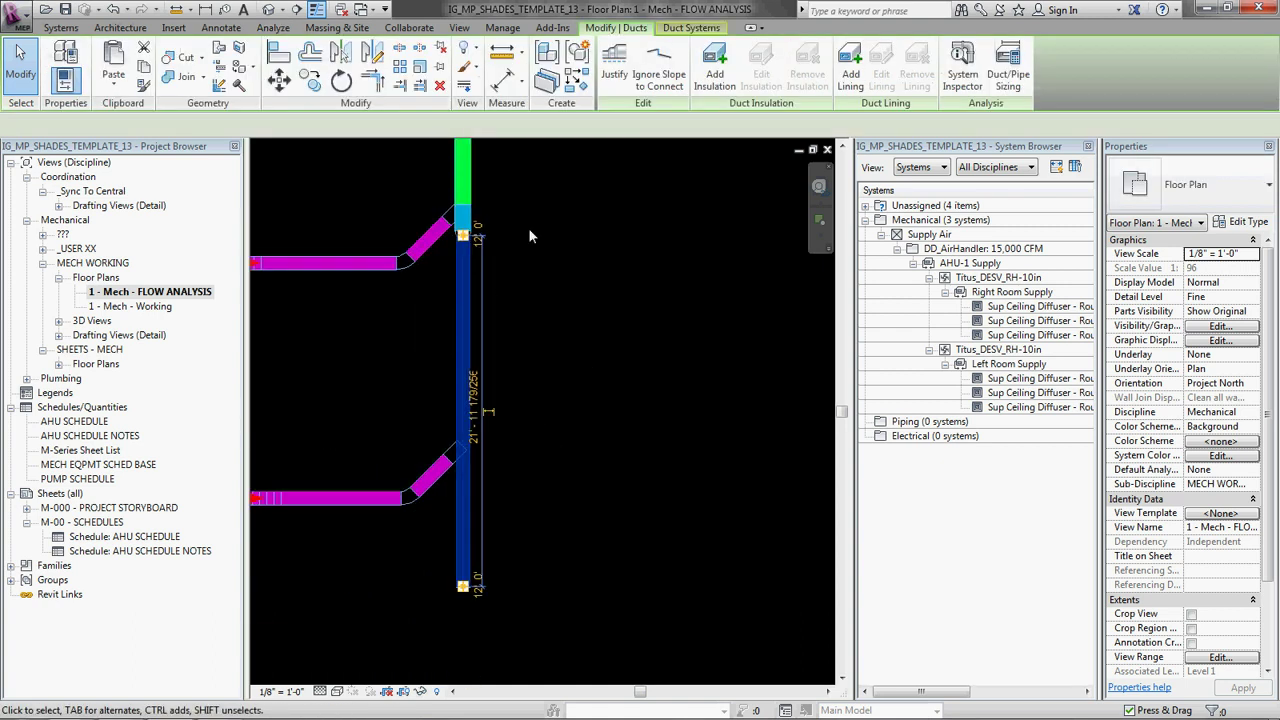
{"action": "middle_click_drag", "start_coordinate": [528, 227], "coordinate": [509, 442]}
{"action": "key", "text": "Escape"}
{"action": "left_click", "coordinate": [448, 328]}
{"action": "scroll", "coordinate": [500, 297], "scroll_direction": "down", "scroll_amount": 2}
{"action": "left_click", "coordinate": [552, 416]}
{"action": "middle_click_drag", "start_coordinate": [458, 492], "coordinate": [478, 373]}
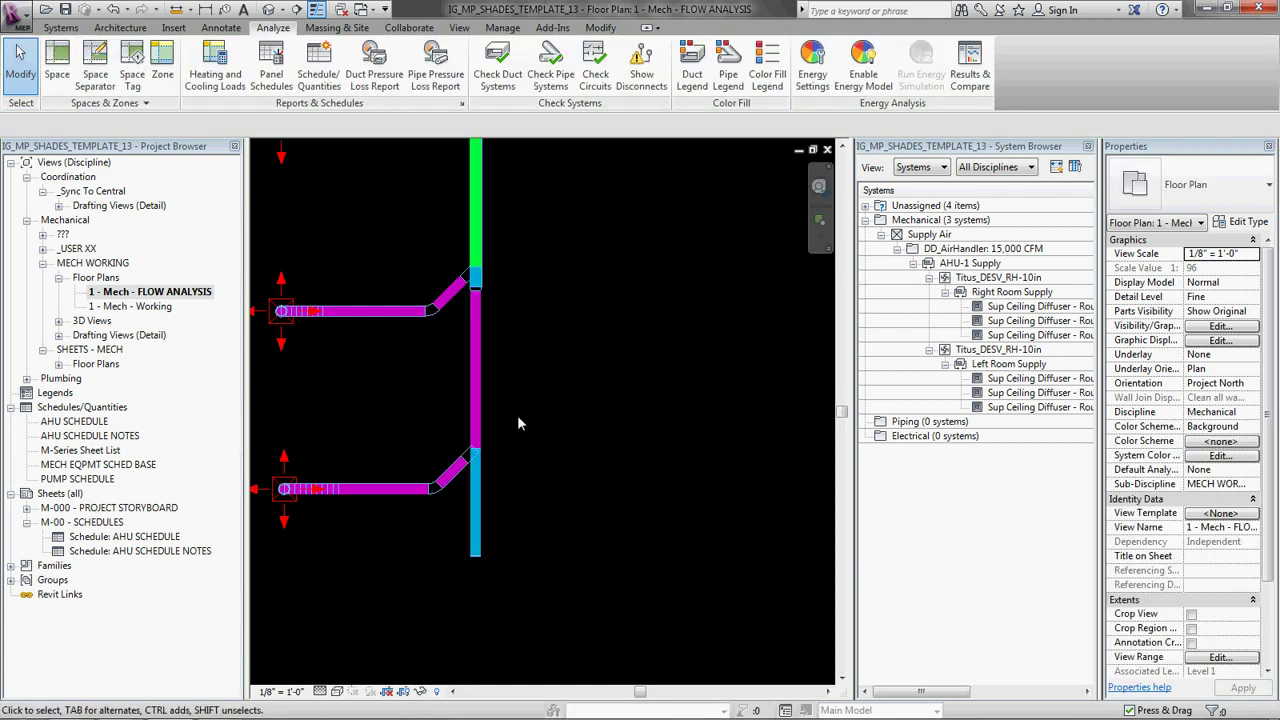
{"action": "left_click", "coordinate": [477, 374]}
{"action": "scroll", "coordinate": [535, 401], "scroll_direction": "down", "scroll_amount": 3}
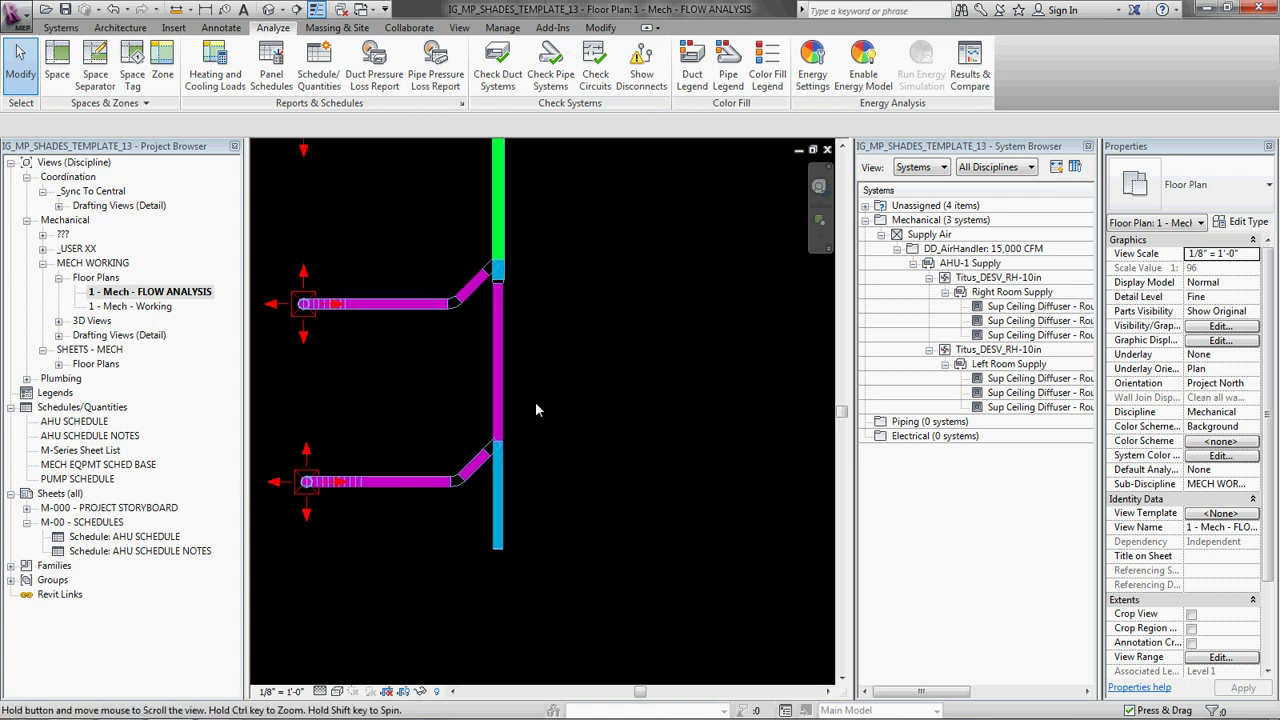
{"action": "middle_click_drag", "start_coordinate": [532, 384], "coordinate": [450, 540]}
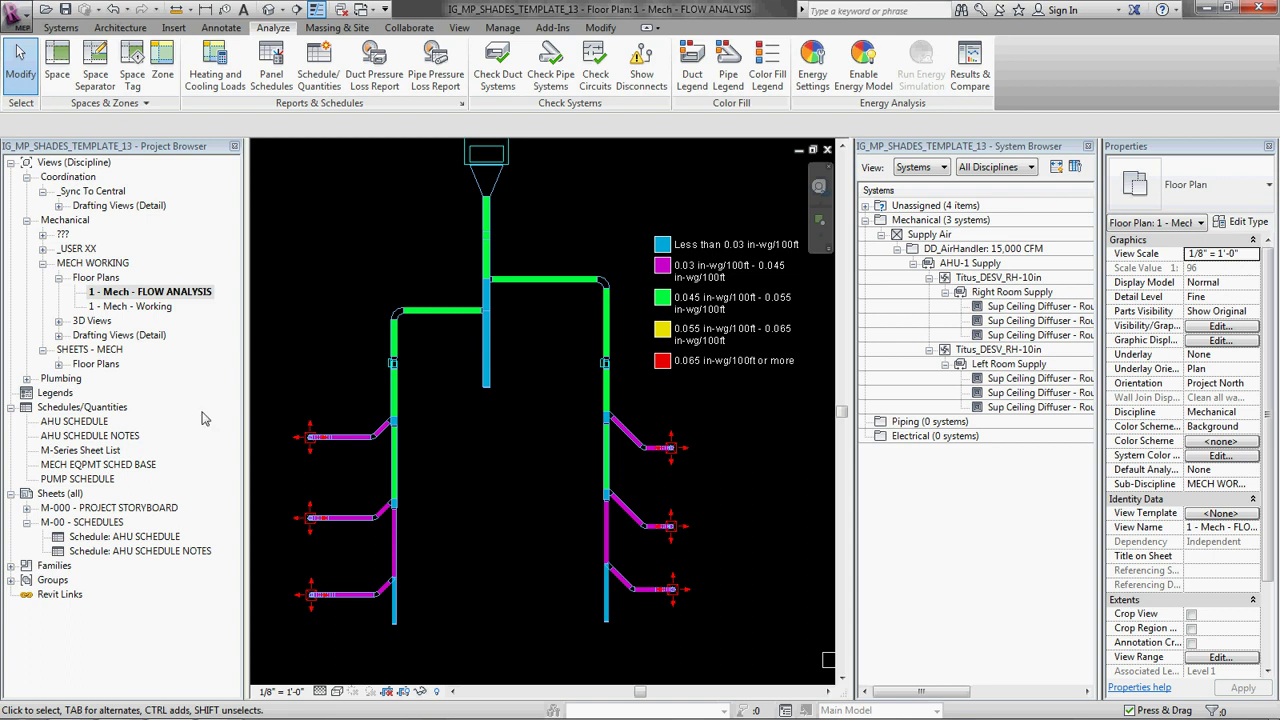
{"action": "scroll", "coordinate": [520, 437], "scroll_direction": "down", "scroll_amount": 3}
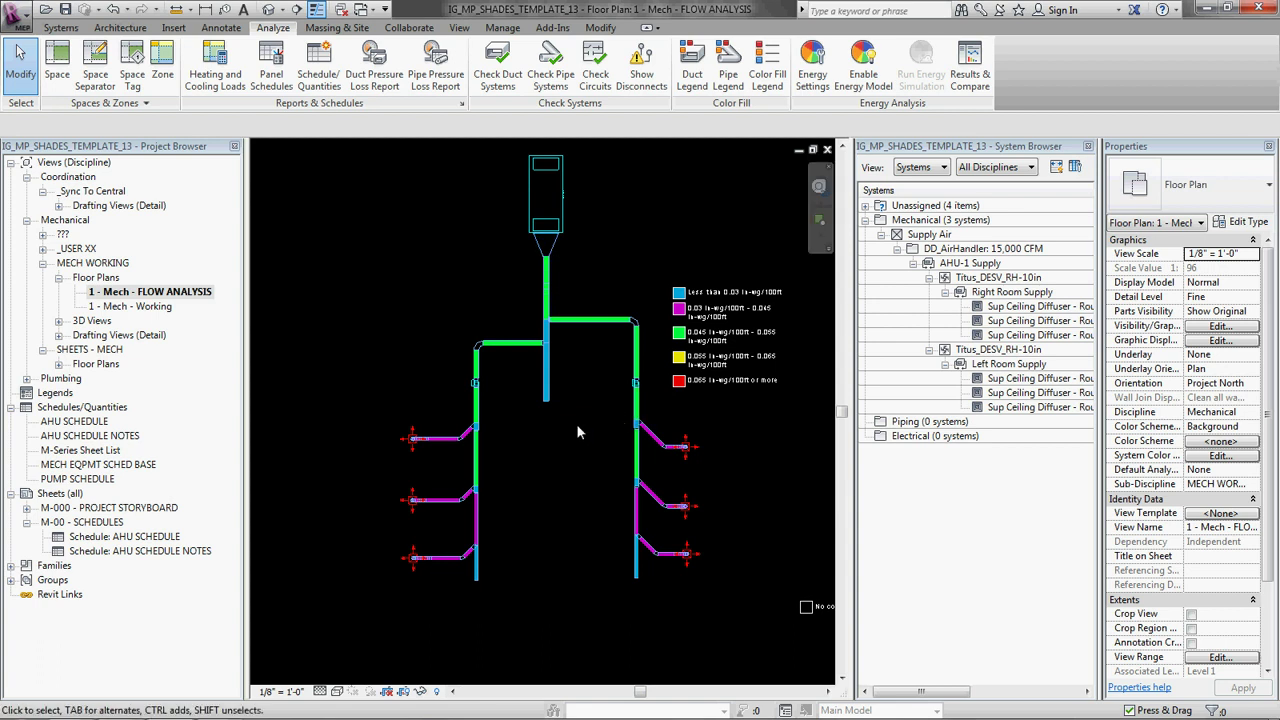
- Shorten the dead end of the central main duct by nudging its end cap three increments toward the branches
{"action": "left_click_drag", "start_coordinate": [516, 380], "coordinate": [575, 455]}
{"action": "key", "text": "Up"}
{"action": "key", "text": "Up"}
{"action": "key", "text": "Up"}
{"action": "key", "text": "Up"}
{"action": "key", "text": "Escape"}
- Open the 3D MECH WORKING view and orbit around the complete duct system
{"action": "left_click", "coordinate": [59, 321]}
{"action": "double_click", "coordinate": [128, 335]}
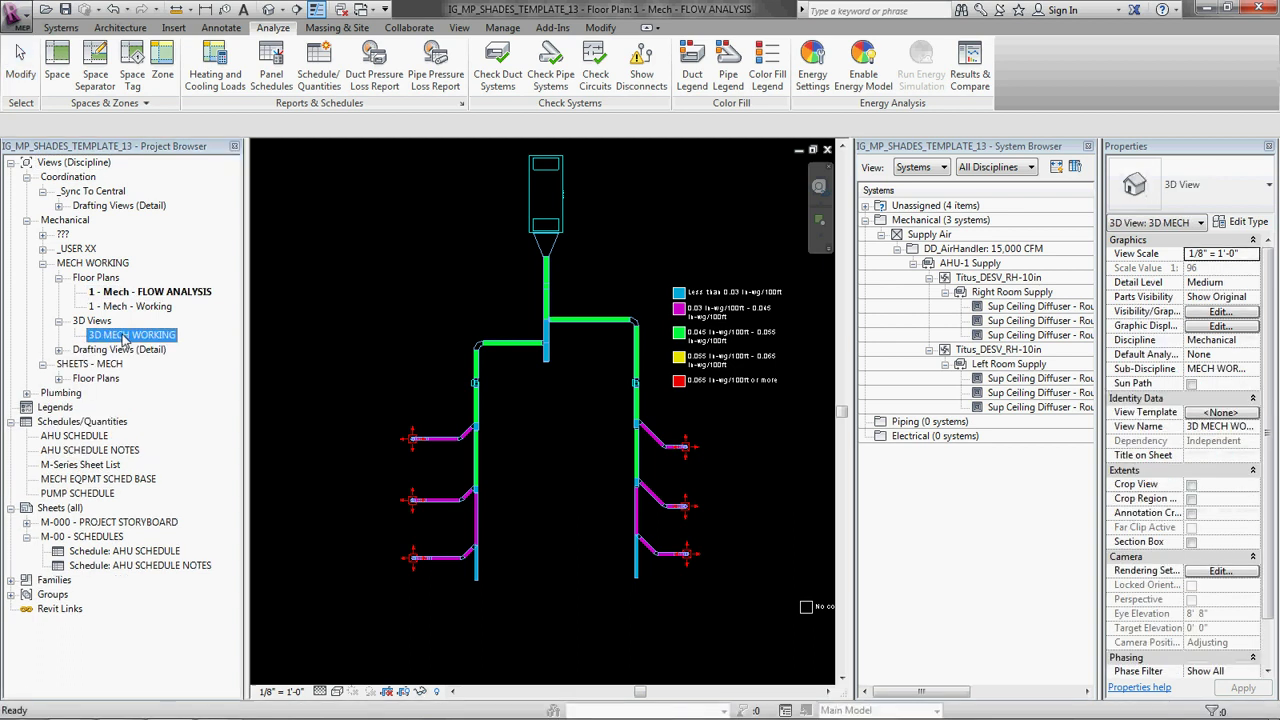
{"action": "middle_click_drag", "start_coordinate": [557, 507], "coordinate": [571, 545], "text": "shift"}
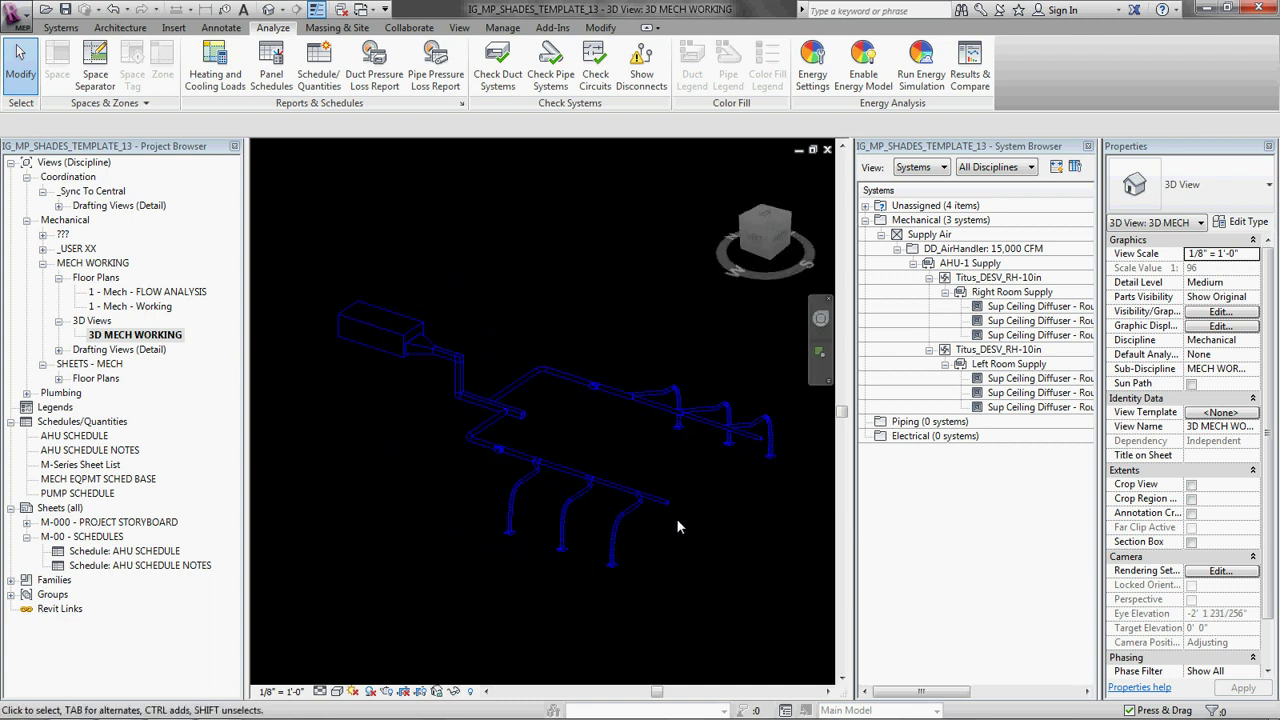